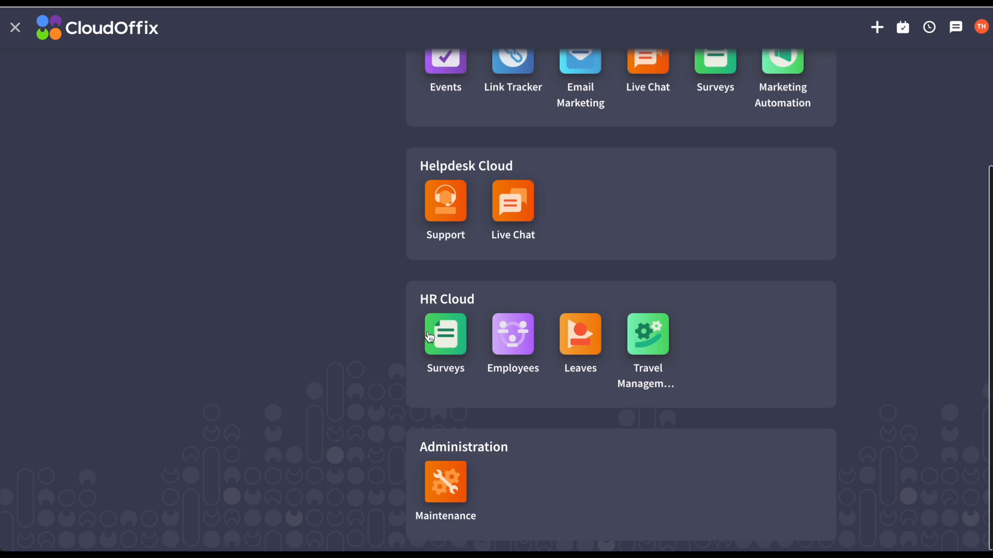
- Start a new employee request from the Employees app's Employee Request section
{"action": "left_click", "coordinate": [513, 334]}
{"action": "left_click", "coordinate": [363, 29]}
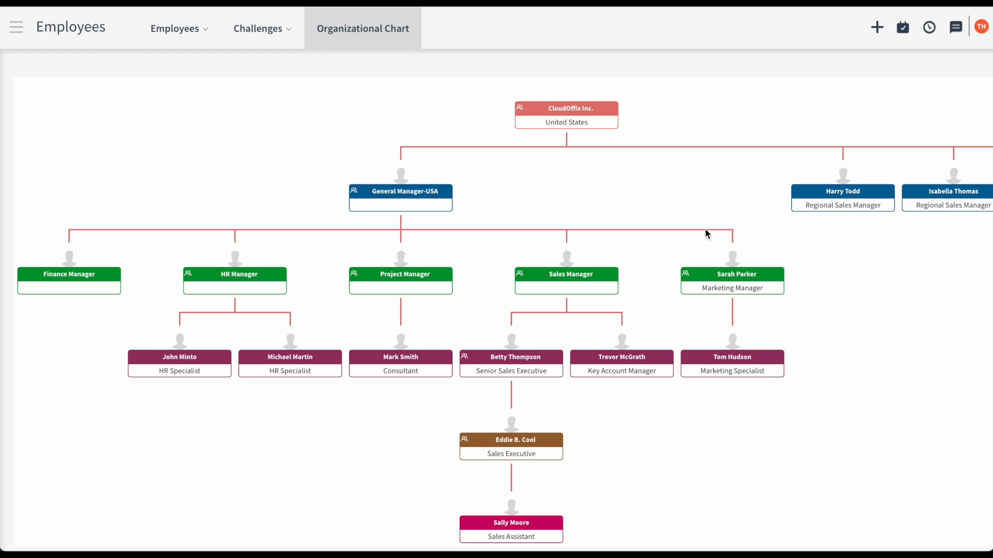
{"action": "left_click", "coordinate": [16, 27]}
{"action": "left_click", "coordinate": [509, 444]}
{"action": "left_click", "coordinate": [188, 32]}
{"action": "left_click", "coordinate": [193, 84]}
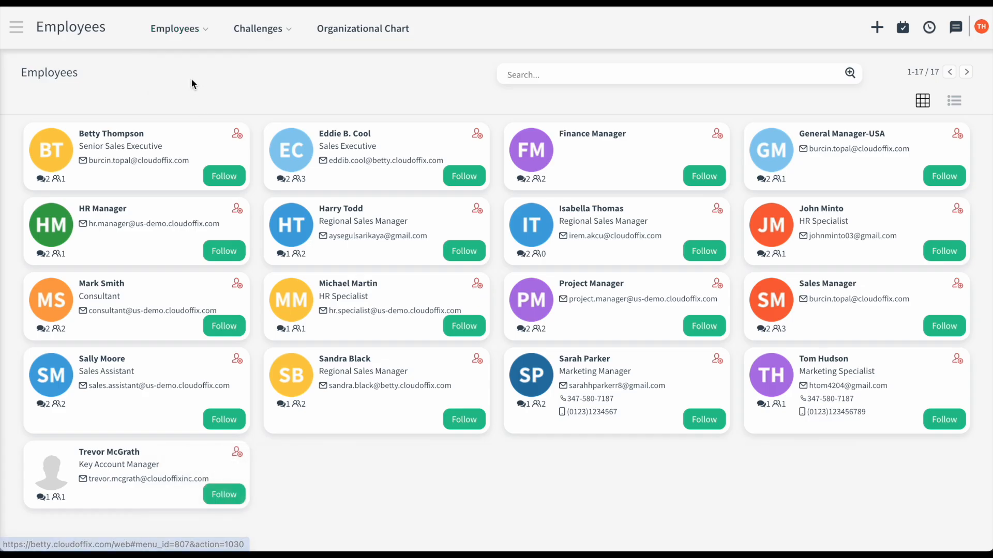
{"action": "left_click", "coordinate": [52, 98]}
- Set job position SEO Specialist, department Marketing, expert level Specialist, and deadline 04/30/2024
{"action": "left_click", "coordinate": [230, 263]}
{"action": "type", "text": "SEO"}
{"action": "left_click", "coordinate": [207, 279]}
{"action": "left_click", "coordinate": [210, 284]}
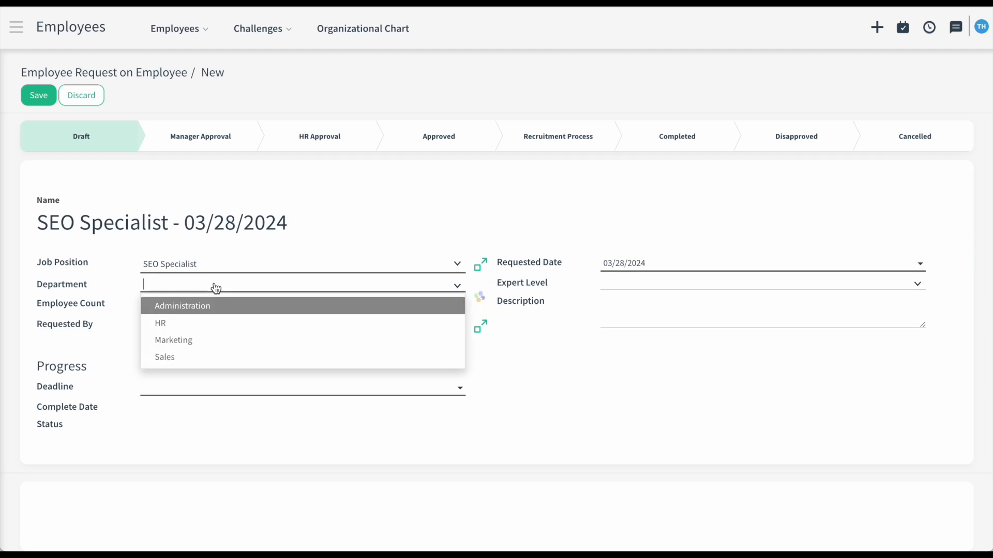
{"action": "type", "text": "Ma"}
{"action": "left_click", "coordinate": [219, 300]}
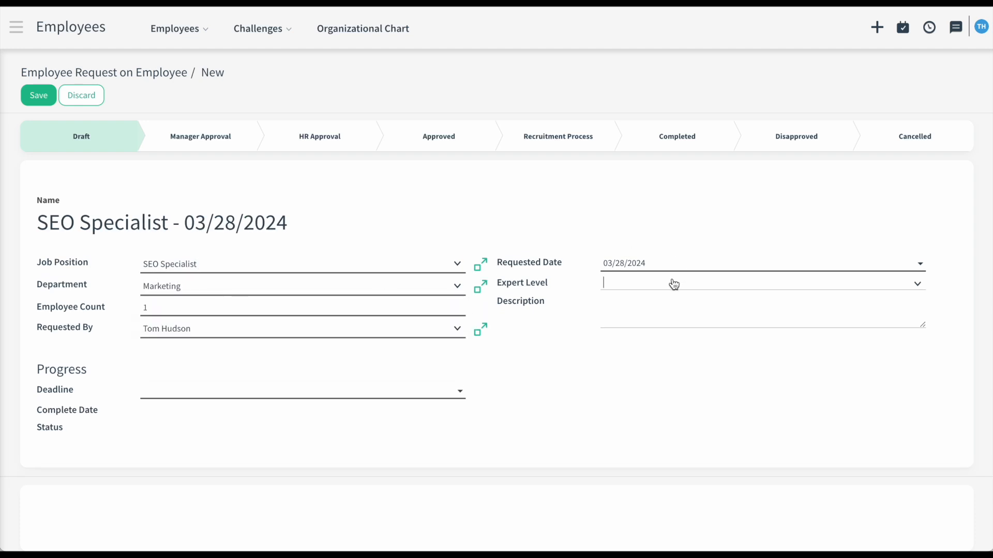
{"action": "left_click", "coordinate": [672, 304]}
{"action": "left_click", "coordinate": [455, 393]}
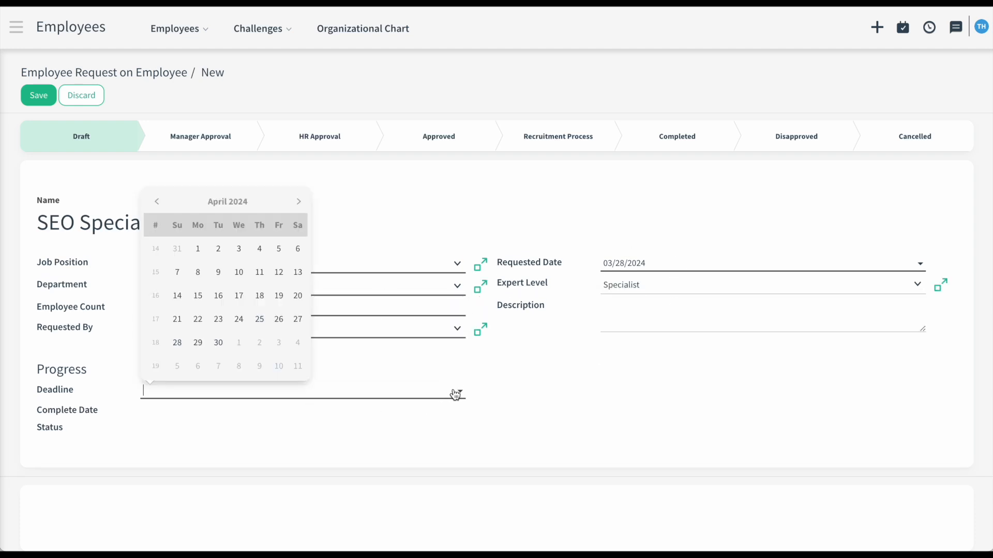
{"action": "left_click", "coordinate": [219, 343]}
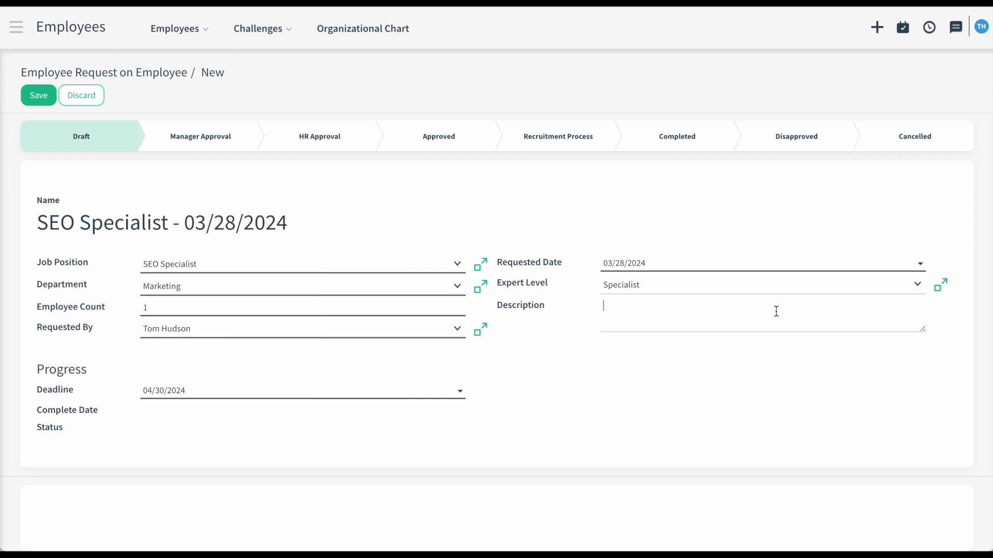
- Paste the job description, save the request, and send it for manager approval
{"action": "type", "text": "The SEO Specialist will play a crucial role in optimizing our online presence and driving organic traffic to our platforms through effective Search Engine Optimization (SEO) strategies. Key Responsibilities: * Conduct keyword research to identify high-value terms and phrases relevant to our target audience. * Optimize website content, including landing pages, blog posts, and product descriptions, for improved search engine visibility. * Implement on-page and off-page SEO techniques to enhance website rankings and increase organic traffic. * Monitor and analyze website performance metrics using tools such as Google Analytics and Search Console. * Stay updated on industry trends and algorithm changes to ensure compliance with best practices and maintain competitive advantage. * Collaborate with cross-functional teams, including content creators, developers, and designers, to implement SEO recommendations and improvements."}
{"action": "left_click", "coordinate": [51, 100]}
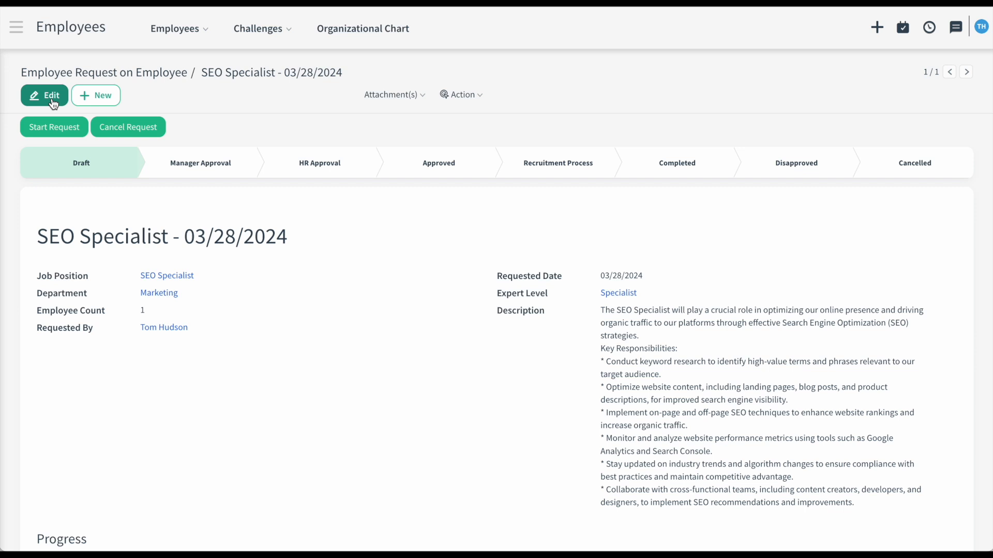
{"action": "left_click", "coordinate": [72, 130]}
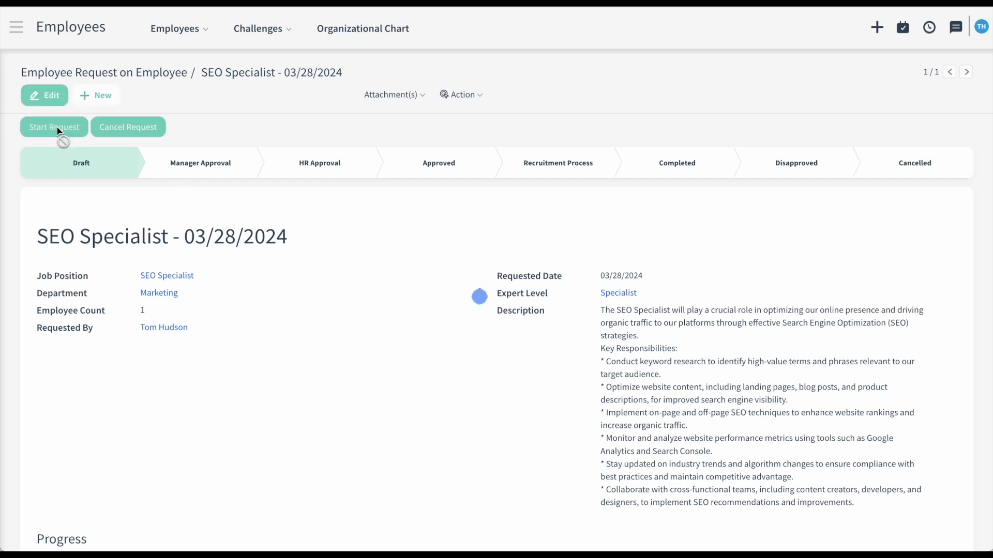
{"action": "left_click", "coordinate": [175, 28]}
{"action": "left_click", "coordinate": [183, 62]}
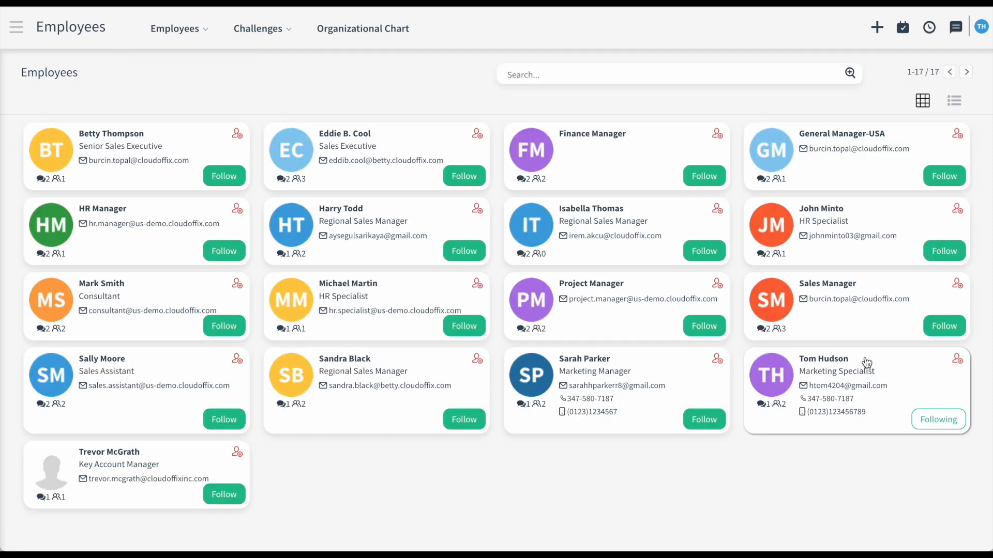
- Approve the SEO Specialist request as manager via its Discuss inbox notification
{"action": "left_click", "coordinate": [900, 380]}
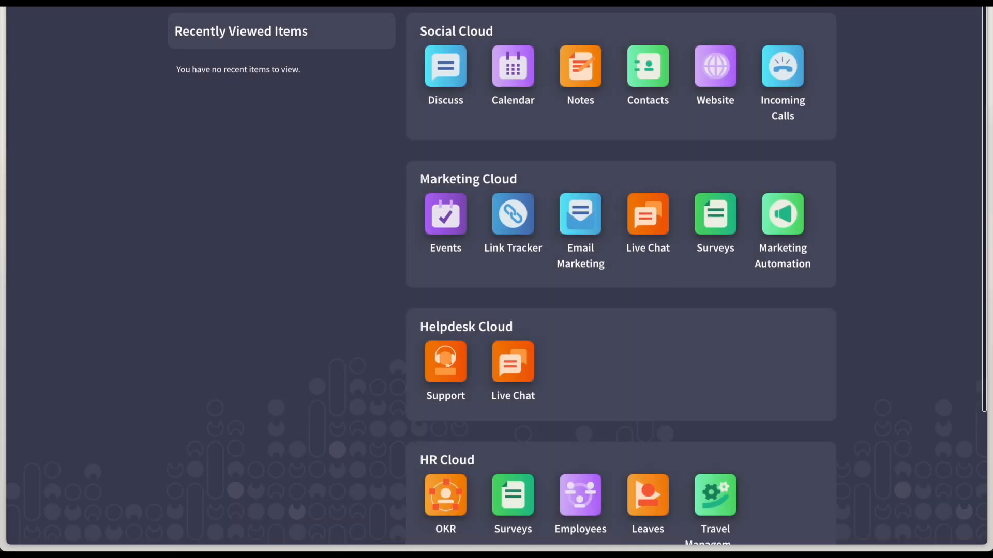
{"action": "left_click", "coordinate": [445, 67]}
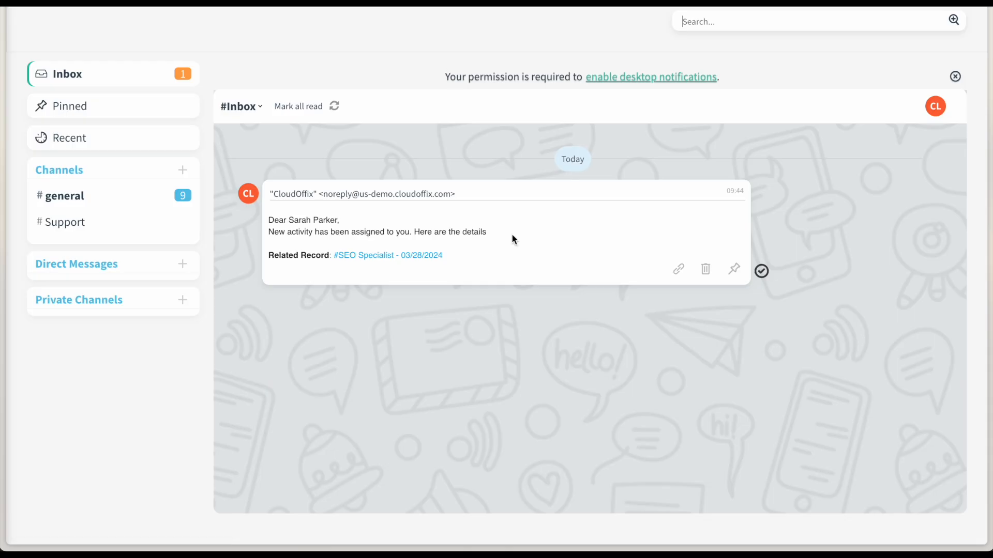
{"action": "left_click", "coordinate": [384, 259]}
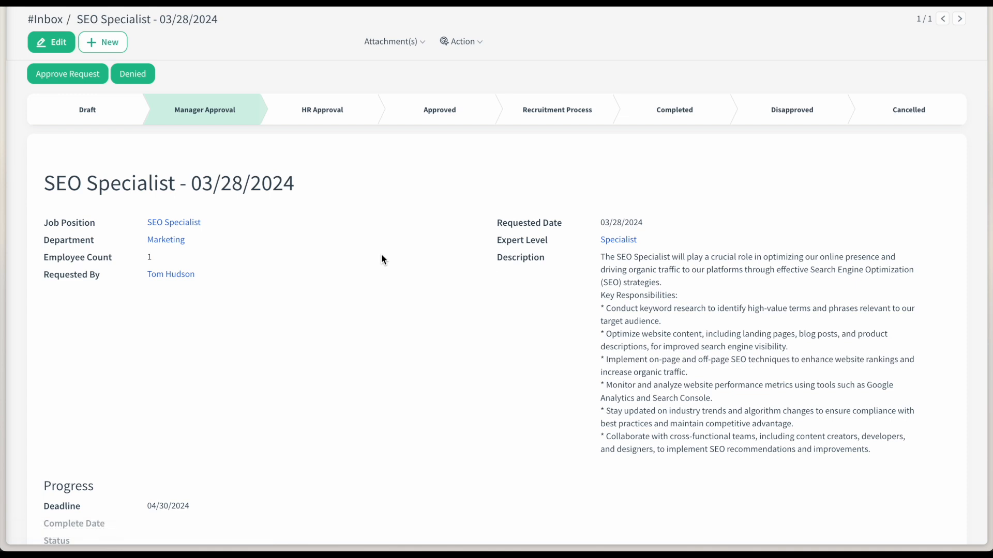
{"action": "left_click", "coordinate": [75, 76]}
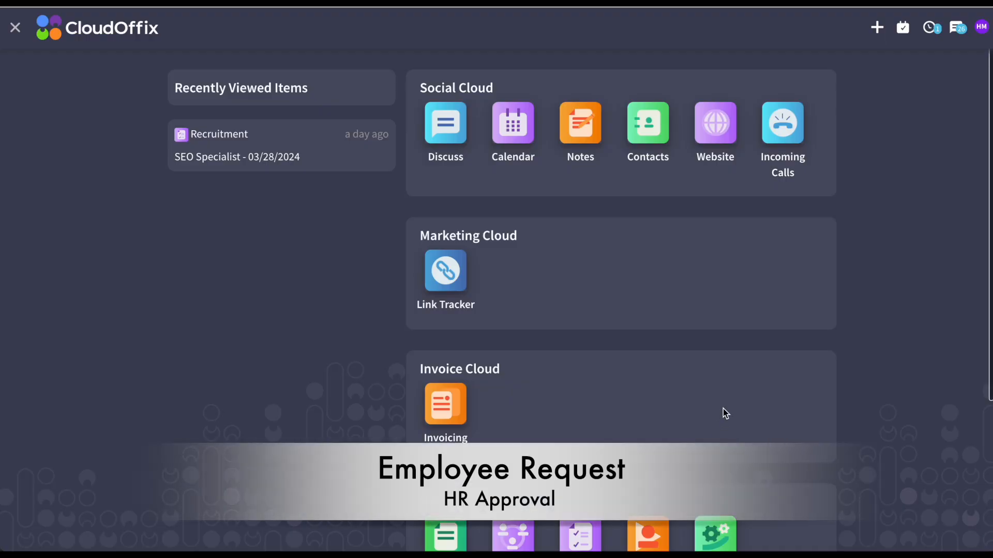
- Set Responsible HR to HR Manager on the SEO Specialist request in Recruitment and save
{"action": "scroll", "coordinate": [723, 409], "scroll_direction": "down", "scroll_amount": 2}
{"action": "left_click", "coordinate": [583, 393]}
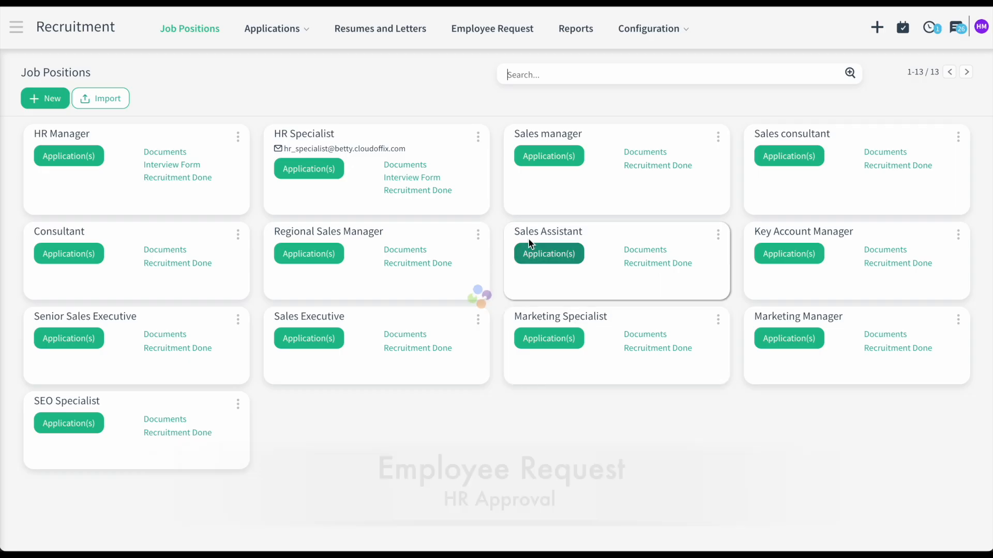
{"action": "left_click", "coordinate": [464, 30]}
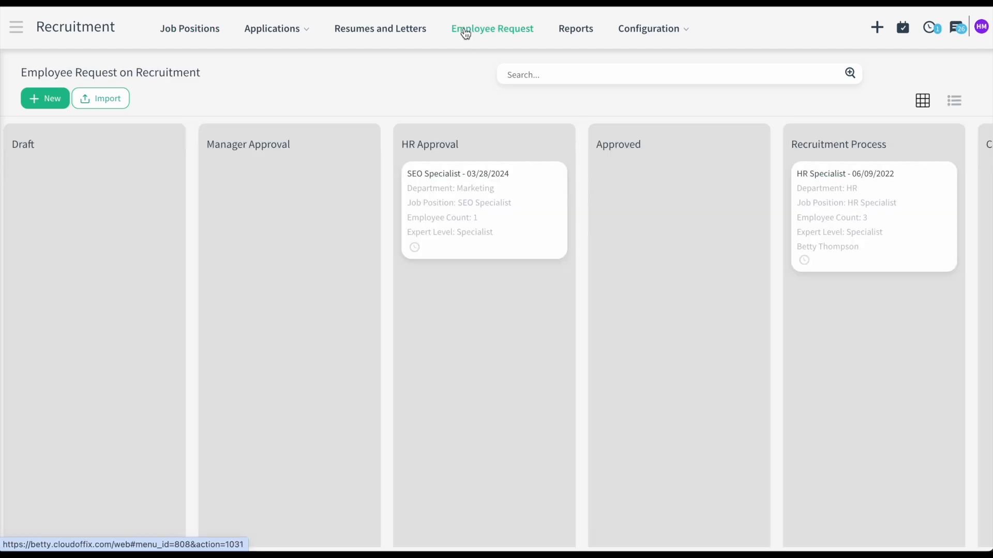
{"action": "left_click", "coordinate": [504, 180]}
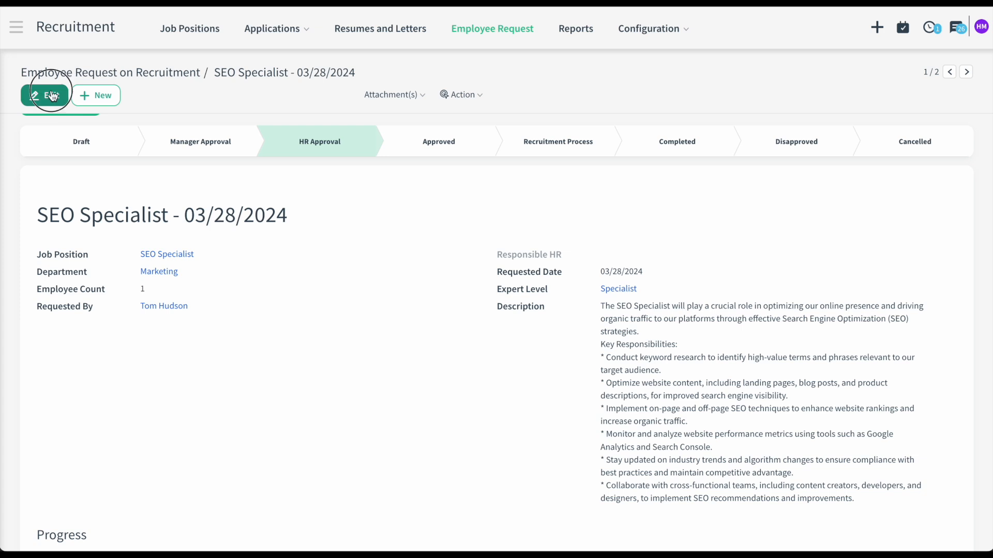
{"action": "left_click", "coordinate": [44, 95]}
{"action": "left_click", "coordinate": [656, 268]}
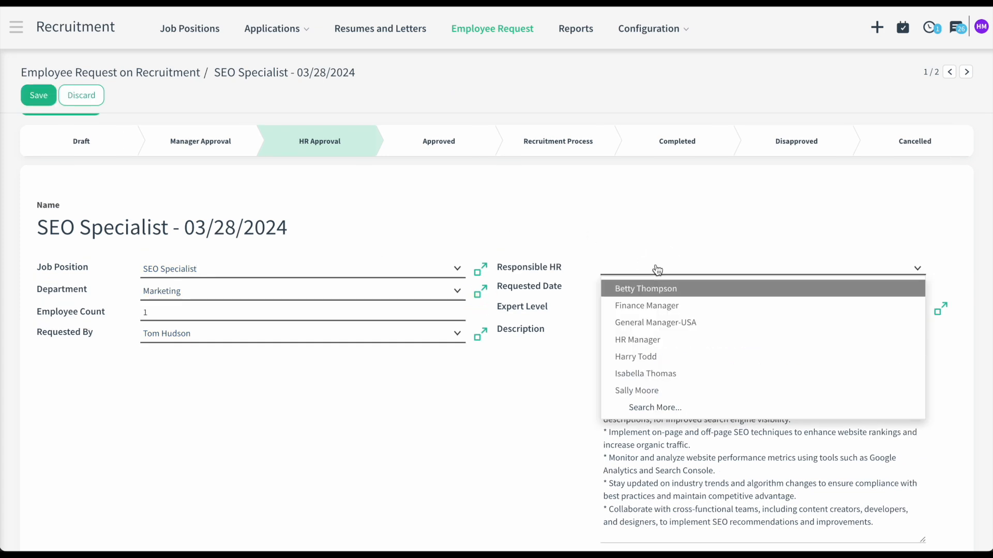
{"action": "left_click", "coordinate": [688, 287]}
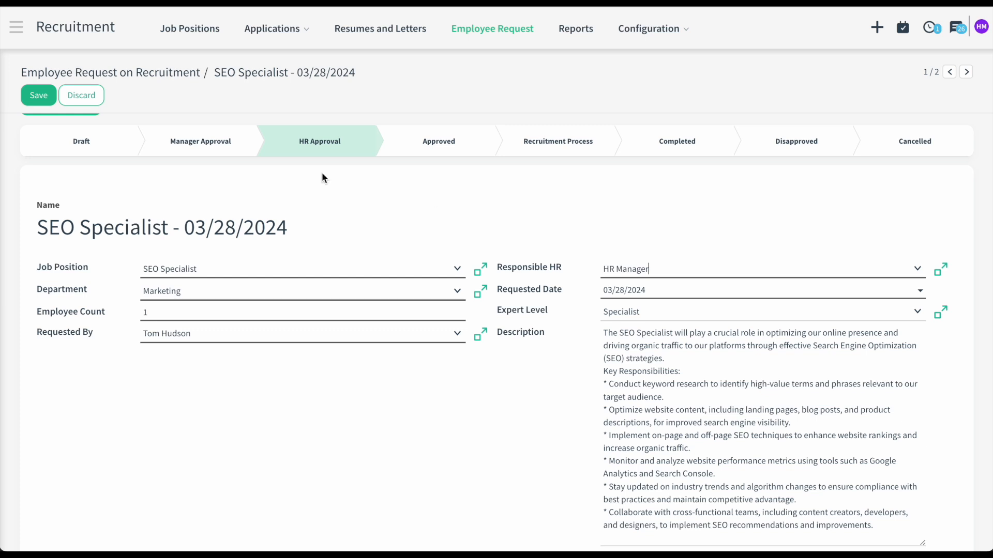
{"action": "left_click", "coordinate": [38, 95]}
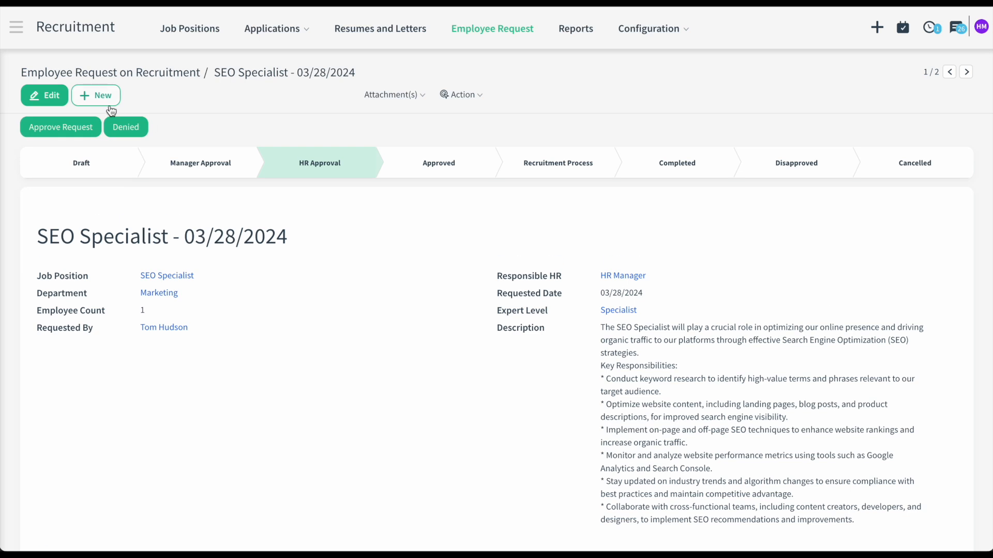
- Give HR approval to the request and confirm starting its recruitment process
{"action": "left_click", "coordinate": [85, 128]}
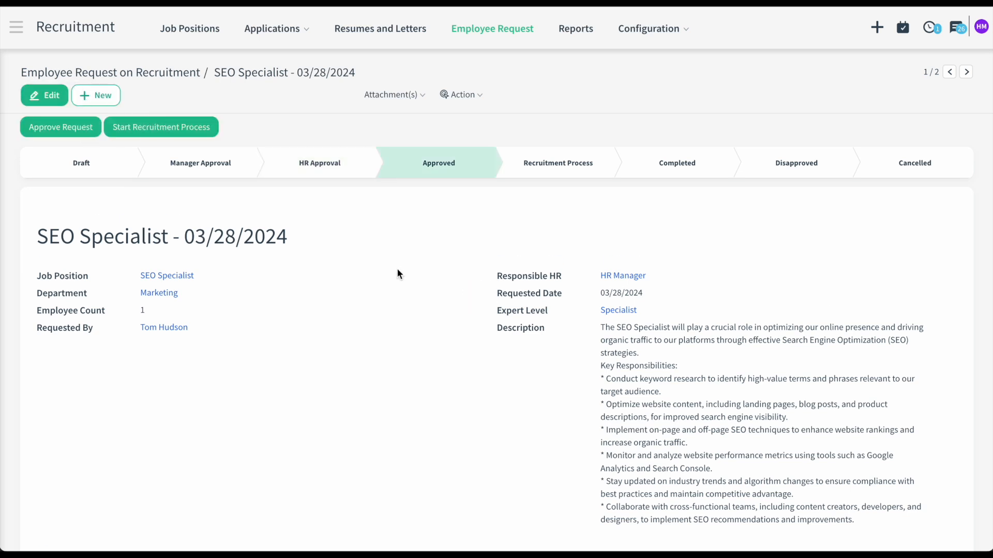
{"action": "left_click", "coordinate": [203, 128]}
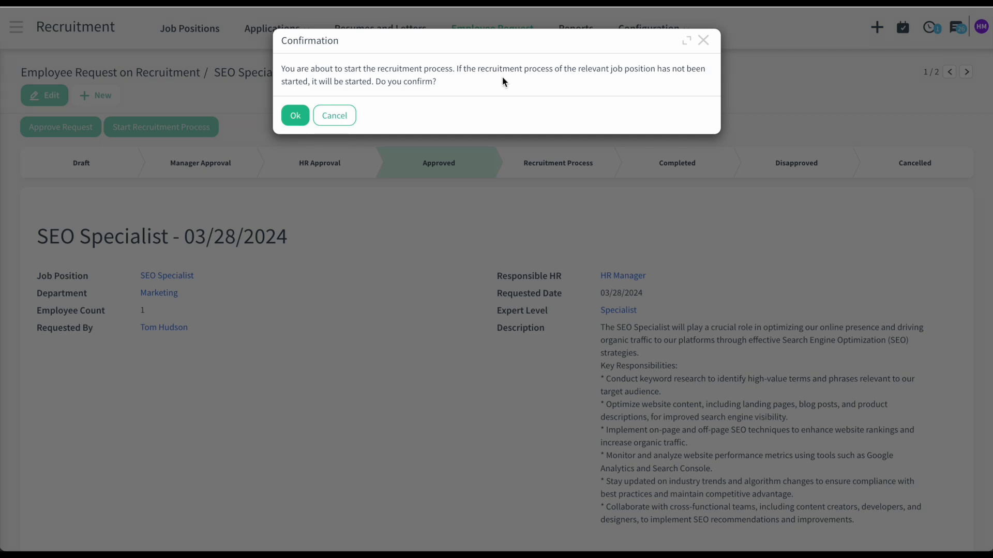
{"action": "left_click", "coordinate": [296, 116]}
- Open the SEO Specialist position's website job ad in edit mode
{"action": "left_click", "coordinate": [215, 30]}
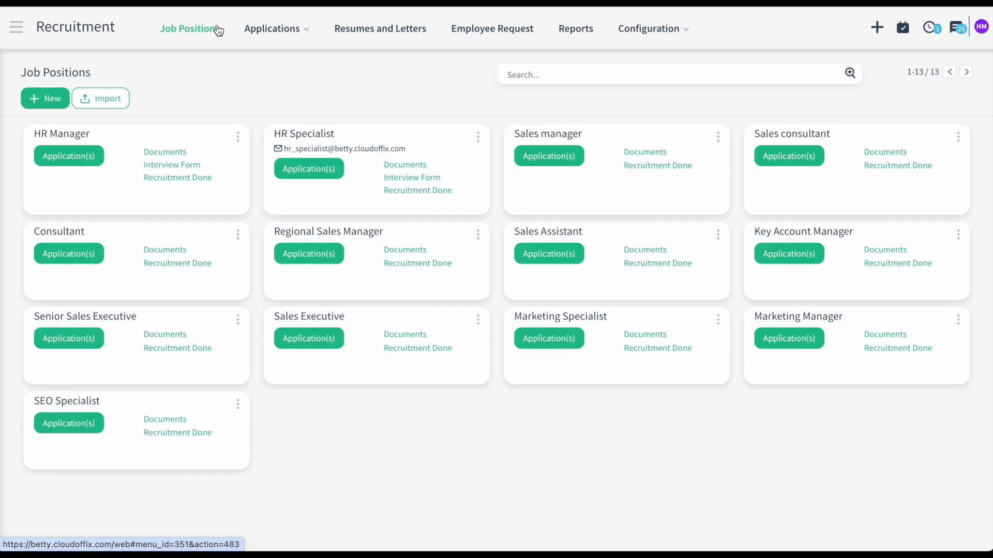
{"action": "left_click", "coordinate": [238, 405]}
{"action": "scroll", "coordinate": [324, 454], "scroll_direction": "down", "scroll_amount": 1}
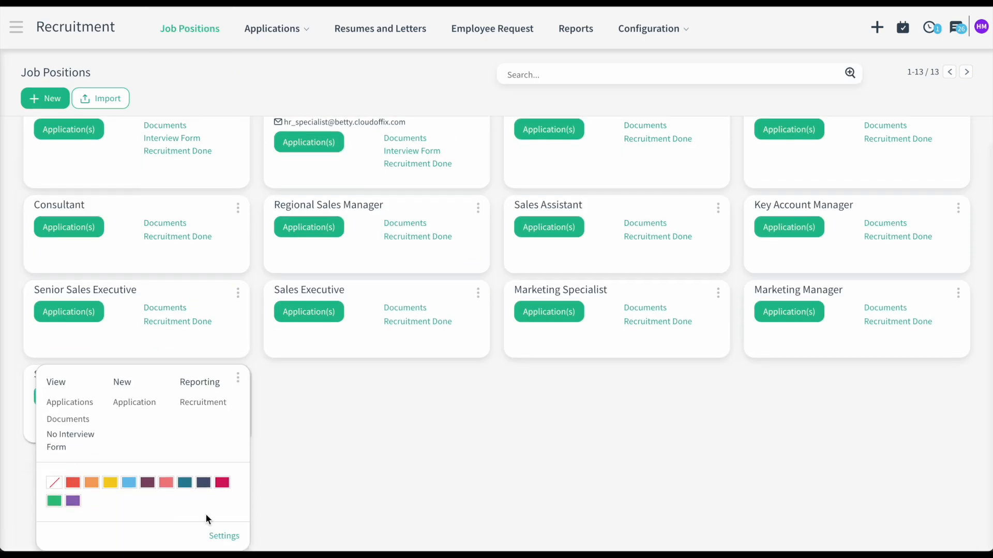
{"action": "left_click", "coordinate": [223, 536]}
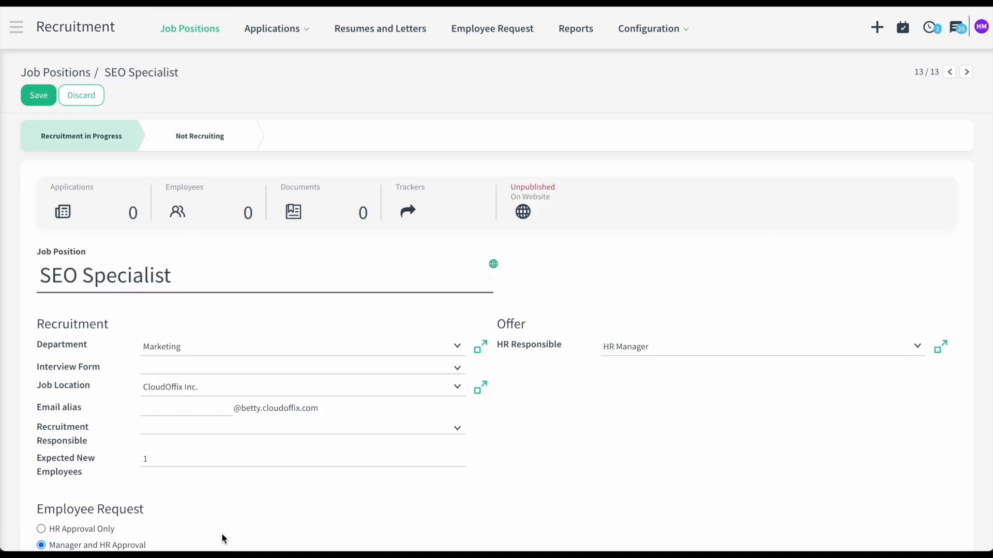
{"action": "left_click", "coordinate": [526, 212]}
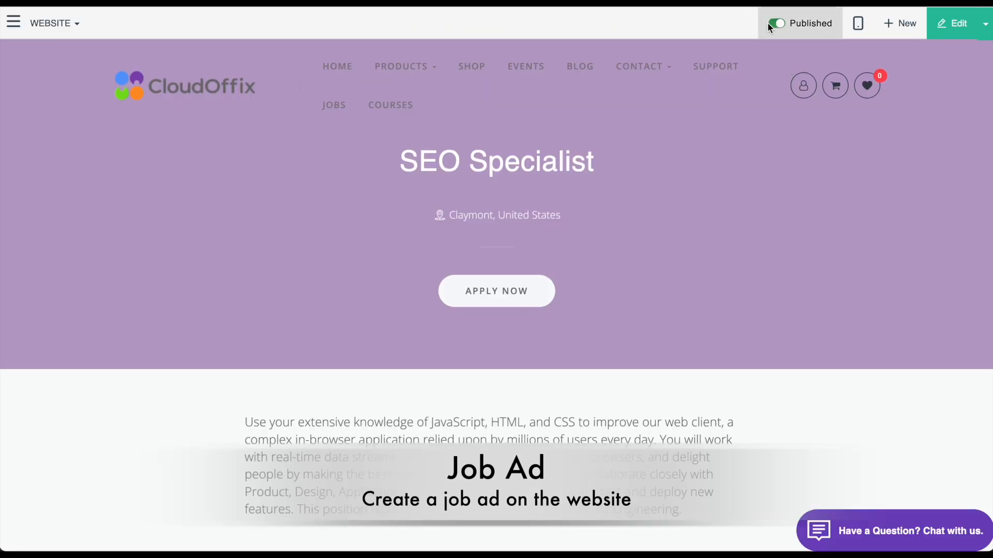
{"action": "left_click", "coordinate": [954, 23]}
- Replace the old job ad text with the pasted Key Responsibilities list
{"action": "scroll", "coordinate": [716, 346], "scroll_direction": "down", "scroll_amount": 2}
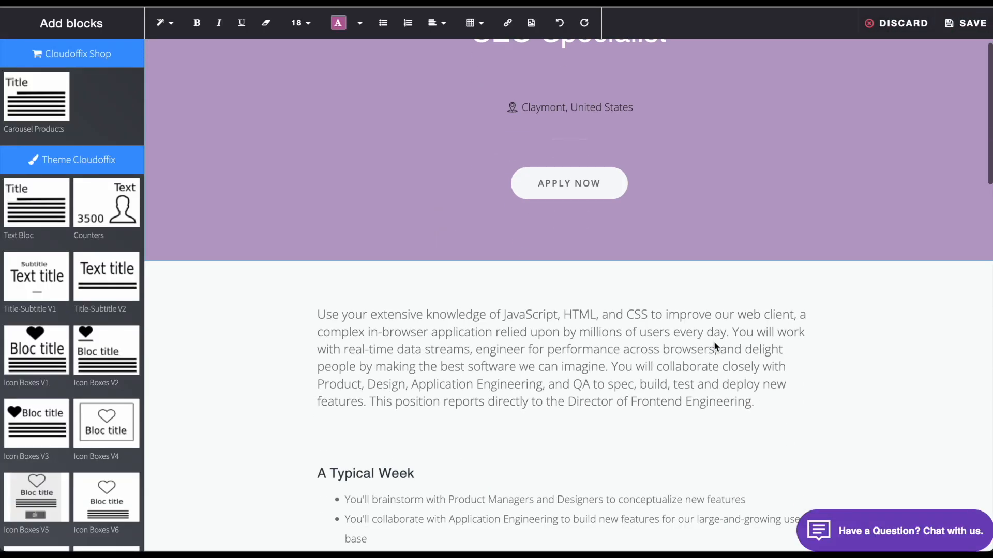
{"action": "scroll", "coordinate": [714, 344], "scroll_direction": "down", "scroll_amount": 10}
{"action": "left_click_drag", "start_coordinate": [603, 323], "coordinate": [485, 172]}
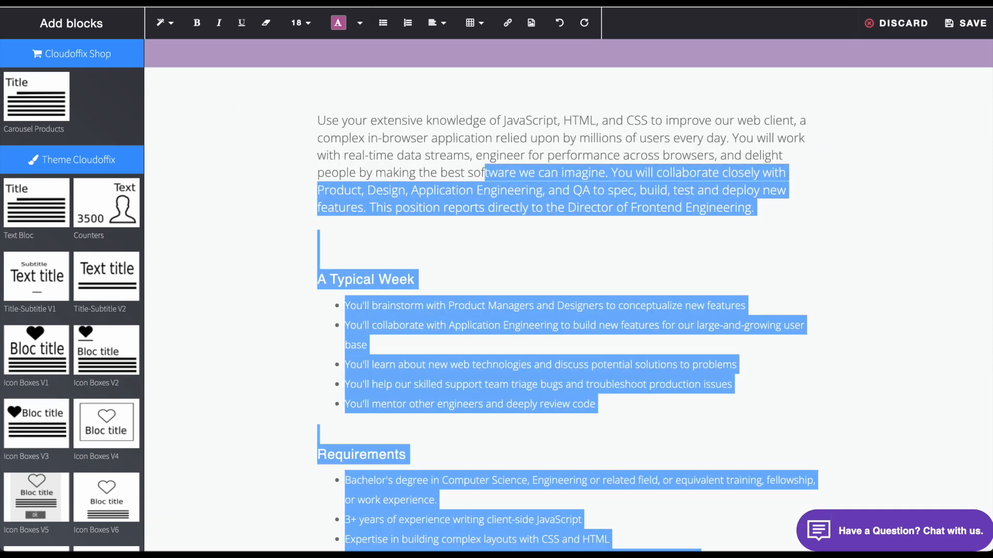
{"action": "type", "text": "Key Responsibilities: * Conduct keyword research to identify high-value terms and phrases relevant to our target audience. * Optimize website content, including landing pages, blog posts, and product descriptions, for improved search engine visibility. * Implement on-page and off-page SEO techniques to enhance website rankings and increase organic traffic. * Monitor and analyze website performance metrics using tools such as Google Analytics and Search Console. * Stay updated on industry trends and algorithm changes to ensure compliance with best practices and maintain competitive advantage. * Collaborate with cross-functional teams, including content creators, developers, and designers, to implement SEO recommendations and improvements."}
{"action": "scroll", "coordinate": [500, 312], "scroll_direction": "up", "scroll_amount": 4}
{"action": "left_click_drag", "start_coordinate": [382, 437], "coordinate": [418, 314]}
- Make the text size 18 and the heading bold purple size 24, then save
{"action": "left_click", "coordinate": [301, 23]}
{"action": "left_click", "coordinate": [315, 188]}
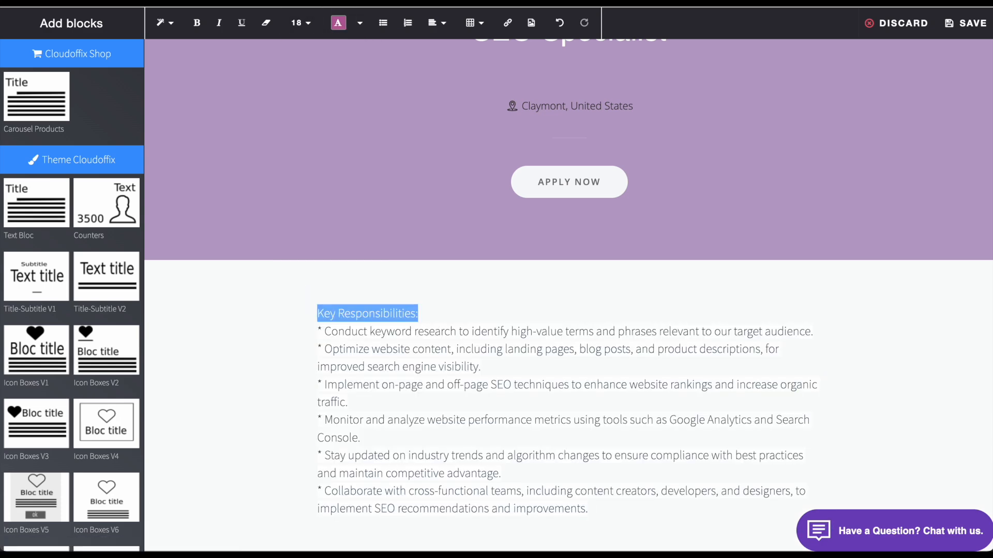
{"action": "left_click", "coordinate": [300, 23]}
{"action": "left_click", "coordinate": [311, 215]}
{"action": "left_click", "coordinate": [197, 22]}
{"action": "left_click", "coordinate": [360, 23]}
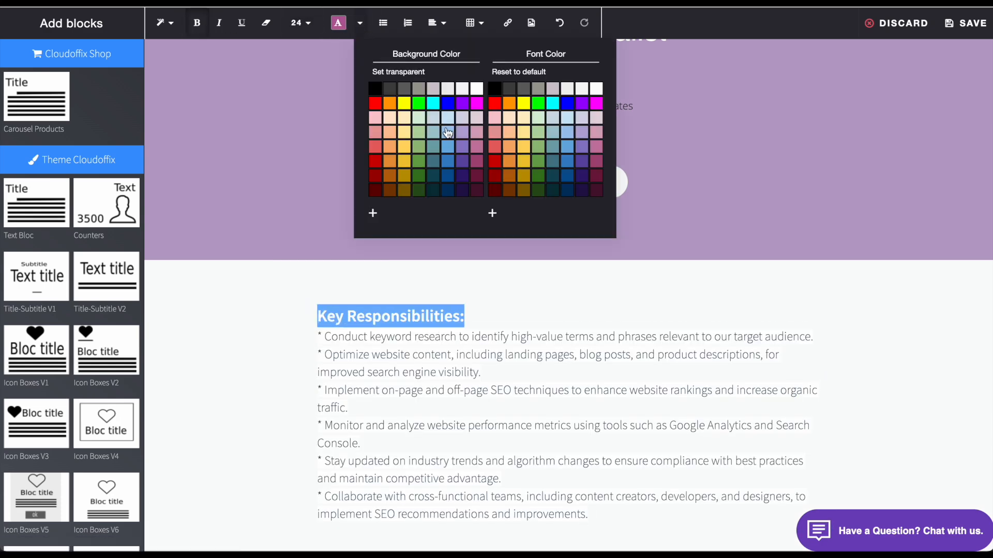
{"action": "left_click", "coordinate": [582, 103]}
{"action": "left_click", "coordinate": [639, 338]}
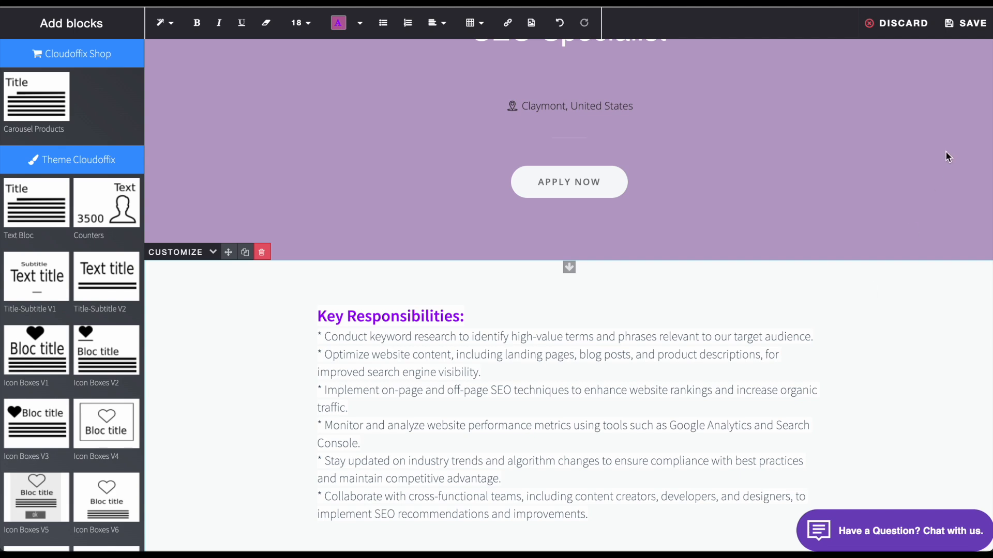
{"action": "left_click", "coordinate": [981, 36]}
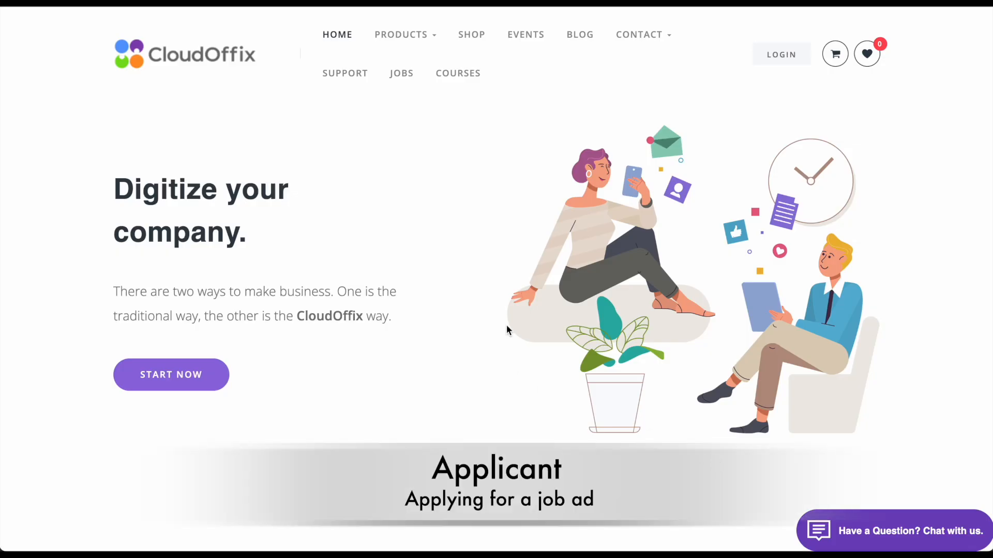
- Open the SEO Specialist application form from the website's JOBS page
{"action": "left_click", "coordinate": [408, 75]}
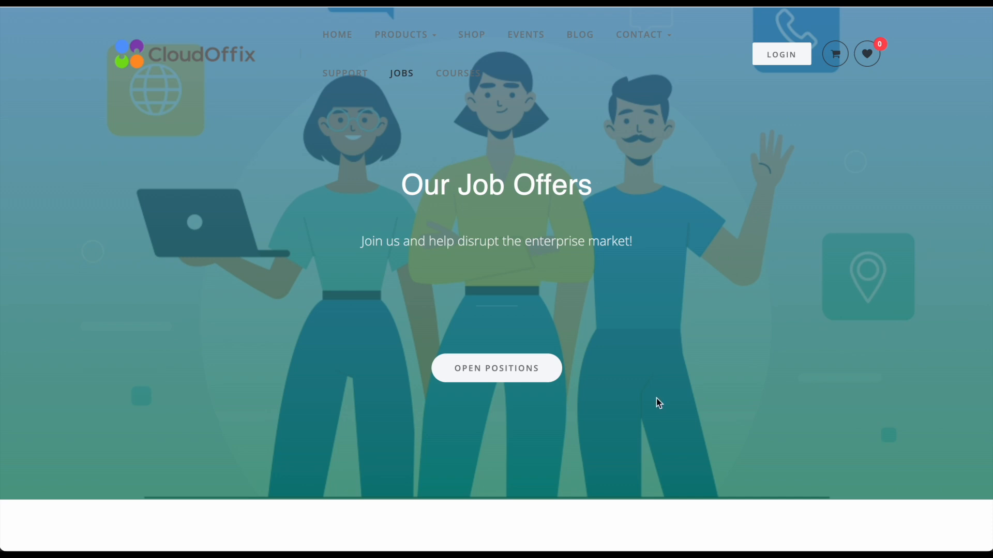
{"action": "scroll", "coordinate": [656, 403], "scroll_direction": "down", "scroll_amount": 8}
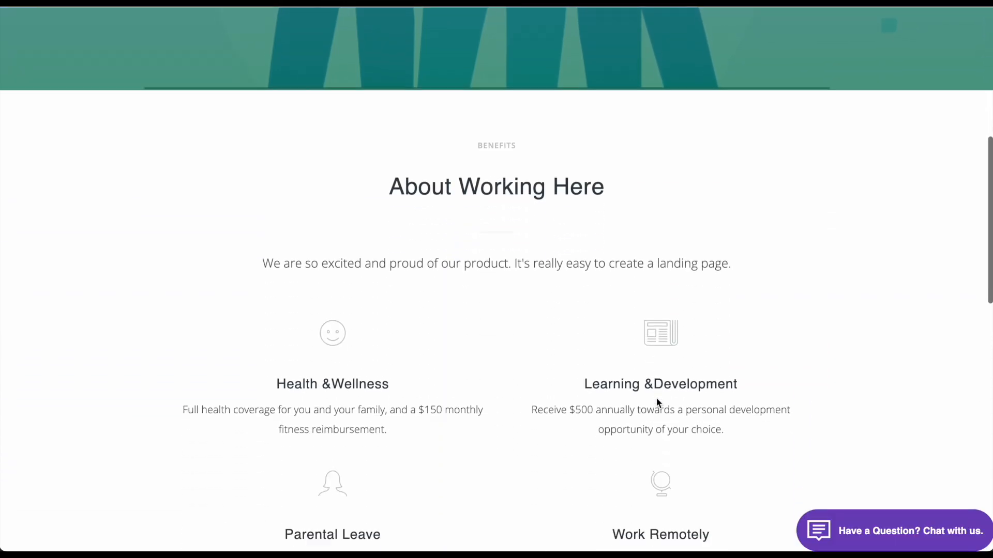
{"action": "scroll", "coordinate": [656, 397], "scroll_direction": "down", "scroll_amount": 10}
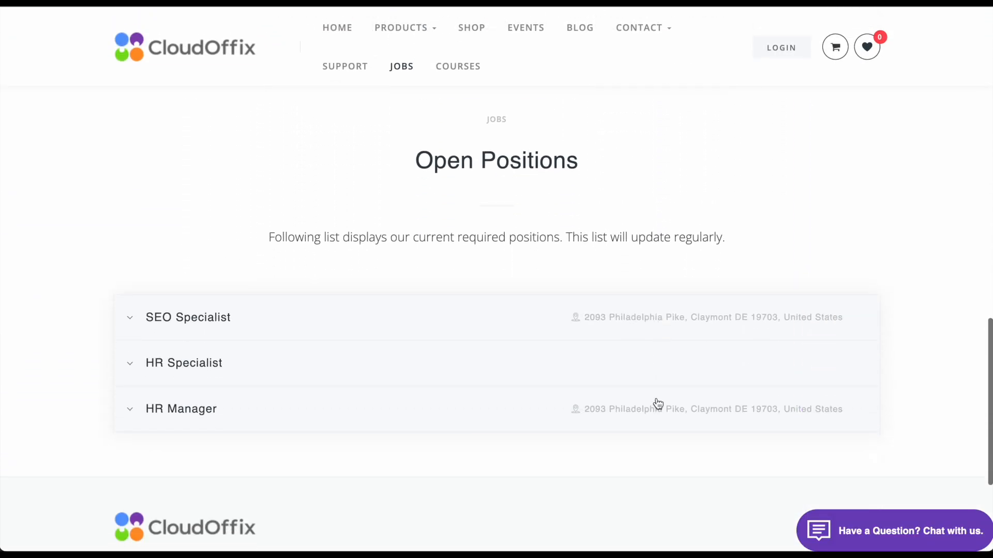
{"action": "left_click", "coordinate": [193, 319]}
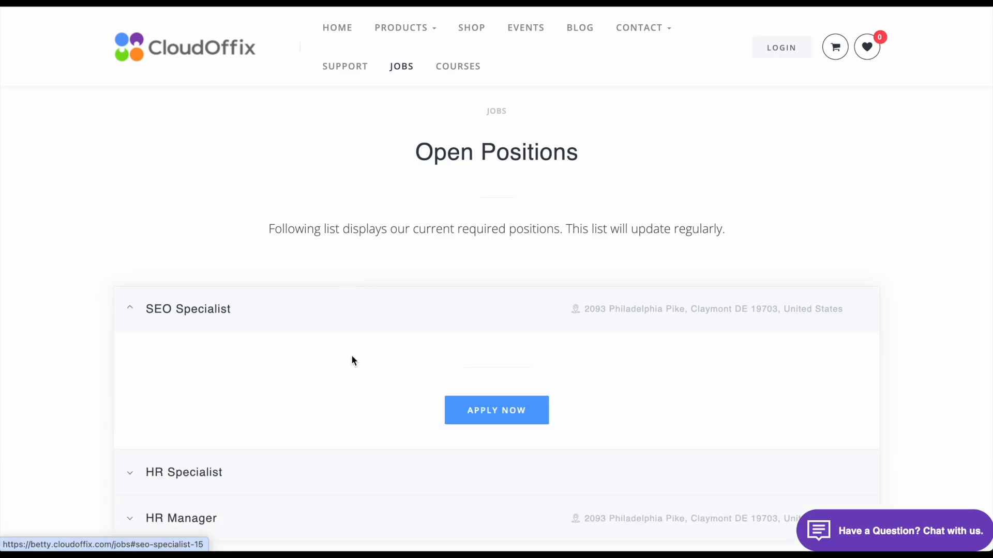
{"action": "left_click", "coordinate": [486, 420]}
{"action": "scroll", "coordinate": [485, 393], "scroll_direction": "down", "scroll_amount": 3}
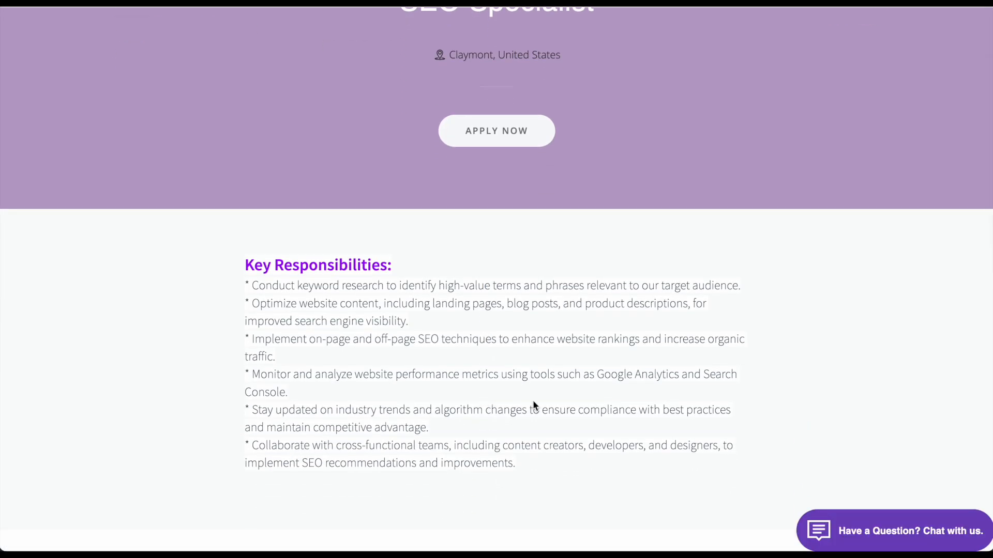
{"action": "left_click", "coordinate": [497, 131]}
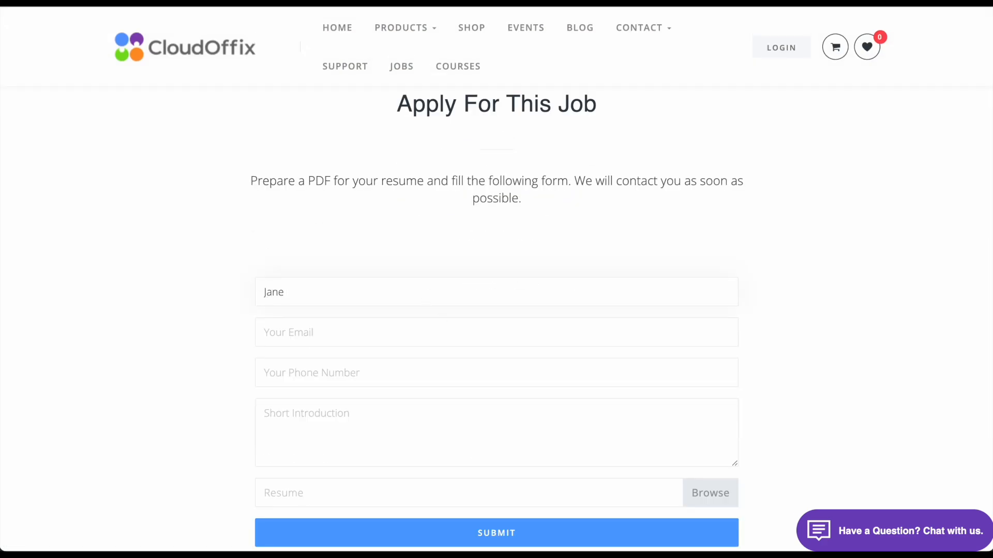
- Fill in the applicant's e-mail and phone number and paste the cover letter
{"action": "key", "text": "Tab"}
{"action": "type", "text": "+12"}
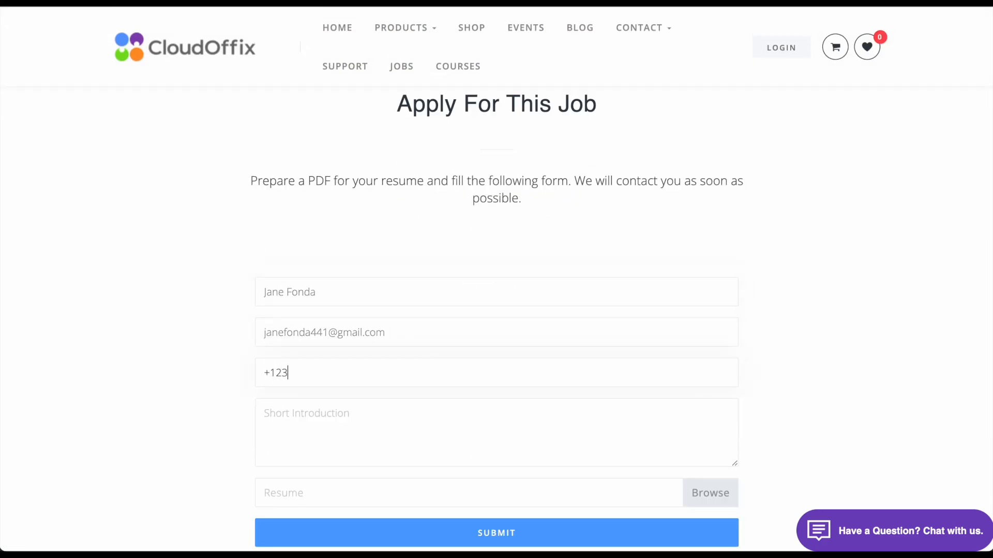
{"action": "left_click", "coordinate": [404, 413]}
{"action": "key", "text": "ctrl+v"}
{"action": "scroll", "coordinate": [404, 414], "scroll_direction": "up", "scroll_amount": 3}
{"action": "scroll", "coordinate": [405, 415], "scroll_direction": "down", "scroll_amount": 1}
{"action": "scroll", "coordinate": [404, 414], "scroll_direction": "down", "scroll_amount": 3}
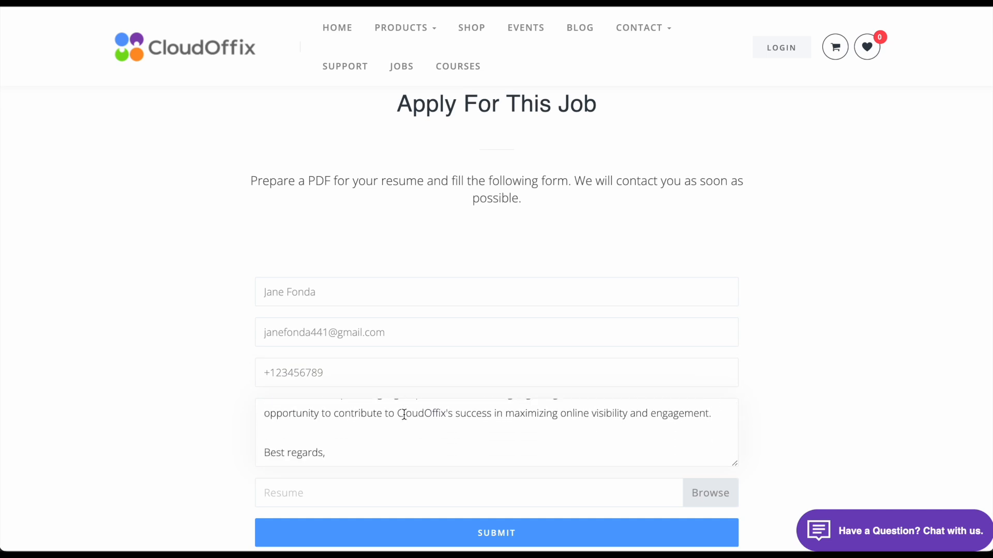
- Attach Black White Minimalist CV Resume.pdf and submit the application
{"action": "left_click", "coordinate": [681, 494]}
{"action": "left_click", "coordinate": [420, 131]}
{"action": "left_click", "coordinate": [704, 448]}
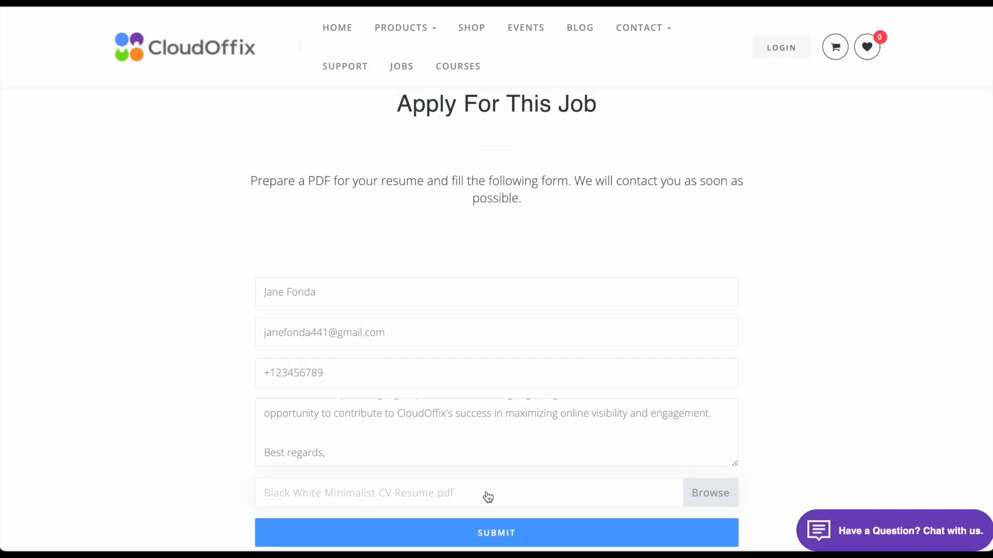
{"action": "left_click", "coordinate": [486, 538]}
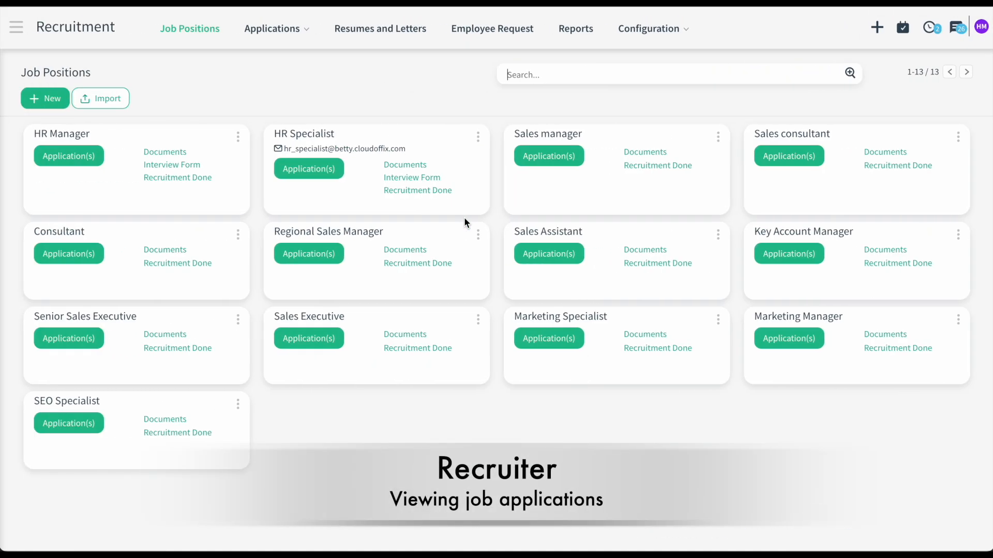
- Open the new applicant's SEO Specialist application record
{"action": "left_click", "coordinate": [78, 430]}
{"action": "left_click", "coordinate": [121, 187]}
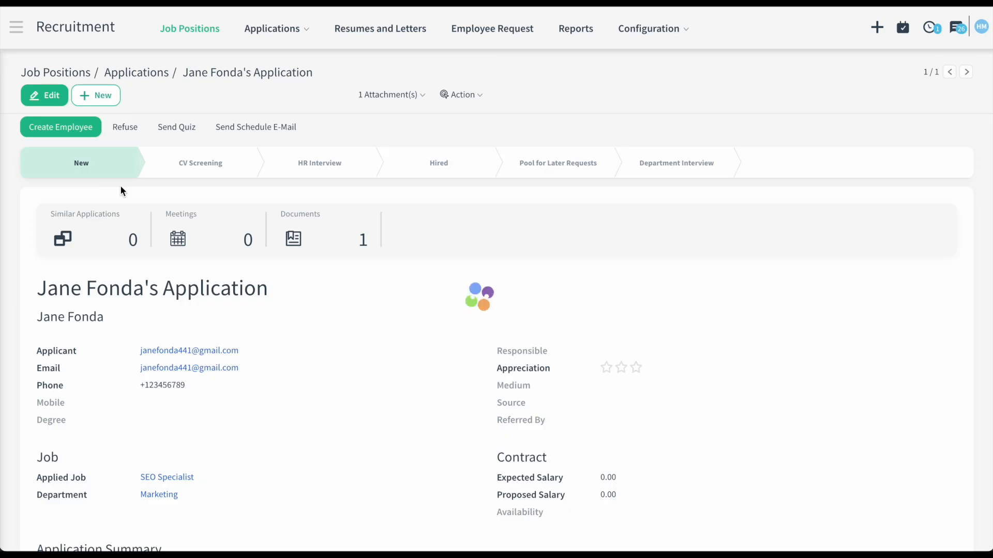
{"action": "scroll", "coordinate": [297, 367], "scroll_direction": "down", "scroll_amount": 3}
{"action": "scroll", "coordinate": [299, 368], "scroll_direction": "down", "scroll_amount": 12}
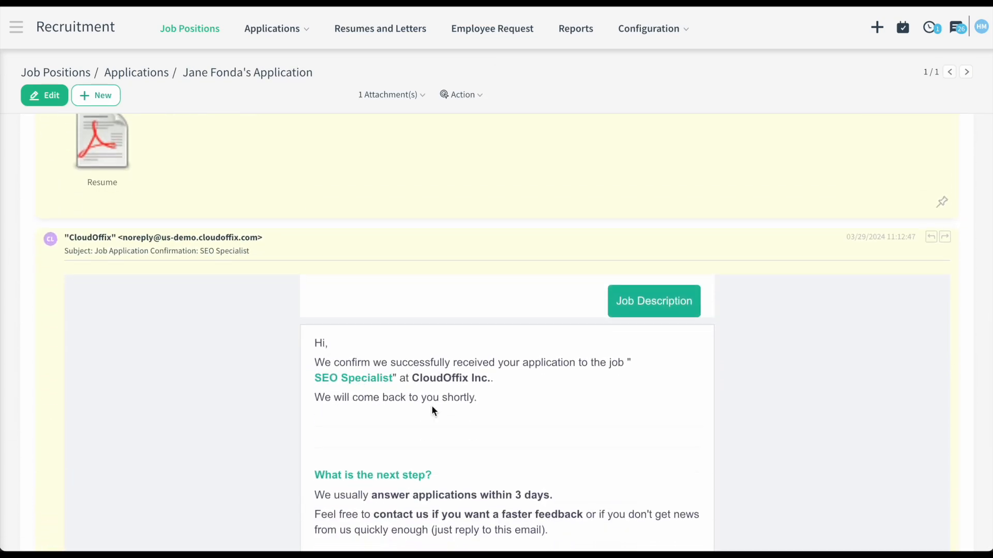
{"action": "scroll", "coordinate": [418, 422], "scroll_direction": "down", "scroll_amount": 1}
{"action": "scroll", "coordinate": [413, 434], "scroll_direction": "up", "scroll_amount": 2}
{"action": "scroll", "coordinate": [241, 293], "scroll_direction": "up", "scroll_amount": 4}
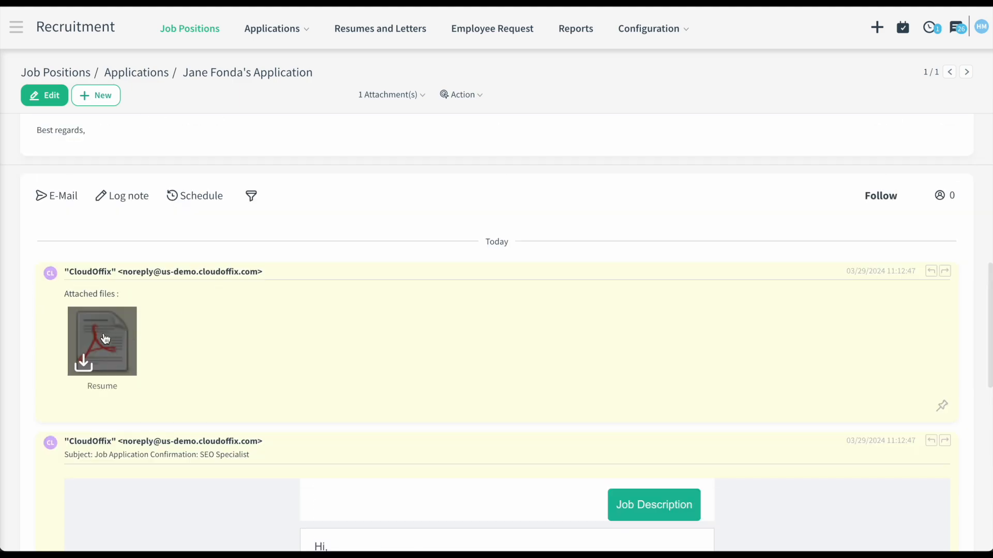
- Preview the attached resume PDF, then close the viewer
{"action": "left_click", "coordinate": [98, 342]}
{"action": "scroll", "coordinate": [280, 297], "scroll_direction": "up", "scroll_amount": 10}
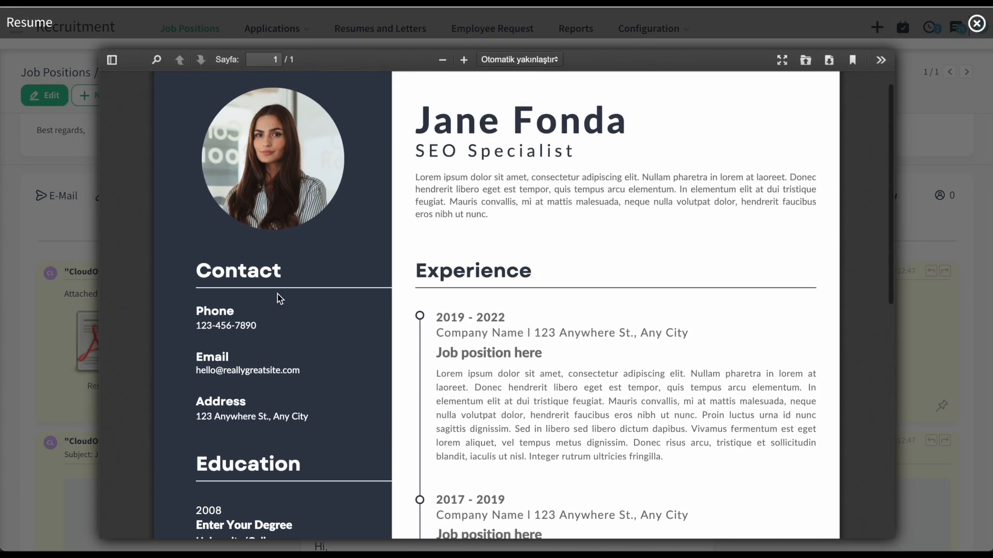
{"action": "scroll", "coordinate": [279, 298], "scroll_direction": "down", "scroll_amount": 7}
{"action": "scroll", "coordinate": [279, 297], "scroll_direction": "down", "scroll_amount": 4}
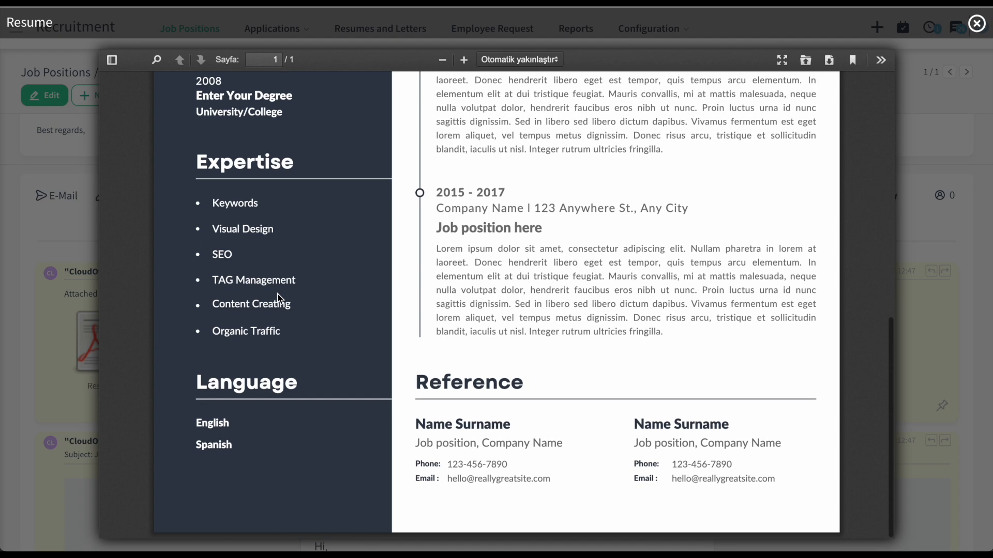
{"action": "left_click", "coordinate": [976, 22]}
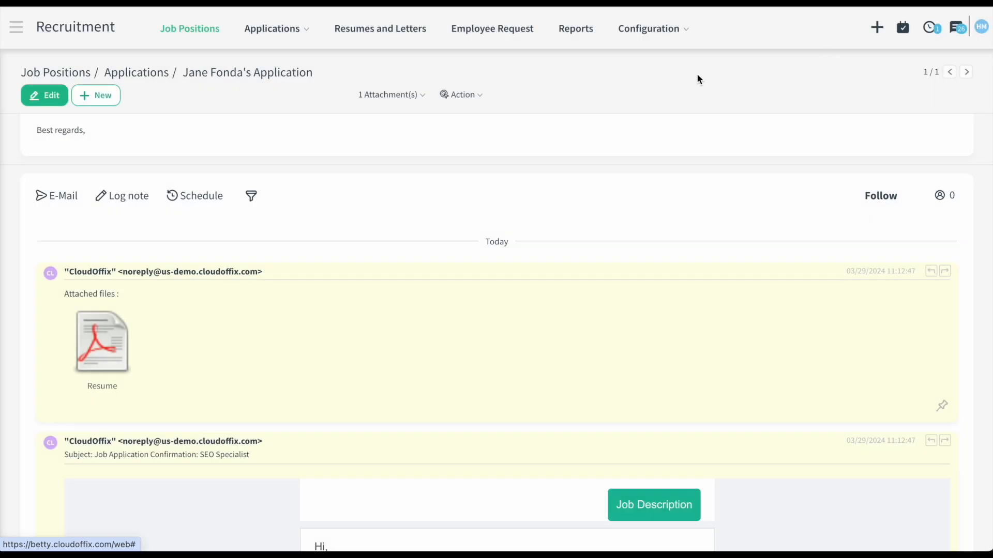
{"action": "scroll", "coordinate": [256, 199], "scroll_direction": "up", "scroll_amount": 5}
{"action": "scroll", "coordinate": [257, 200], "scroll_direction": "up", "scroll_amount": 5}
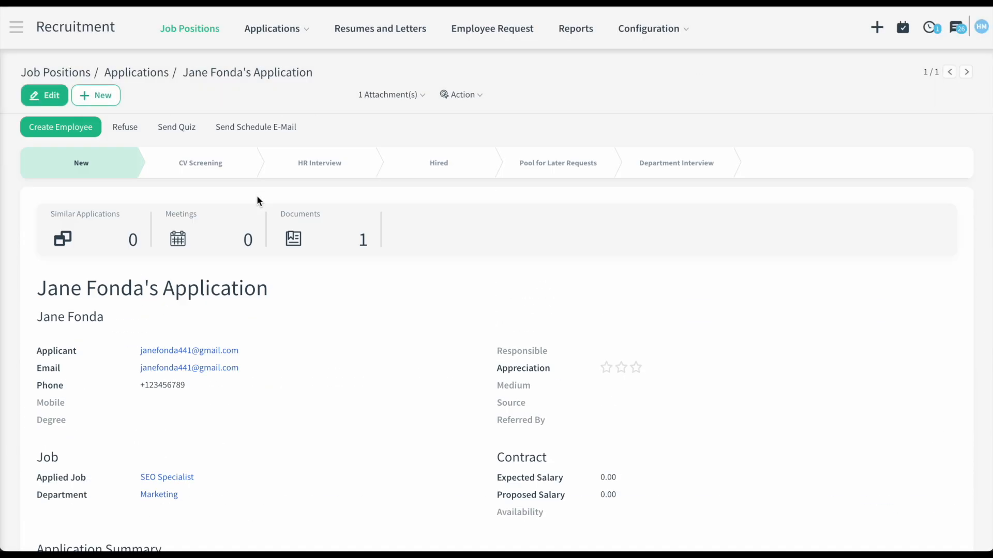
- Create a new Calendar meeting type named 'HR Meeting for recruitment'
{"action": "left_click", "coordinate": [23, 36]}
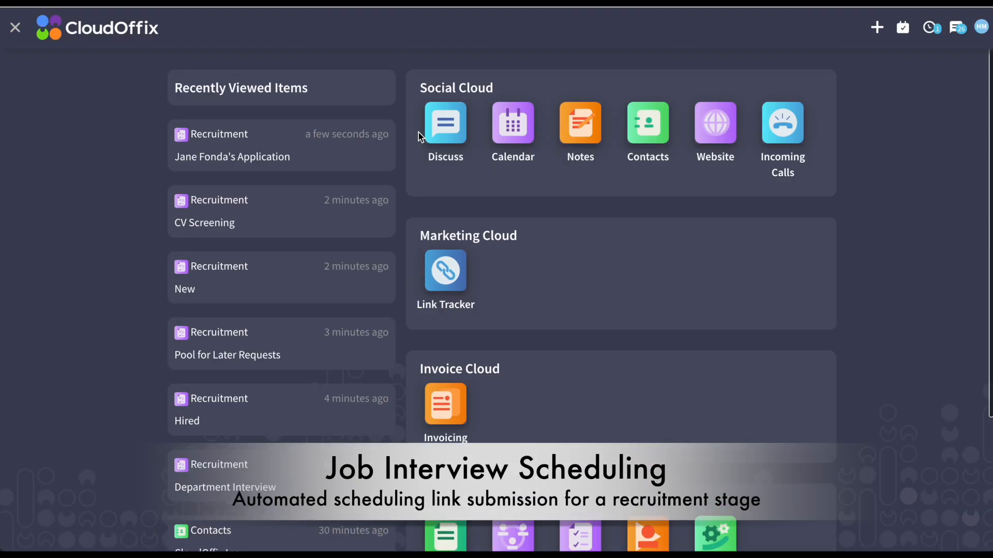
{"action": "left_click", "coordinate": [512, 124]}
{"action": "left_click", "coordinate": [252, 30]}
{"action": "left_click", "coordinate": [246, 65]}
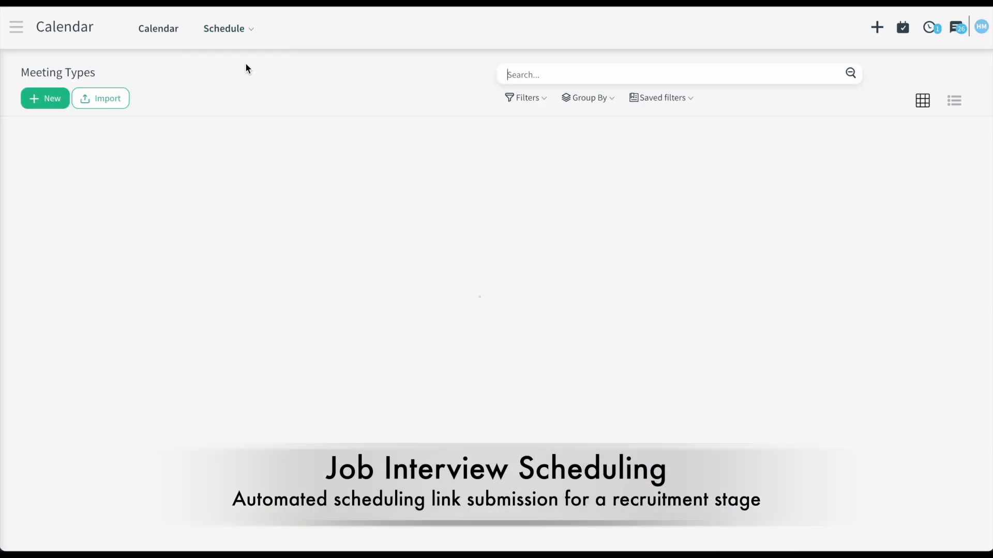
{"action": "left_click", "coordinate": [47, 97]}
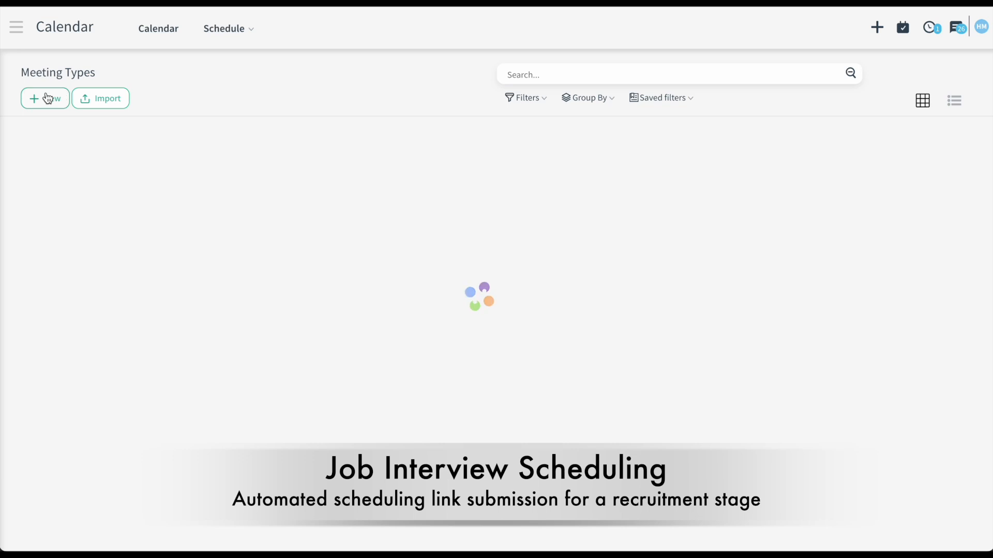
{"action": "left_click", "coordinate": [210, 237]}
{"action": "type", "text": "HR Meeting for recruitment"}
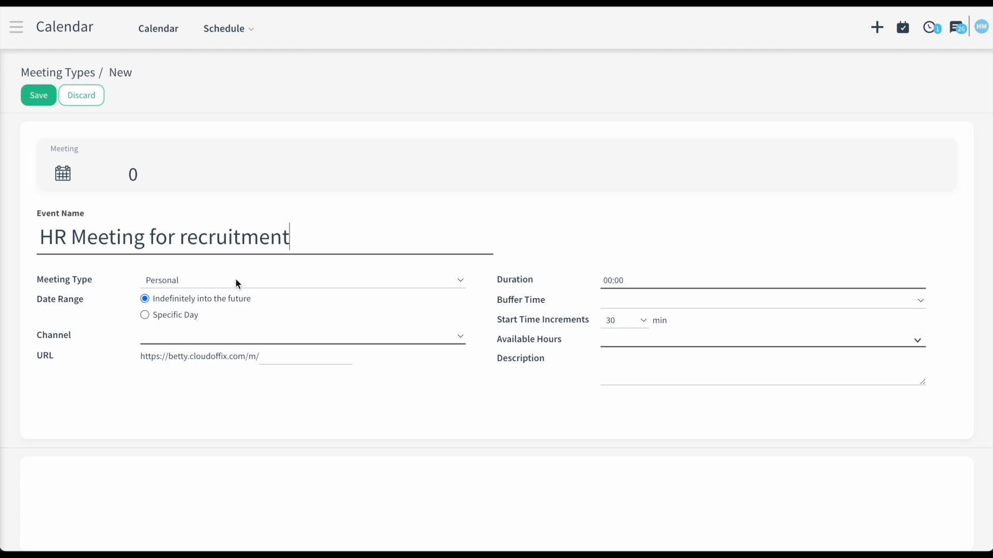
- Make it Team Booking with two colleague attendees and CloudOffix Connect as the channel
{"action": "left_click", "coordinate": [235, 283]}
{"action": "left_click", "coordinate": [234, 295]}
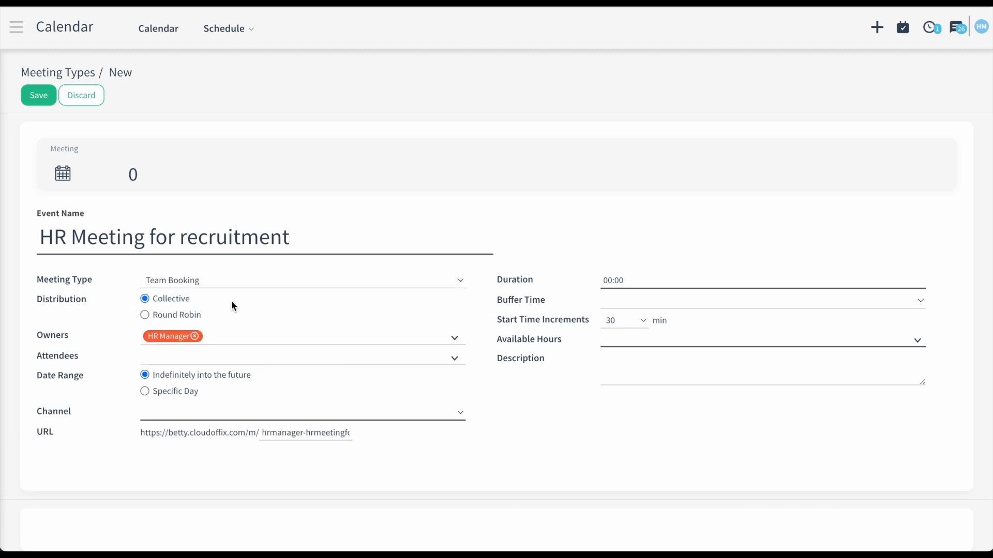
{"action": "left_click", "coordinate": [211, 363]}
{"action": "type", "text": "john"}
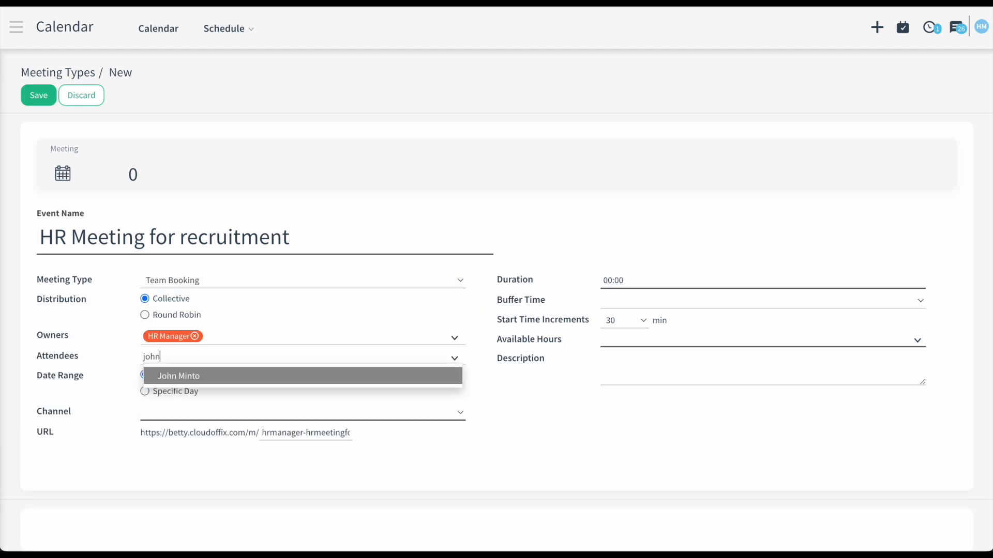
{"action": "left_click", "coordinate": [297, 377]}
{"action": "type", "text": "mic"}
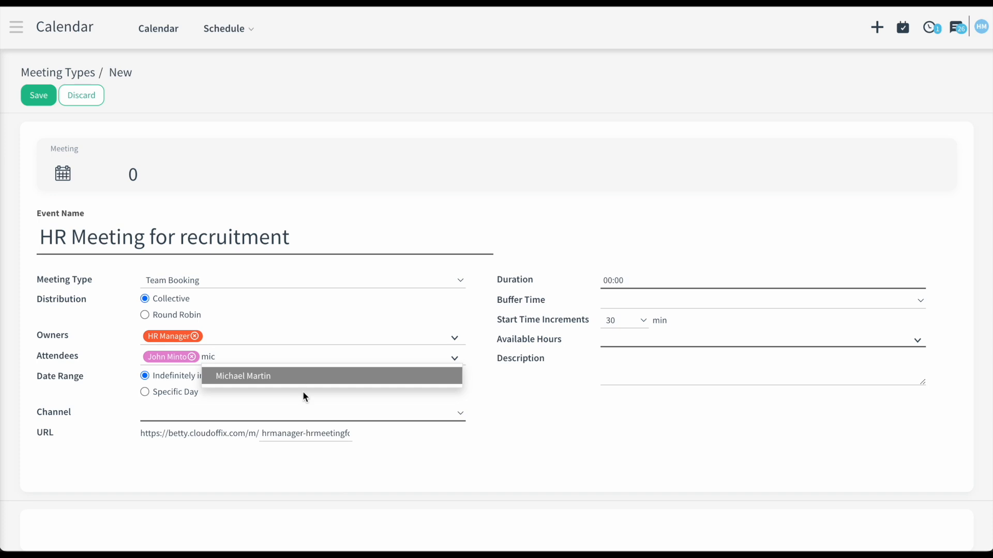
{"action": "left_click", "coordinate": [307, 377]}
{"action": "left_click", "coordinate": [249, 414]}
{"action": "left_click", "coordinate": [249, 414]}
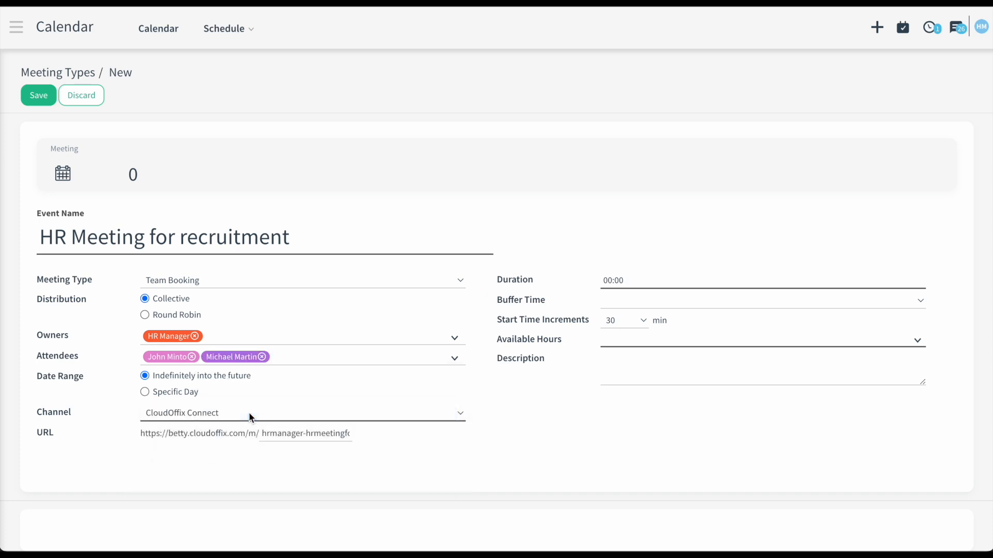
- Replace the booking link ending, use Round Robin, 5 Min buffer, and start a new available-hours schedule
{"action": "triple_click", "coordinate": [303, 435]}
{"action": "type", "text": "recruitment"}
{"action": "left_click", "coordinate": [187, 314]}
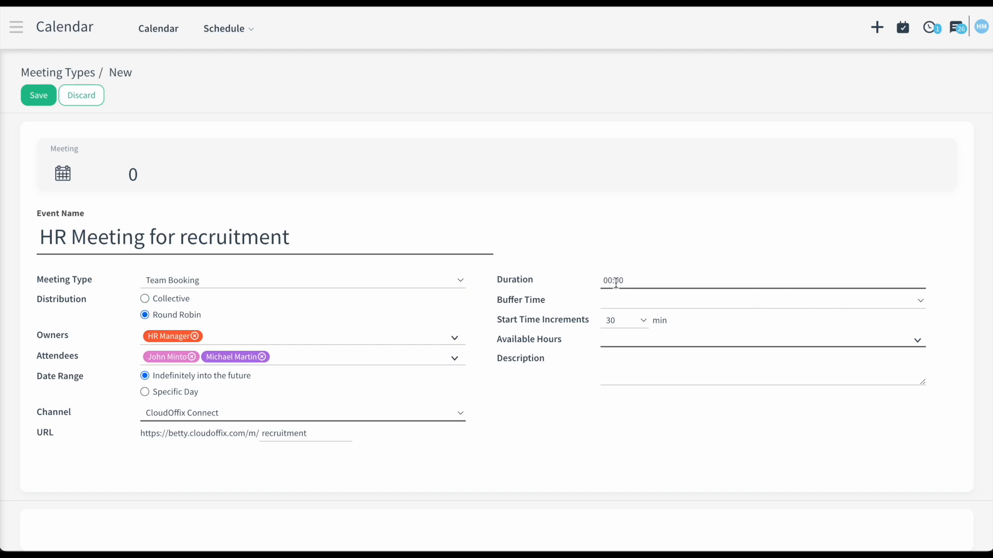
{"action": "left_click", "coordinate": [755, 302]}
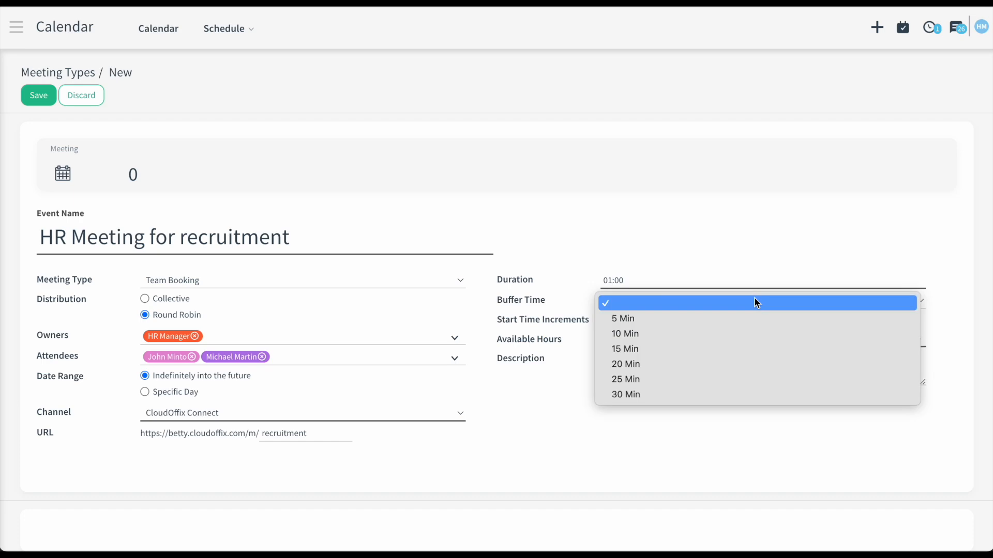
{"action": "left_click", "coordinate": [751, 318]}
{"action": "left_click", "coordinate": [747, 342]}
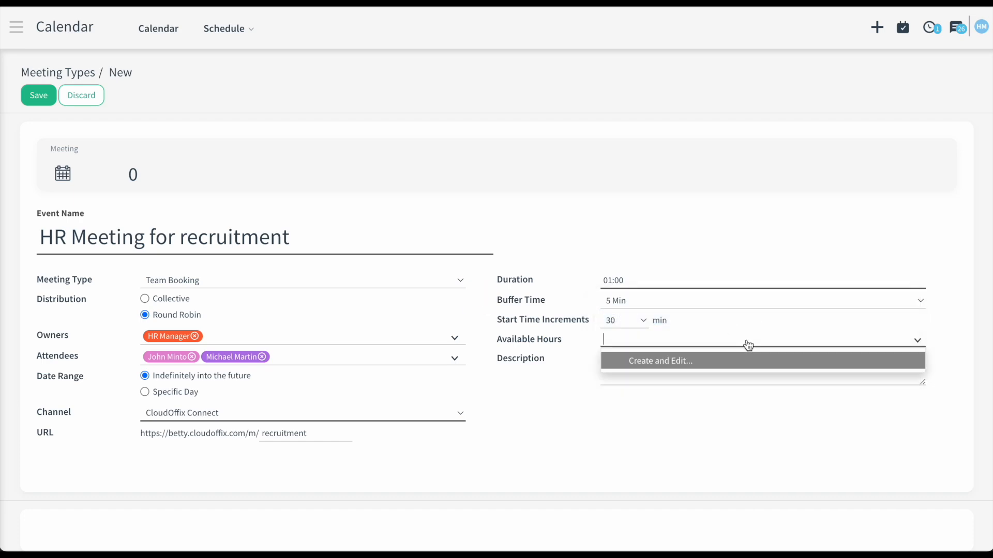
{"action": "left_click", "coordinate": [743, 362]}
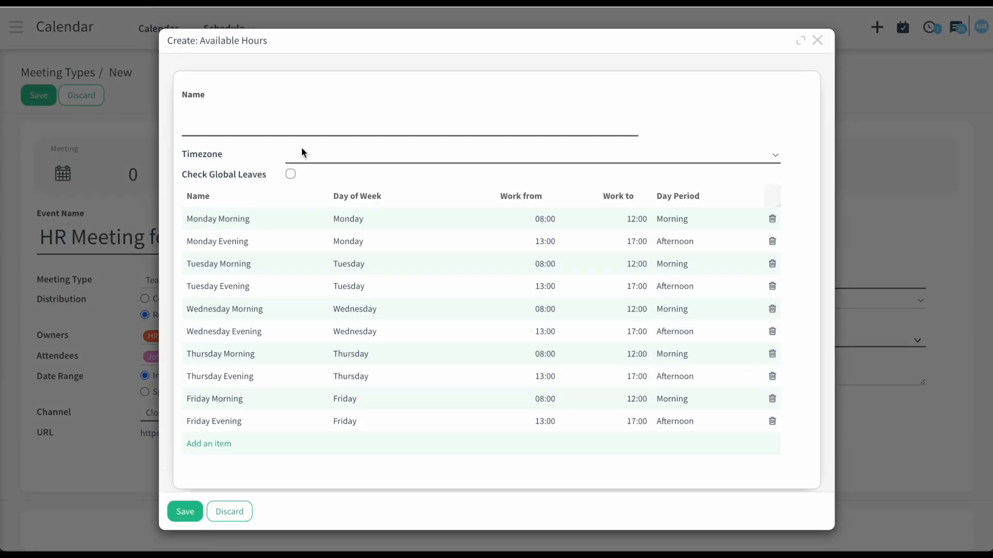
- Save a 'Meeting Time' available-hours schedule in America/New_York that respects global leaves
{"action": "type", "text": "Meeting Time"}
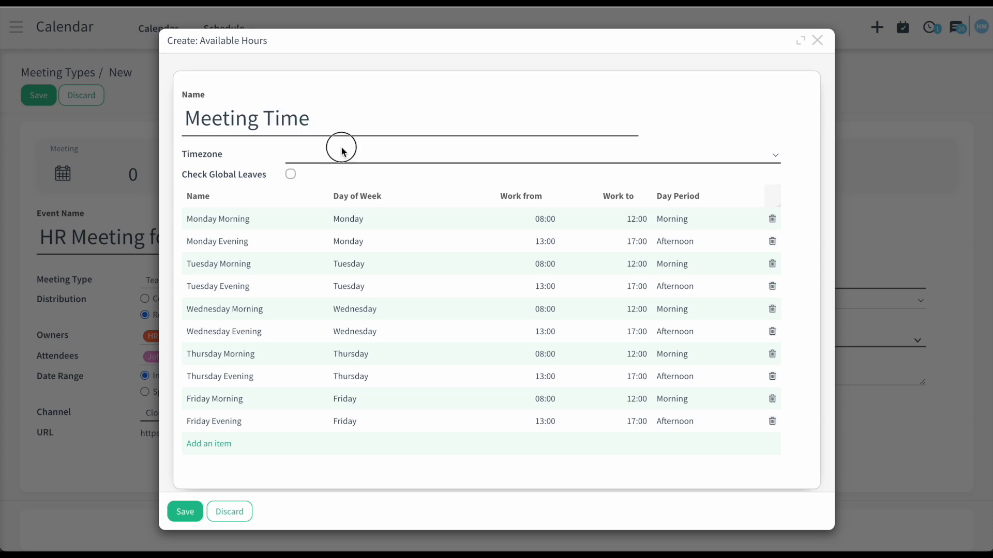
{"action": "left_click", "coordinate": [342, 150]}
{"action": "key", "text": "n"}
{"action": "left_click", "coordinate": [387, 196]}
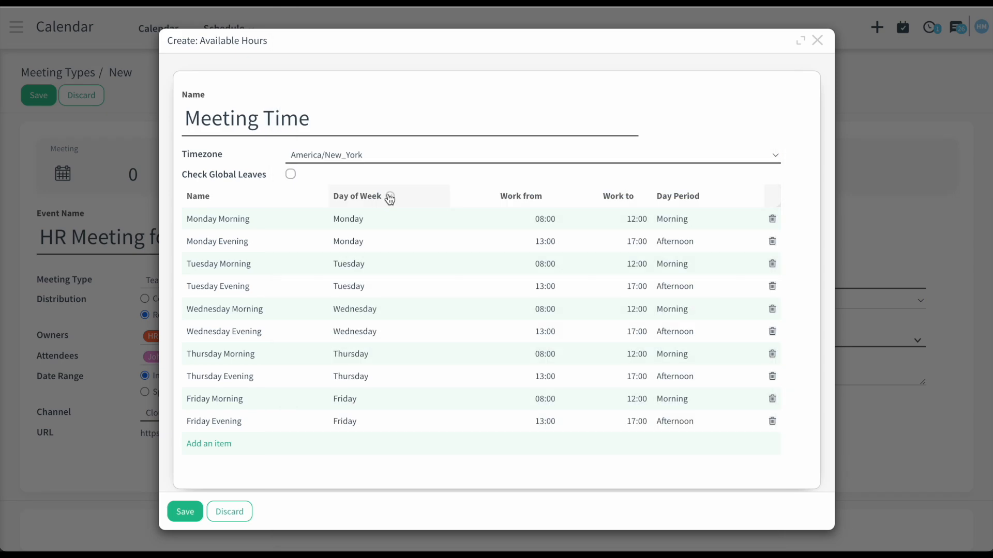
{"action": "left_click", "coordinate": [290, 175]}
{"action": "left_click", "coordinate": [185, 512]}
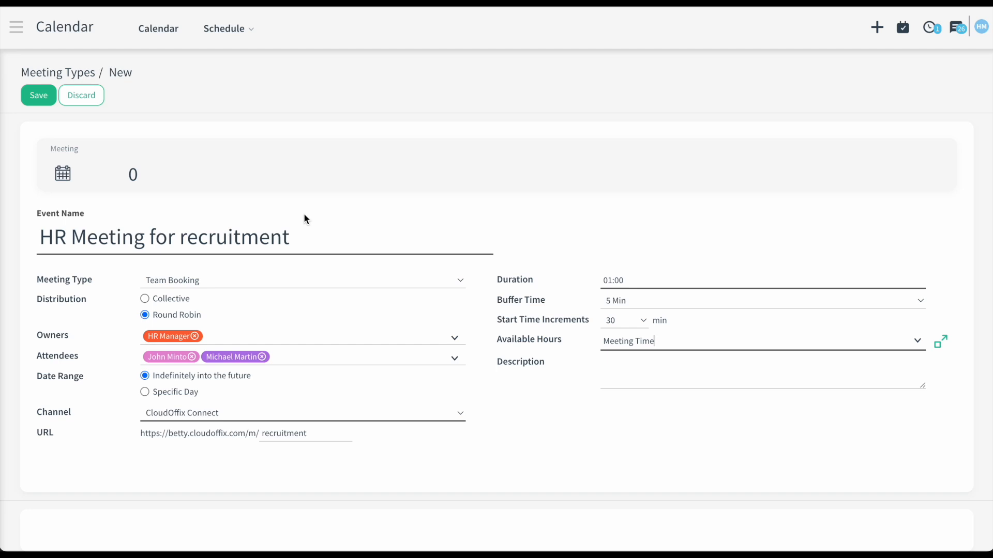
- Save the HR Meeting for recruitment meeting type and show all apps
{"action": "left_click", "coordinate": [39, 95]}
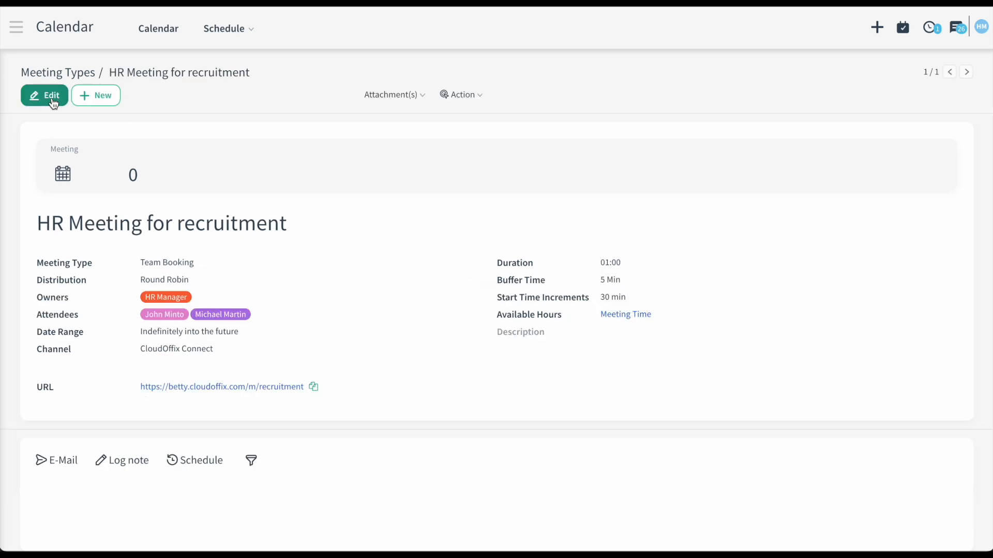
{"action": "scroll", "coordinate": [369, 316], "scroll_direction": "down", "scroll_amount": 1}
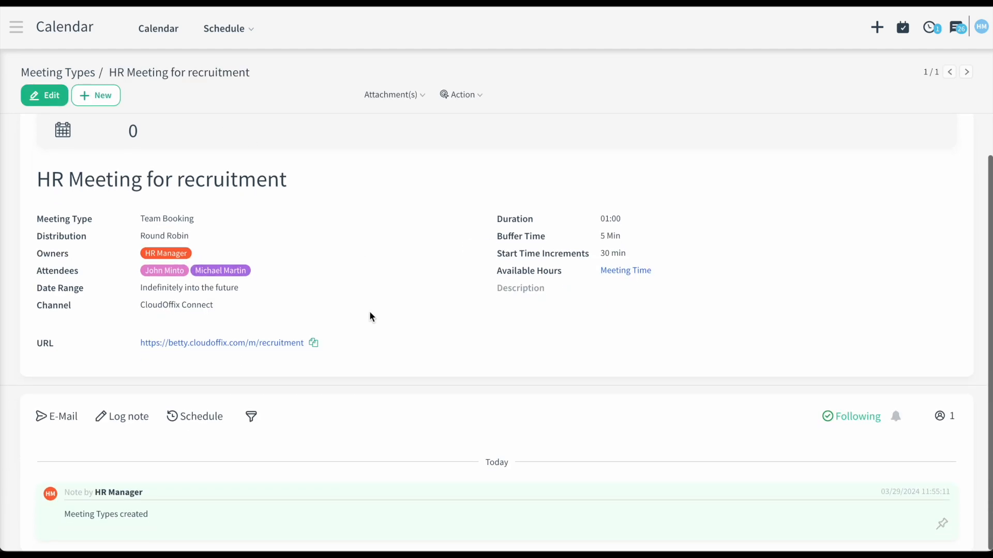
{"action": "scroll", "coordinate": [362, 284], "scroll_direction": "up", "scroll_amount": 1}
{"action": "left_click", "coordinate": [23, 31]}
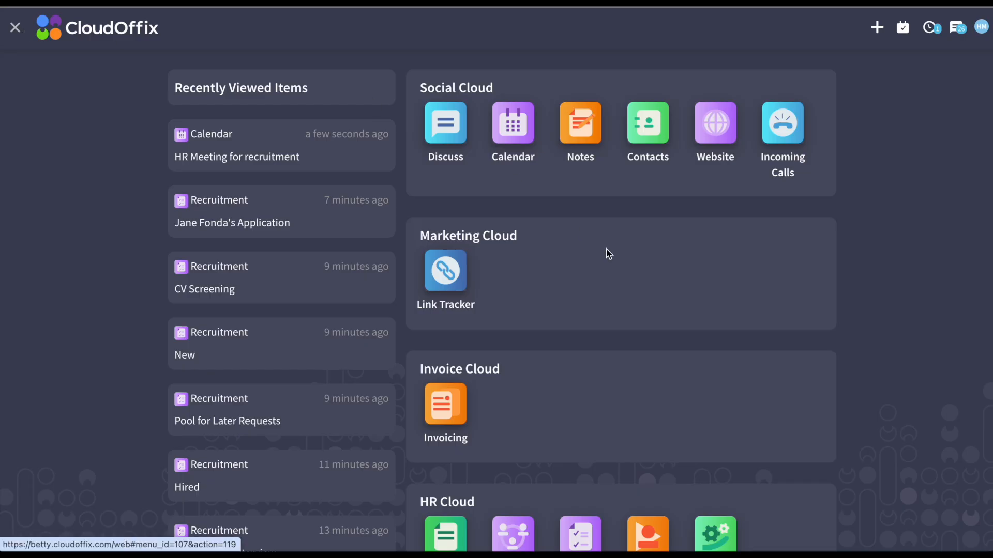
- Open the HR Interview stage from Recruitment's stage configuration for editing
{"action": "scroll", "coordinate": [605, 425], "scroll_direction": "down", "scroll_amount": 5}
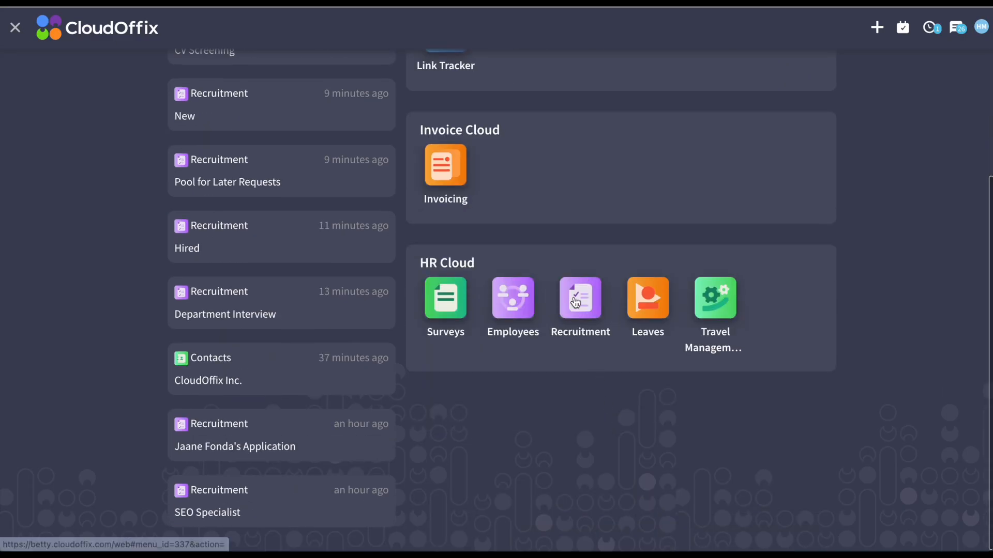
{"action": "left_click", "coordinate": [580, 310]}
{"action": "left_click", "coordinate": [647, 36]}
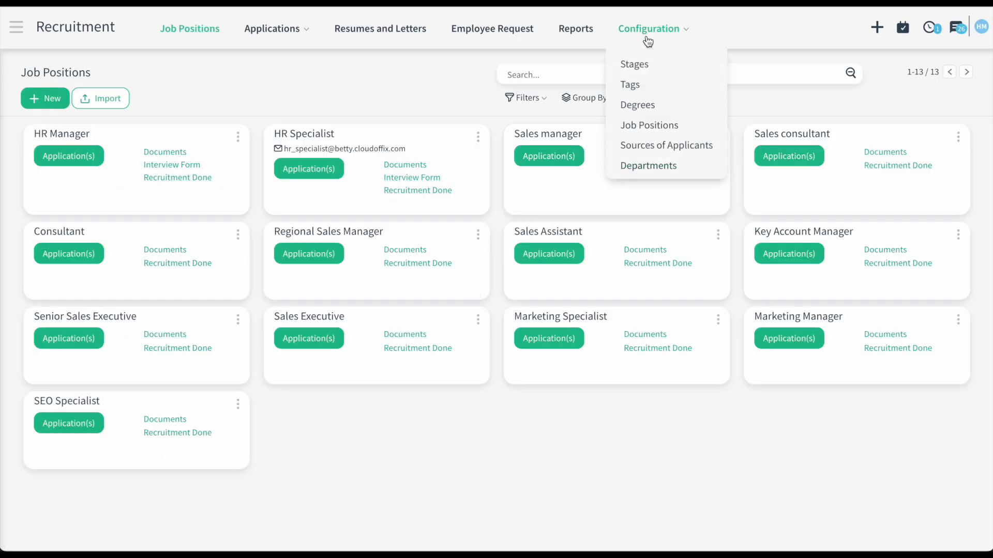
{"action": "left_click", "coordinate": [639, 64]}
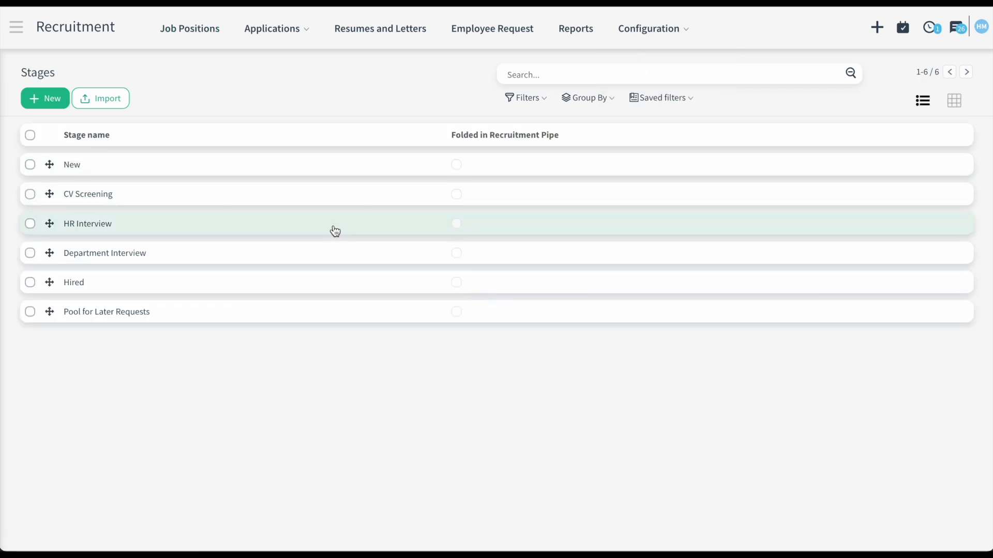
{"action": "left_click", "coordinate": [263, 225]}
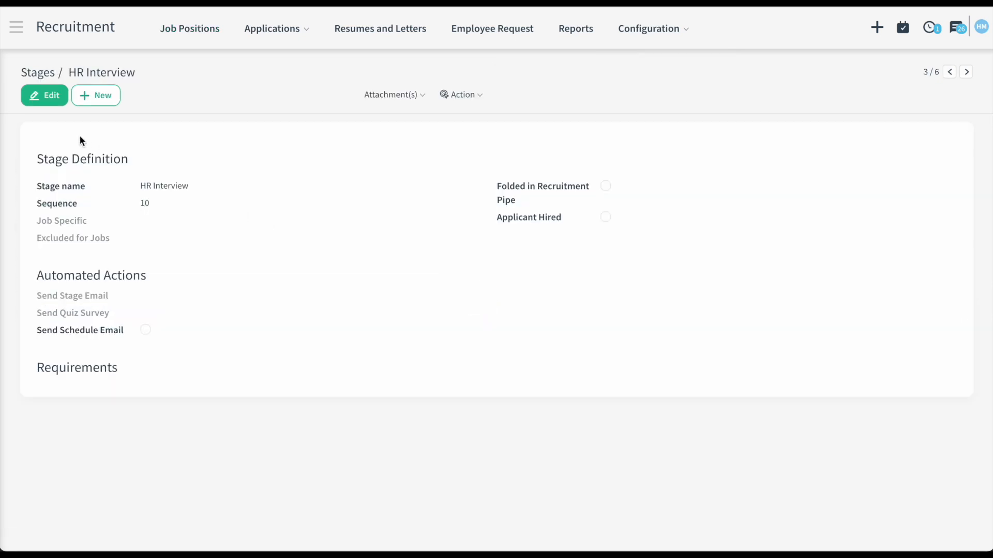
{"action": "left_click", "coordinate": [50, 103]}
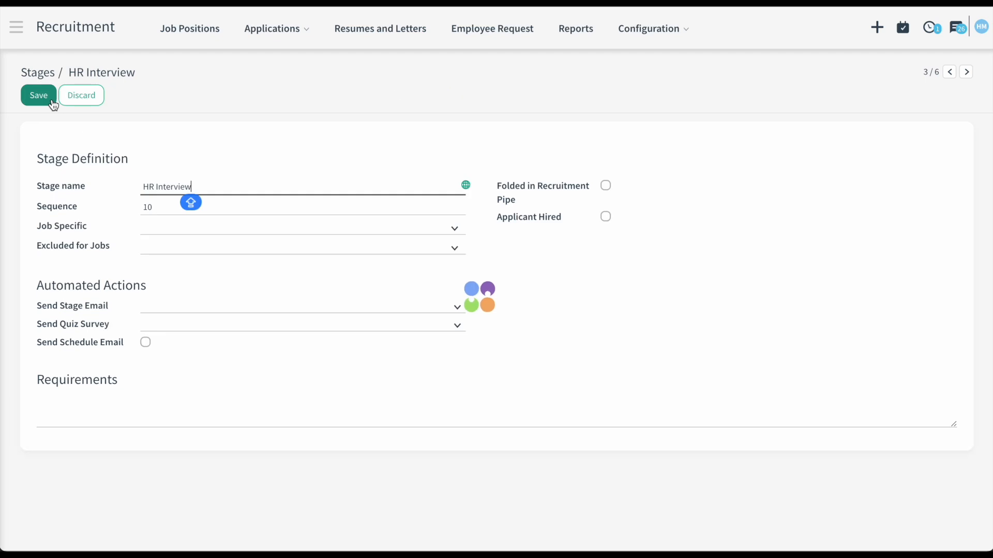
- Enable Send Schedule Email with HR Meeting for recruitment, review Recruitment: Appointment Template, and save
{"action": "left_click", "coordinate": [146, 342]}
{"action": "left_click", "coordinate": [241, 369]}
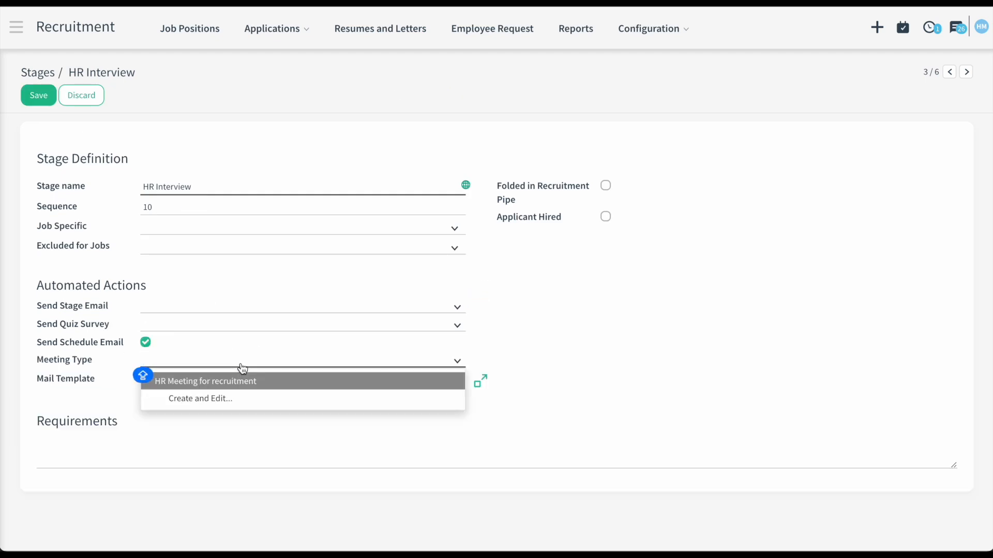
{"action": "left_click", "coordinate": [250, 384]}
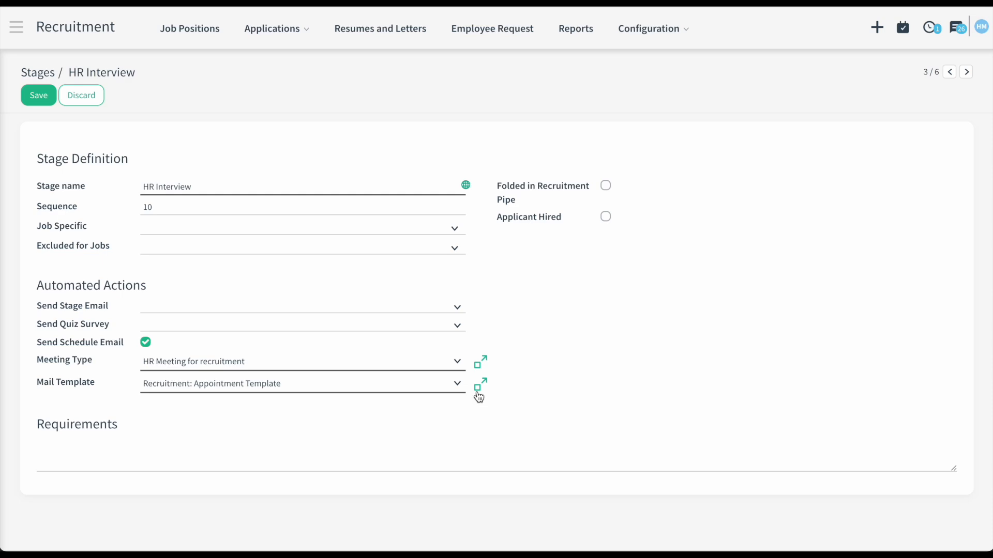
{"action": "left_click", "coordinate": [480, 388]}
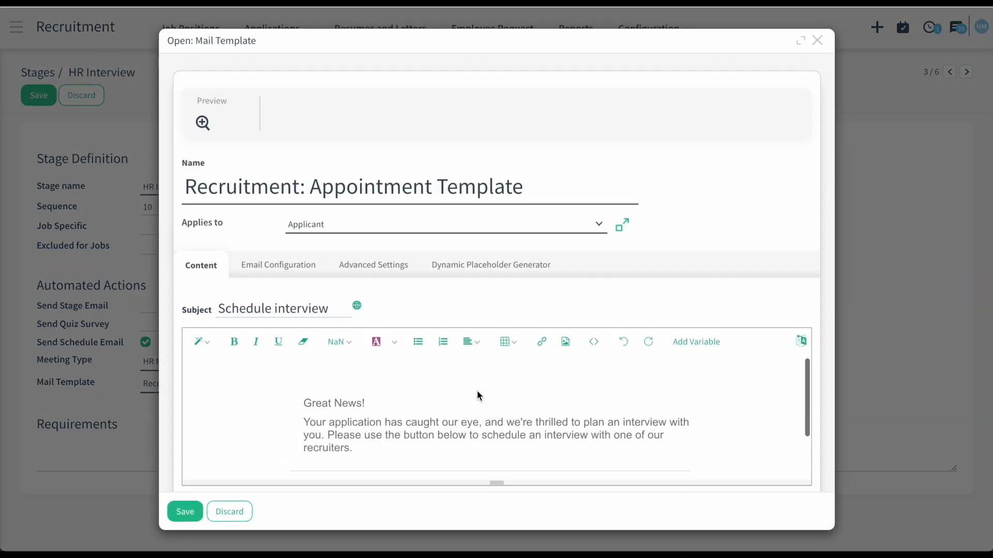
{"action": "scroll", "coordinate": [477, 395], "scroll_direction": "down", "scroll_amount": 2}
{"action": "scroll", "coordinate": [476, 390], "scroll_direction": "down", "scroll_amount": 1}
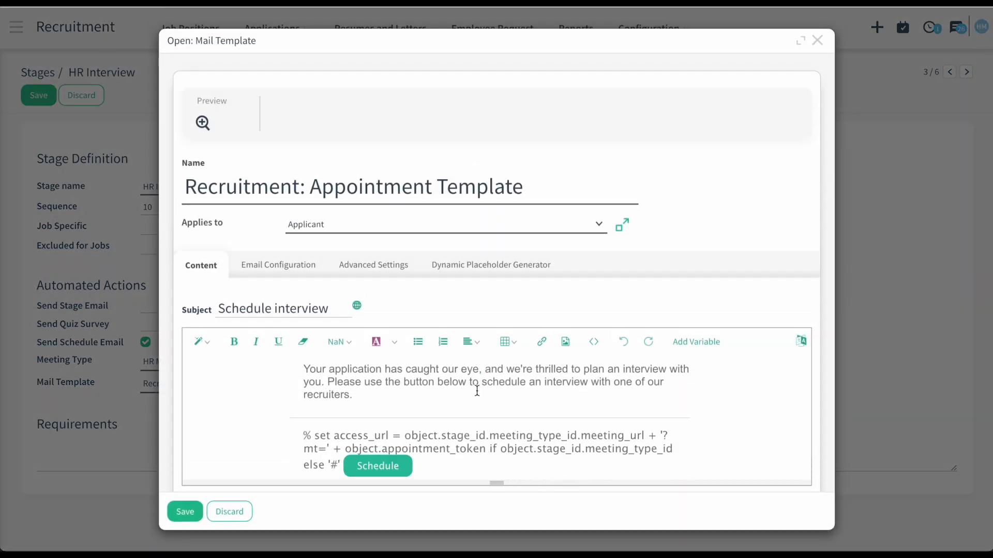
{"action": "scroll", "coordinate": [422, 399], "scroll_direction": "down", "scroll_amount": 1}
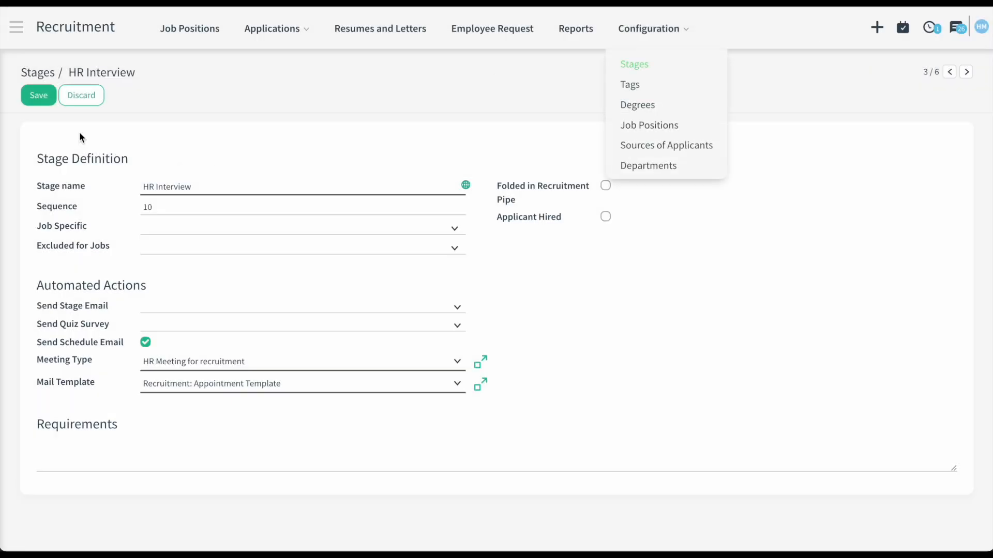
{"action": "left_click", "coordinate": [39, 95]}
{"action": "left_click", "coordinate": [176, 29]}
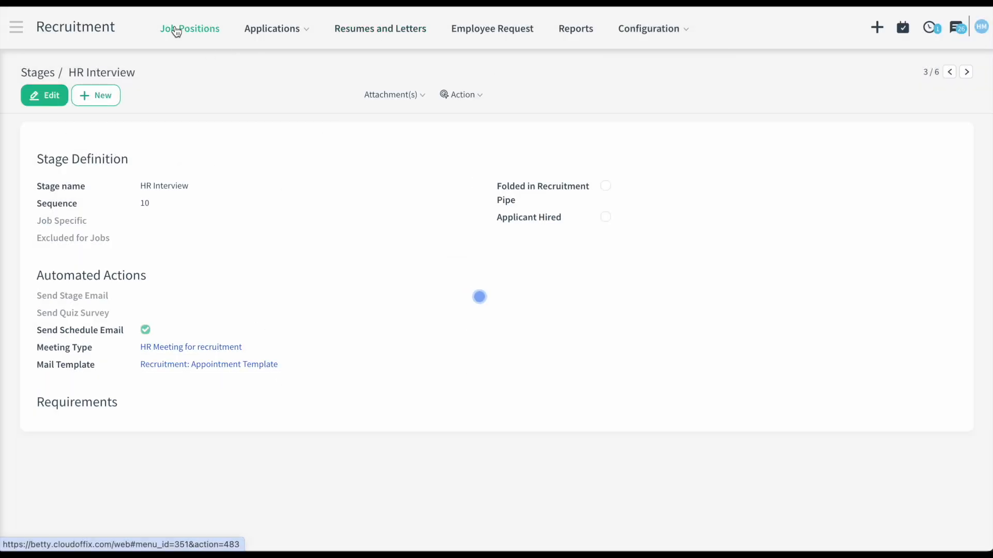
- Drag the SEO Specialist applicant's card into HR Interview and open the application
{"action": "left_click", "coordinate": [91, 427]}
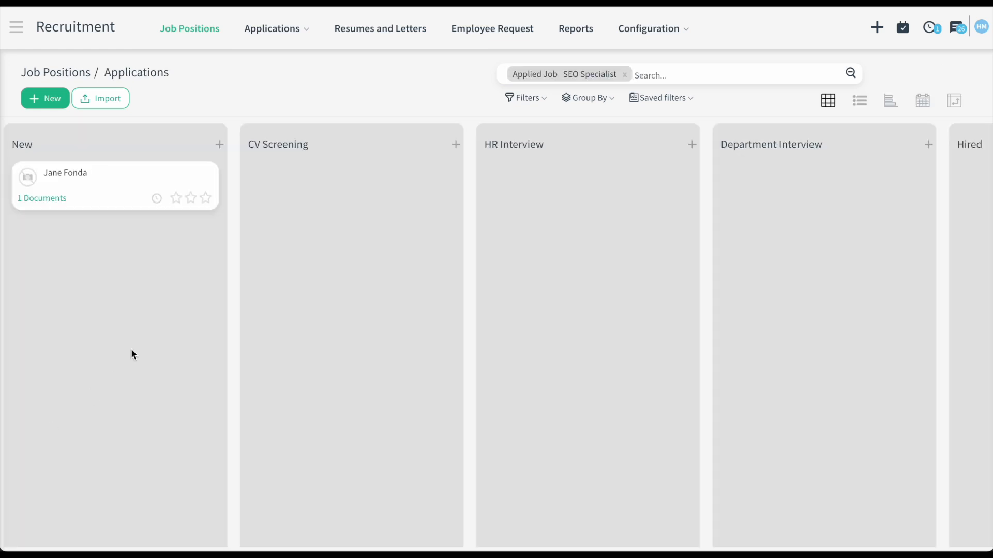
{"action": "left_click_drag", "start_coordinate": [124, 193], "coordinate": [569, 195]}
{"action": "left_click", "coordinate": [569, 195]}
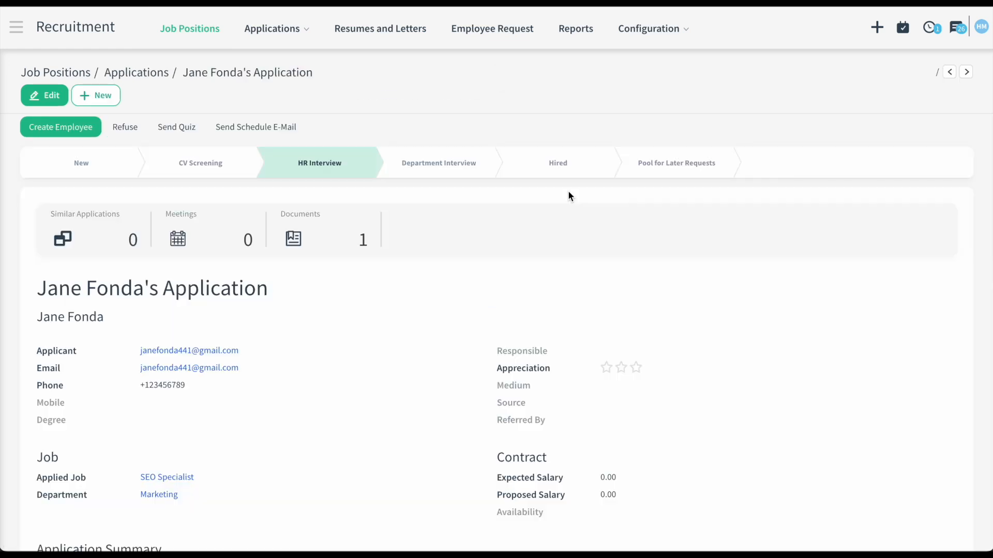
- Open the Schedule interview e-mail in Gmail and follow its Schedule link
{"action": "scroll", "coordinate": [504, 271], "scroll_direction": "down", "scroll_amount": 10}
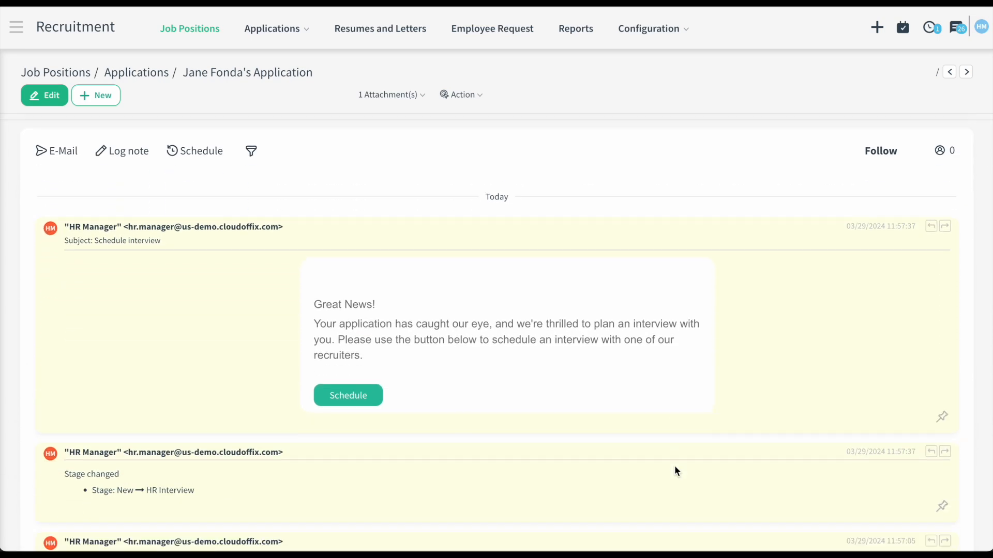
{"action": "scroll", "coordinate": [393, 427], "scroll_direction": "up", "scroll_amount": 1}
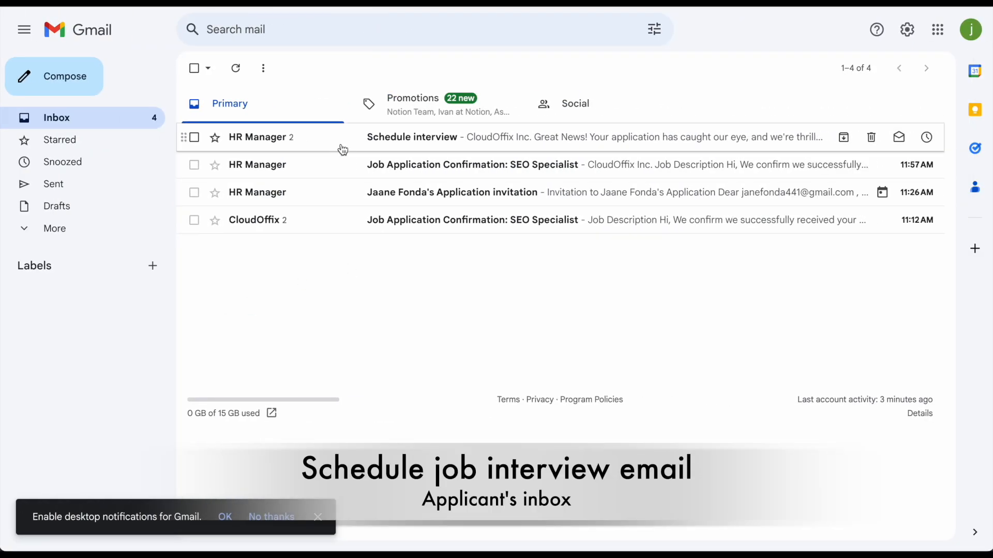
{"action": "left_click", "coordinate": [329, 140]}
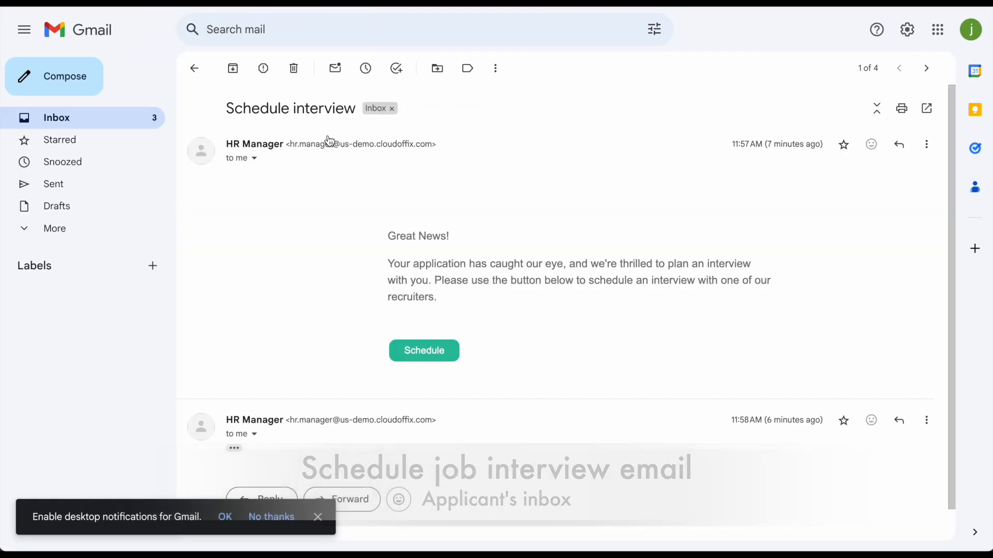
{"action": "left_click", "coordinate": [417, 350]}
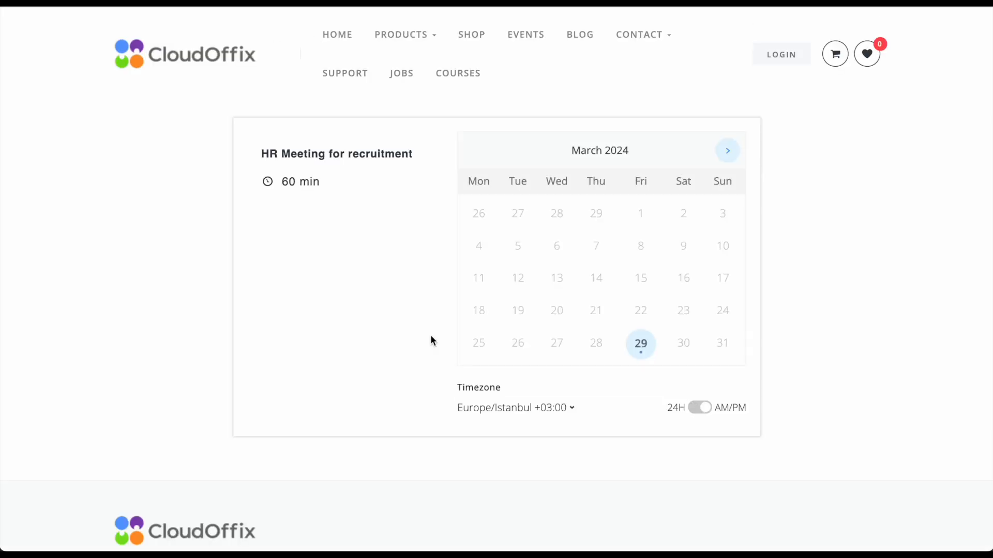
- Set the timezone to America/New_York and pick the 10:00 AM slot on 1 April 2024
{"action": "left_click", "coordinate": [568, 411]}
{"action": "type", "text": "new"}
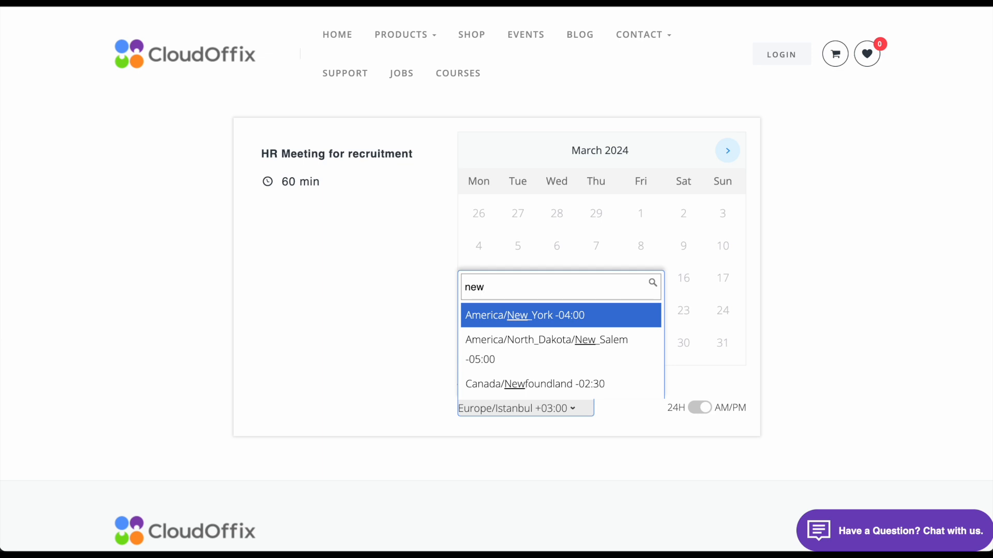
{"action": "left_click", "coordinate": [578, 325]}
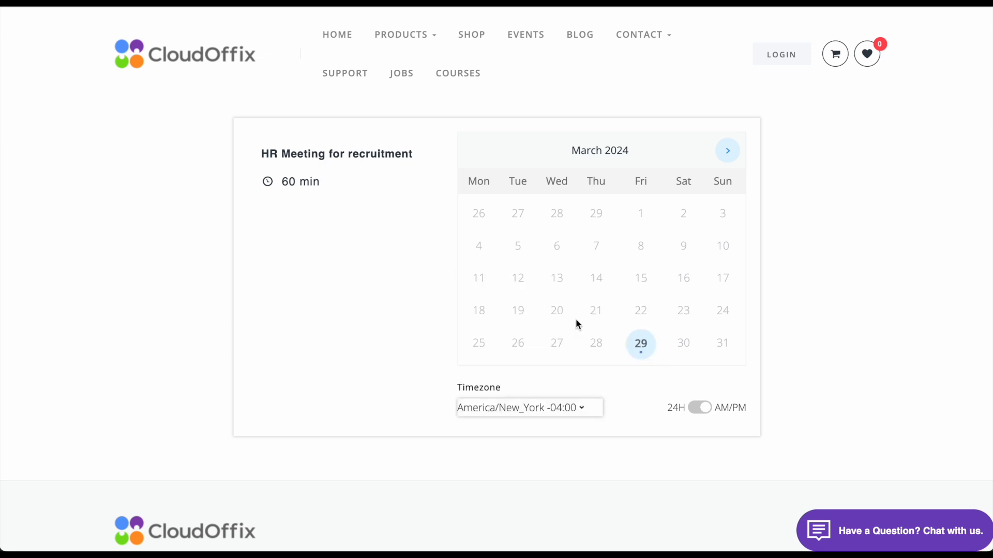
{"action": "left_click", "coordinate": [727, 151]}
{"action": "left_click", "coordinate": [480, 214]}
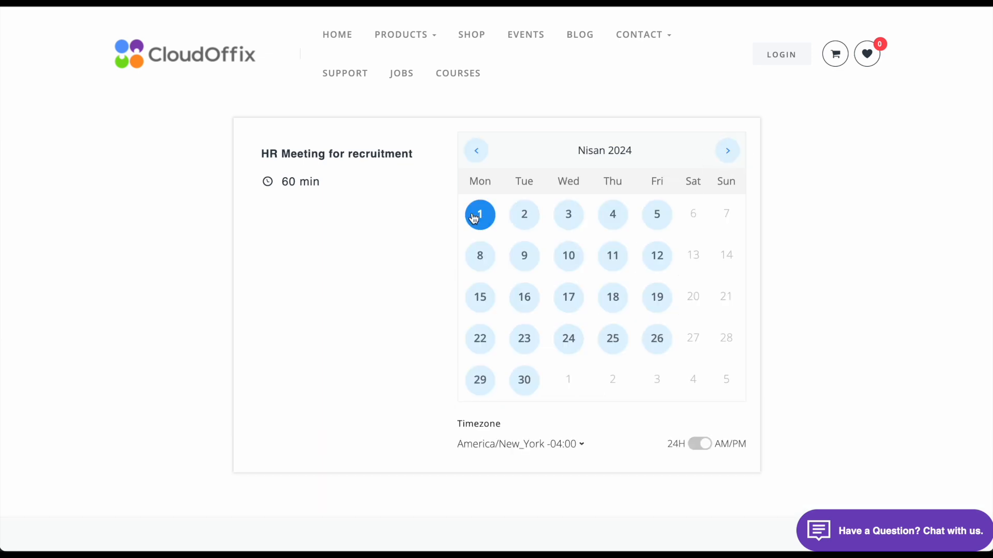
{"action": "left_click", "coordinate": [819, 295]}
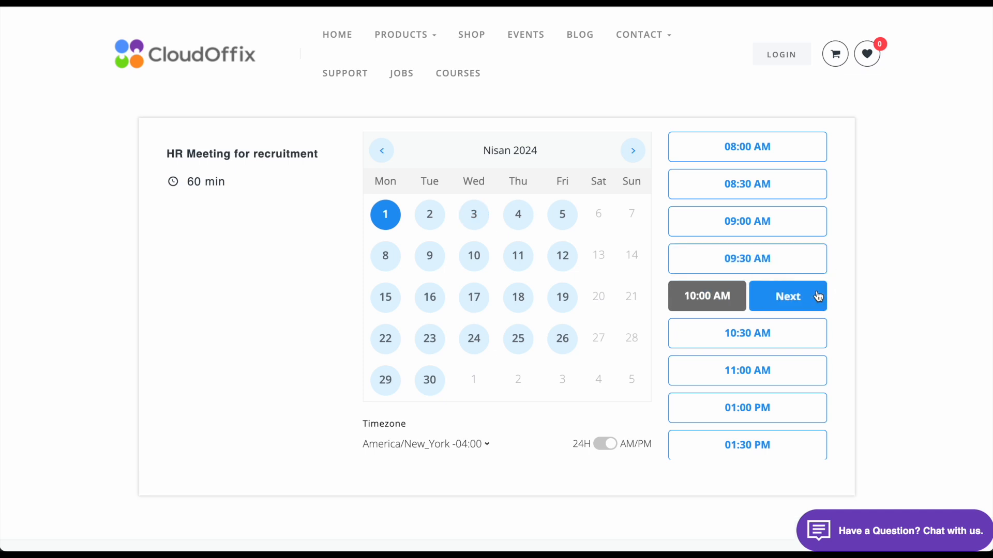
- Enter the applicant's phone number on the booking form and submit the interview booking
{"action": "left_click", "coordinate": [791, 295]}
{"action": "left_click", "coordinate": [689, 295]}
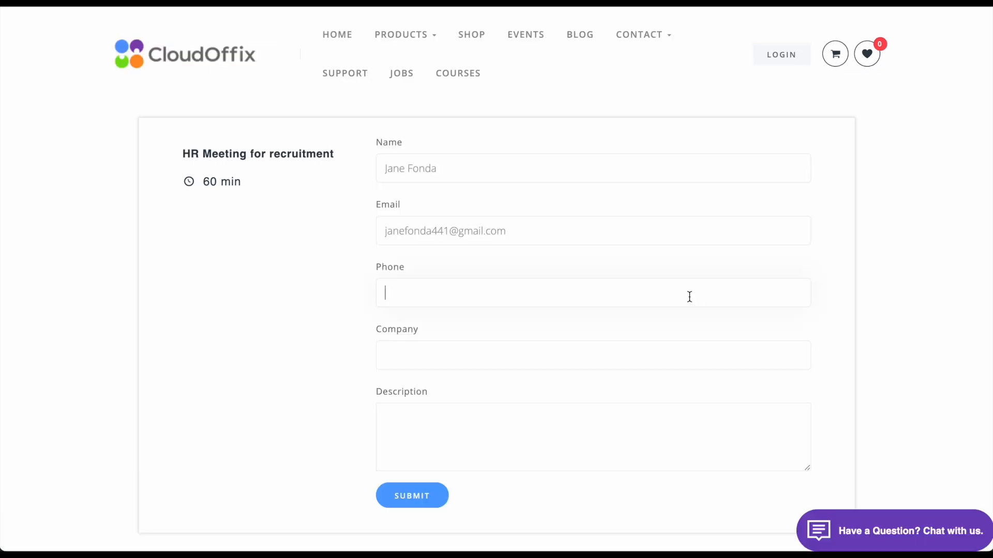
{"action": "type", "text": "+123456789"}
{"action": "left_click", "coordinate": [433, 497]}
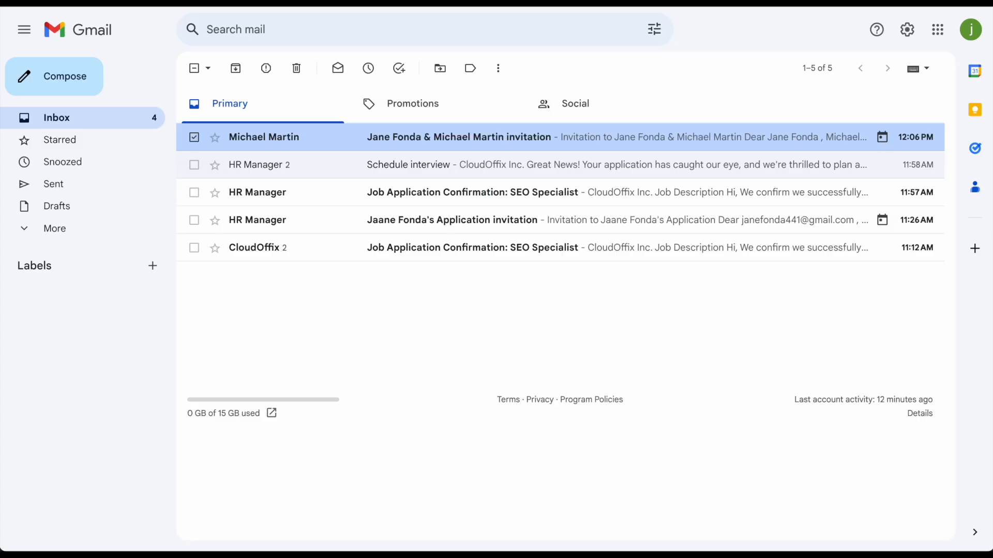
- Read through the meeting invitation e-mail for the booked interview
{"action": "left_click", "coordinate": [560, 137]}
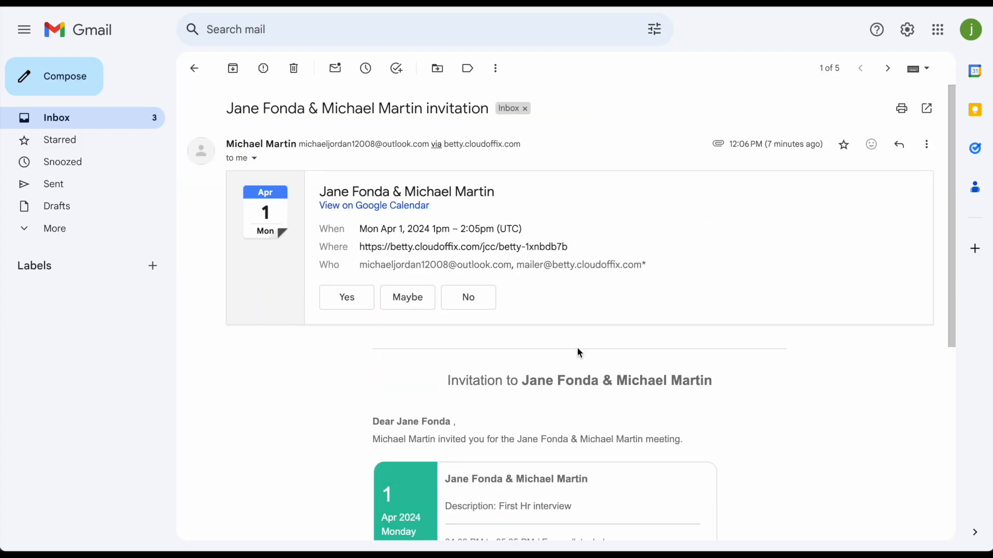
{"action": "scroll", "coordinate": [582, 360], "scroll_direction": "down", "scroll_amount": 1}
{"action": "scroll", "coordinate": [582, 361], "scroll_direction": "down", "scroll_amount": 5}
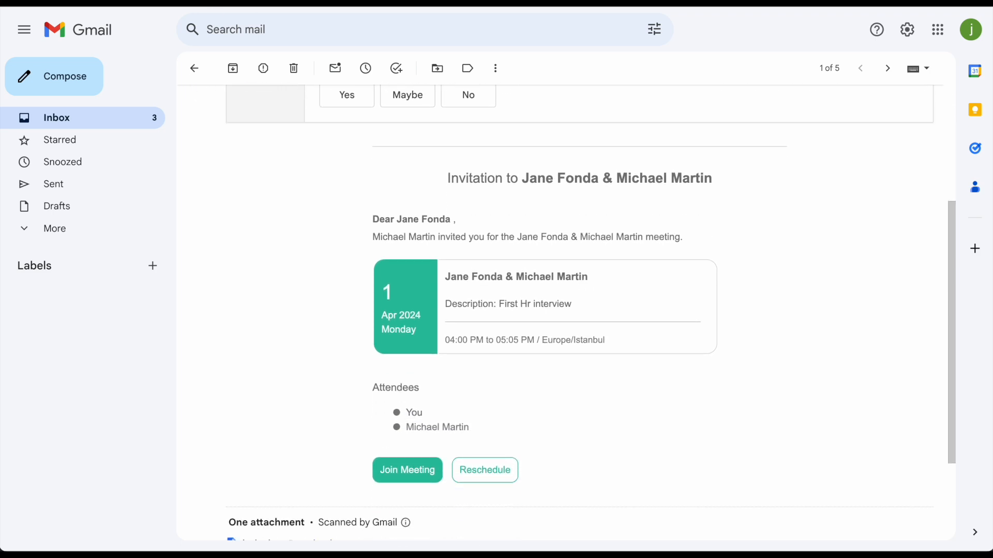
{"action": "scroll", "coordinate": [307, 233], "scroll_direction": "up", "scroll_amount": 5}
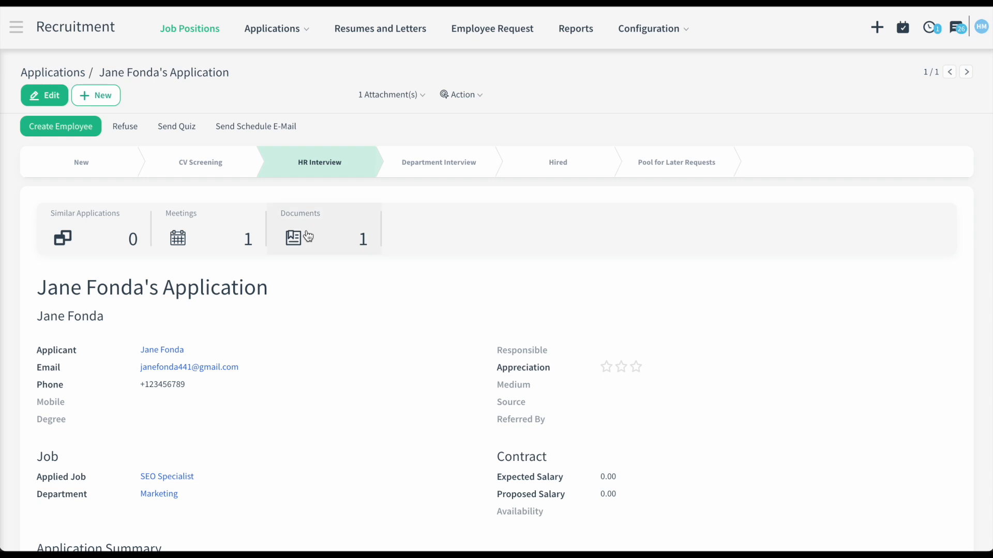
- Show the planned Meeting activity's details (due 04/01/2024), then open the application's Meetings
{"action": "scroll", "coordinate": [424, 366], "scroll_direction": "down", "scroll_amount": 6}
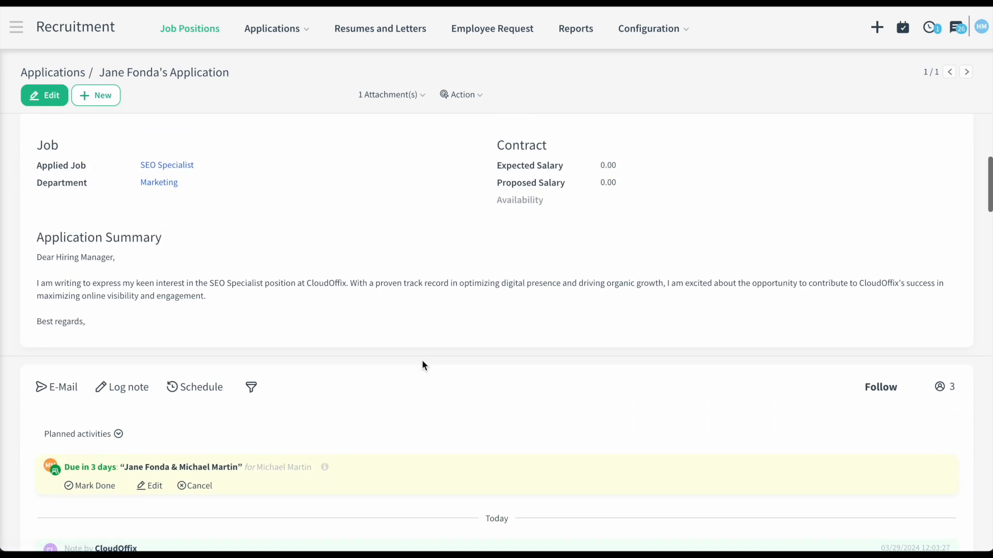
{"action": "left_click", "coordinate": [325, 466]}
{"action": "scroll", "coordinate": [426, 457], "scroll_direction": "down", "scroll_amount": 3}
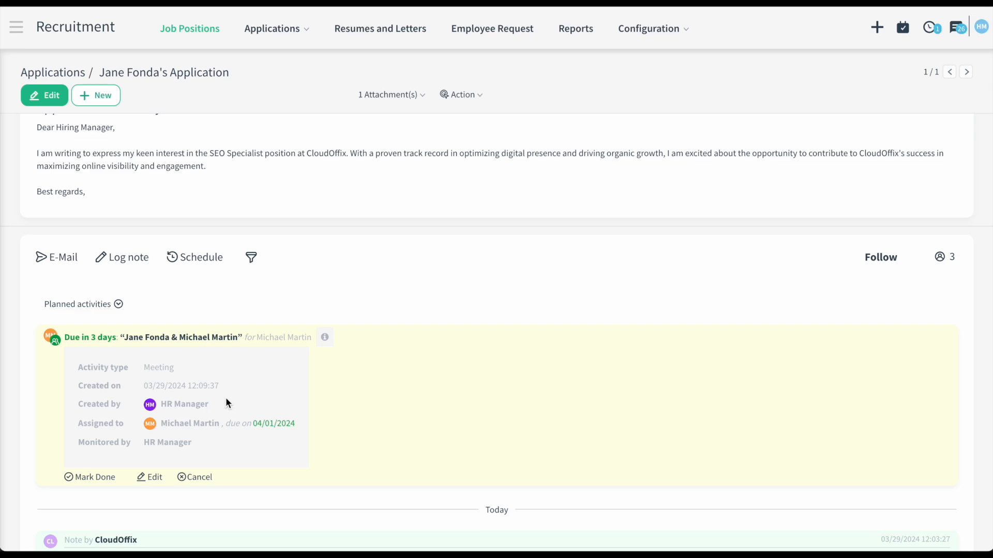
{"action": "scroll", "coordinate": [226, 403], "scroll_direction": "up", "scroll_amount": 10}
{"action": "left_click", "coordinate": [188, 220]}
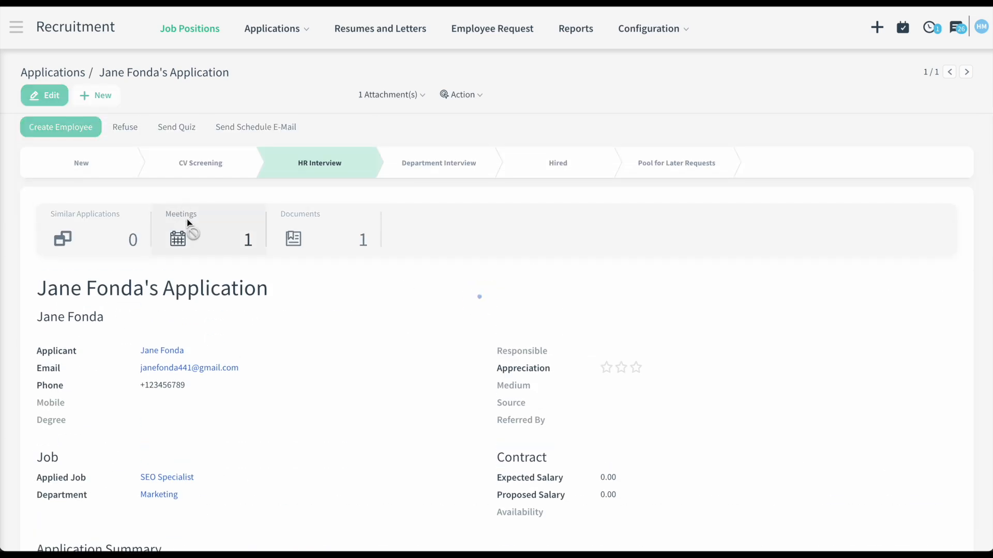
- Show everybody's calendars for the week of 1 April 2024, then return to the application
{"action": "left_click", "coordinate": [809, 393]}
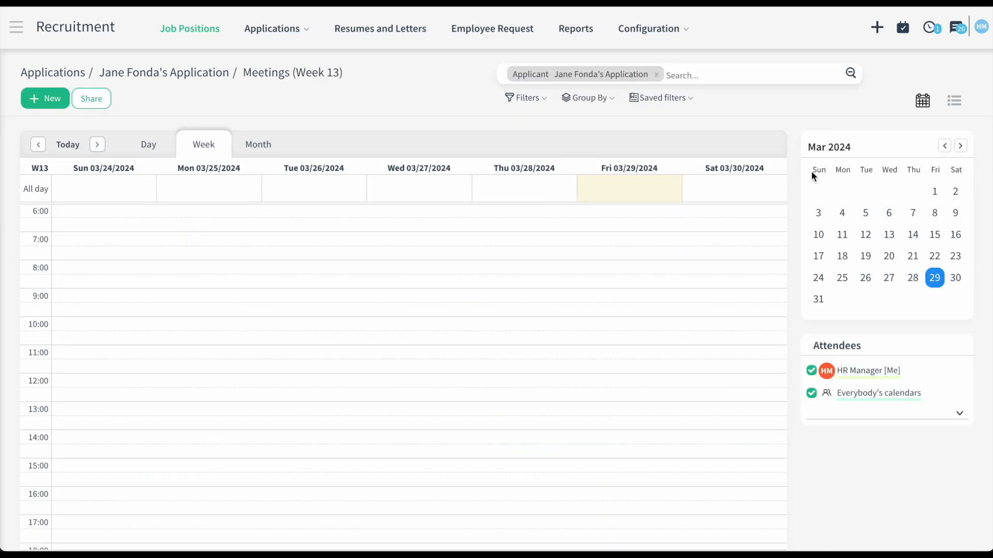
{"action": "left_click", "coordinate": [960, 146]}
{"action": "left_click", "coordinate": [842, 192]}
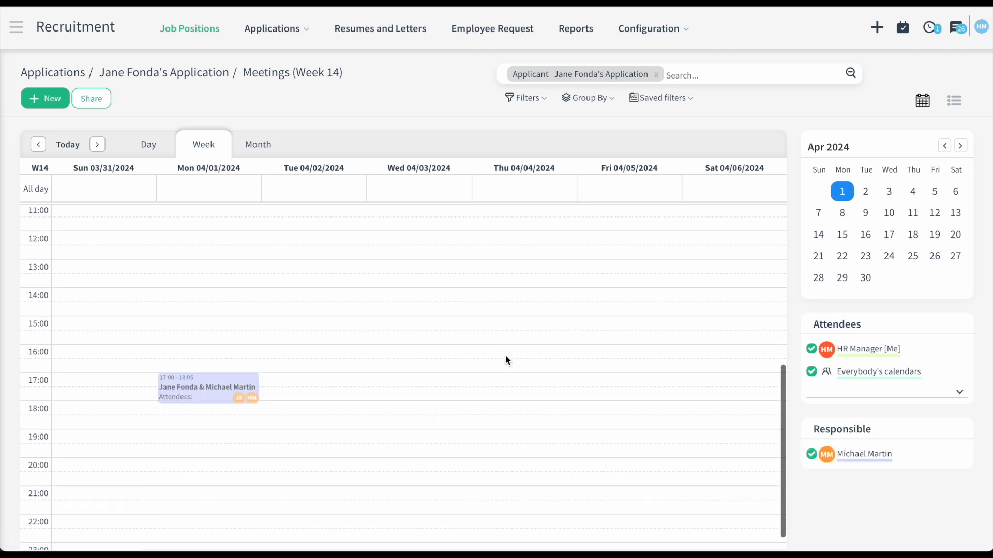
{"action": "scroll", "coordinate": [505, 355], "scroll_direction": "down", "scroll_amount": 1}
{"action": "scroll", "coordinate": [319, 385], "scroll_direction": "up", "scroll_amount": 8}
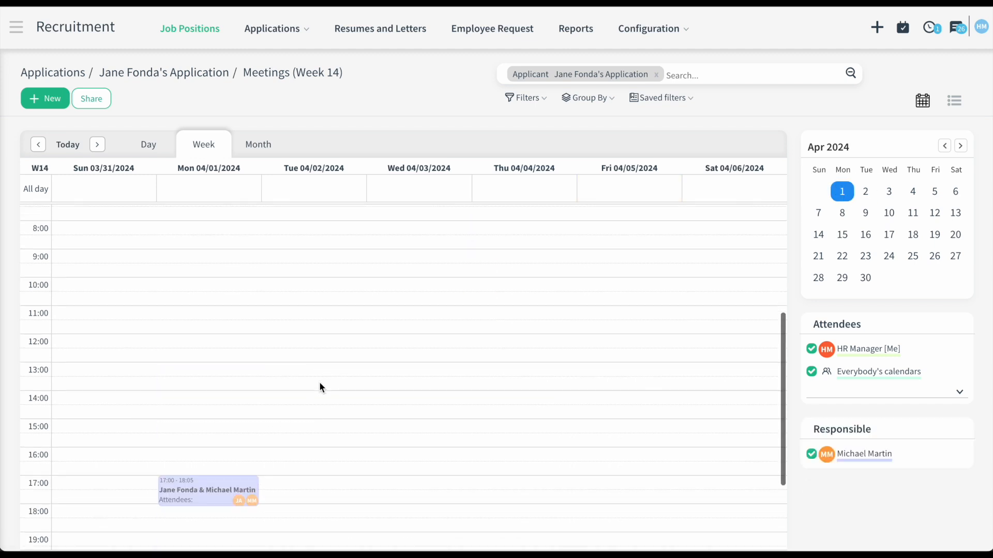
{"action": "left_click", "coordinate": [147, 74]}
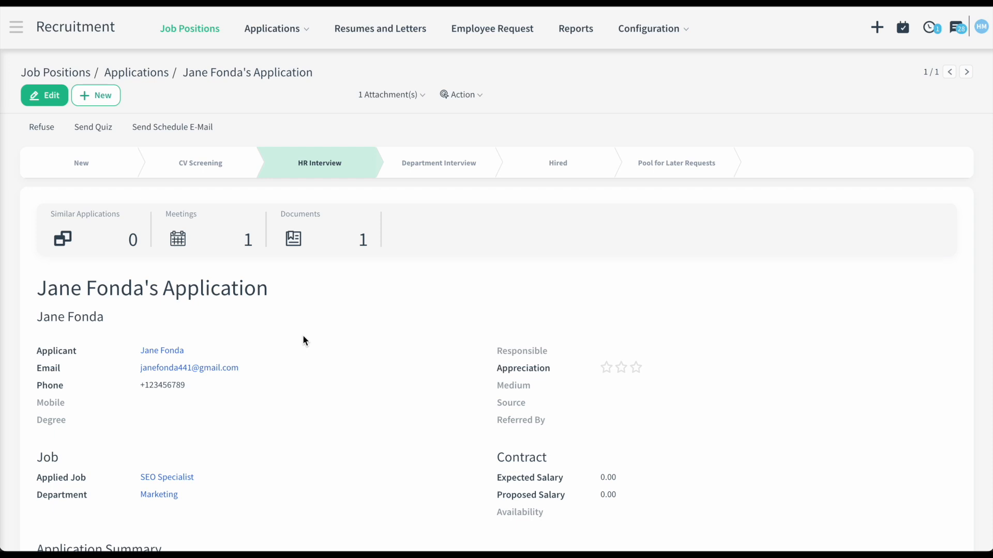
- Send the applicant the Fundamental of SEO concepts and practices quiz
{"action": "left_click", "coordinate": [106, 125]}
{"action": "left_click", "coordinate": [336, 83]}
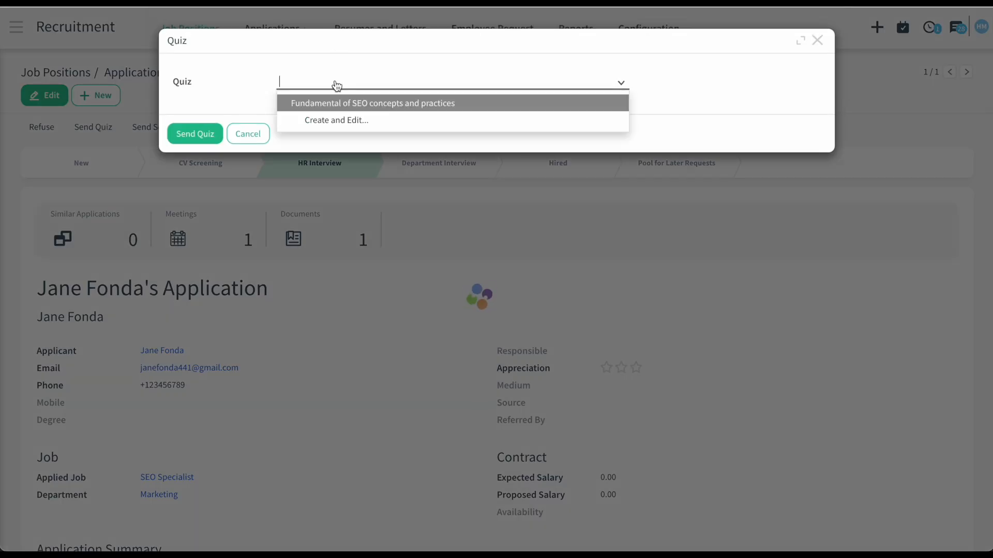
{"action": "left_click", "coordinate": [357, 108]}
{"action": "left_click", "coordinate": [210, 138]}
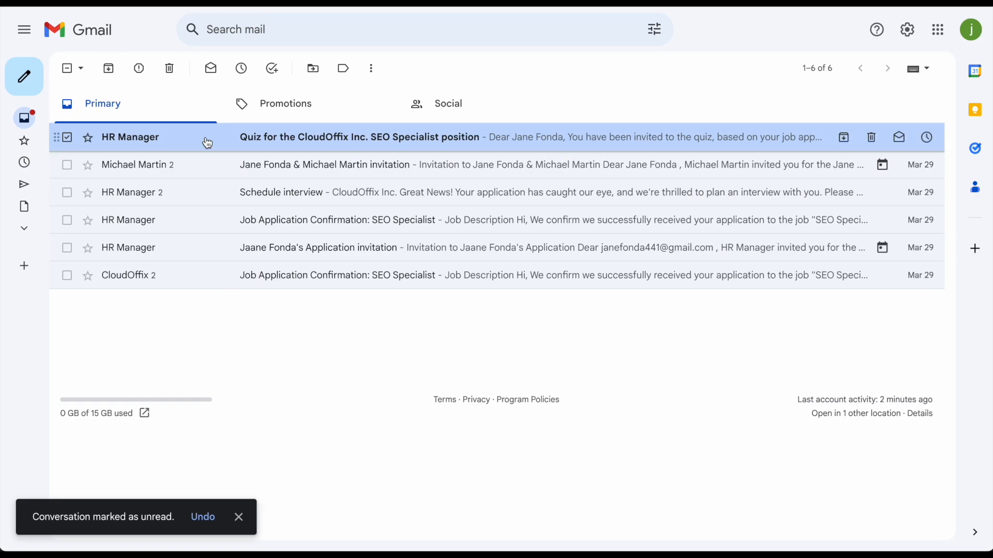
- Open the quiz invitation e-mail and start the quiz from it
{"action": "left_click", "coordinate": [208, 143]}
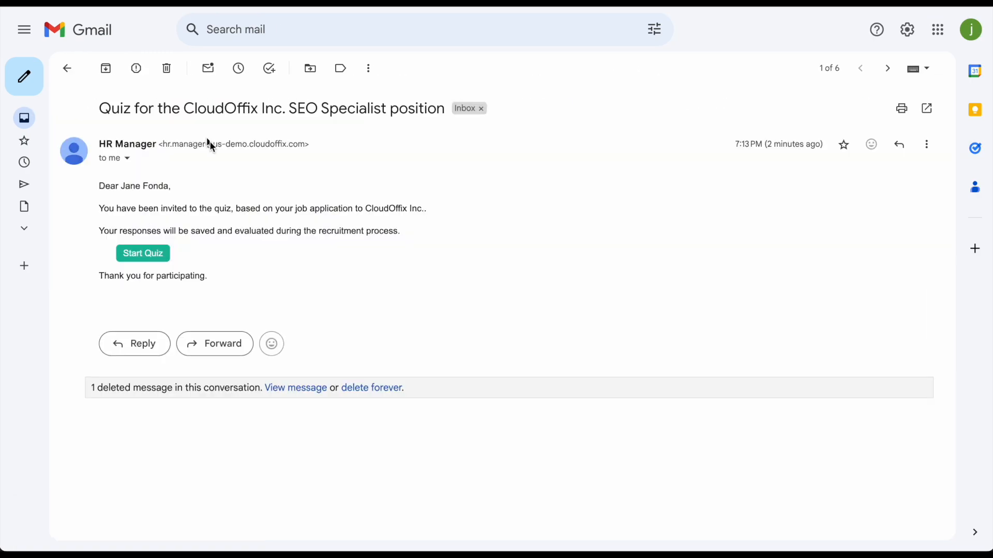
{"action": "left_click", "coordinate": [151, 252]}
{"action": "scroll", "coordinate": [280, 393], "scroll_direction": "down", "scroll_amount": 1}
{"action": "scroll", "coordinate": [281, 395], "scroll_direction": "down", "scroll_amount": 4}
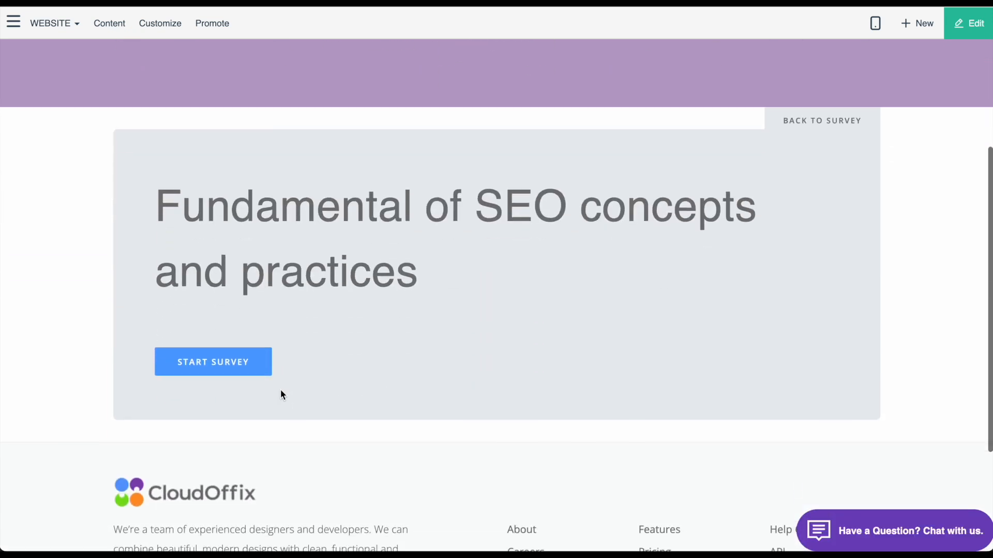
- Begin the survey and share the whole of Screen 1
{"action": "left_click", "coordinate": [255, 366]}
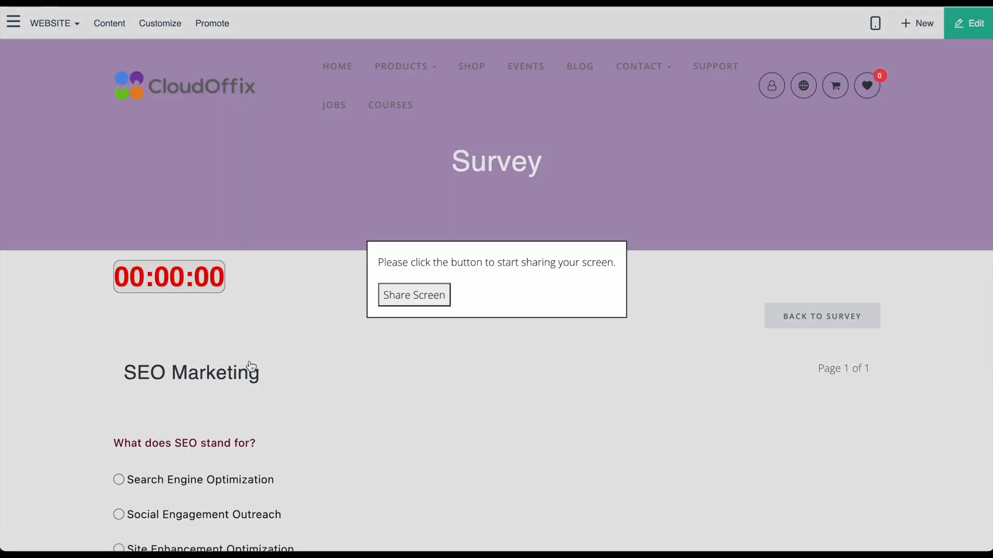
{"action": "left_click", "coordinate": [414, 295]}
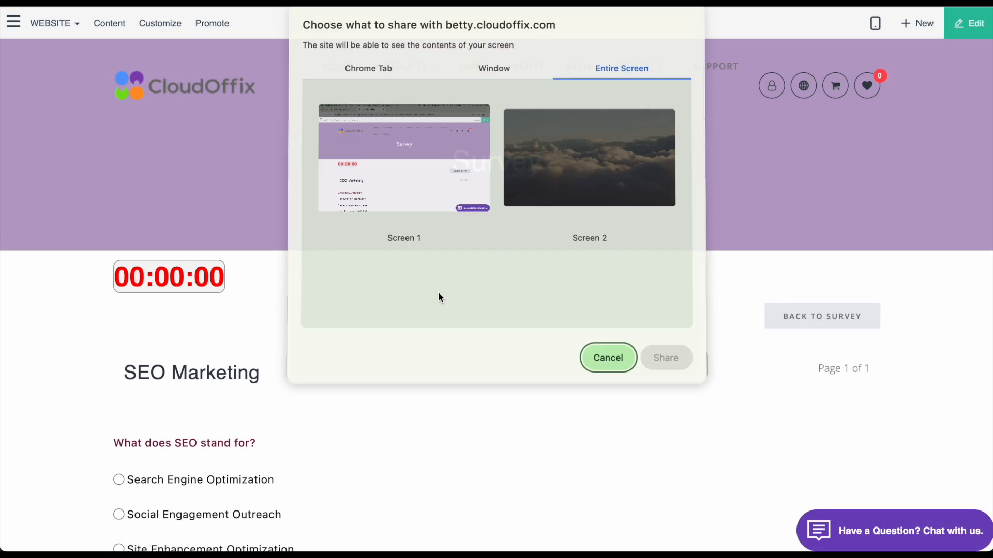
{"action": "left_click", "coordinate": [462, 189]}
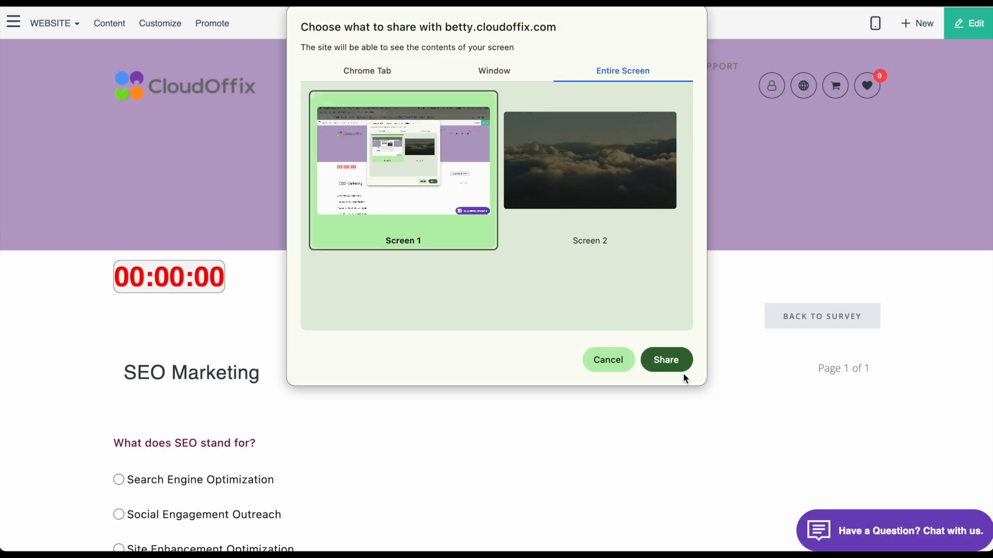
{"action": "left_click", "coordinate": [667, 360]}
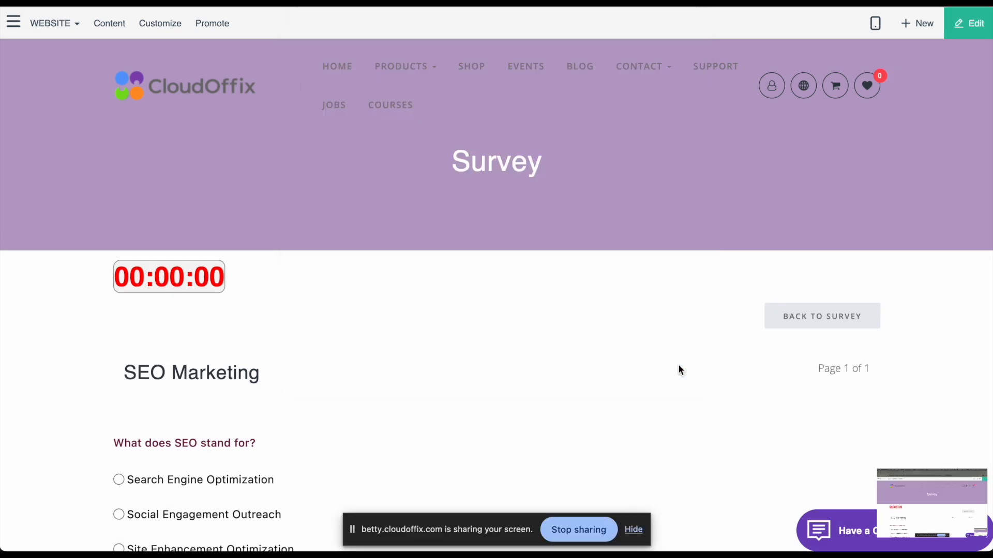
- Answer Social media followers, Link building, alt tags describe images, and Click-Through Rate
{"action": "scroll", "coordinate": [678, 365], "scroll_direction": "down", "scroll_amount": 3}
{"action": "scroll", "coordinate": [135, 250], "scroll_direction": "down", "scroll_amount": 2}
{"action": "scroll", "coordinate": [155, 274], "scroll_direction": "down", "scroll_amount": 5}
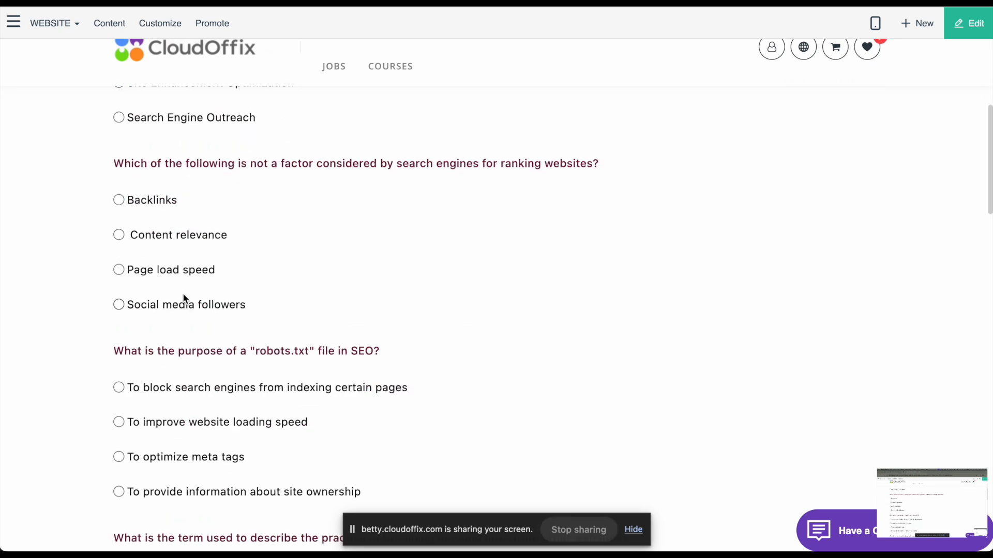
{"action": "left_click", "coordinate": [118, 305]}
{"action": "scroll", "coordinate": [116, 304], "scroll_direction": "down", "scroll_amount": 4}
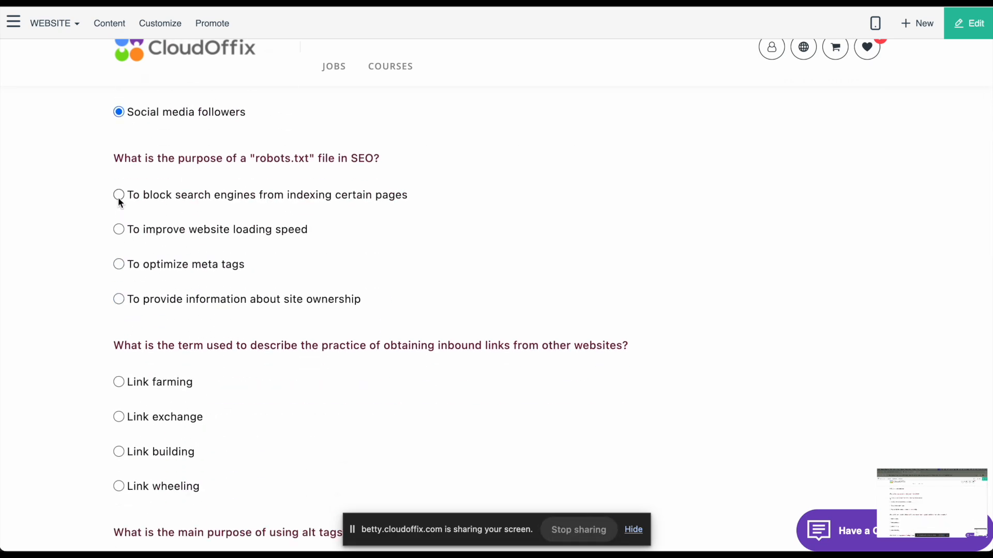
{"action": "scroll", "coordinate": [124, 233], "scroll_direction": "down", "scroll_amount": 4}
{"action": "left_click", "coordinate": [118, 270]}
{"action": "scroll", "coordinate": [117, 279], "scroll_direction": "down", "scroll_amount": 4}
{"action": "left_click", "coordinate": [119, 220]}
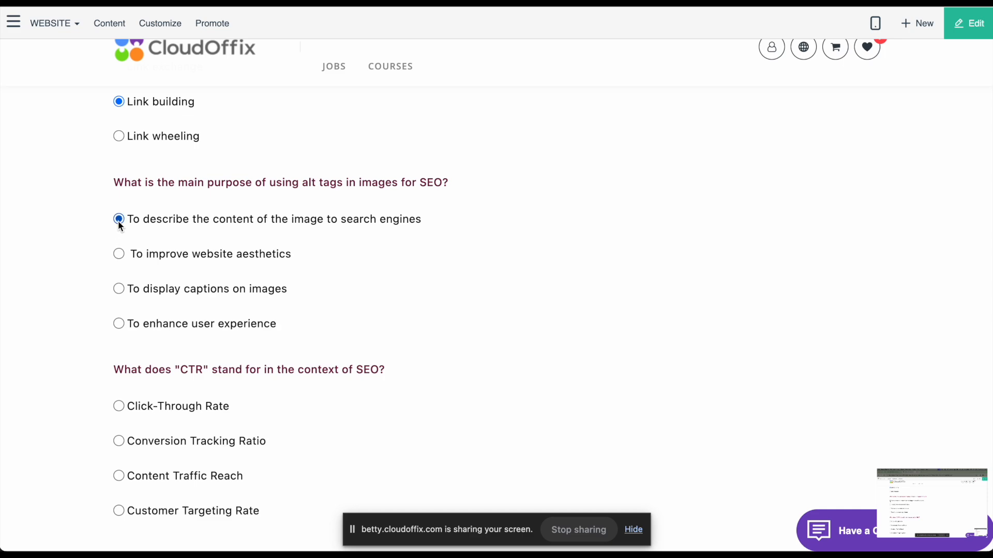
{"action": "scroll", "coordinate": [121, 232], "scroll_direction": "down", "scroll_amount": 4}
{"action": "left_click", "coordinate": [119, 200]}
- Answer Social media presence, On-page SEO, 404 means page doesn't exist, and 200 for redirect
{"action": "scroll", "coordinate": [119, 199], "scroll_direction": "down", "scroll_amount": 4}
{"action": "left_click", "coordinate": [119, 218]}
{"action": "scroll", "coordinate": [123, 222], "scroll_direction": "down", "scroll_amount": 1}
{"action": "scroll", "coordinate": [132, 265], "scroll_direction": "down", "scroll_amount": 3}
{"action": "left_click", "coordinate": [118, 251]}
{"action": "scroll", "coordinate": [118, 250], "scroll_direction": "down", "scroll_amount": 5}
{"action": "left_click", "coordinate": [118, 246]}
{"action": "scroll", "coordinate": [119, 289], "scroll_direction": "down", "scroll_amount": 1}
{"action": "left_click", "coordinate": [118, 350]}
{"action": "scroll", "coordinate": [119, 350], "scroll_direction": "down", "scroll_amount": 1}
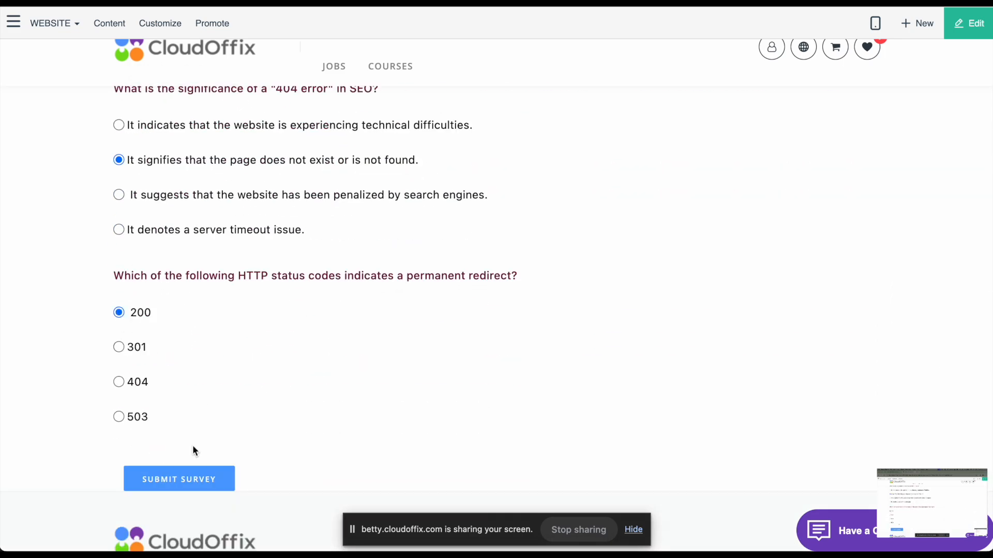
- Submit the survey for 80 points and review the graded answers
{"action": "left_click", "coordinate": [181, 485]}
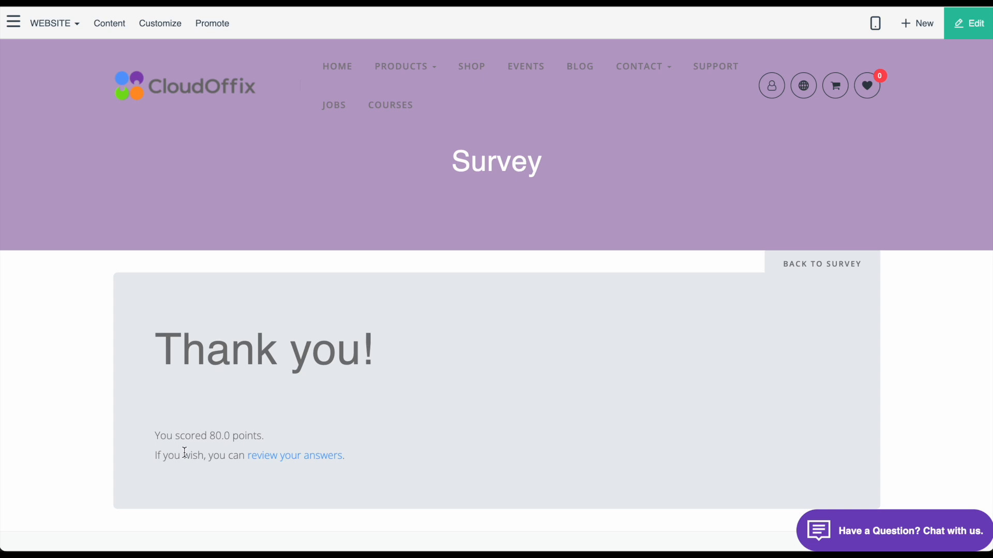
{"action": "left_click", "coordinate": [270, 455]}
{"action": "scroll", "coordinate": [272, 455], "scroll_direction": "down", "scroll_amount": 20}
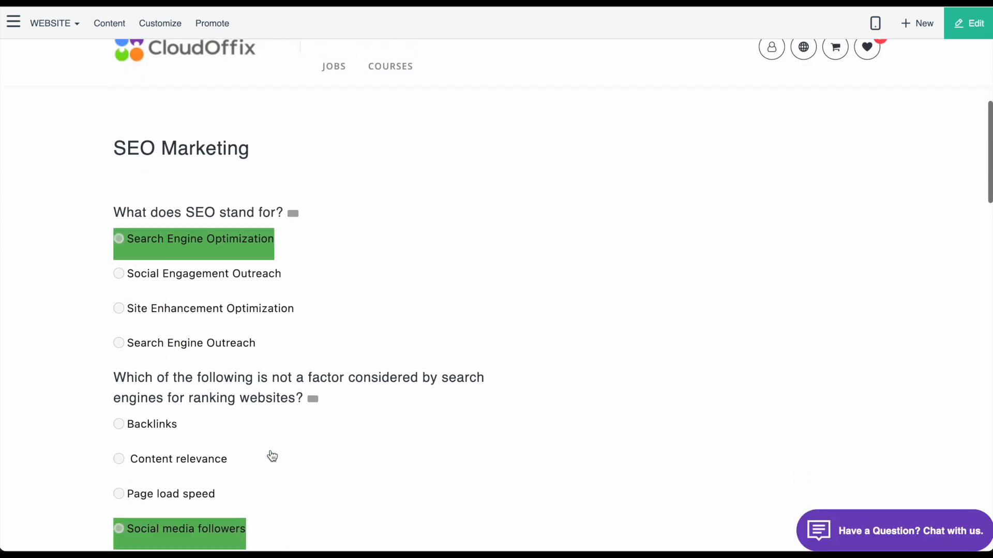
{"action": "scroll", "coordinate": [273, 456], "scroll_direction": "down", "scroll_amount": 15}
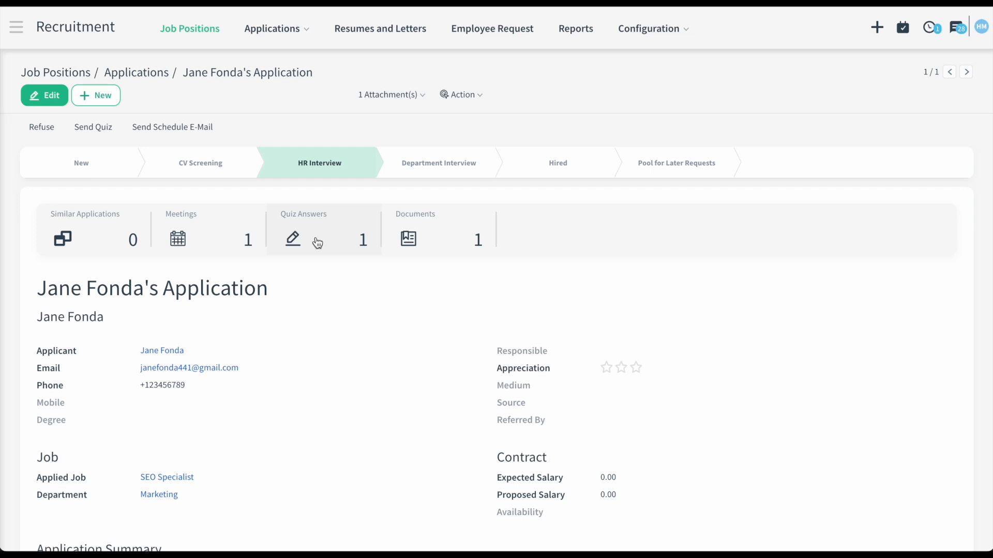
- Open the applicant's quiz answer record showing the 80.00 score
{"action": "left_click", "coordinate": [316, 240]}
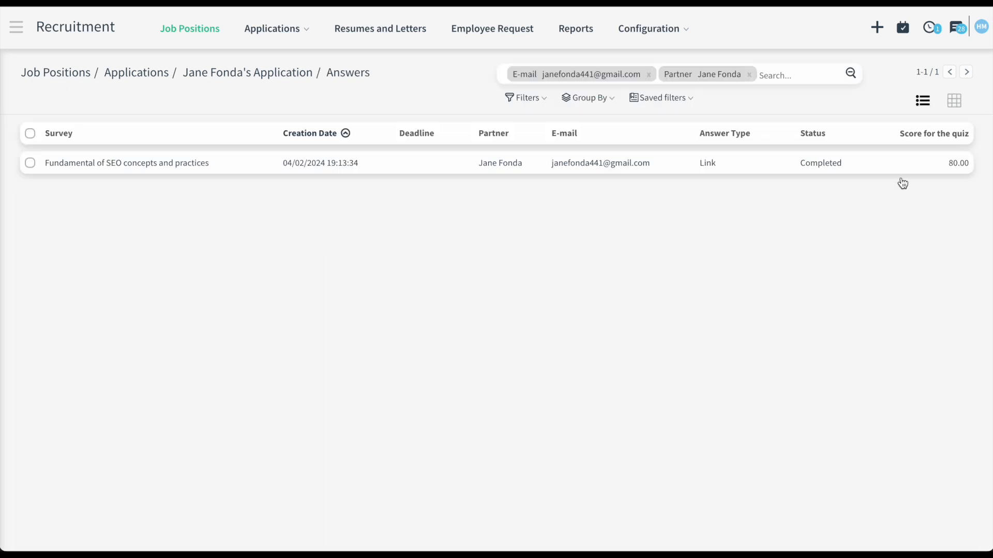
{"action": "double_click", "coordinate": [961, 163]}
{"action": "left_click", "coordinate": [156, 164]}
- View both captured screenshots enlarged, then return to the applications board
{"action": "scroll", "coordinate": [274, 310], "scroll_direction": "down", "scroll_amount": 3}
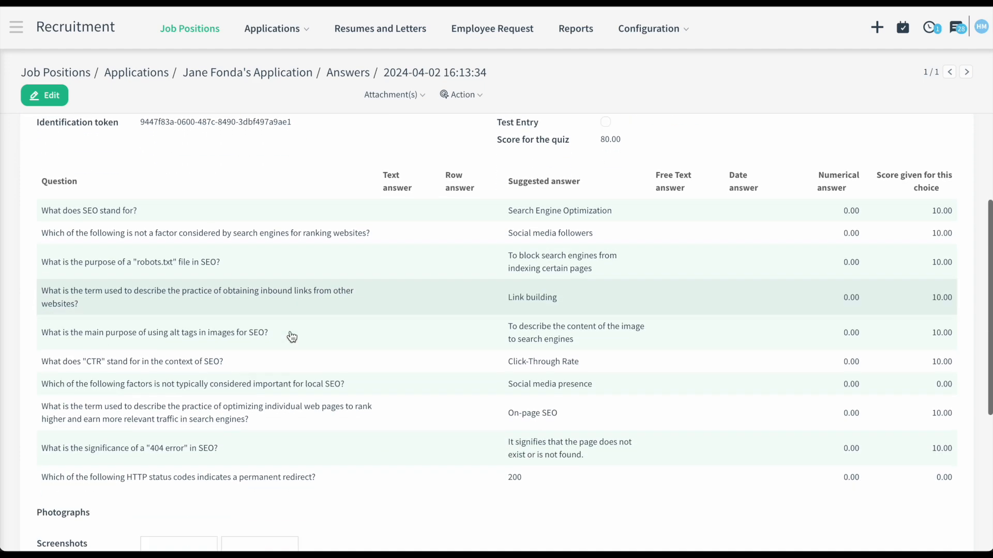
{"action": "scroll", "coordinate": [291, 337], "scroll_direction": "down", "scroll_amount": 3}
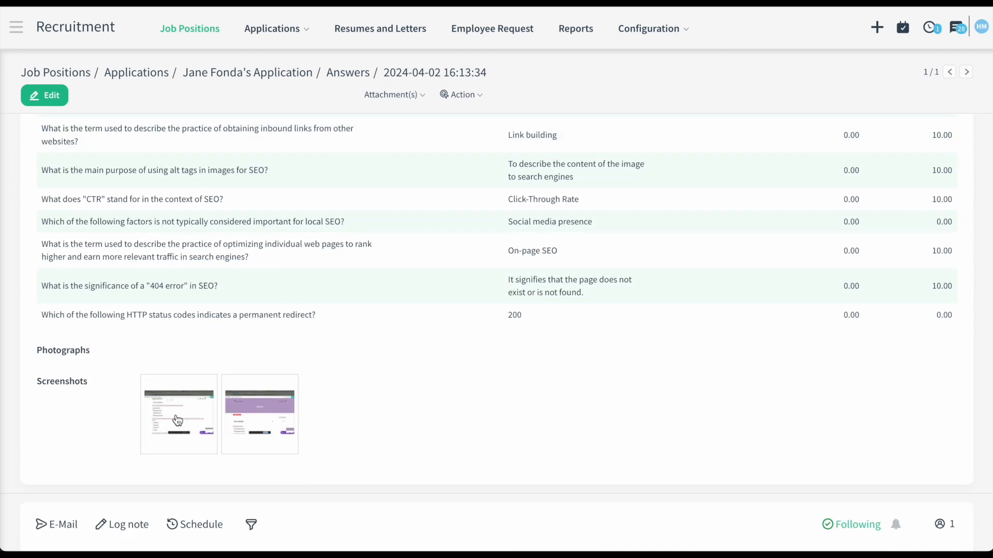
{"action": "left_click", "coordinate": [177, 420]}
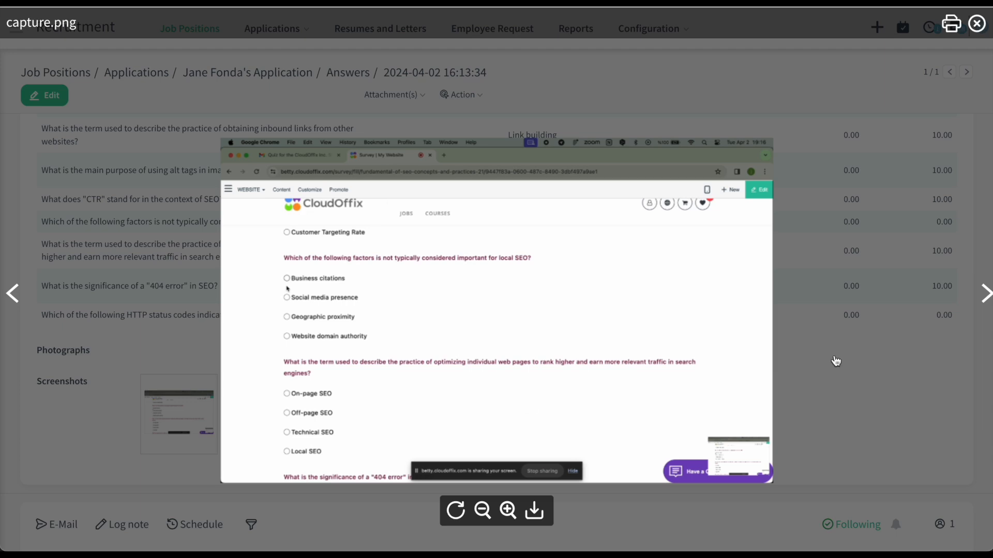
{"action": "left_click", "coordinate": [980, 297]}
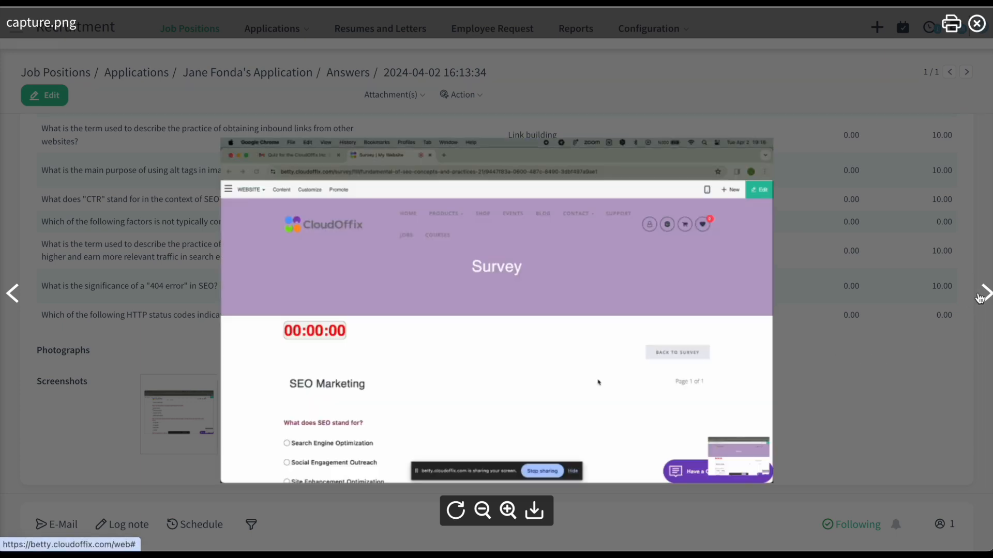
{"action": "left_click", "coordinate": [803, 333]}
{"action": "scroll", "coordinate": [678, 373], "scroll_direction": "up", "scroll_amount": 6}
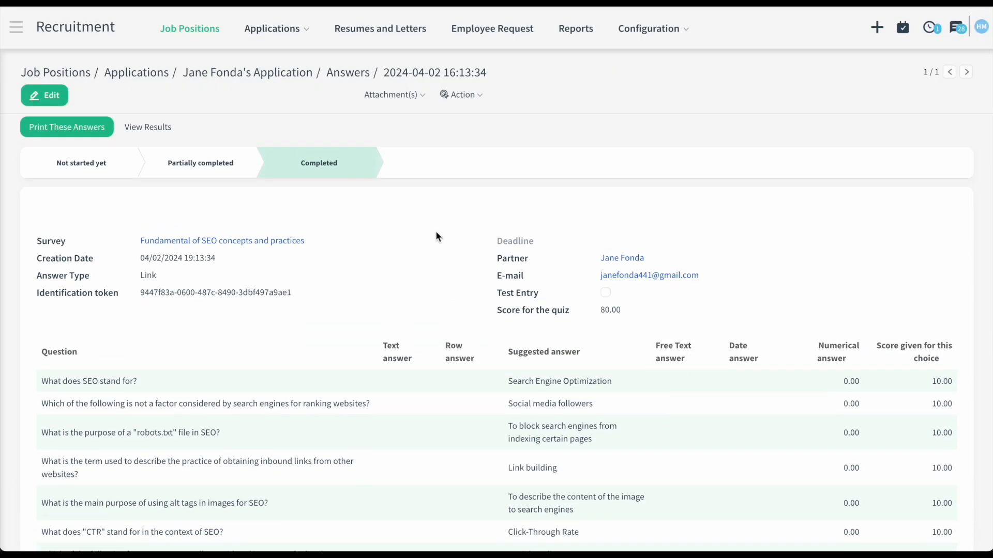
{"action": "left_click", "coordinate": [272, 73]}
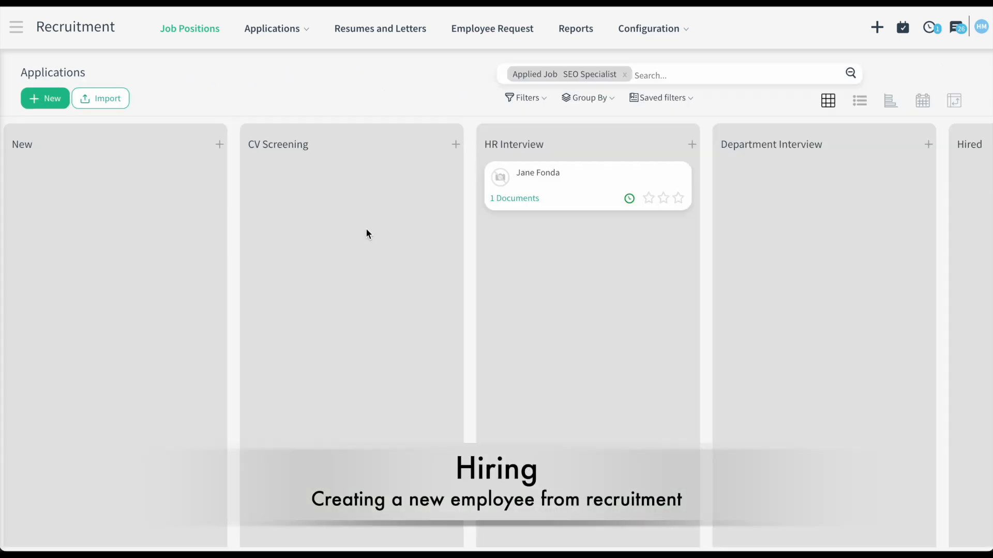
{"action": "scroll", "coordinate": [366, 228], "scroll_direction": "right", "scroll_amount": 4}
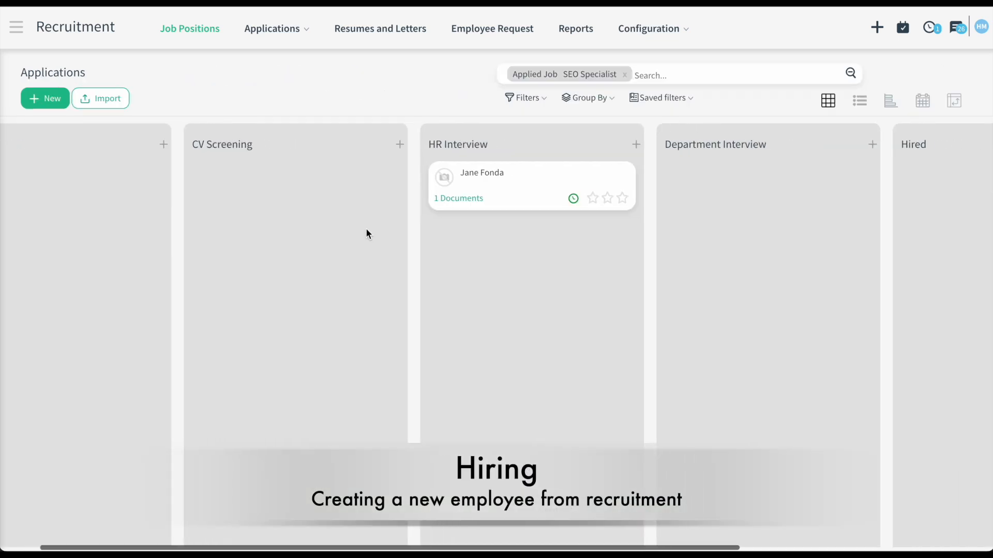
- Move the applicant's card to Hired and create an employee from the application
{"action": "left_click_drag", "start_coordinate": [360, 200], "coordinate": [807, 193]}
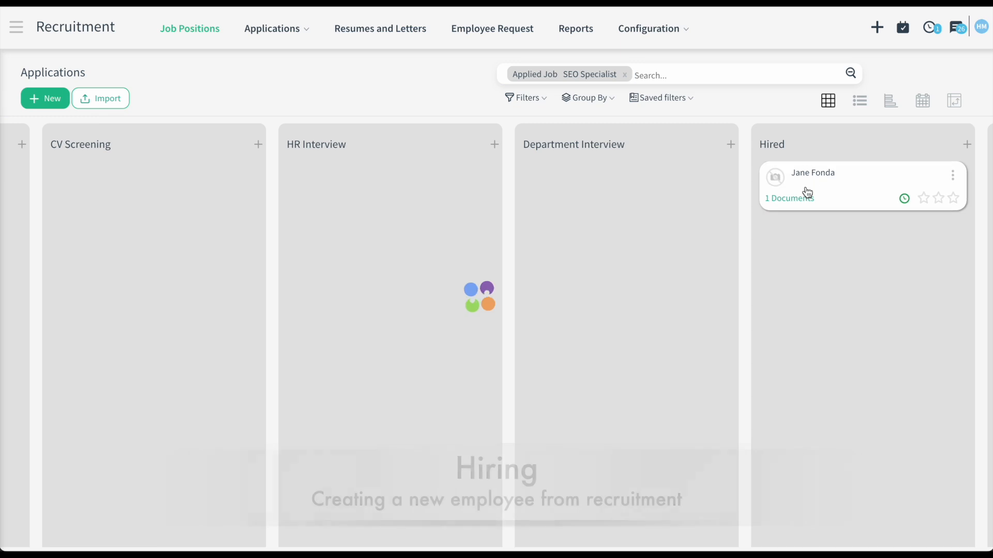
{"action": "left_click", "coordinate": [830, 184]}
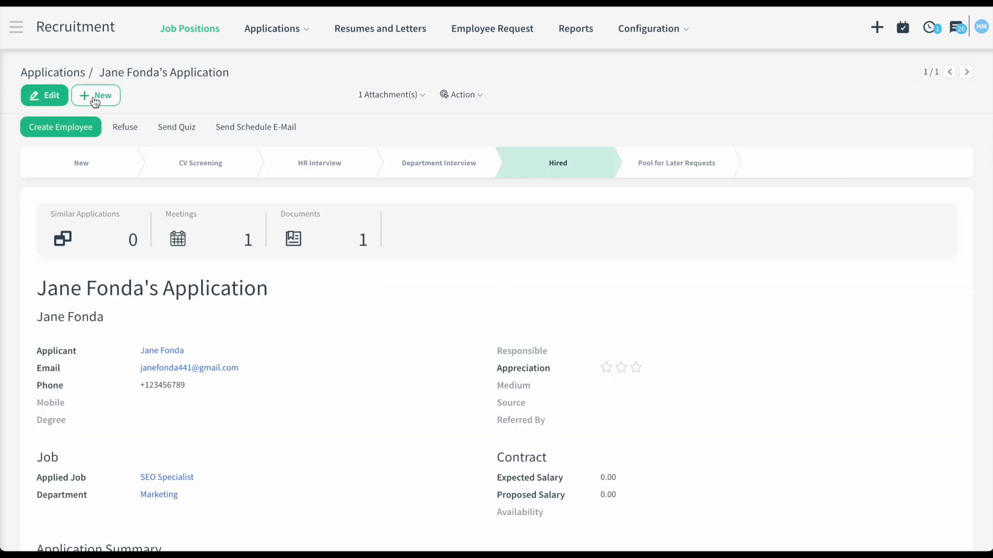
{"action": "left_click", "coordinate": [72, 126]}
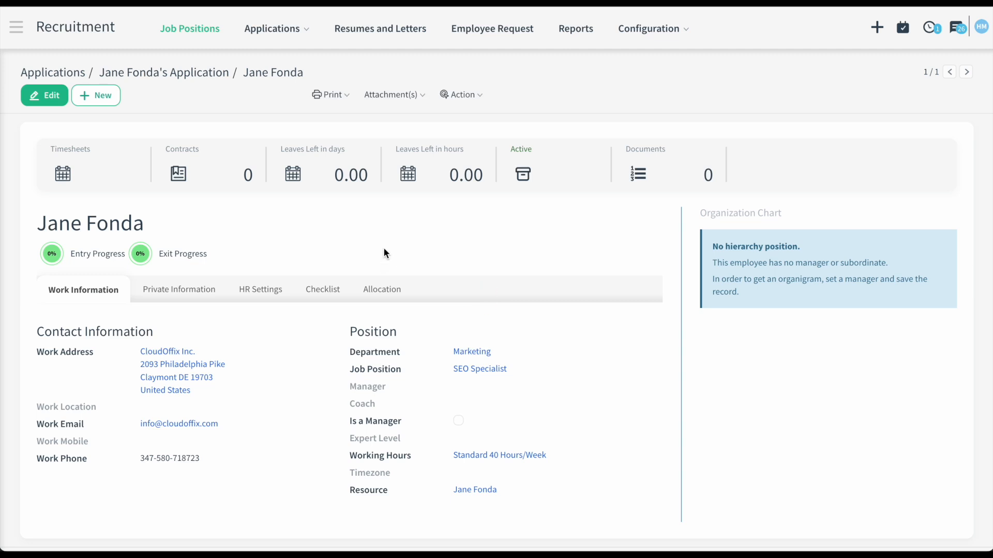
{"action": "scroll", "coordinate": [384, 250], "scroll_direction": "down", "scroll_amount": 2}
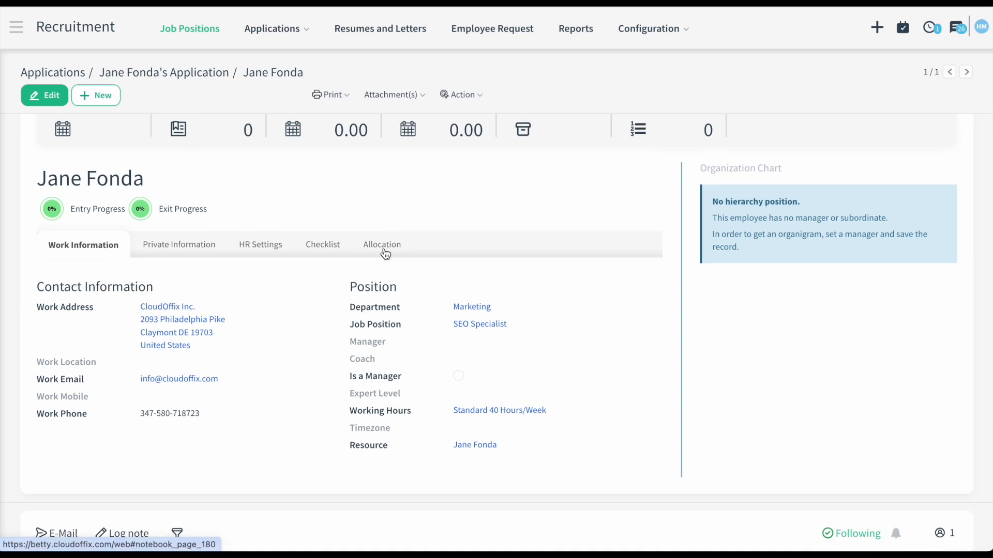
{"action": "scroll", "coordinate": [241, 331], "scroll_direction": "down", "scroll_amount": 1}
- Tick all seven entry checklist items, Identity Card through Passport Copy, and save at 100%
{"action": "left_click", "coordinate": [280, 215]}
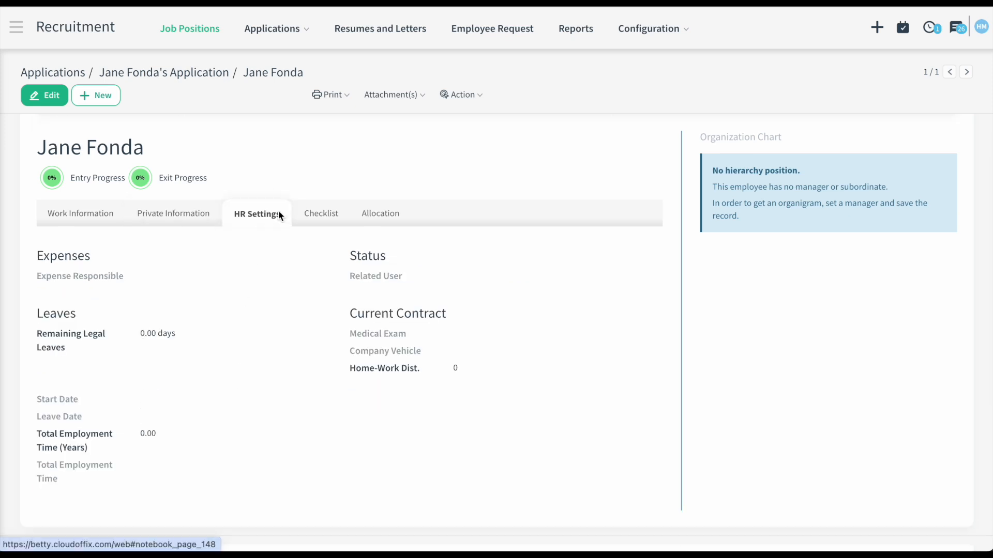
{"action": "left_click", "coordinate": [321, 213]}
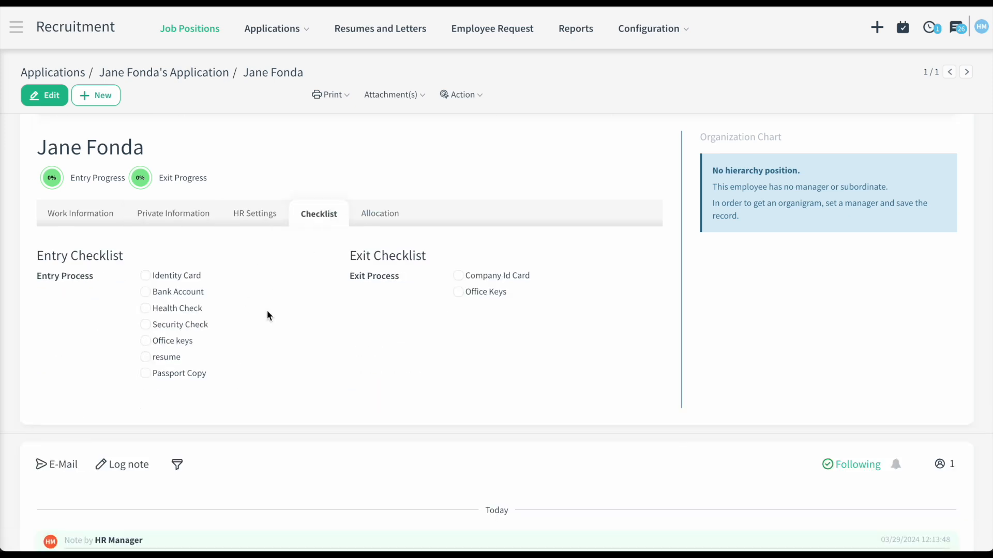
{"action": "left_click", "coordinate": [47, 96]}
{"action": "left_click", "coordinate": [145, 389]}
{"action": "left_click", "coordinate": [145, 404]}
{"action": "left_click", "coordinate": [146, 422]}
{"action": "left_click", "coordinate": [145, 438]}
{"action": "left_click", "coordinate": [146, 453]}
{"action": "left_click", "coordinate": [145, 470]}
{"action": "left_click", "coordinate": [145, 486]}
{"action": "left_click", "coordinate": [38, 95]}
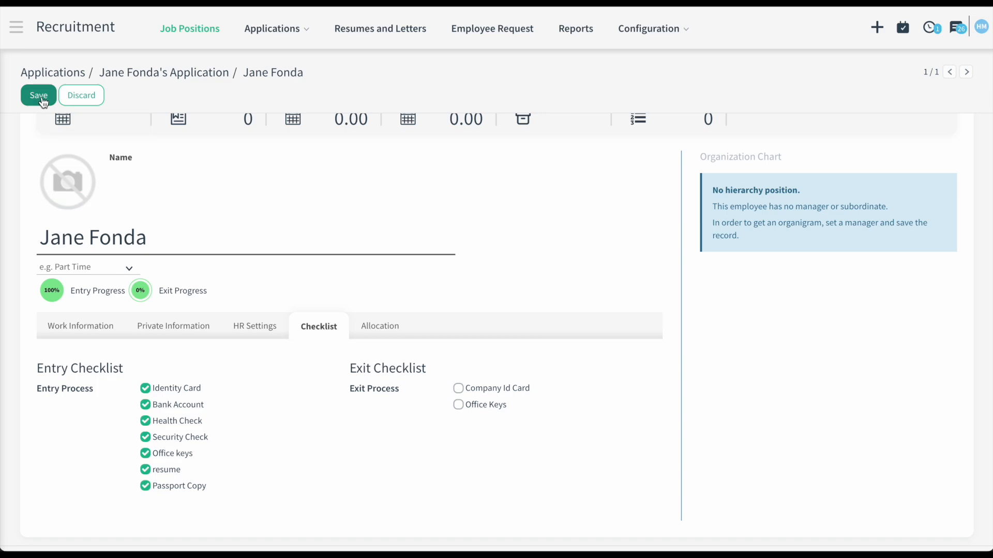
{"action": "left_click", "coordinate": [53, 290]}
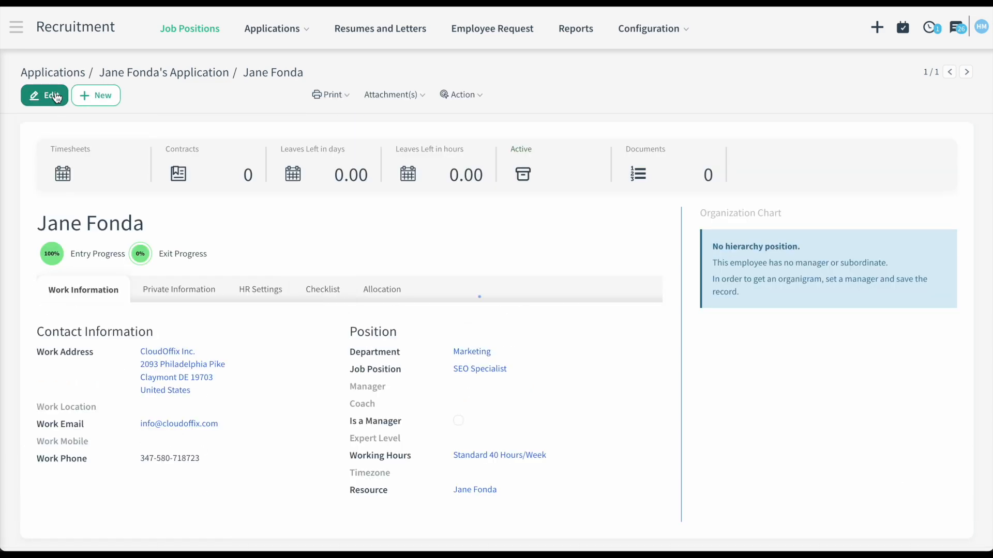
- Set the Marketing Manager as the new employee's manager and save the record
{"action": "left_click", "coordinate": [42, 95]}
{"action": "left_click", "coordinate": [472, 365]}
{"action": "type", "text": "Sa"}
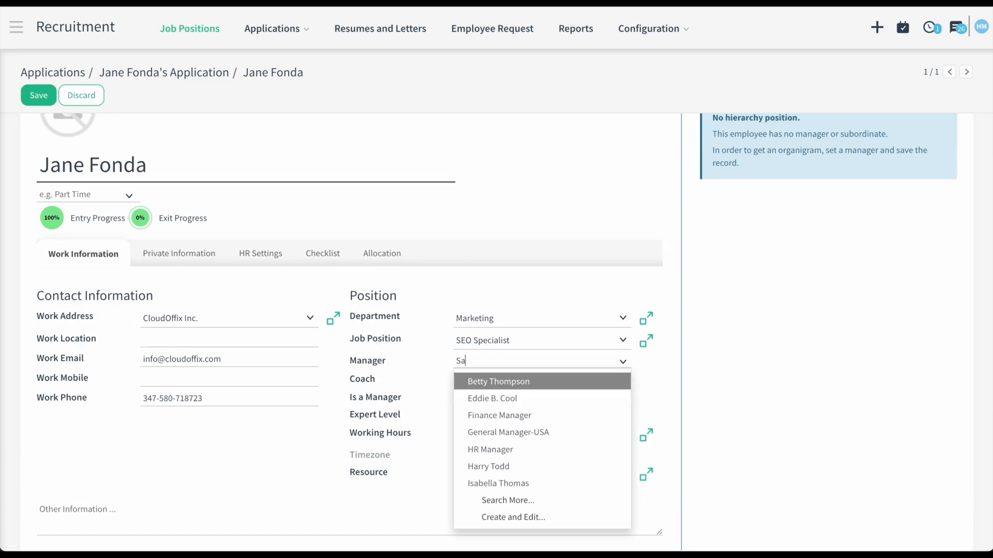
{"action": "type", "text": "rah"}
{"action": "left_click", "coordinate": [498, 383]}
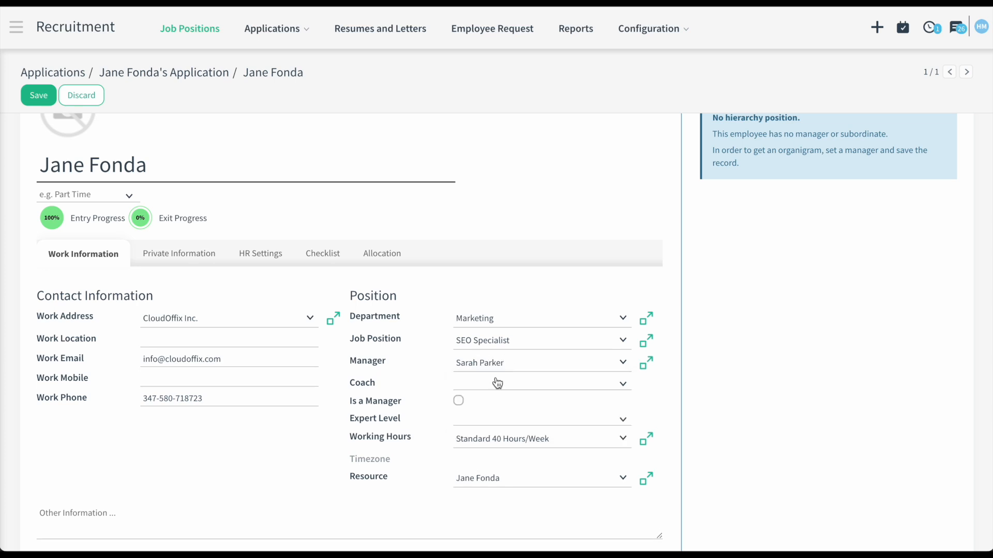
{"action": "left_click", "coordinate": [51, 101]}
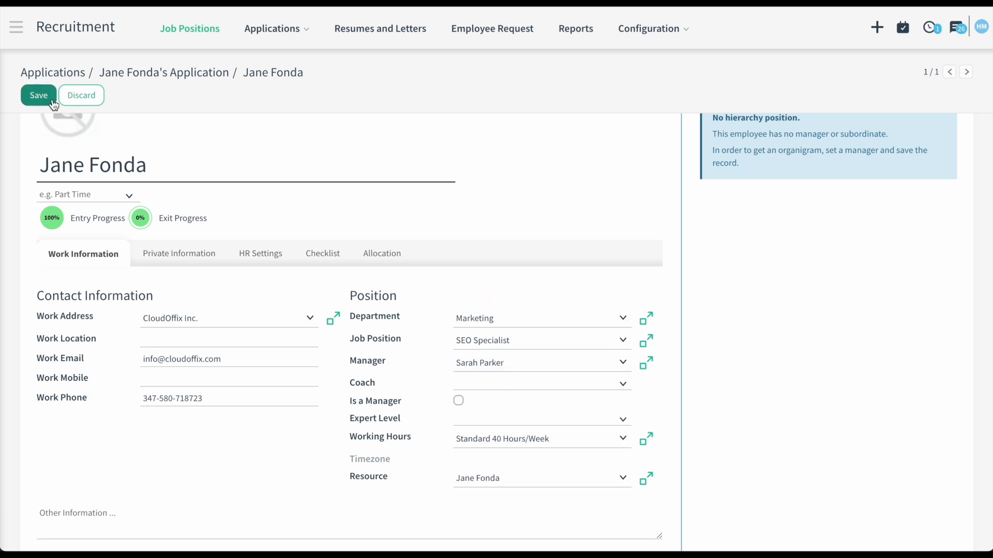
{"action": "scroll", "coordinate": [345, 191], "scroll_direction": "up", "scroll_amount": 1}
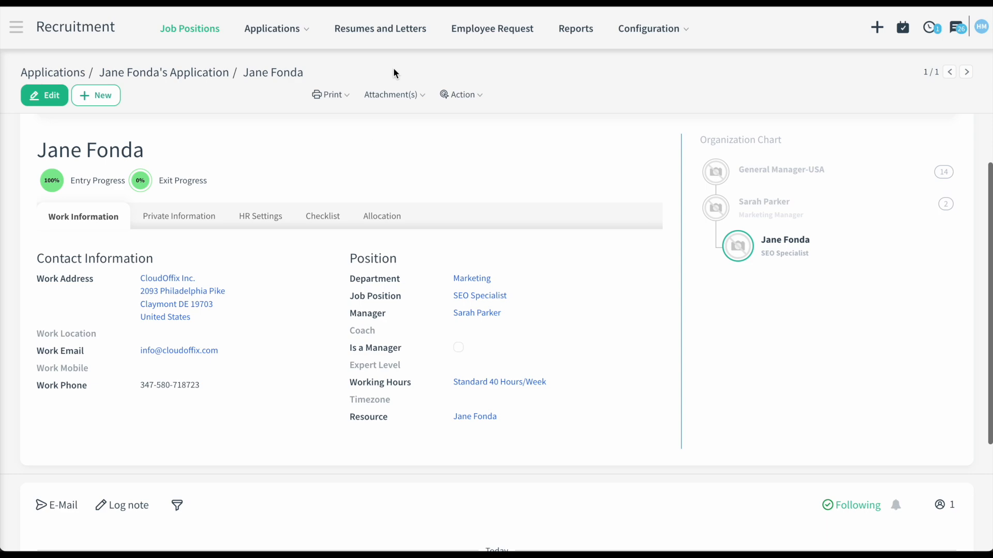
- Check the Employees organizational chart showing the new SEO Specialist under the Marketing Manager
{"action": "left_click", "coordinate": [15, 34]}
{"action": "scroll", "coordinate": [514, 413], "scroll_direction": "down", "scroll_amount": 3}
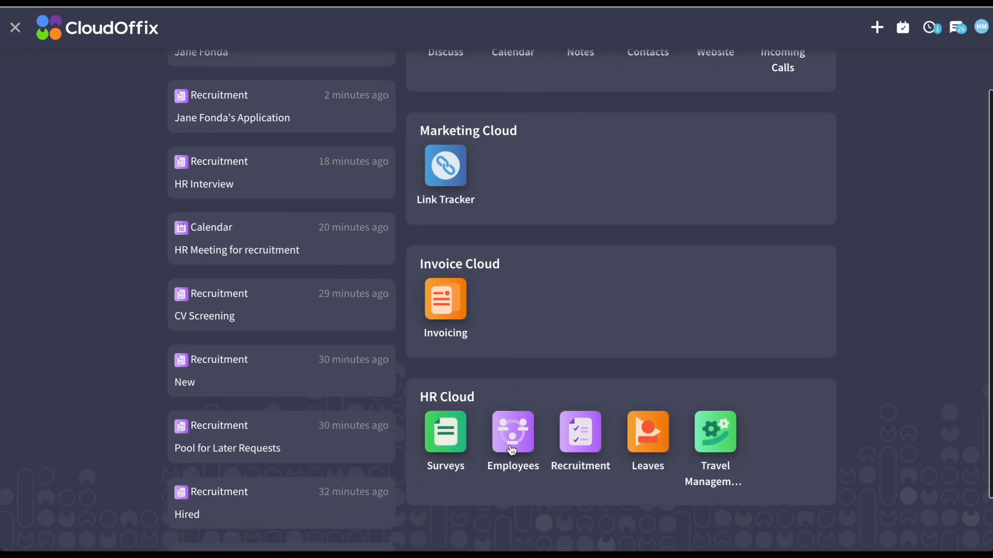
{"action": "left_click", "coordinate": [512, 448]}
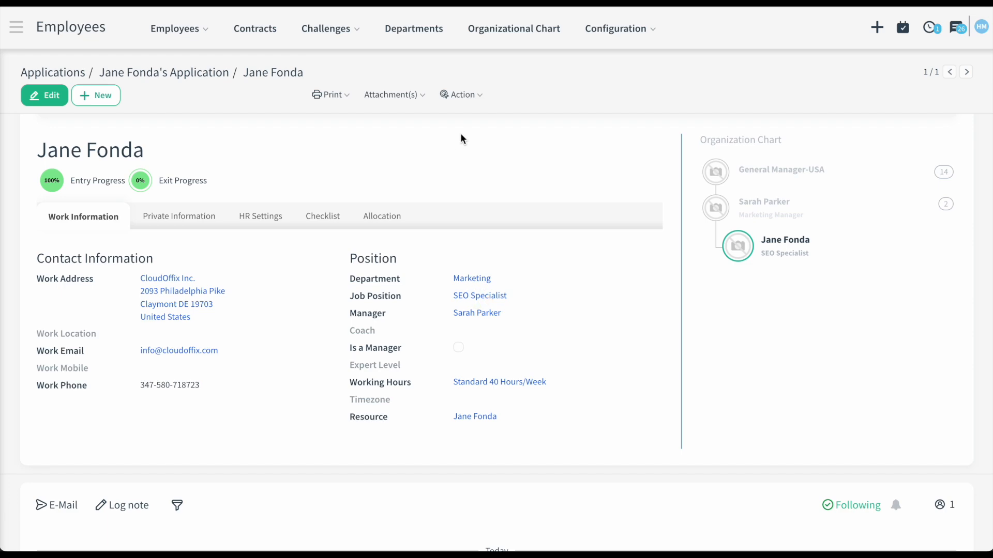
{"action": "left_click", "coordinate": [498, 35]}
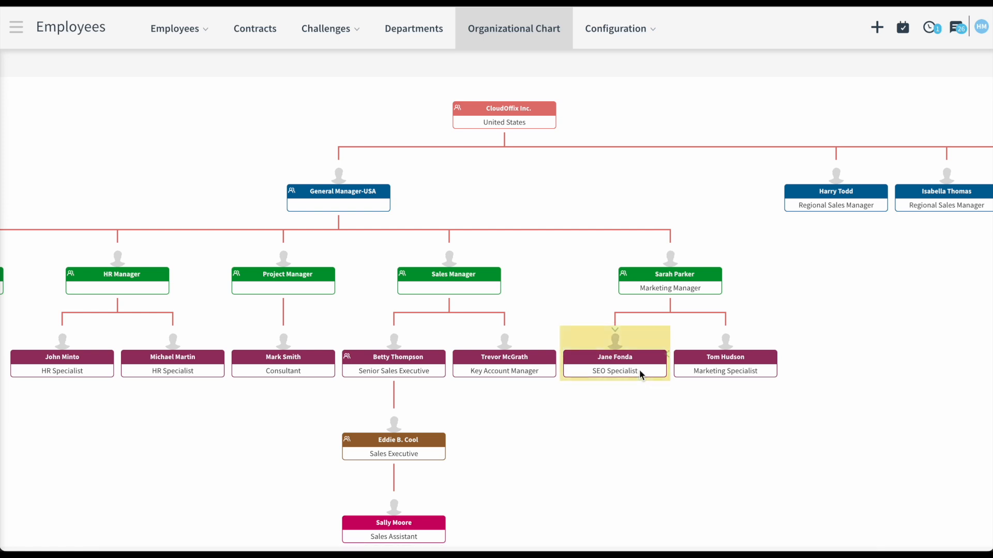
{"action": "left_click", "coordinate": [18, 32]}
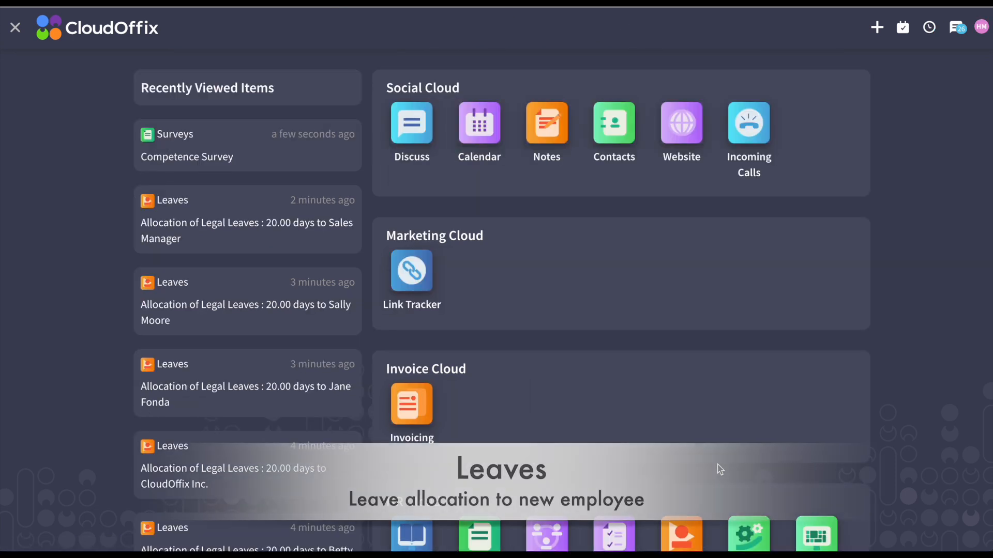
- Start a new allocation from Leaves > Managers > Allocations
{"action": "scroll", "coordinate": [718, 467], "scroll_direction": "down", "scroll_amount": 1}
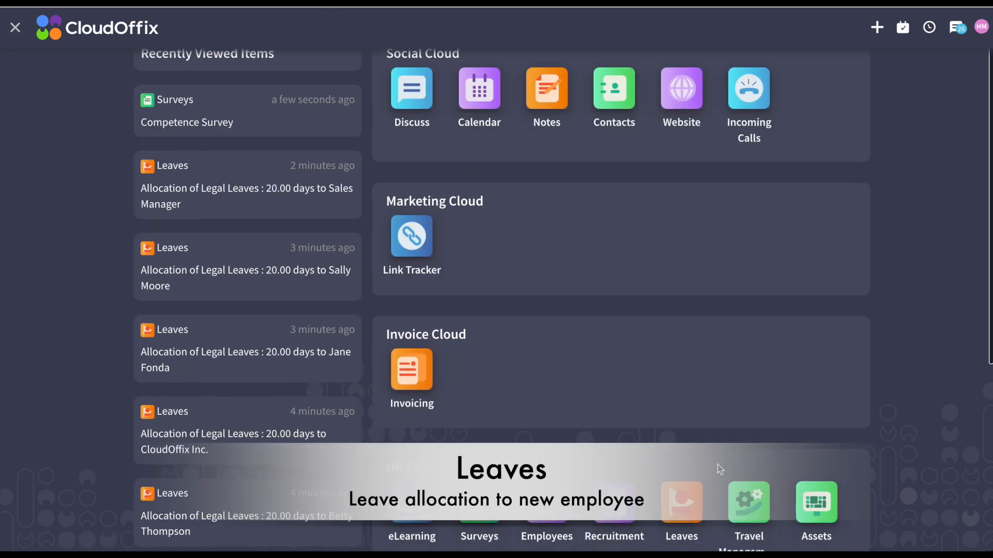
{"action": "left_click", "coordinate": [684, 496]}
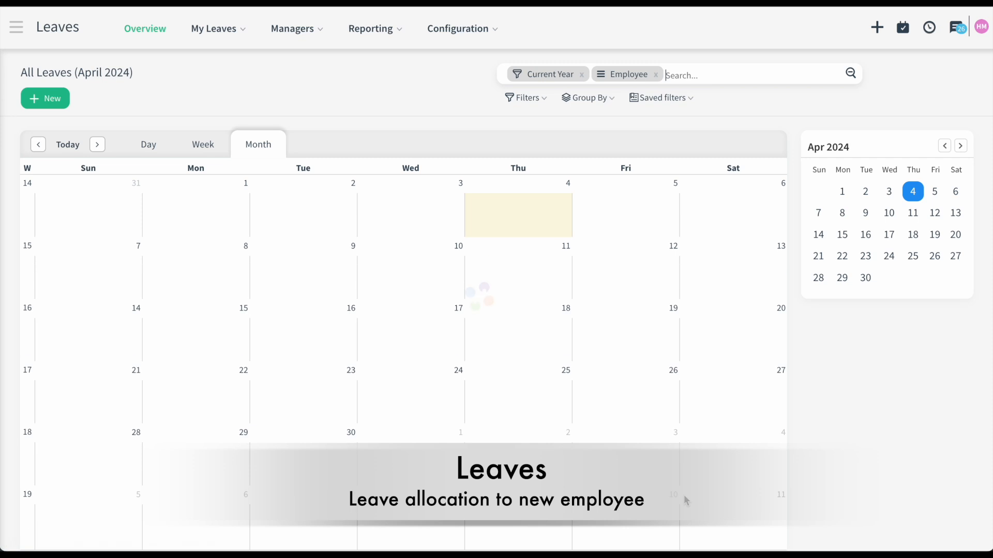
{"action": "left_click", "coordinate": [293, 29]}
{"action": "left_click", "coordinate": [295, 160]}
{"action": "left_click", "coordinate": [40, 98]}
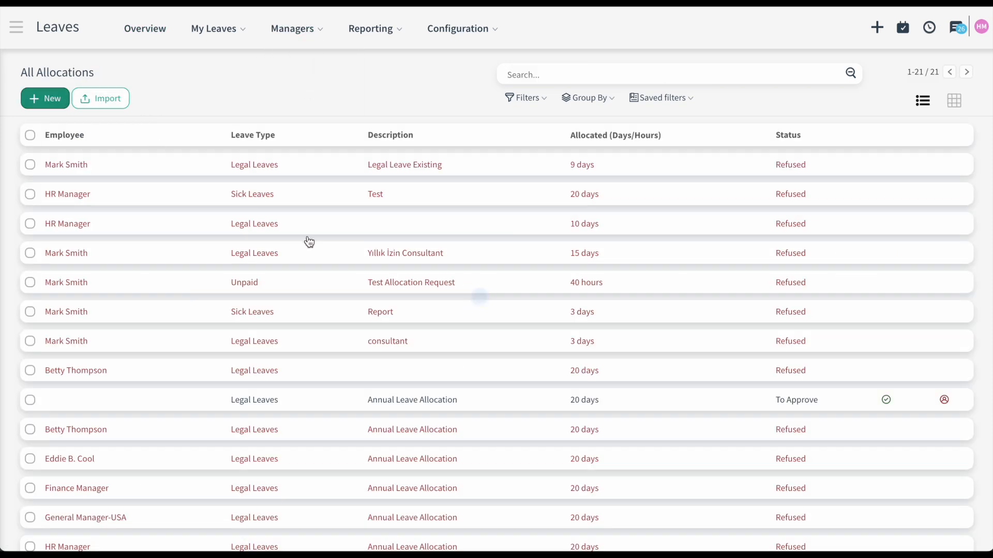
- Allocate 20 days of Annual Legal Leave to the new employee with reason 'New', then save and approve
{"action": "type", "text": "Ann"}
{"action": "left_click", "coordinate": [258, 277]}
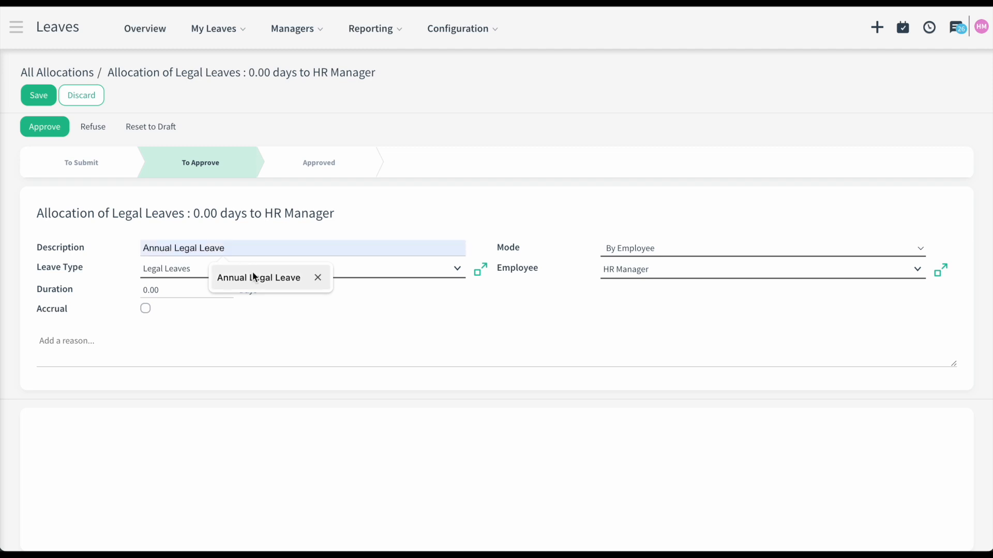
{"action": "left_click", "coordinate": [141, 291]}
{"action": "type", "text": "2"}
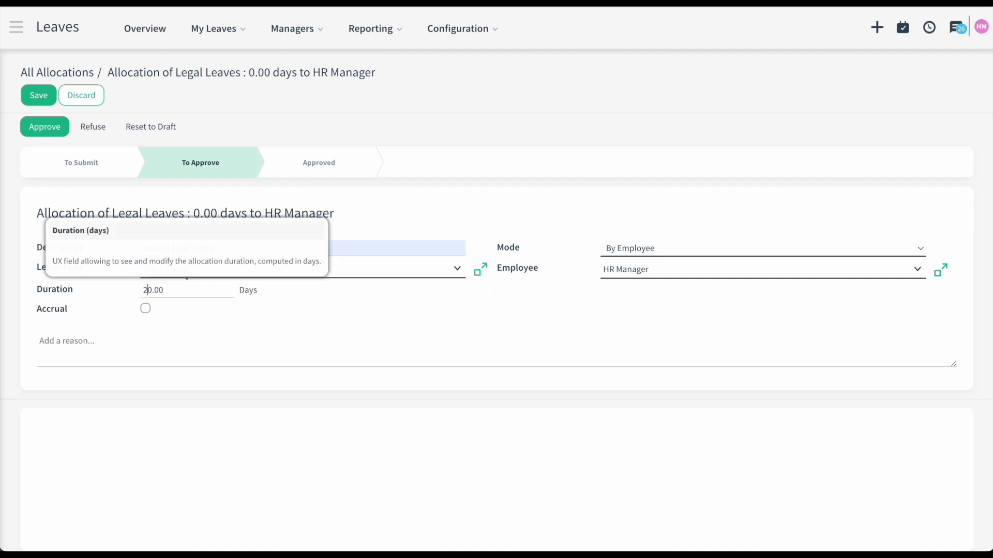
{"action": "left_click", "coordinate": [667, 273]}
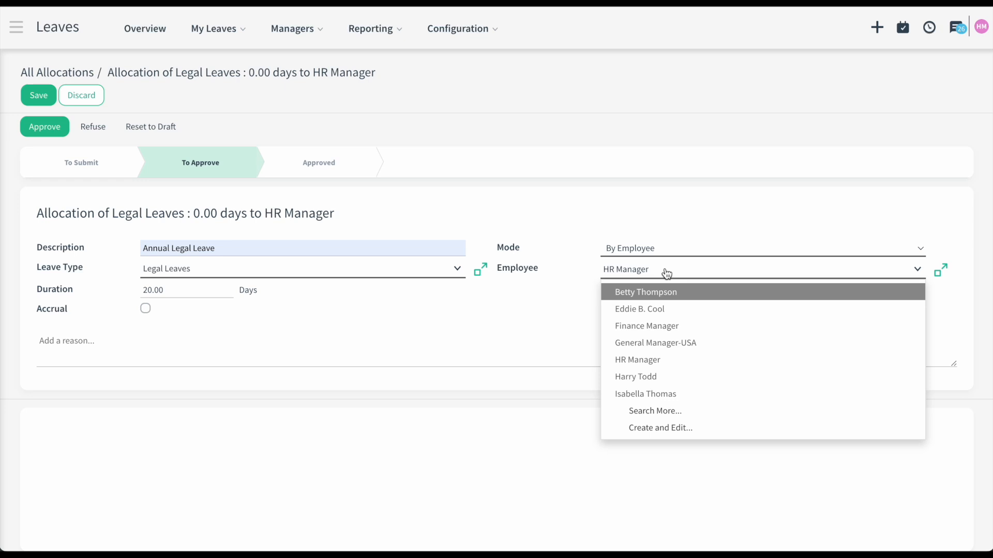
{"action": "key", "text": "ctrl+a"}
{"action": "type", "text": "Ja"}
{"action": "left_click", "coordinate": [693, 286]}
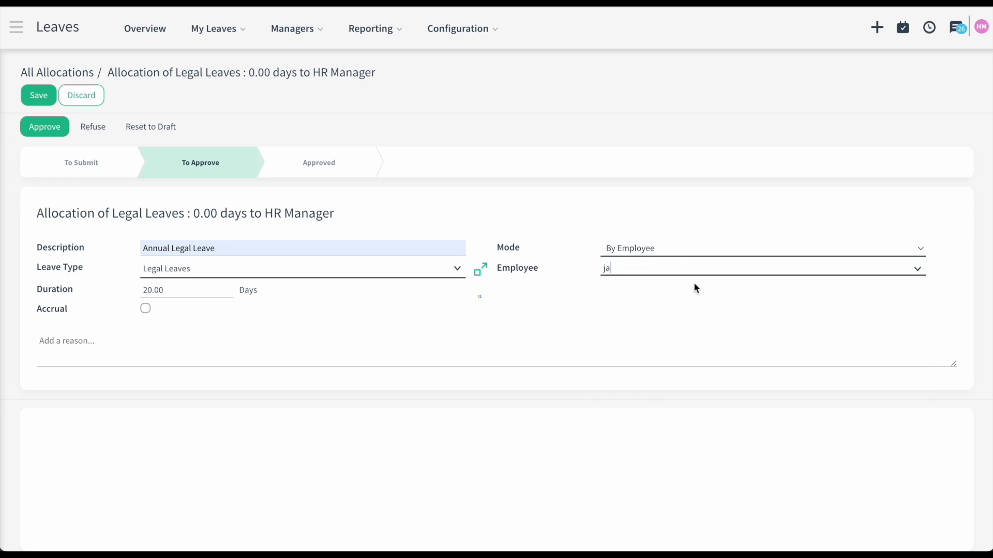
{"action": "key", "text": "Tab"}
{"action": "type", "text": "New"}
{"action": "left_click", "coordinate": [50, 99]}
{"action": "left_click", "coordinate": [52, 127]}
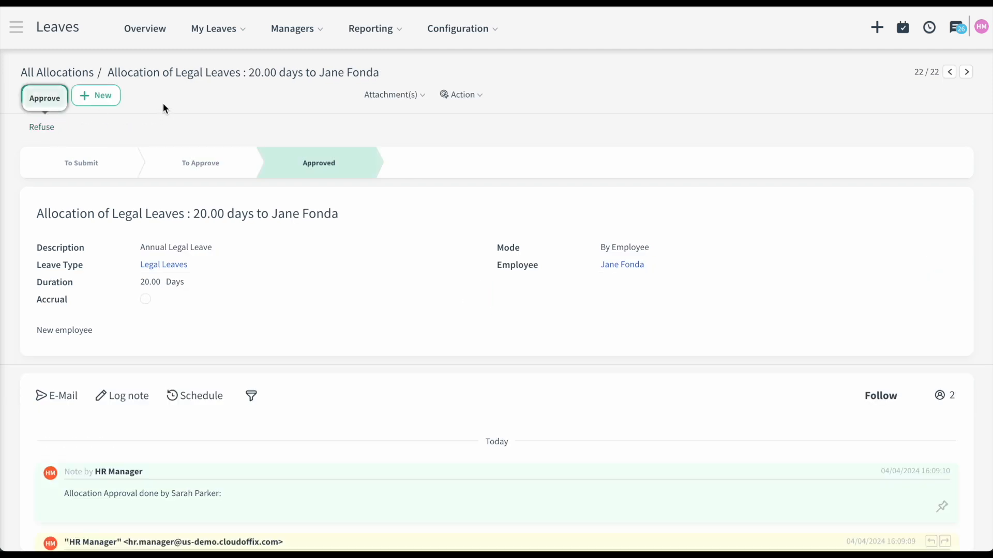
- Check the Annual Legal Leave under the employee's remaining leaves, then enter the account password at sign-in
{"action": "left_click", "coordinate": [16, 27]}
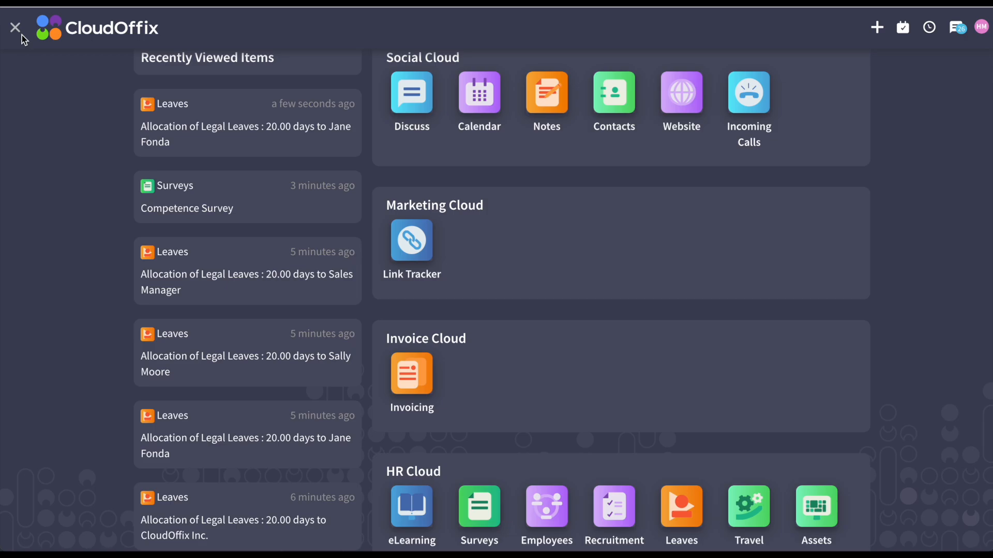
{"action": "left_click", "coordinate": [547, 506]}
{"action": "left_click", "coordinate": [822, 244]}
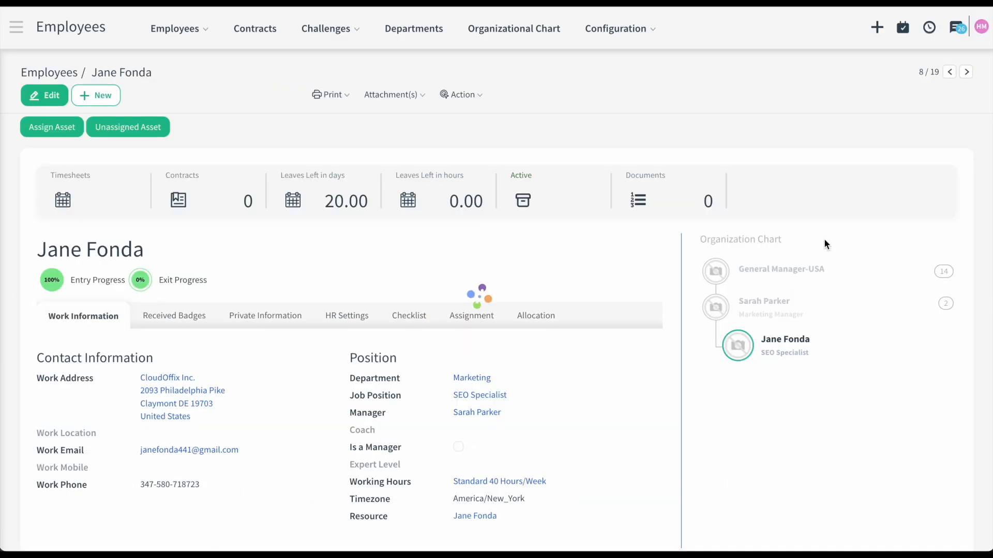
{"action": "left_click", "coordinate": [345, 195]}
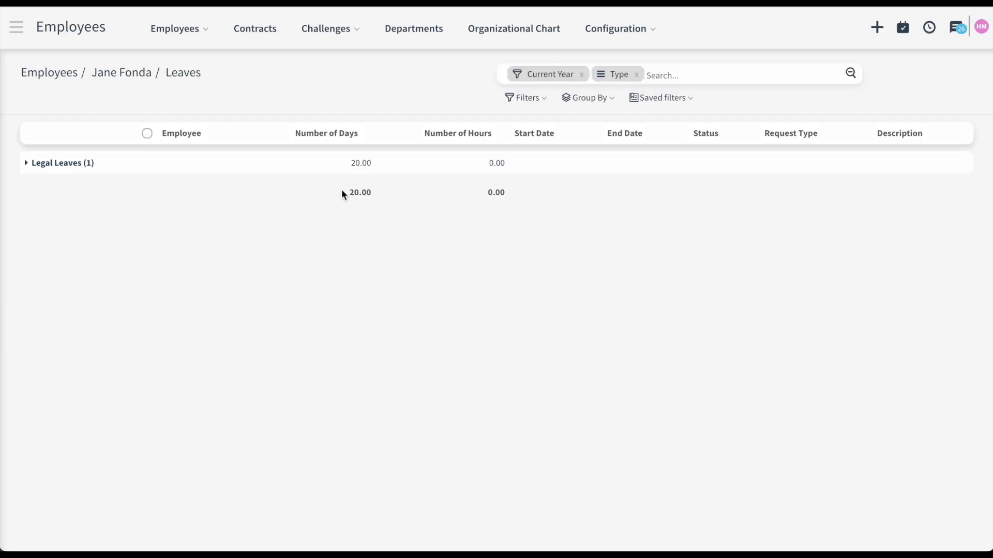
{"action": "left_click", "coordinate": [323, 168]}
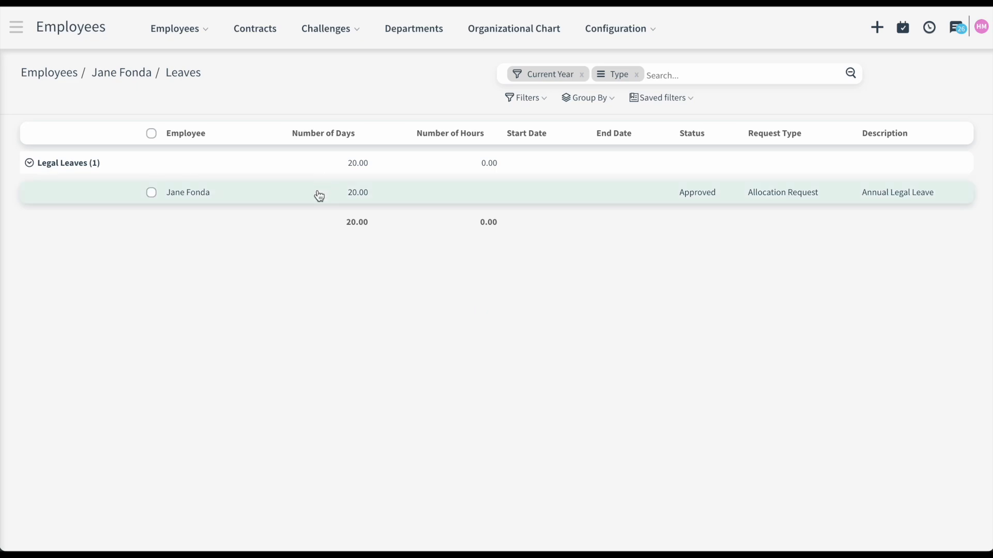
{"action": "left_click", "coordinate": [317, 192]}
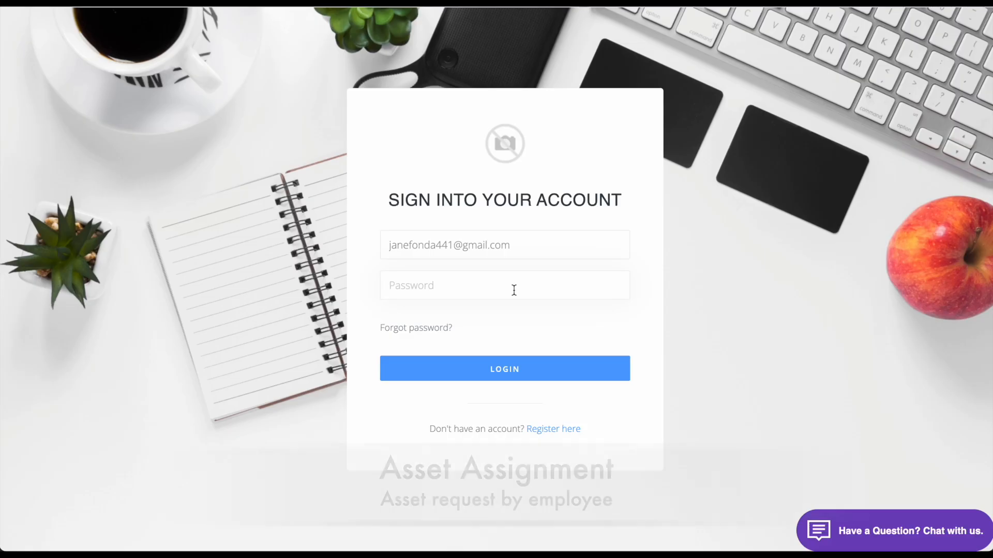
{"action": "left_click", "coordinate": [514, 287]}
{"action": "type", "text": "••"}
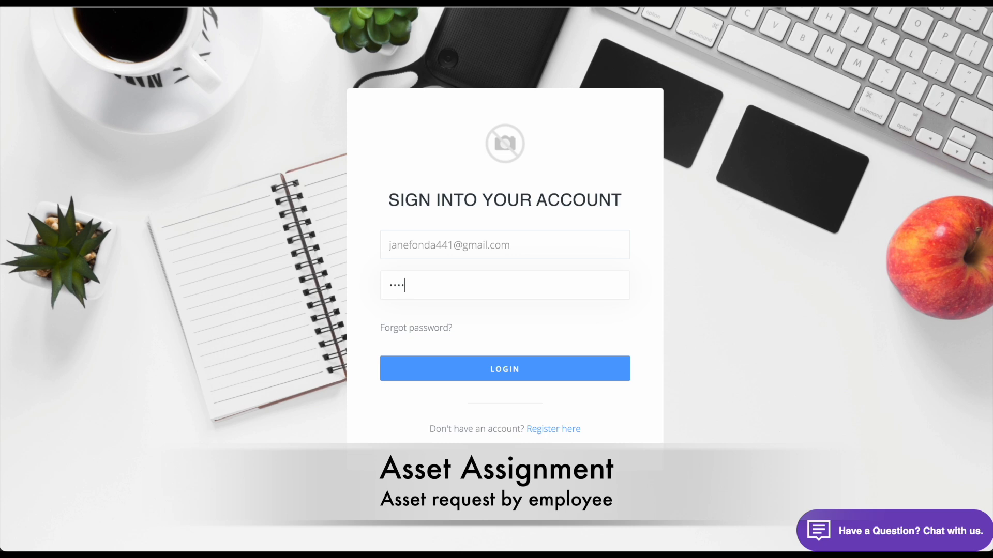
- From the new employee's Assignment tab, submit an asset request with the pasted laptop description
{"action": "left_click", "coordinate": [508, 368]}
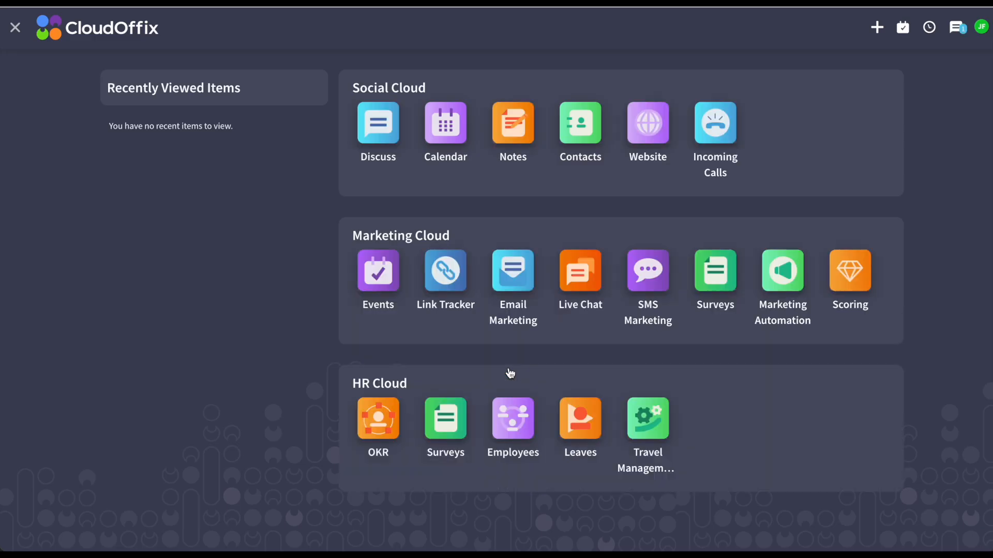
{"action": "left_click", "coordinate": [523, 423]}
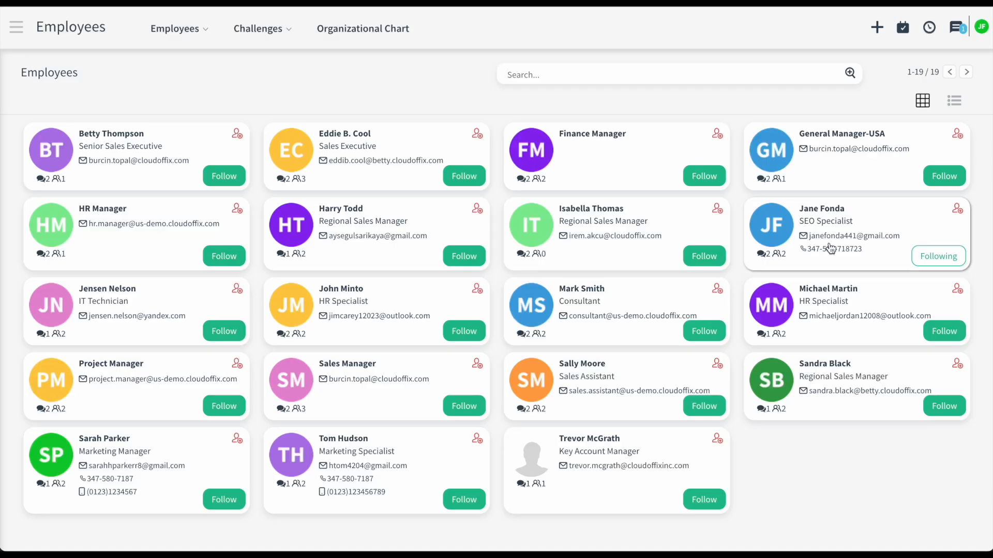
{"action": "left_click", "coordinate": [838, 212]}
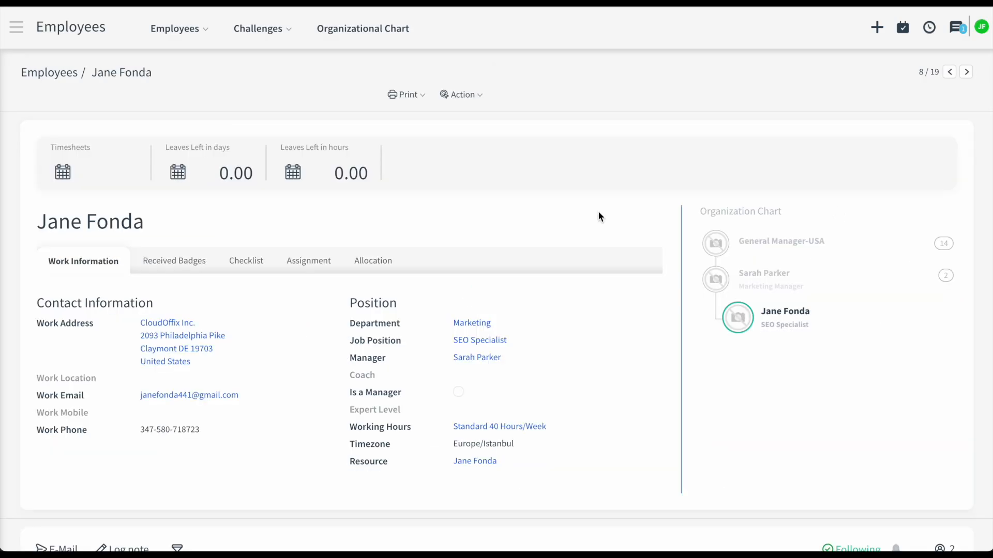
{"action": "left_click", "coordinate": [316, 261]}
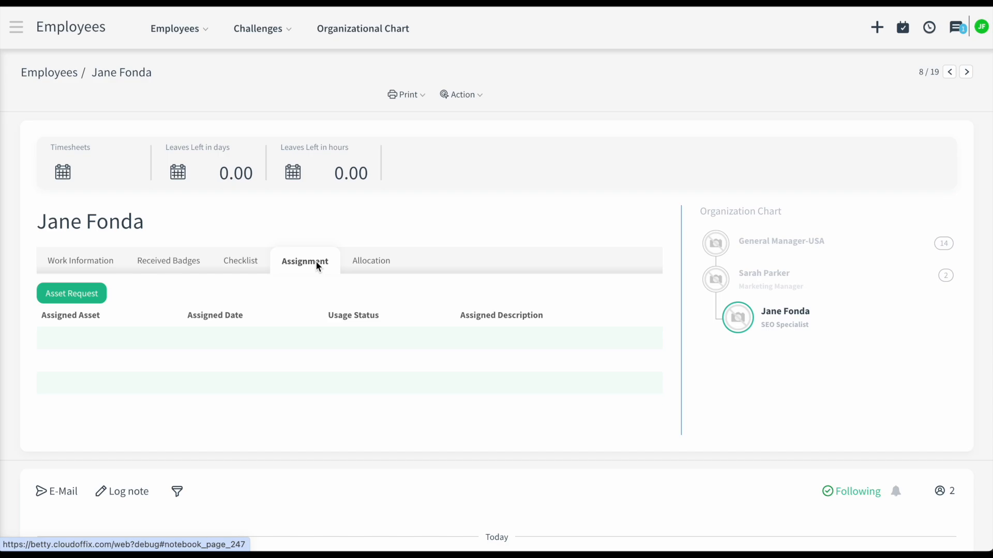
{"action": "left_click", "coordinate": [99, 300]}
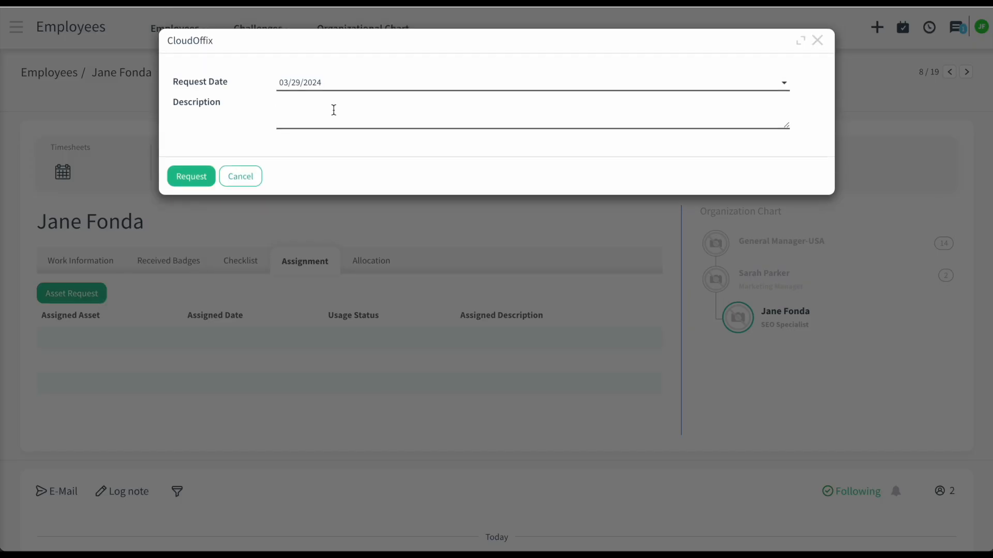
{"action": "left_click", "coordinate": [470, 106]}
{"action": "type", "text": "Today is my first day at work. Could you please assign me a laptop?"}
{"action": "left_click", "coordinate": [196, 166]}
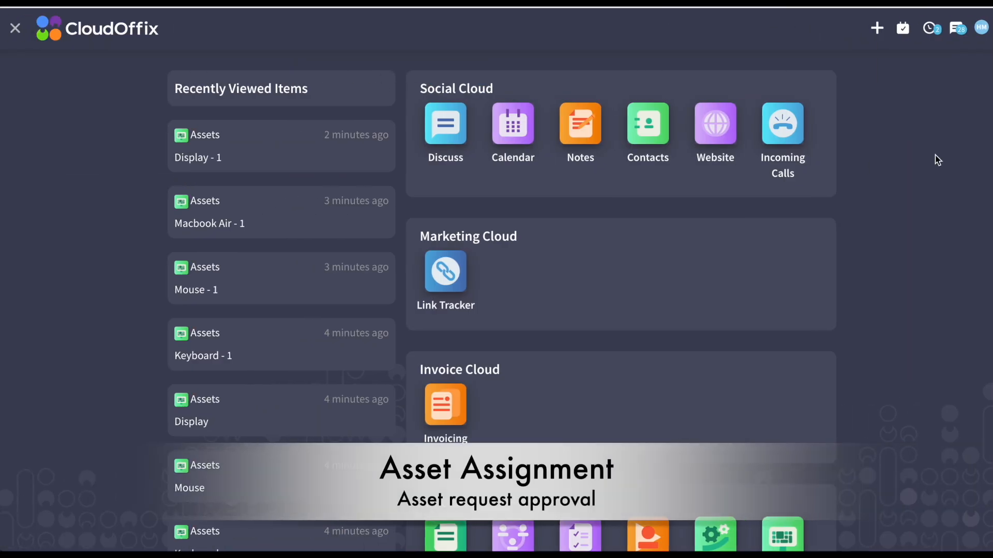
- Open the new employee's laptop request from the Assets requests awaiting approval
{"action": "left_click", "coordinate": [981, 27]}
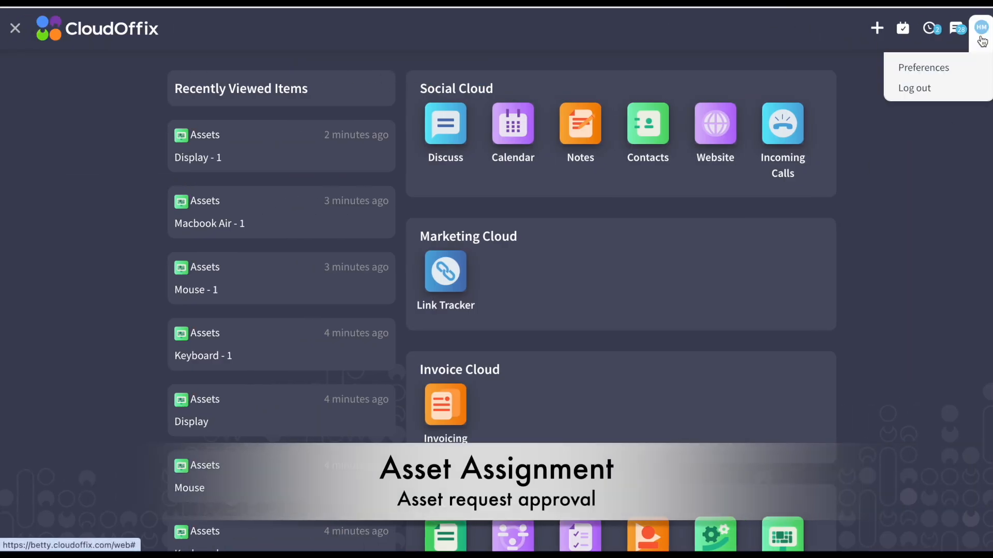
{"action": "left_click", "coordinate": [957, 63]}
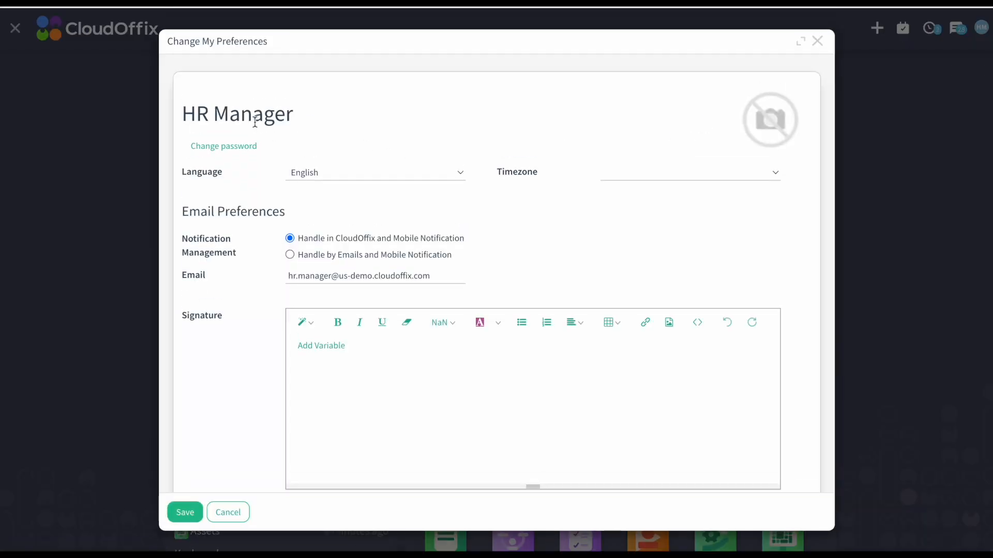
{"action": "left_click", "coordinate": [817, 40]}
{"action": "scroll", "coordinate": [734, 370], "scroll_direction": "down", "scroll_amount": 3}
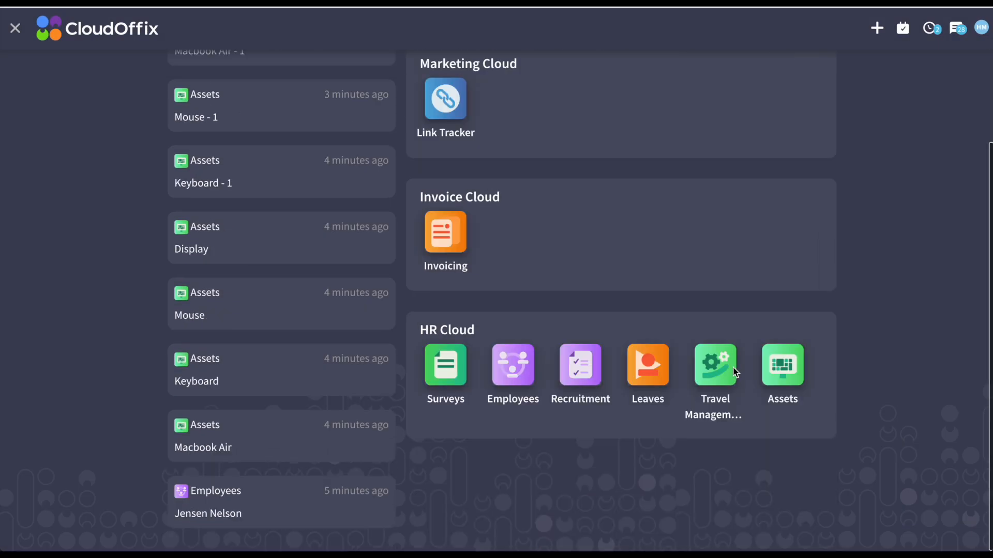
{"action": "left_click", "coordinate": [778, 362]}
{"action": "left_click", "coordinate": [204, 29]}
{"action": "left_click", "coordinate": [226, 64]}
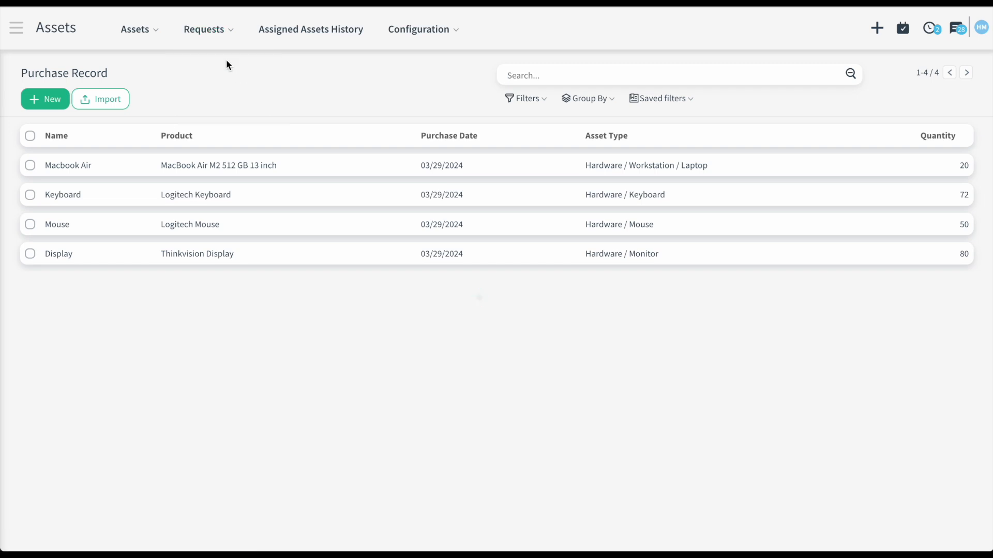
{"action": "left_click", "coordinate": [166, 164]}
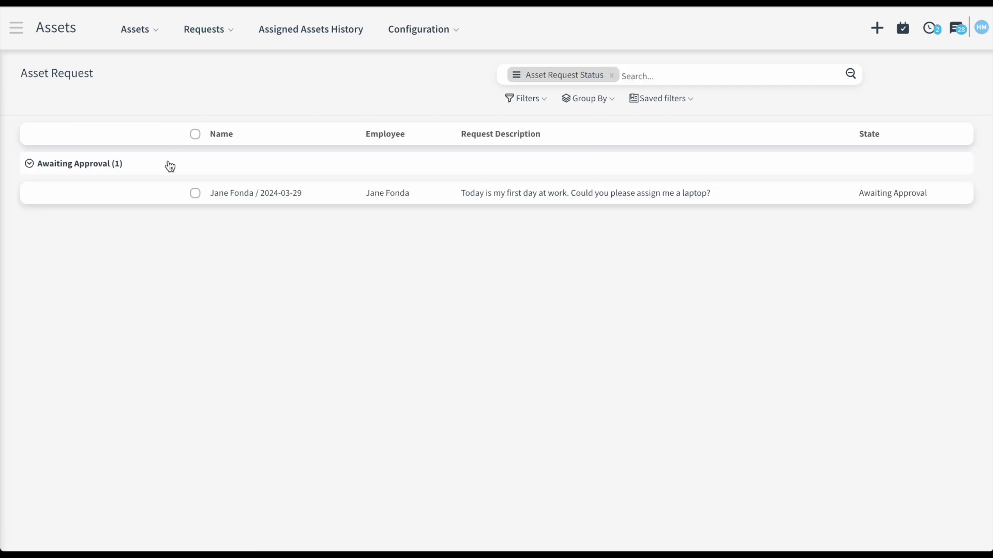
{"action": "left_click", "coordinate": [255, 192]}
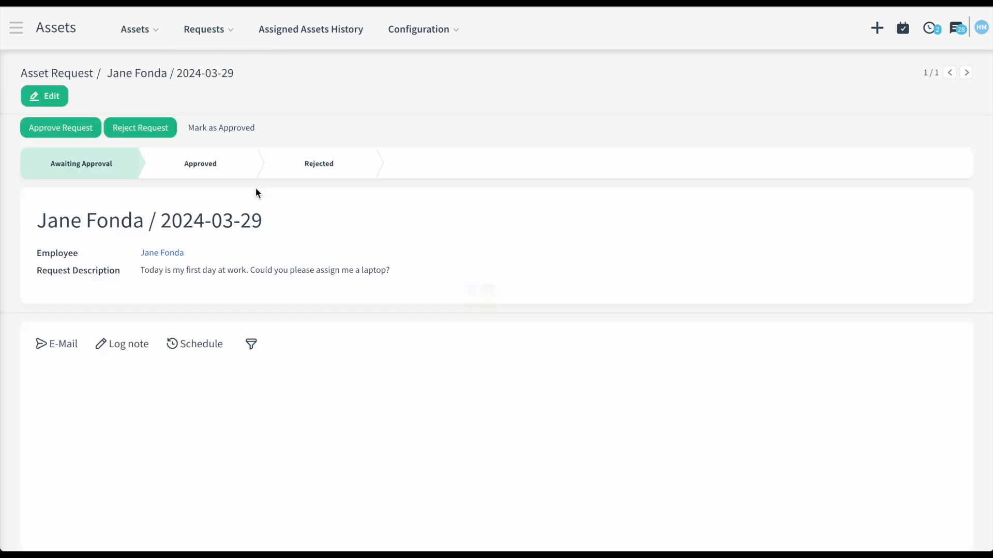
- Approve it, assigning MacBook Air M2 512 GB 13 inch unit Macbook Air - 1 with a printed handover form
{"action": "left_click", "coordinate": [80, 131]}
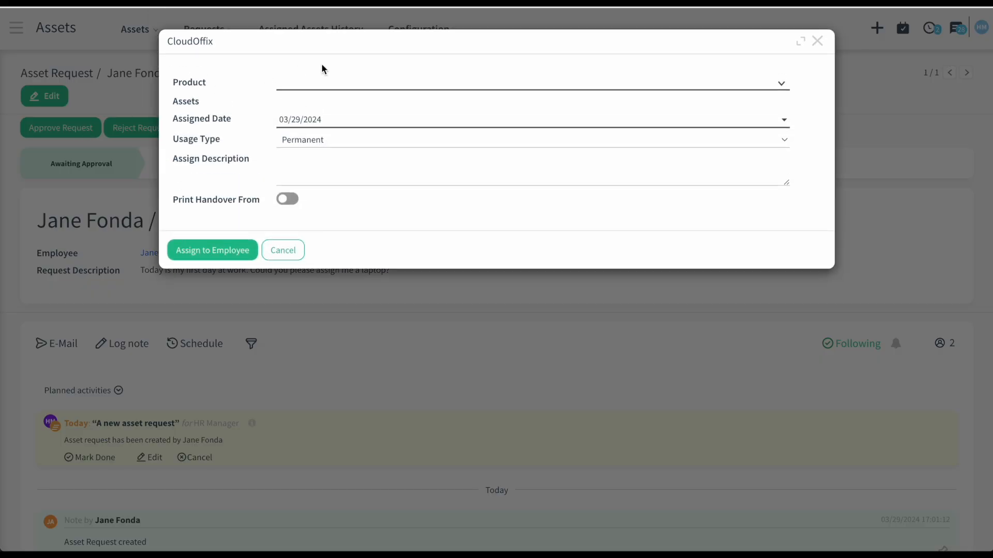
{"action": "left_click", "coordinate": [328, 84]}
{"action": "type", "text": "mac"}
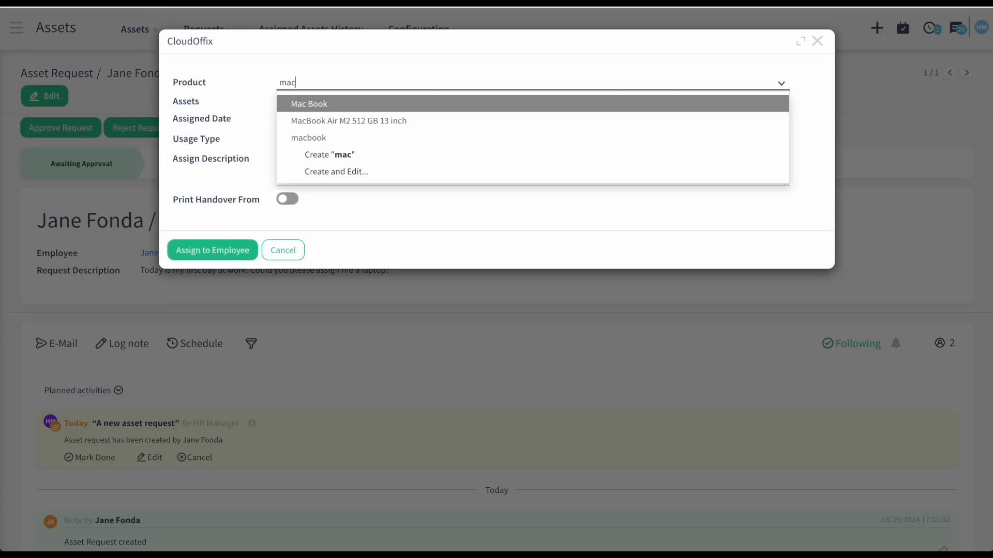
{"action": "left_click", "coordinate": [329, 118]}
{"action": "left_click", "coordinate": [314, 107]}
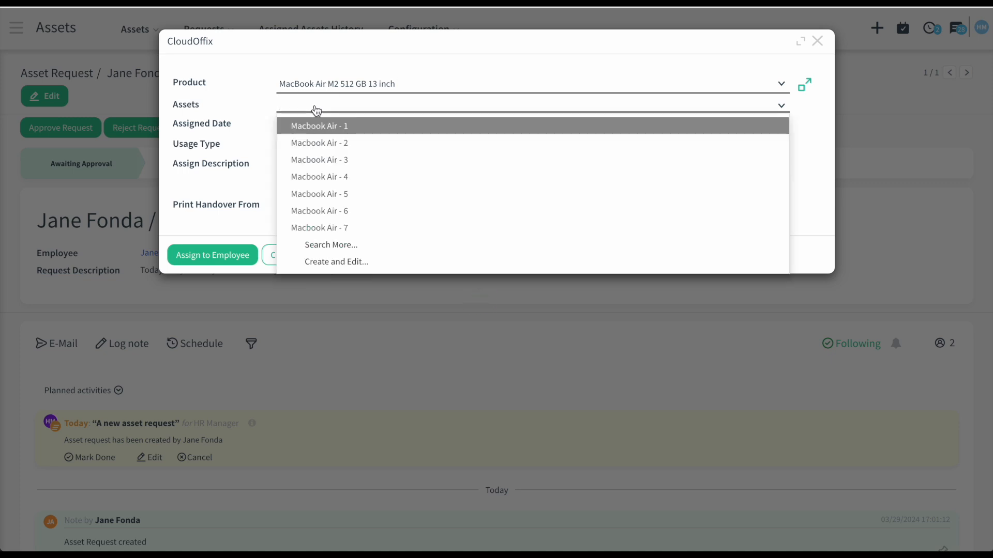
{"action": "left_click", "coordinate": [321, 129]}
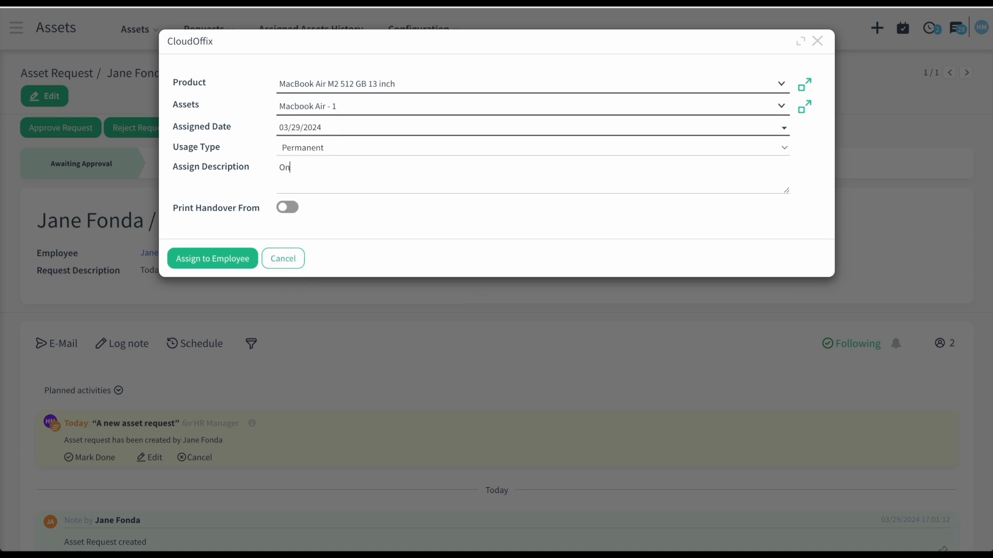
{"action": "left_click", "coordinate": [287, 207]}
{"action": "left_click", "coordinate": [242, 257]}
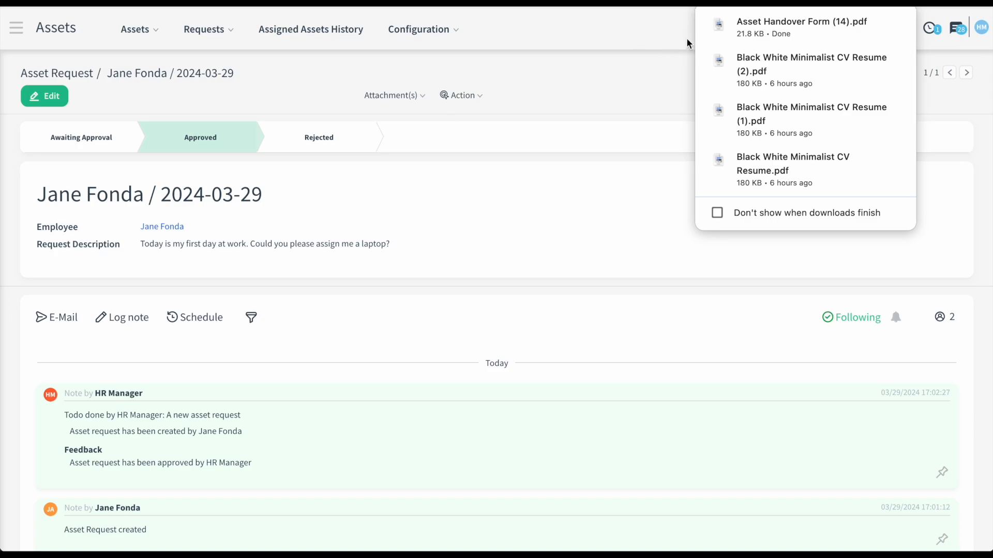
{"action": "left_click", "coordinate": [753, 24]}
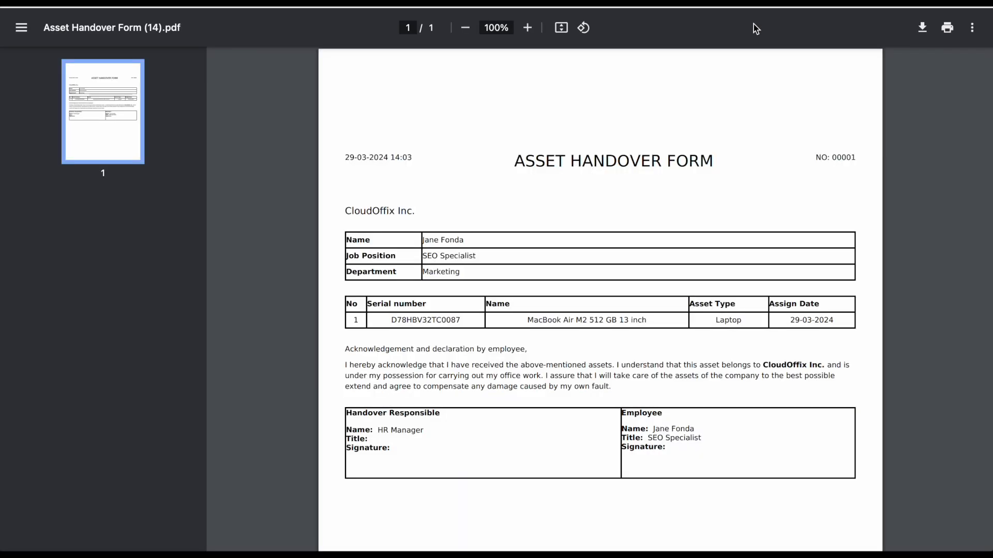
- Scroll through the Asset Handover Form PDF listing the MacBook Air laptop
{"action": "scroll", "coordinate": [658, 329], "scroll_direction": "down", "scroll_amount": 1}
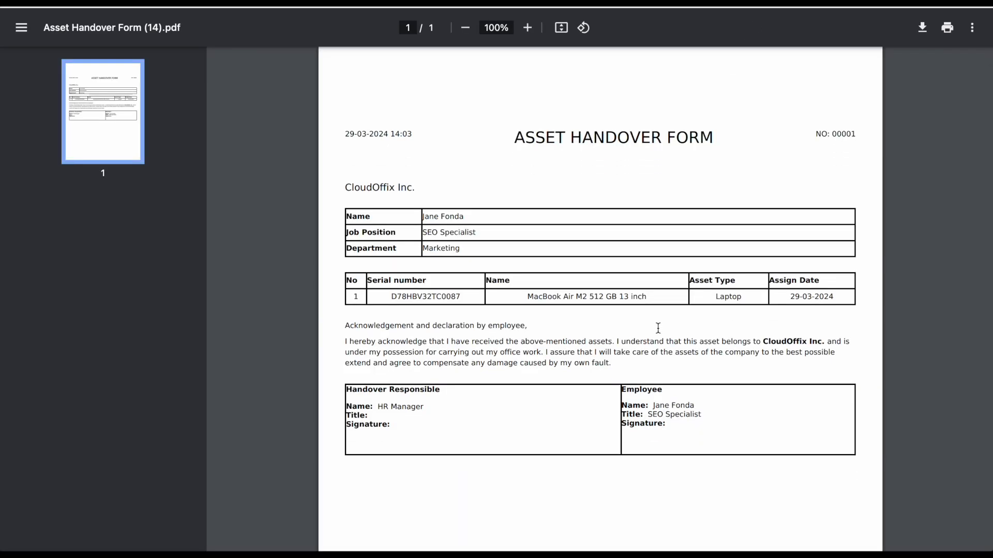
{"action": "scroll", "coordinate": [658, 328], "scroll_direction": "down", "scroll_amount": 1}
{"action": "scroll", "coordinate": [656, 326], "scroll_direction": "up", "scroll_amount": 2}
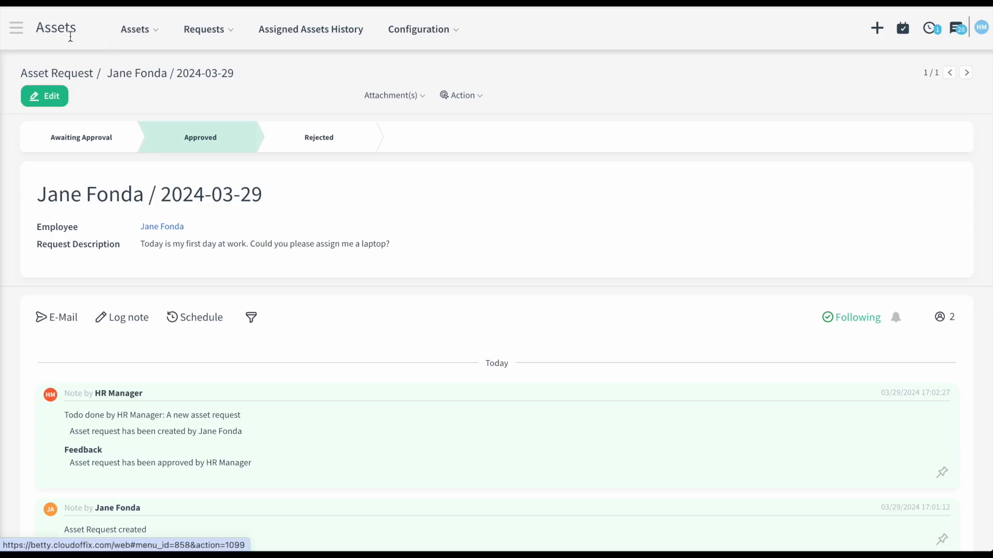
- Open the Macbook Air - 1 record under the MacBook Air M2 group in the Assets list
{"action": "left_click", "coordinate": [16, 28]}
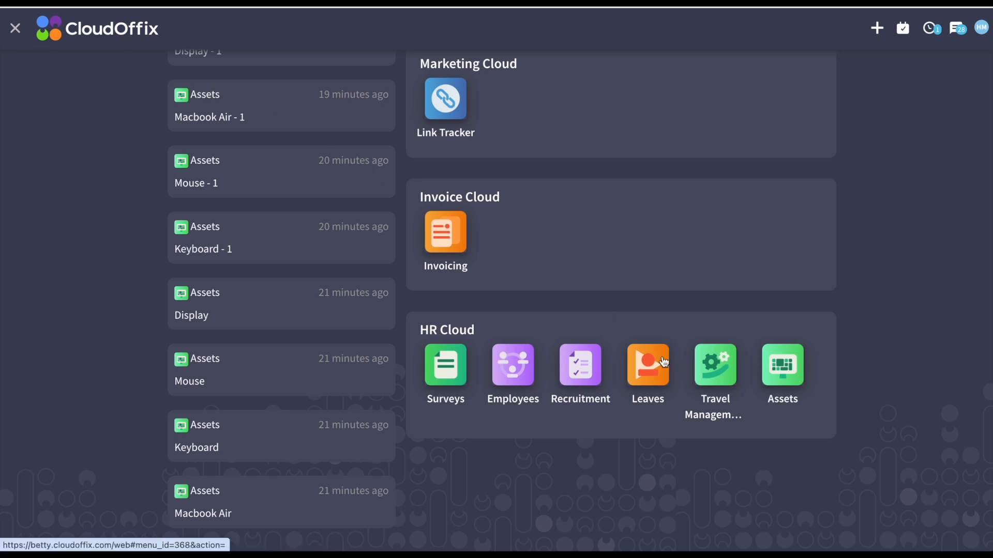
{"action": "left_click", "coordinate": [783, 367]}
{"action": "left_click", "coordinate": [149, 40]}
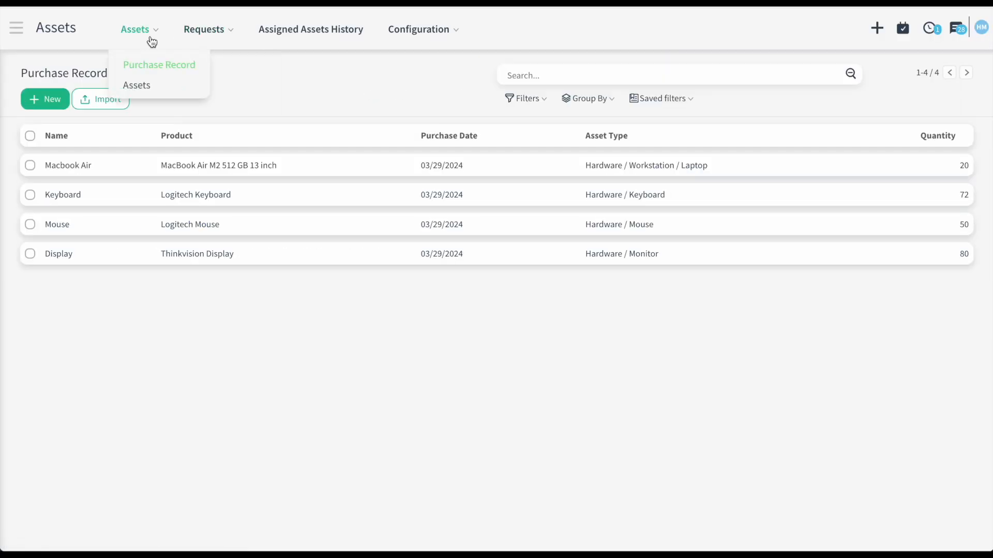
{"action": "left_click", "coordinate": [154, 83]}
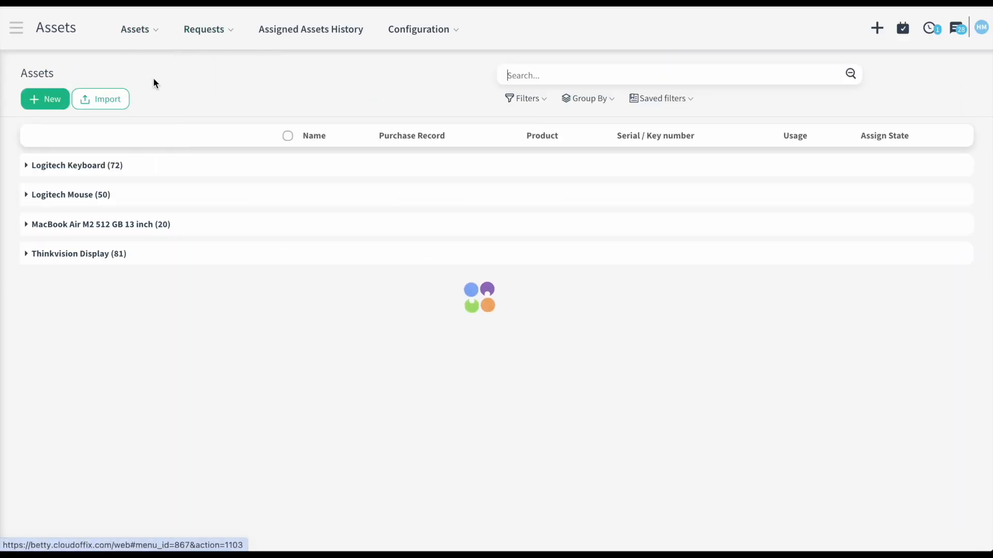
{"action": "left_click", "coordinate": [103, 233]}
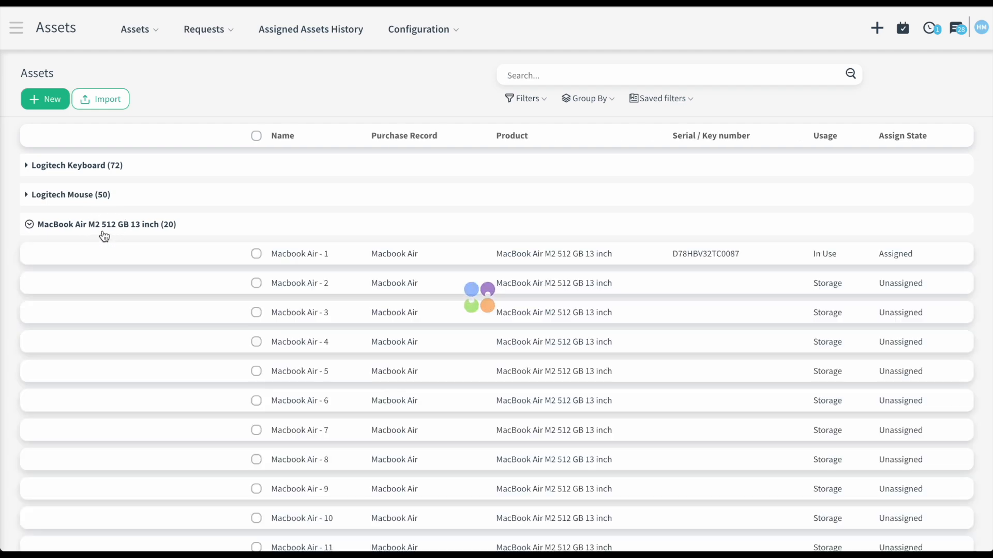
{"action": "left_click", "coordinate": [355, 256]}
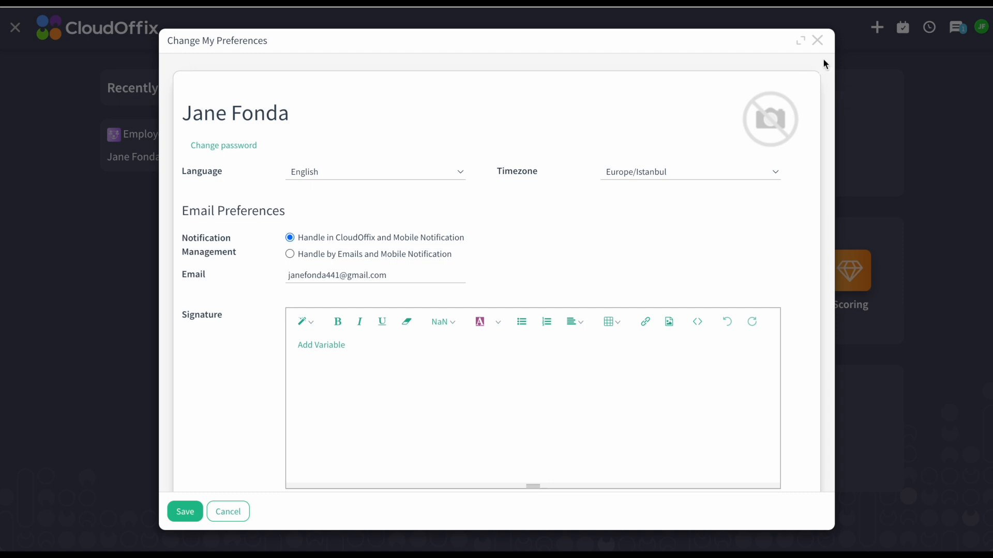
- Check the employee's Assignment tab, which lists Macbook Air - 1 as In Use
{"action": "left_click", "coordinate": [817, 41]}
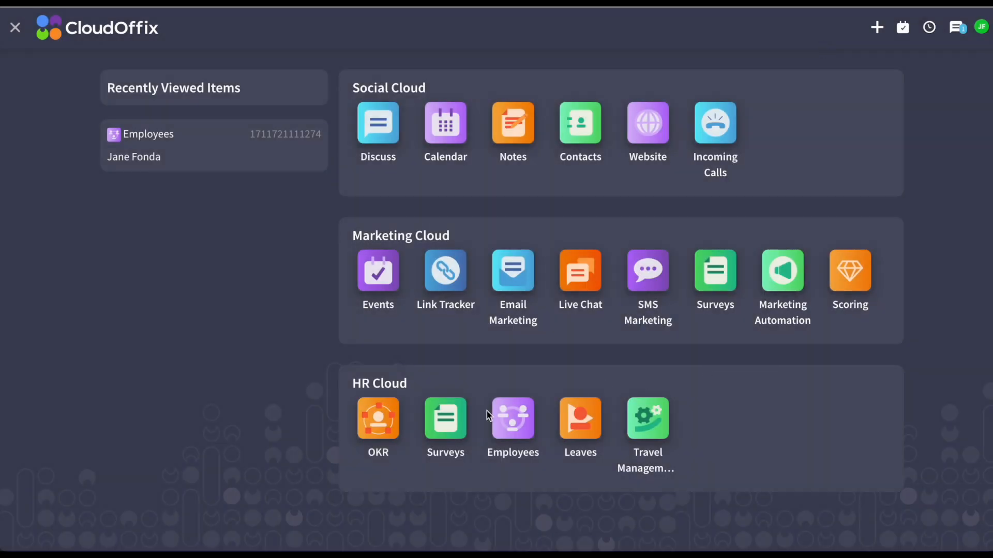
{"action": "left_click", "coordinate": [514, 418]}
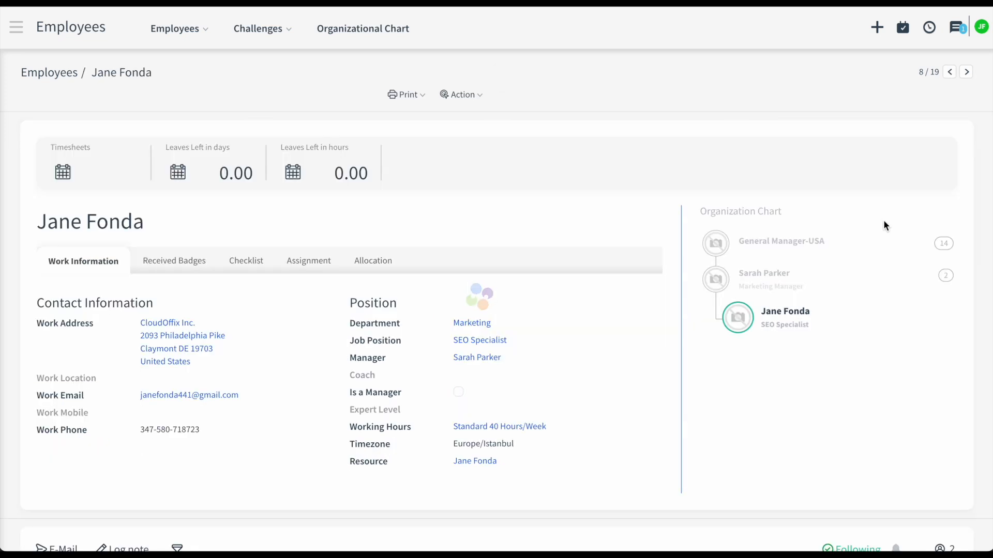
{"action": "left_click", "coordinate": [327, 261]}
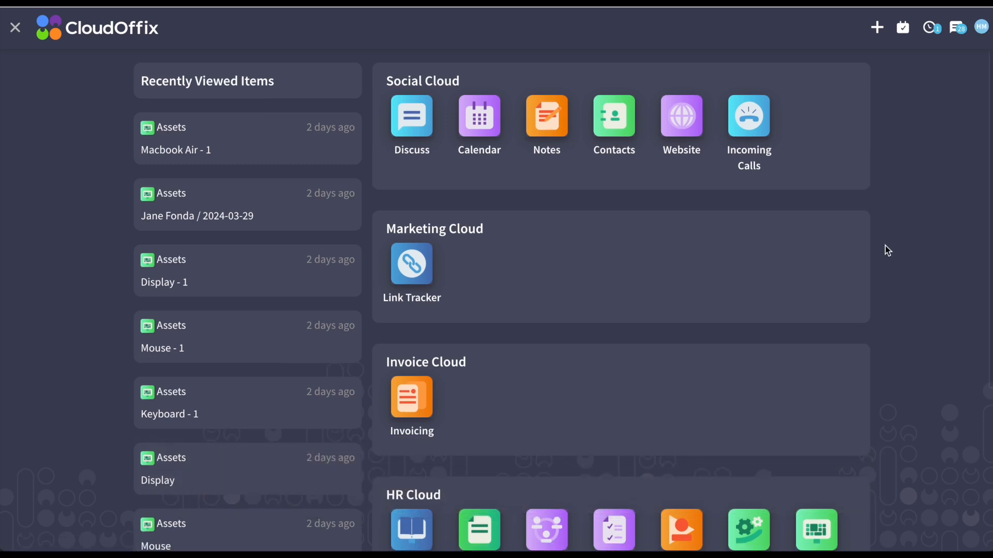
- Open the Orientation course in eLearning for editing
{"action": "scroll", "coordinate": [888, 251], "scroll_direction": "down", "scroll_amount": 1}
{"action": "scroll", "coordinate": [887, 251], "scroll_direction": "down", "scroll_amount": 2}
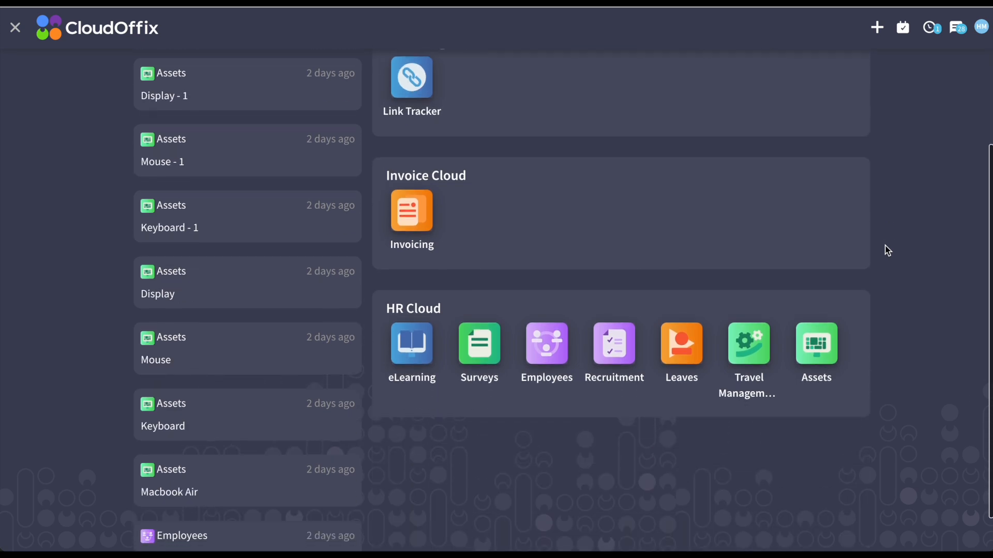
{"action": "left_click", "coordinate": [397, 336]}
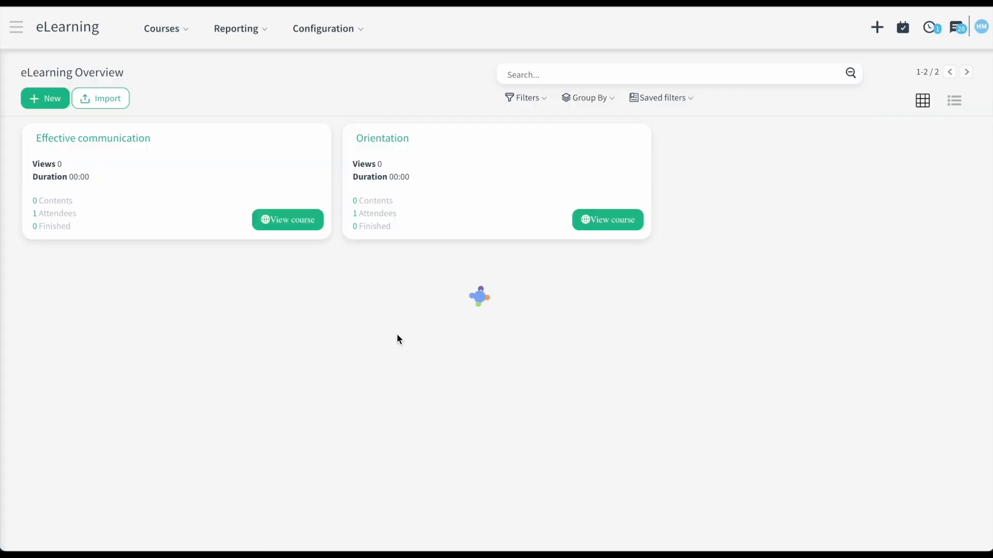
{"action": "left_click", "coordinate": [517, 155]}
{"action": "left_click", "coordinate": [55, 98]}
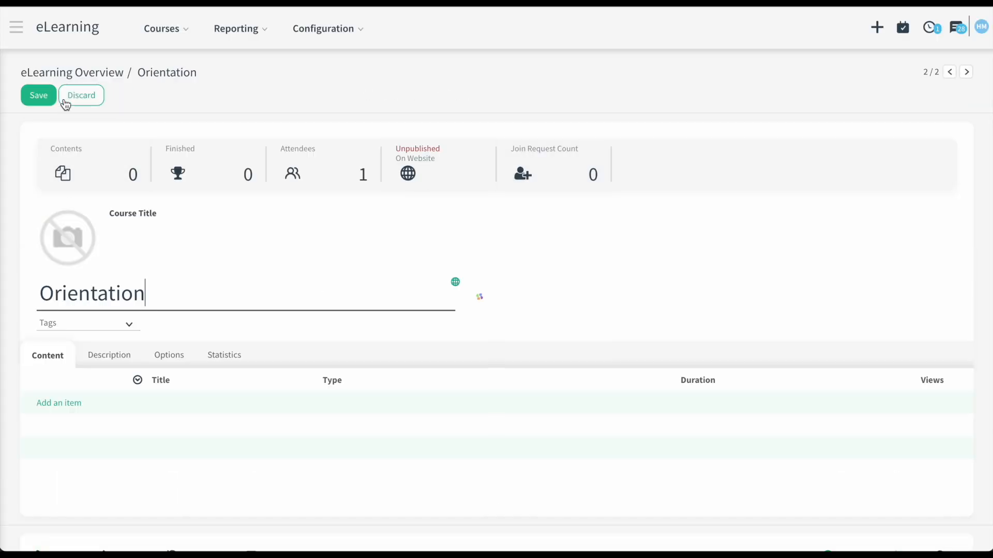
- Add the CloudOffix platform video lesson from its YouTube link
{"action": "left_click", "coordinate": [68, 409]}
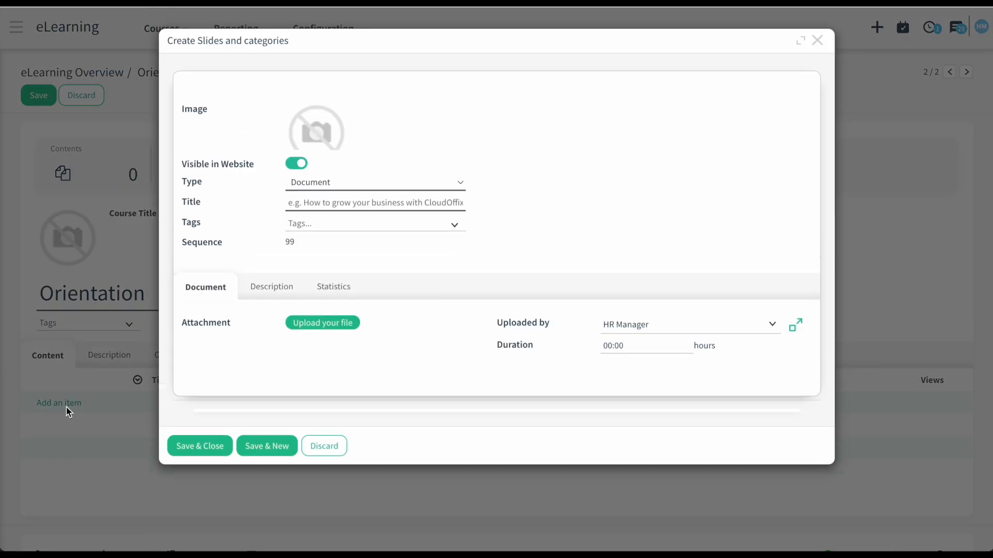
{"action": "left_click", "coordinate": [327, 184]}
{"action": "left_click", "coordinate": [327, 197]}
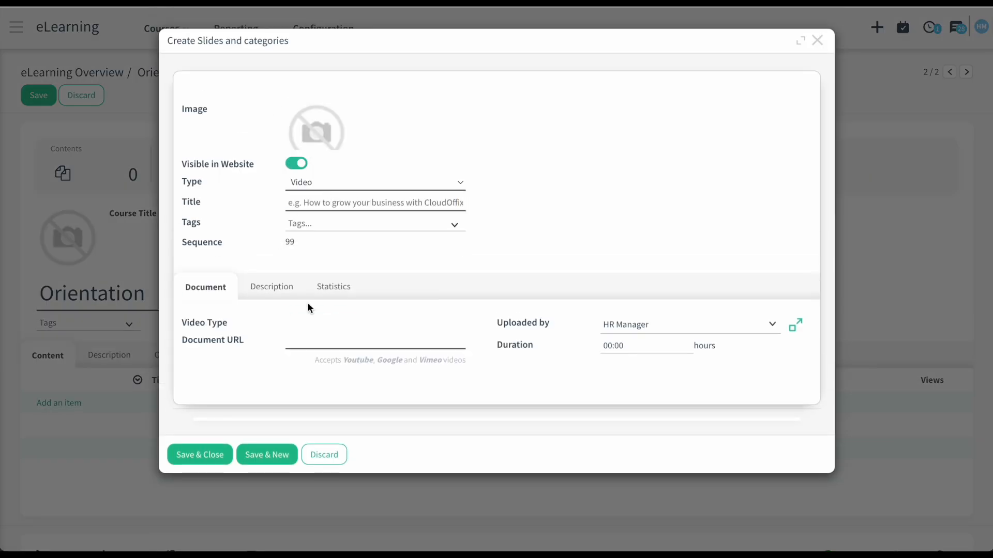
{"action": "key", "text": "ctrl+v"}
{"action": "left_click", "coordinate": [305, 378]}
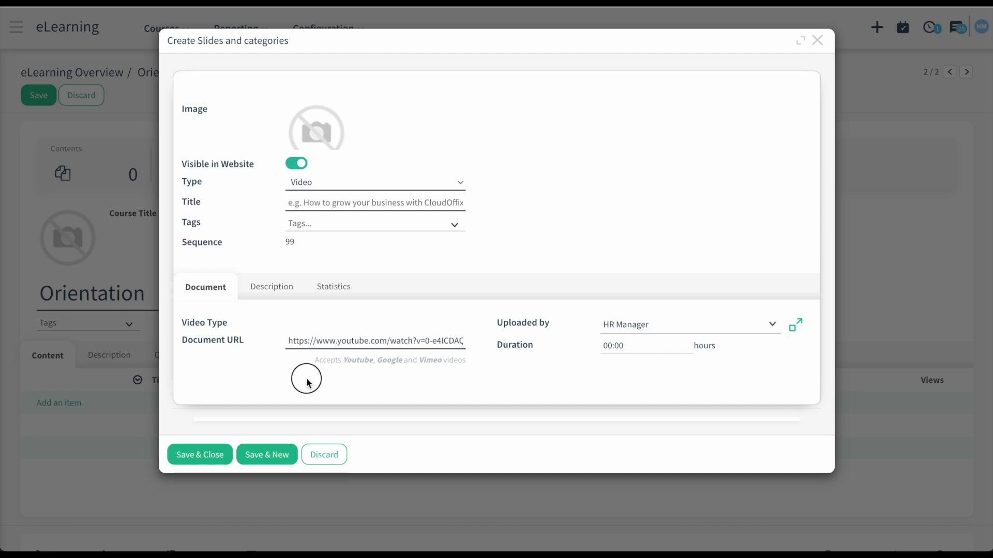
{"action": "left_click", "coordinate": [262, 455]}
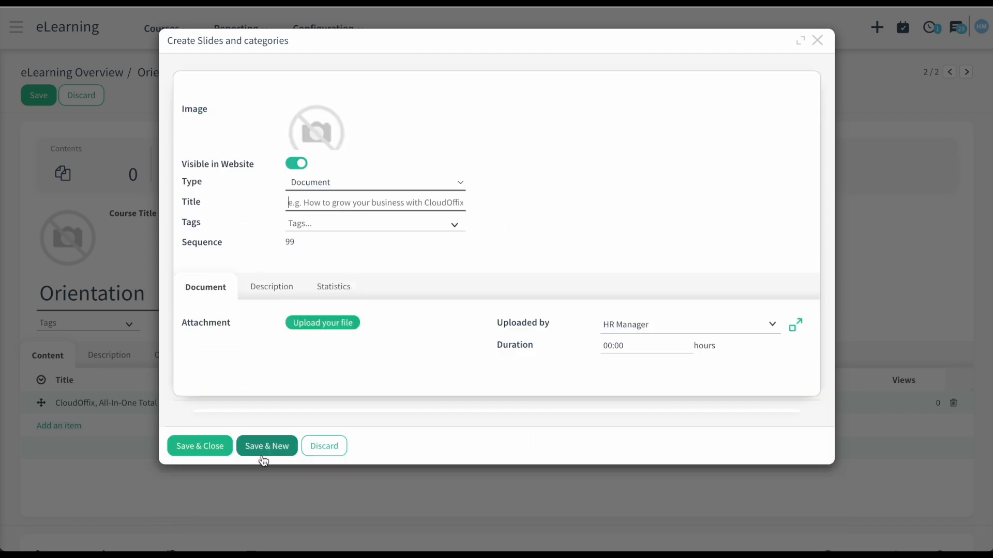
- Add the Company Policy and Employee Handbook PDF lessons
{"action": "left_click", "coordinate": [325, 321]}
{"action": "left_click", "coordinate": [439, 141]}
{"action": "left_click", "coordinate": [709, 453]}
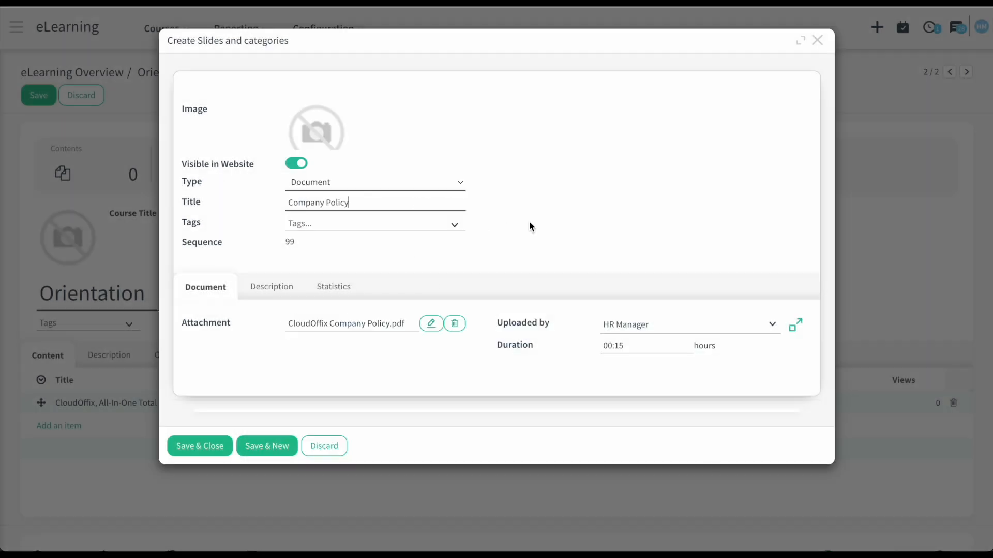
{"action": "left_click", "coordinate": [252, 440]}
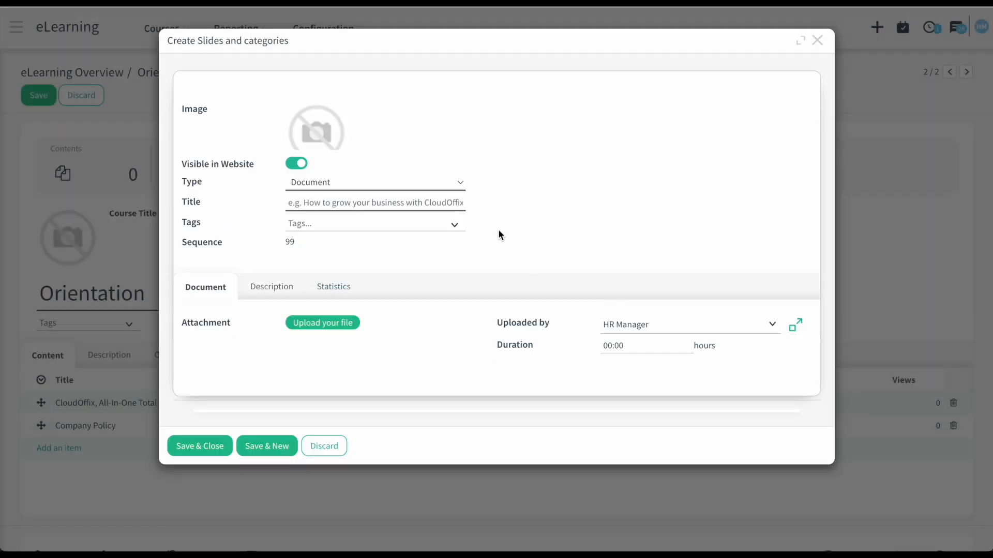
{"action": "type", "text": "Employee Handbook"}
{"action": "left_click", "coordinate": [341, 325]}
{"action": "left_click", "coordinate": [415, 132]}
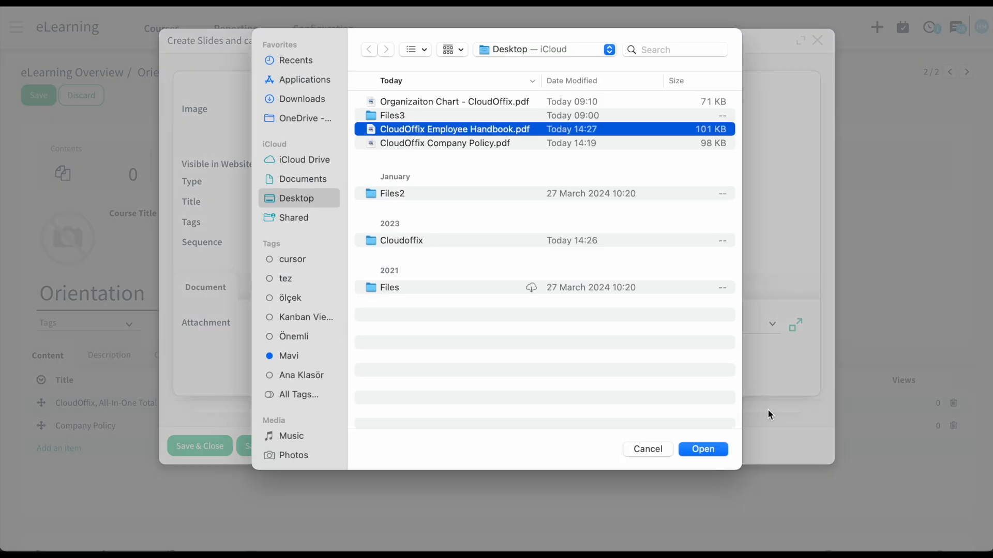
{"action": "left_click", "coordinate": [703, 449]}
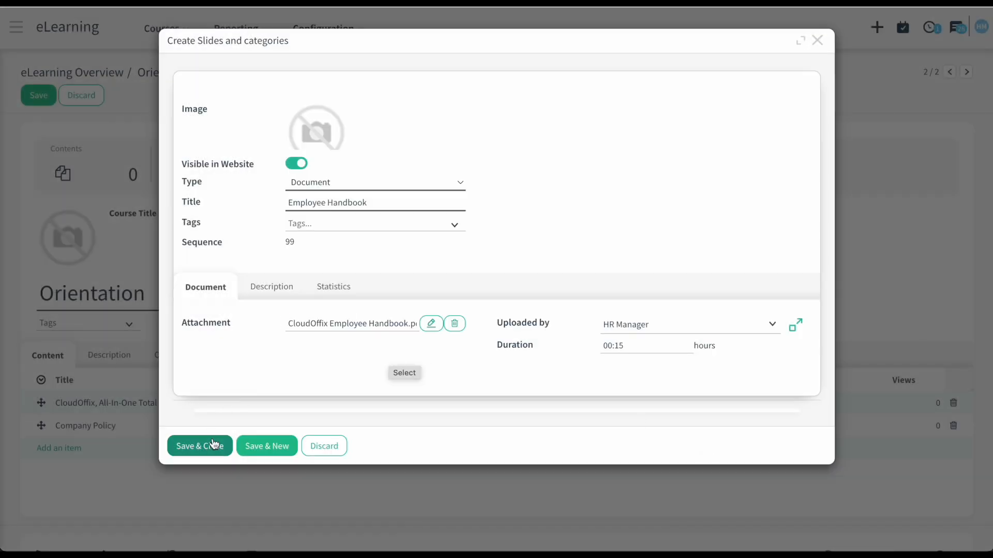
{"action": "left_click", "coordinate": [267, 445]}
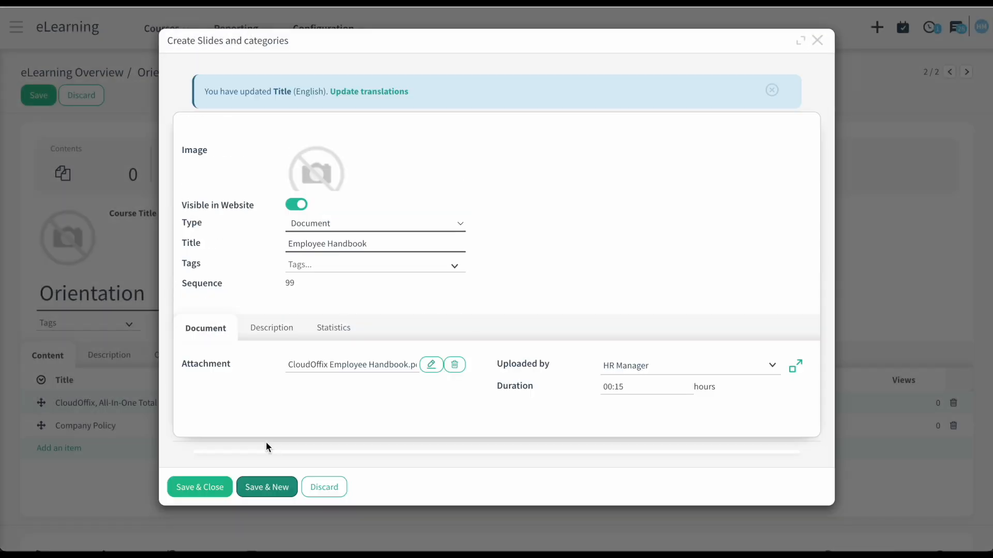
- Add the Organizational Chart PDF lesson as the fourth item
{"action": "left_click", "coordinate": [337, 202]}
{"action": "type", "text": "Organizational Chart"}
{"action": "left_click", "coordinate": [337, 323]}
{"action": "left_click", "coordinate": [427, 115]}
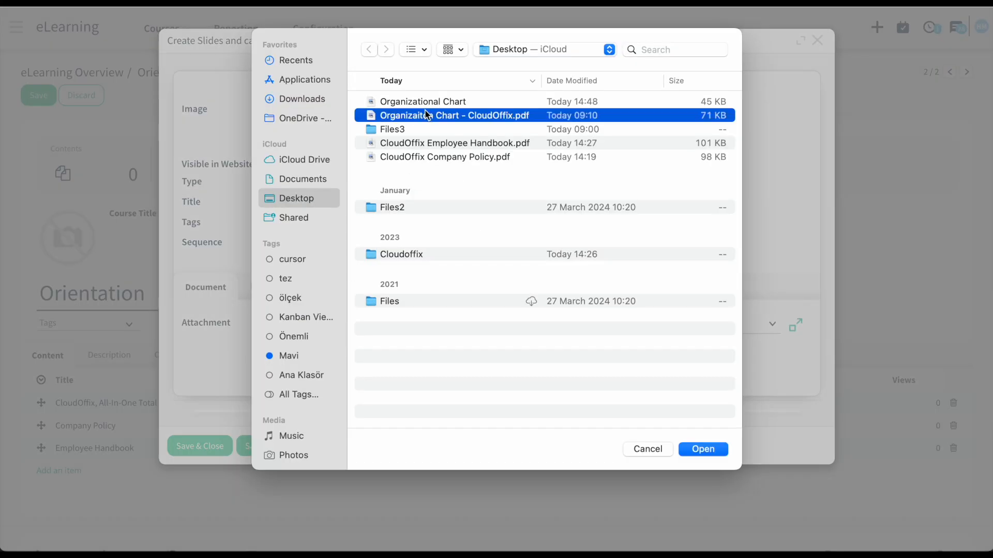
{"action": "left_click", "coordinate": [718, 449]}
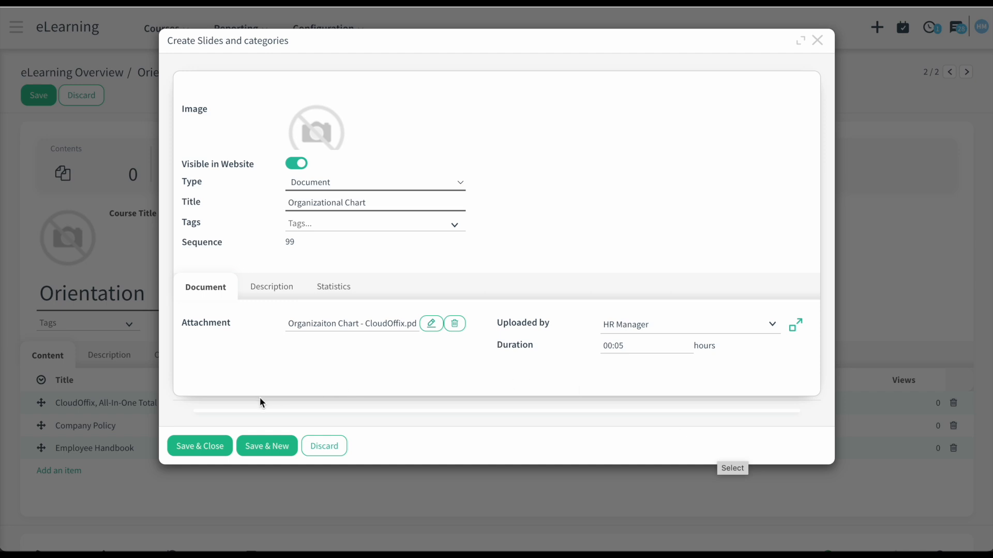
{"action": "left_click", "coordinate": [213, 447]}
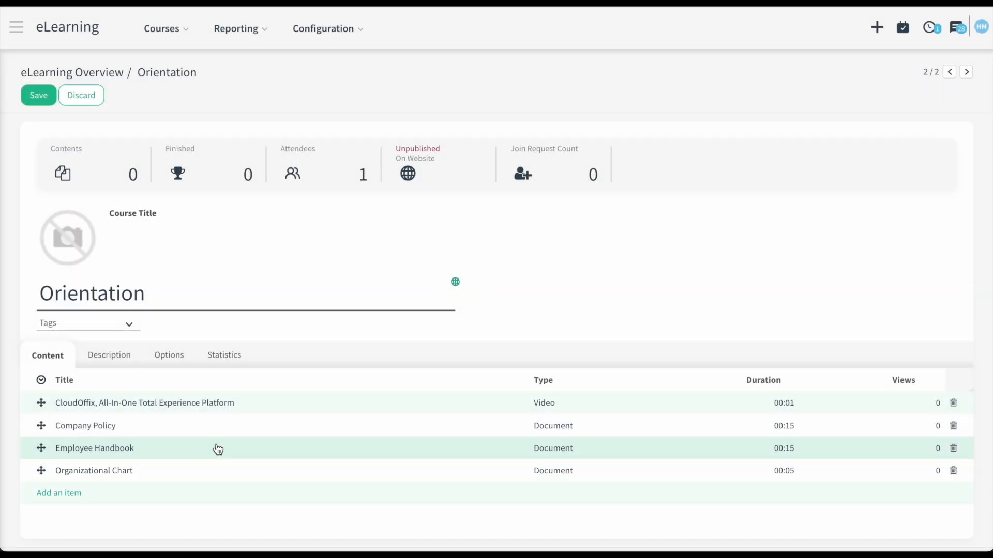
- Save the four-lesson Orientation course, publish it, and view it on the website's COURSES page
{"action": "left_click", "coordinate": [39, 98]}
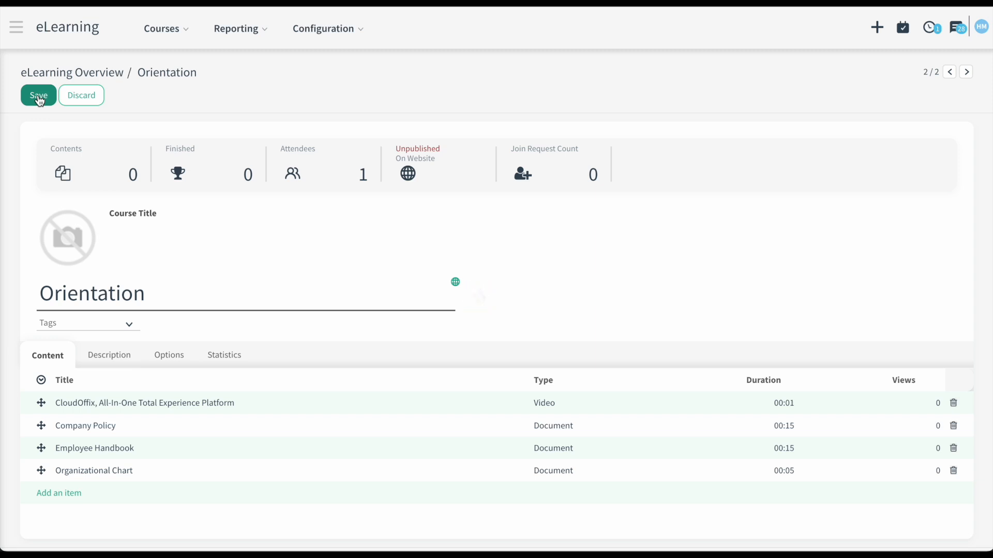
{"action": "left_click", "coordinate": [431, 174]}
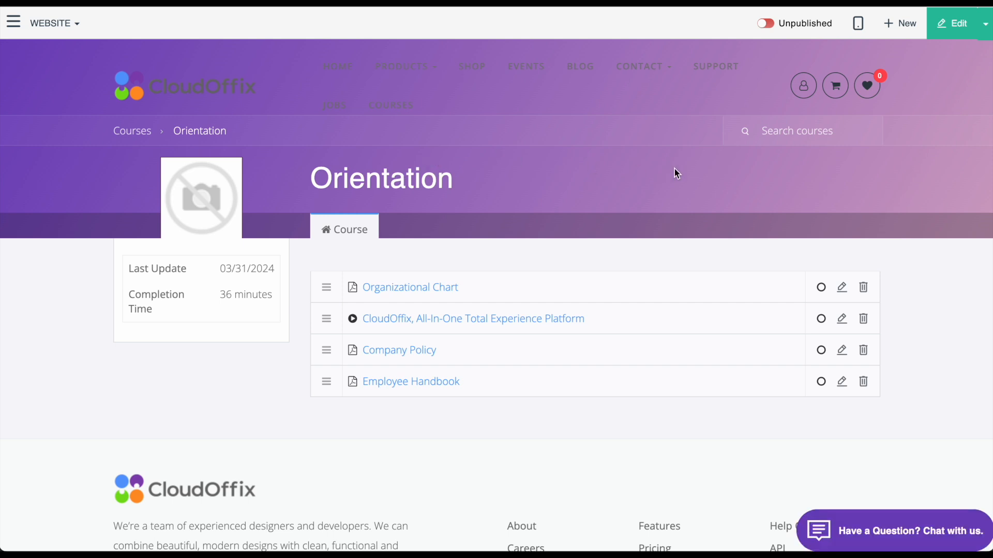
{"action": "left_click", "coordinate": [770, 26]}
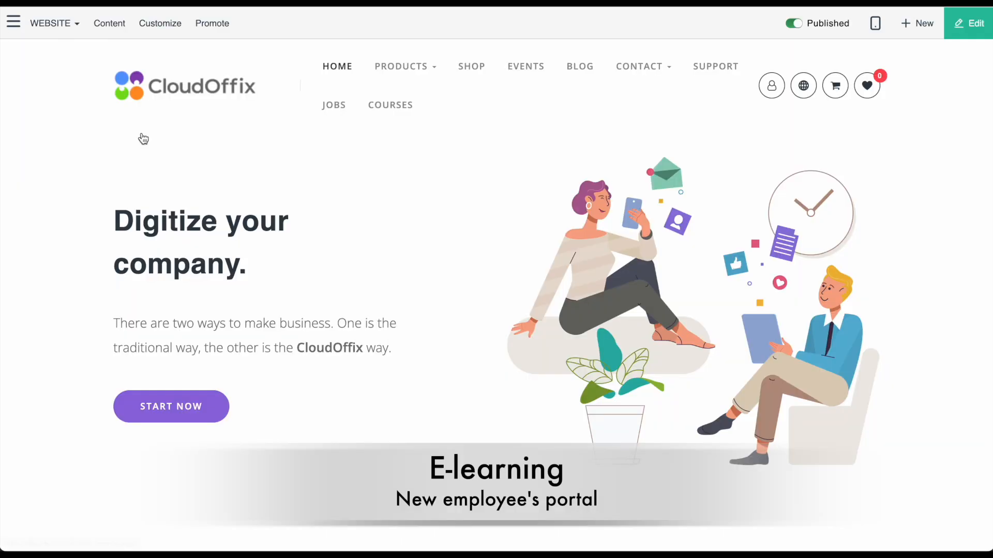
{"action": "left_click", "coordinate": [393, 107]}
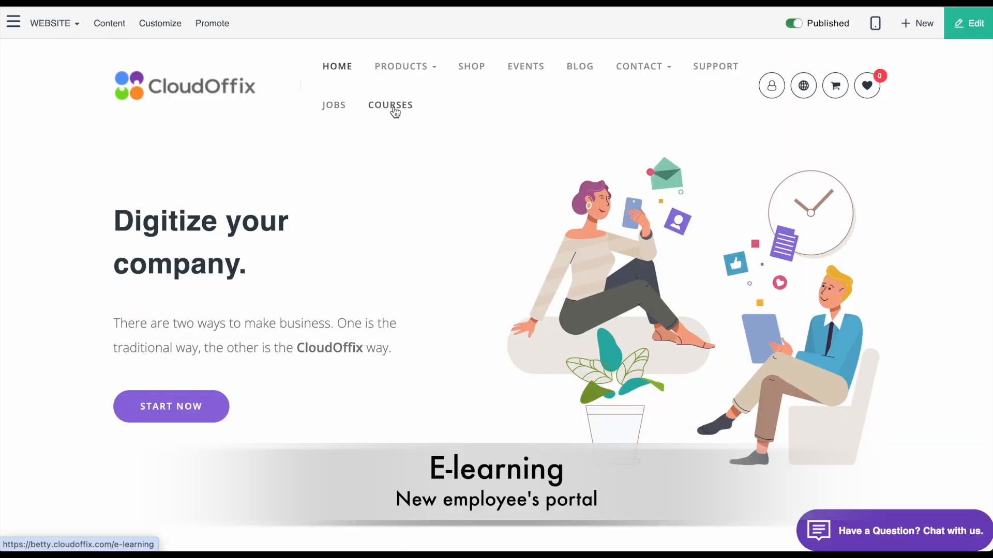
{"action": "scroll", "coordinate": [401, 277], "scroll_direction": "down", "scroll_amount": 4}
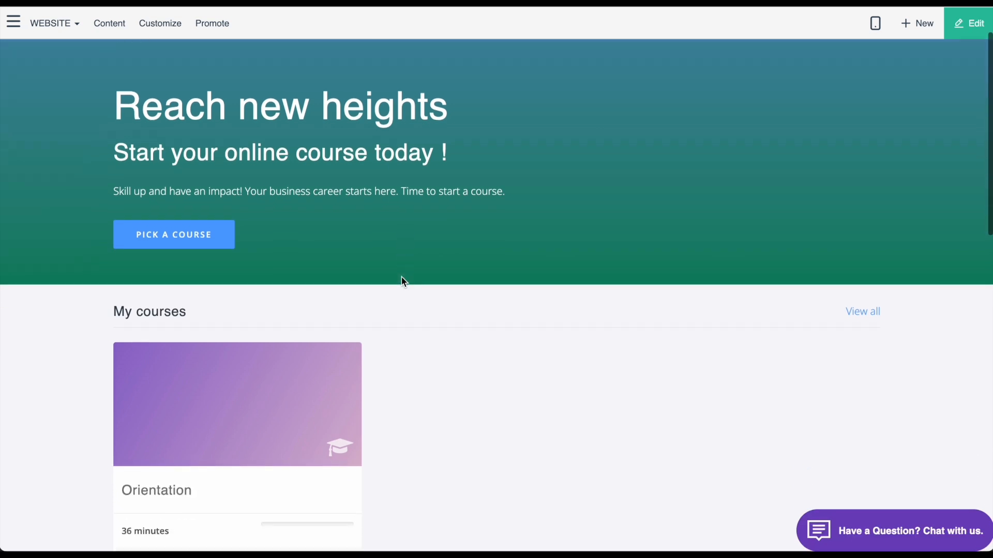
- As a learner, go through the Organizational Chart, platform video and Company Policy lessons
{"action": "left_click", "coordinate": [231, 279]}
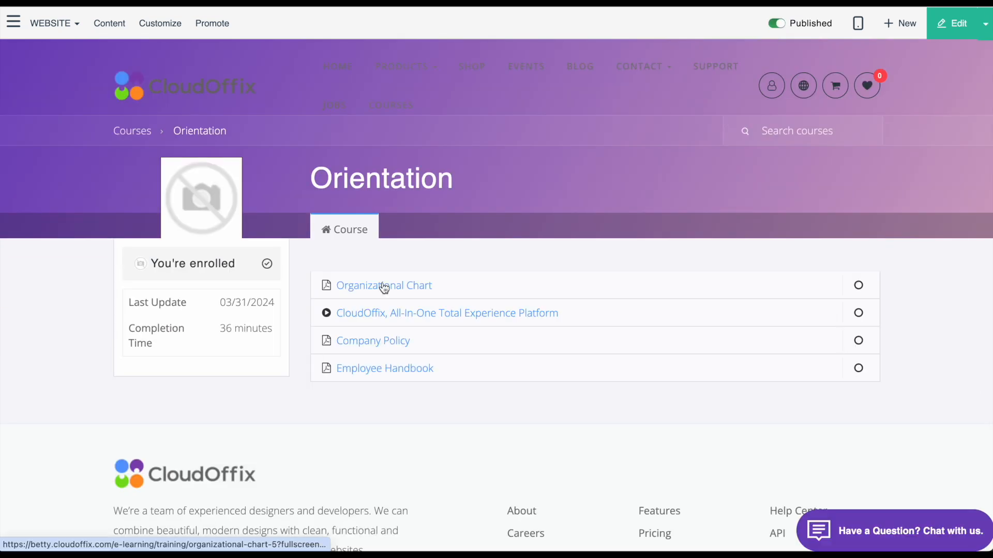
{"action": "left_click", "coordinate": [383, 286]}
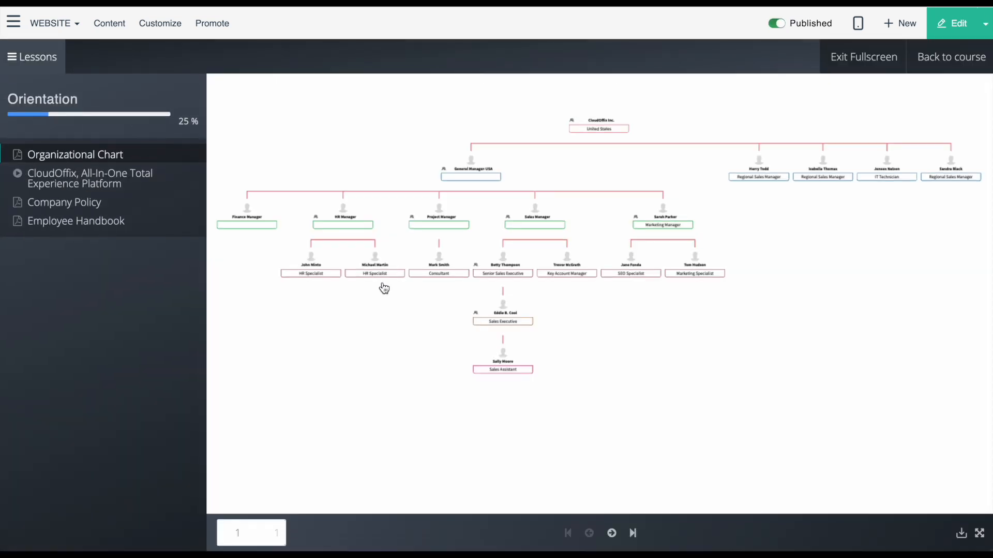
{"action": "left_click", "coordinate": [66, 181]}
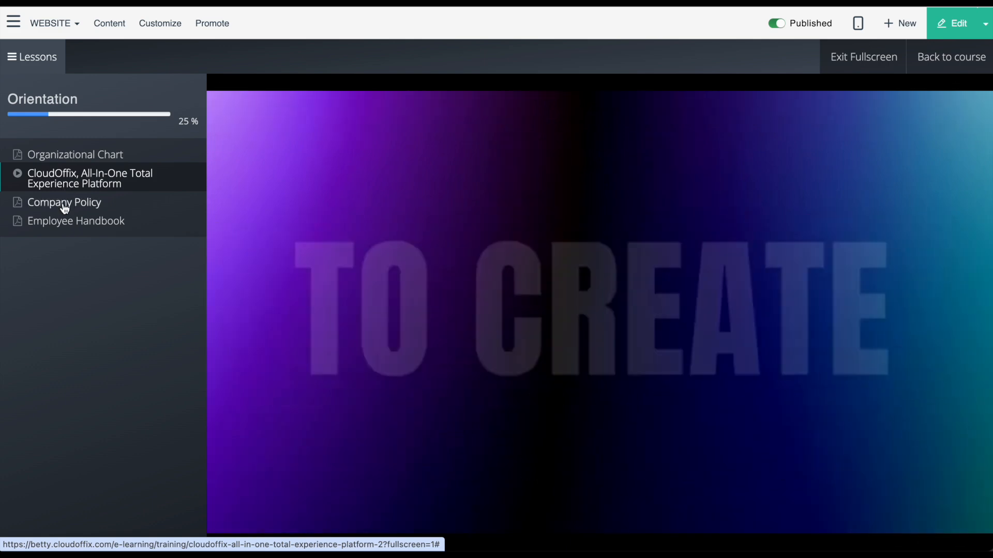
{"action": "left_click", "coordinate": [65, 208]}
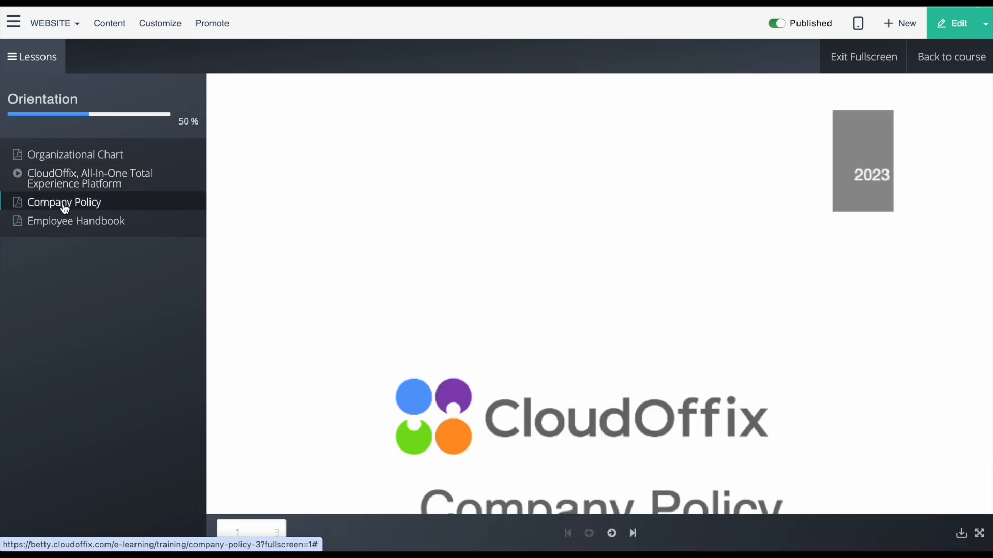
{"action": "scroll", "coordinate": [346, 255], "scroll_direction": "down", "scroll_amount": 10}
{"action": "left_click", "coordinate": [611, 533]}
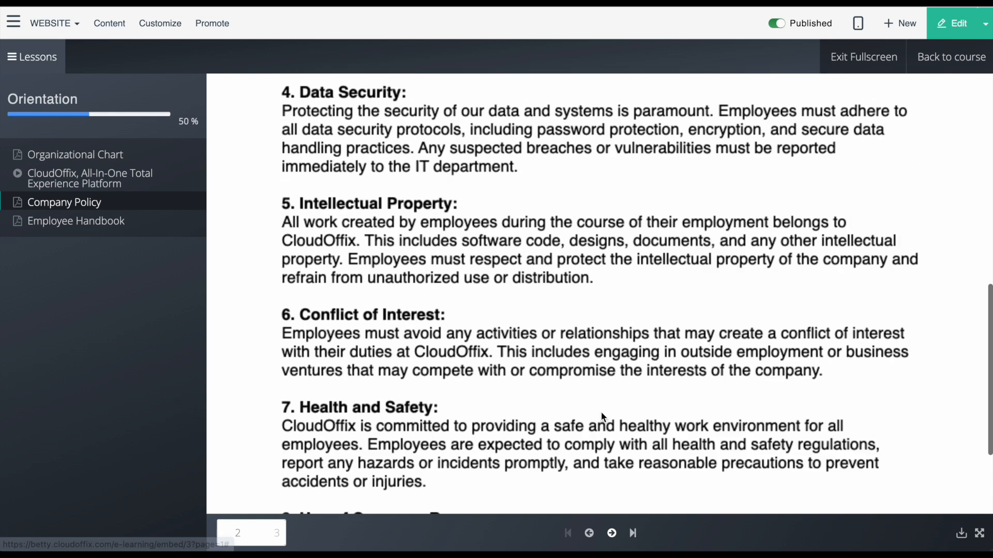
{"action": "scroll", "coordinate": [602, 414], "scroll_direction": "up", "scroll_amount": 2}
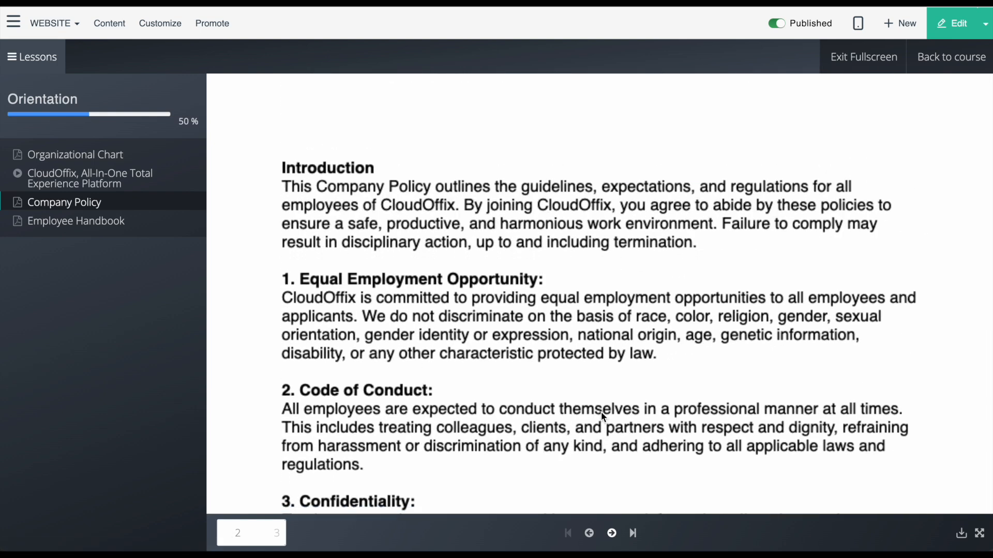
{"action": "scroll", "coordinate": [601, 413], "scroll_direction": "down", "scroll_amount": 3}
{"action": "scroll", "coordinate": [600, 412], "scroll_direction": "down", "scroll_amount": 5}
{"action": "left_click", "coordinate": [612, 533]}
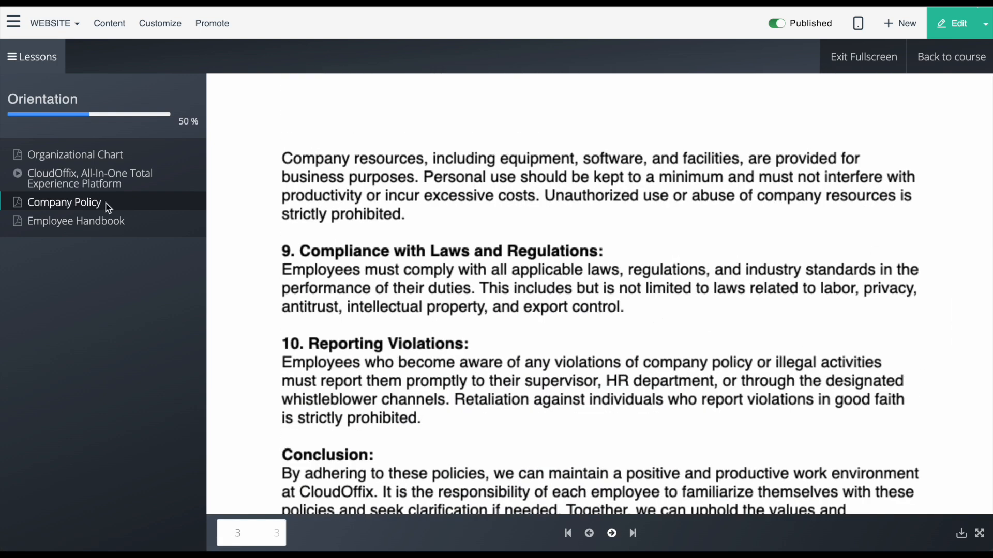
- Page through the Employee Handbook lesson, then list the course's finished attendees
{"action": "left_click", "coordinate": [83, 226]}
{"action": "scroll", "coordinate": [596, 290], "scroll_direction": "down", "scroll_amount": 3}
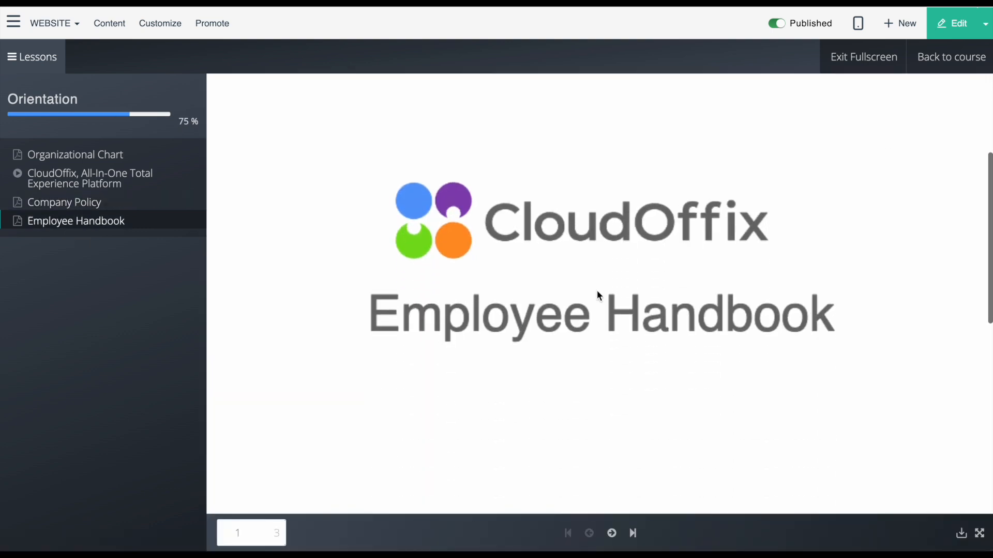
{"action": "left_click", "coordinate": [611, 533]}
{"action": "scroll", "coordinate": [612, 439], "scroll_direction": "up", "scroll_amount": 8}
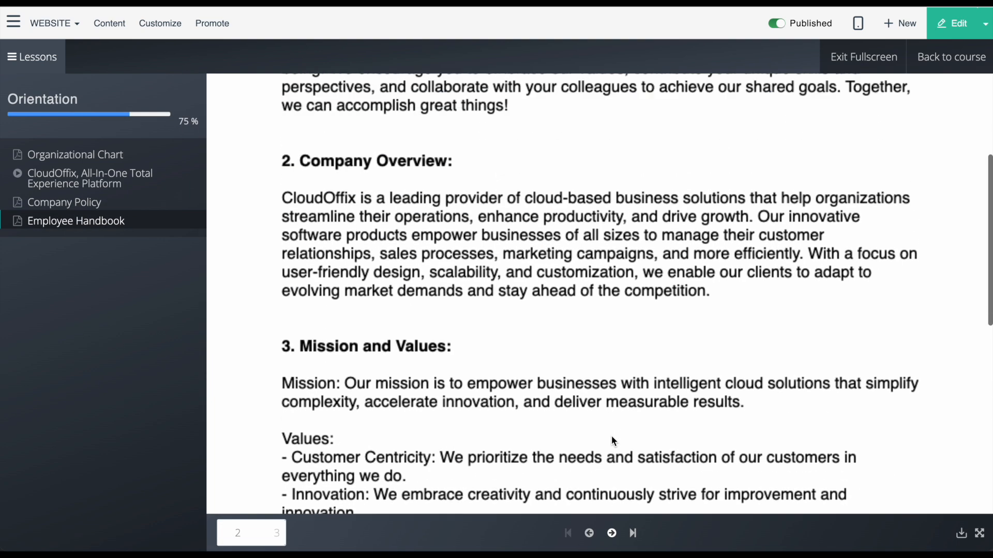
{"action": "scroll", "coordinate": [611, 435], "scroll_direction": "up", "scroll_amount": 2}
{"action": "left_click", "coordinate": [612, 533]}
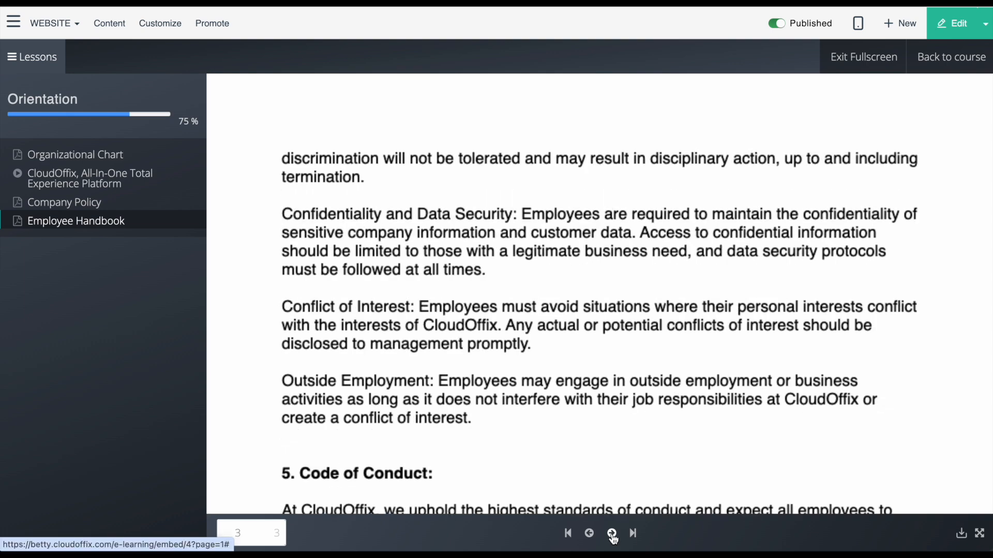
{"action": "scroll", "coordinate": [619, 482], "scroll_direction": "down", "scroll_amount": 7}
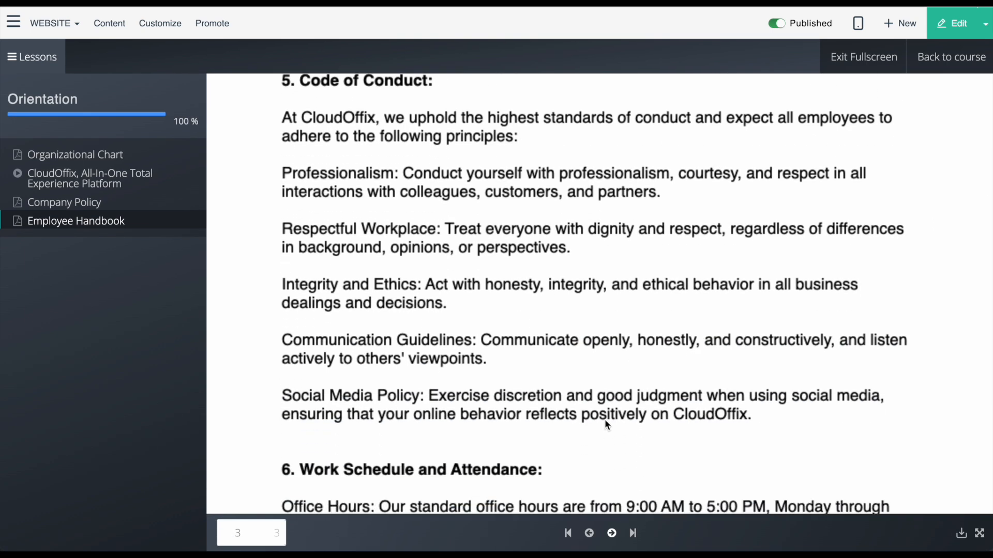
{"action": "scroll", "coordinate": [870, 166], "scroll_direction": "down", "scroll_amount": 5}
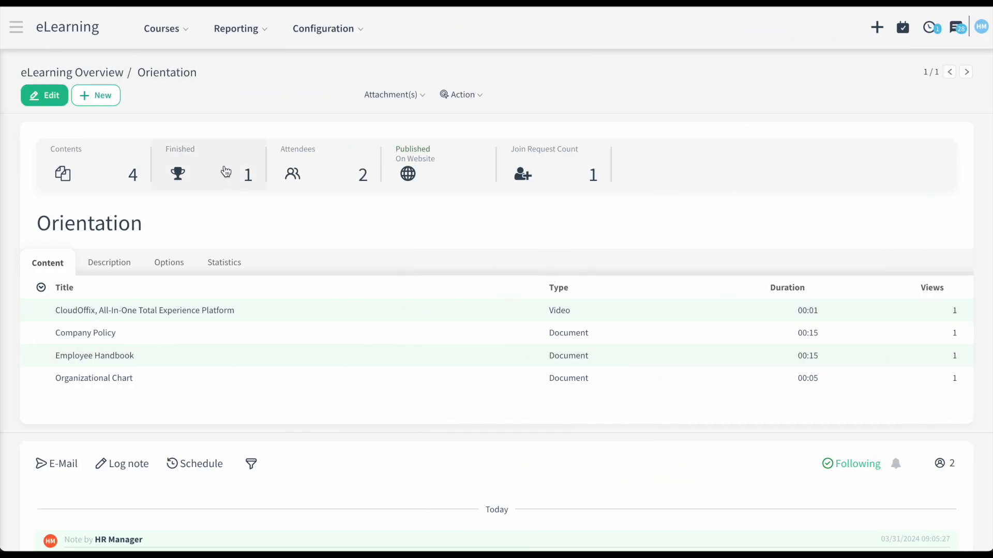
{"action": "left_click", "coordinate": [226, 172]}
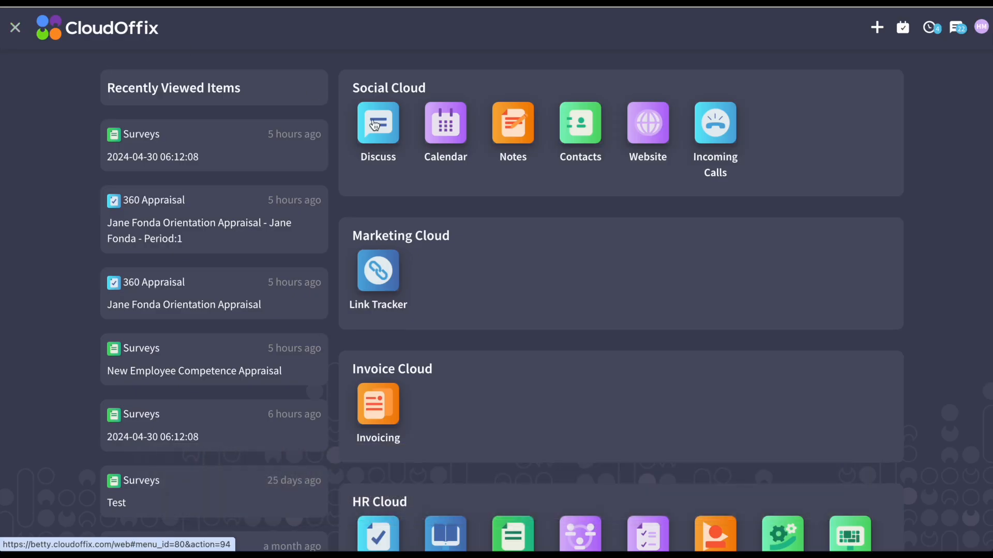
- Create a new 360 appraisal plan named 'Skill Appraisal' covering the new employee
{"action": "scroll", "coordinate": [374, 125], "scroll_direction": "down", "scroll_amount": 1}
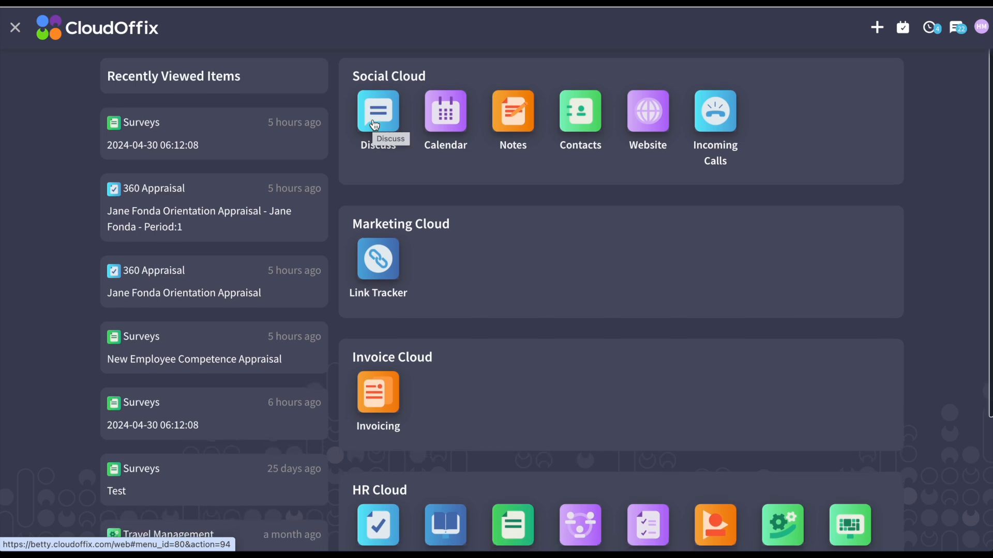
{"action": "scroll", "coordinate": [375, 125], "scroll_direction": "down", "scroll_amount": 3}
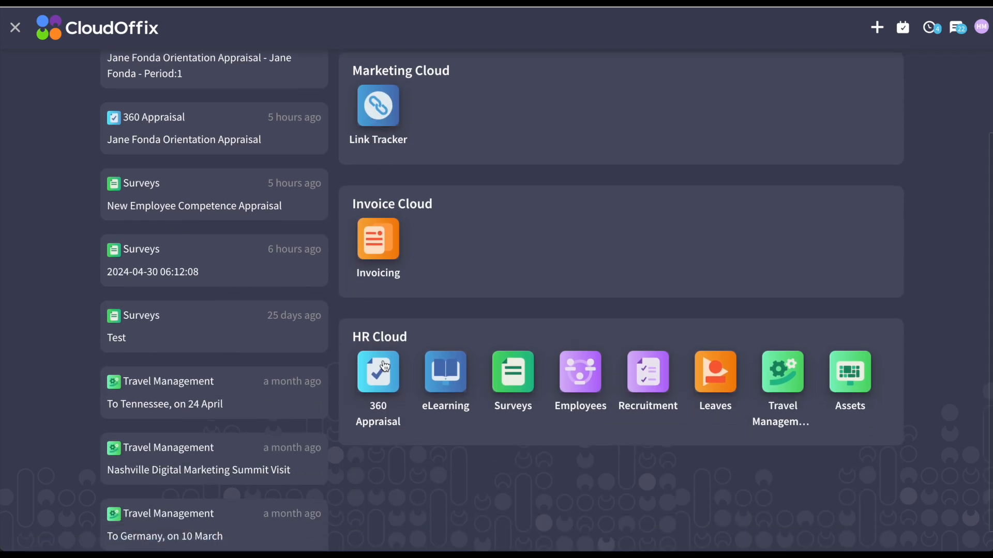
{"action": "left_click", "coordinate": [384, 366]}
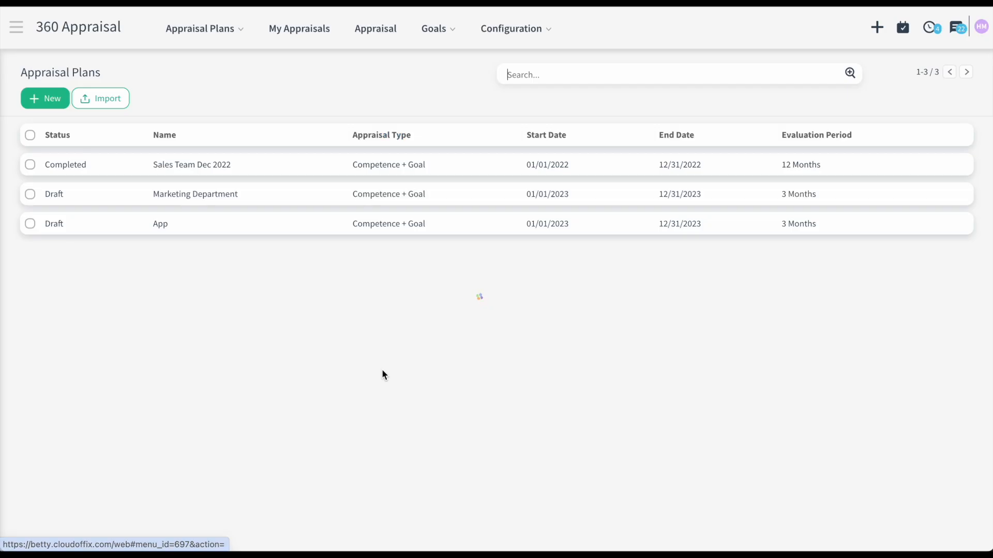
{"action": "left_click", "coordinate": [67, 106]}
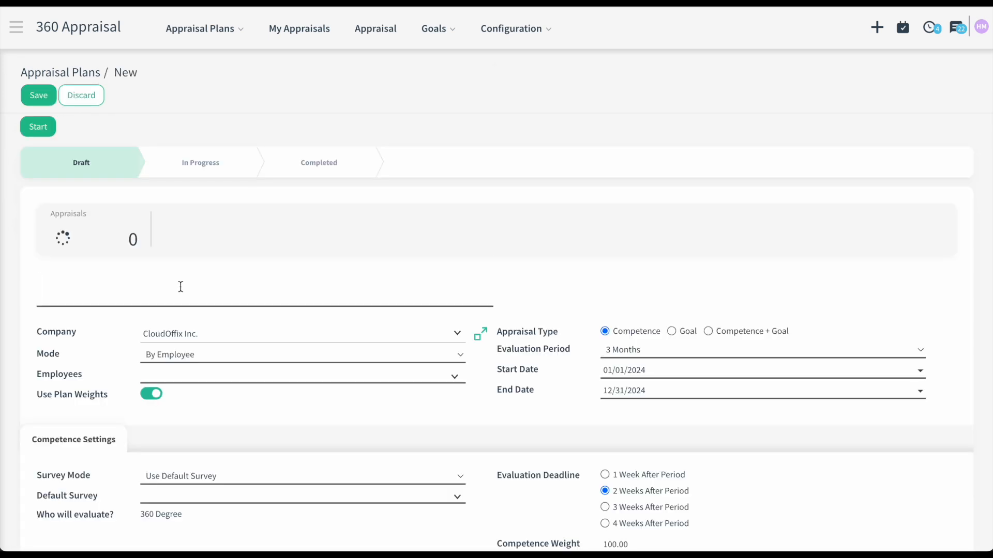
{"action": "type", "text": "Skill Appraisal"}
{"action": "scroll", "coordinate": [248, 342], "scroll_direction": "down", "scroll_amount": 1}
{"action": "left_click", "coordinate": [247, 336]}
{"action": "type", "text": "Jan"}
{"action": "key", "text": "Return"}
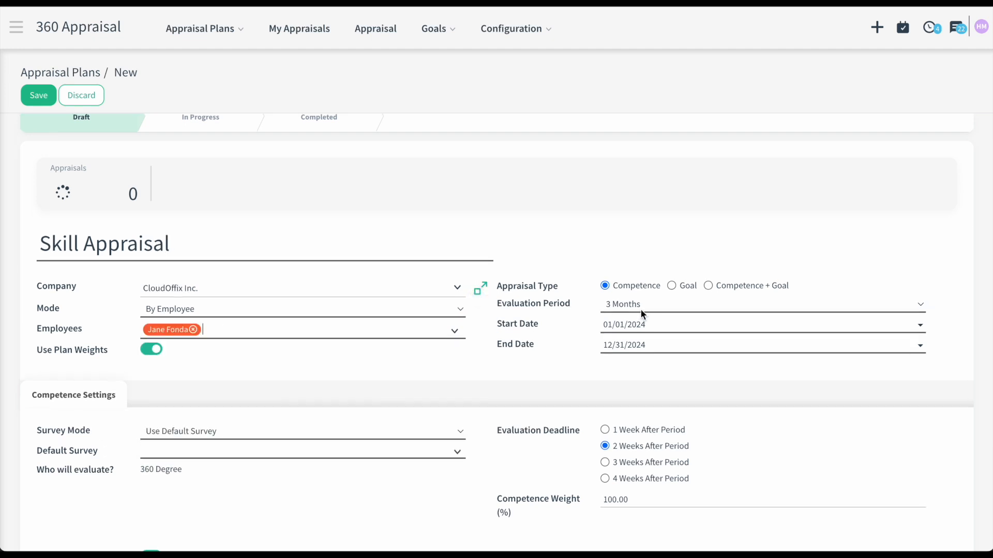
- Set a 1 Month period, 04/30/2024 to 05/31/2024, with New Employee Competence Appraisal as default survey
{"action": "left_click", "coordinate": [641, 306]}
{"action": "left_click", "coordinate": [640, 291]}
{"action": "left_click", "coordinate": [641, 325]}
{"action": "left_click", "coordinate": [759, 136]}
{"action": "left_click", "coordinate": [758, 136]}
{"action": "left_click", "coordinate": [758, 136]}
{"action": "left_click", "coordinate": [691, 373]}
{"action": "left_click", "coordinate": [672, 345]}
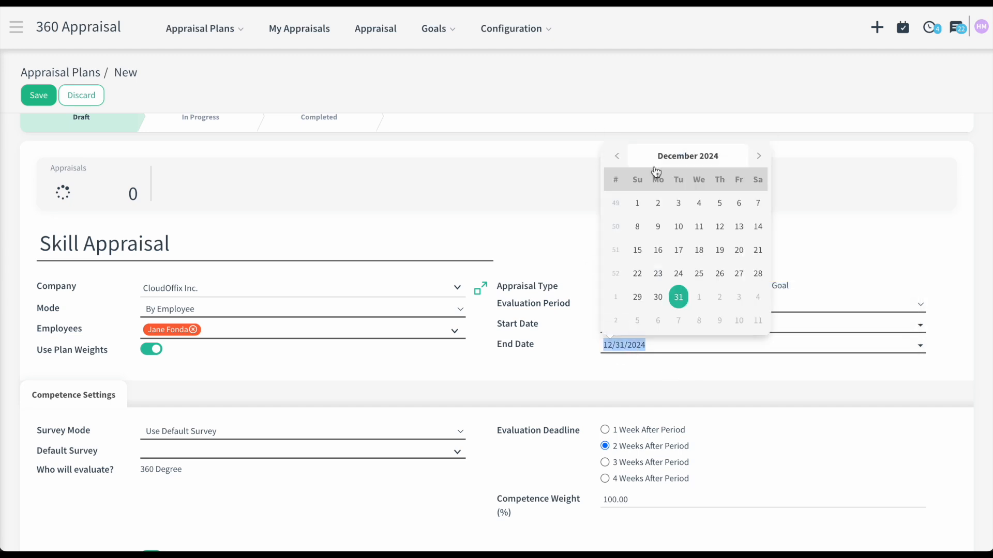
{"action": "left_click", "coordinate": [618, 157]}
{"action": "left_click", "coordinate": [677, 156]}
{"action": "left_click", "coordinate": [687, 225]}
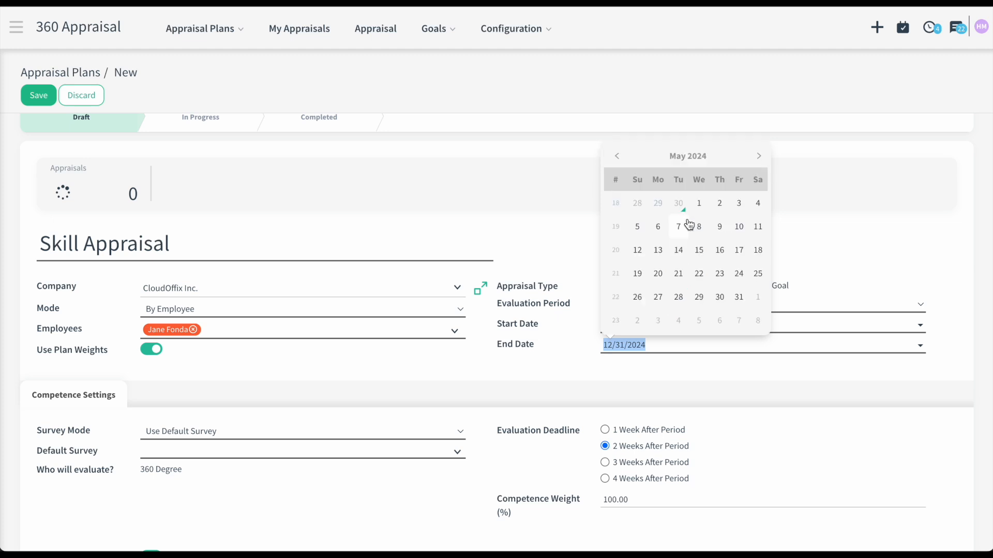
{"action": "left_click", "coordinate": [739, 296]}
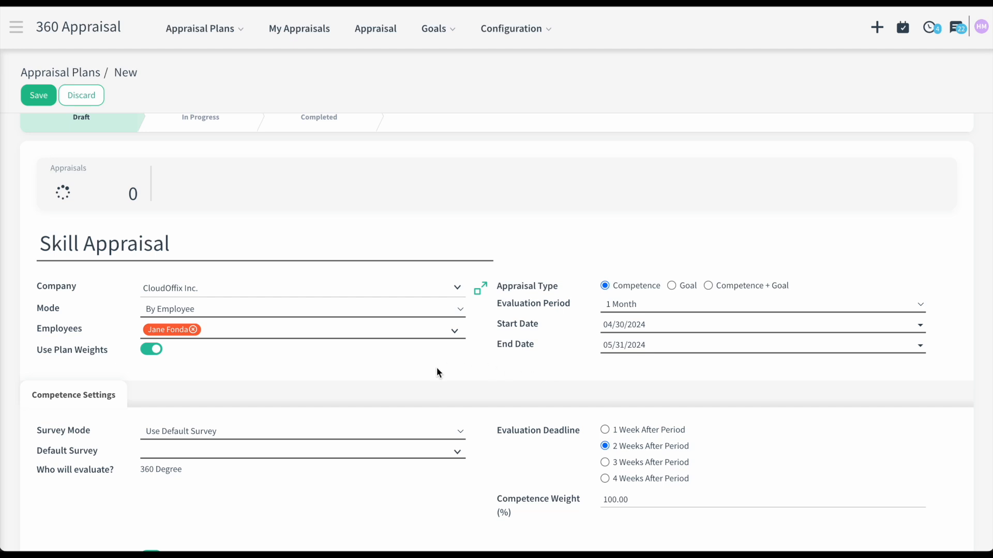
{"action": "left_click", "coordinate": [228, 453]}
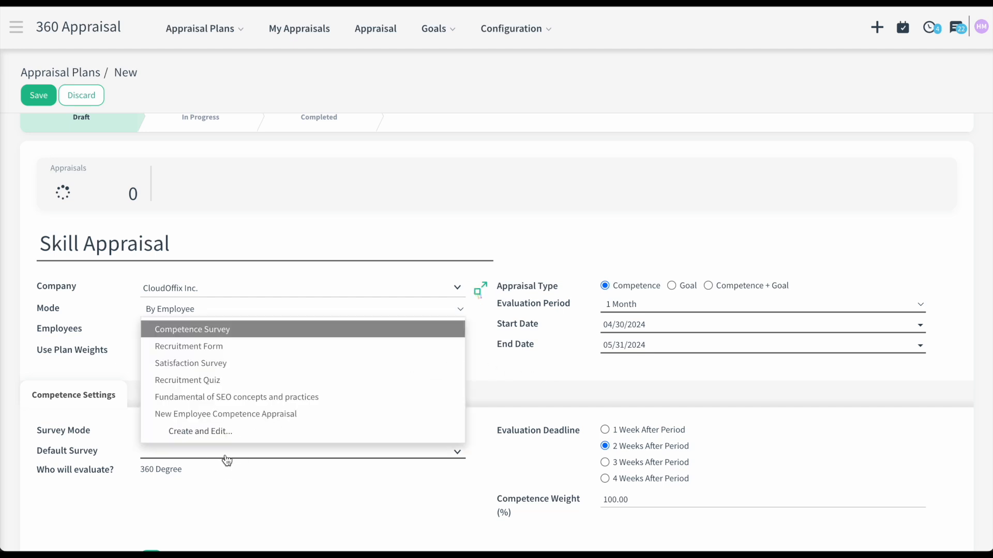
{"action": "left_click", "coordinate": [241, 418]}
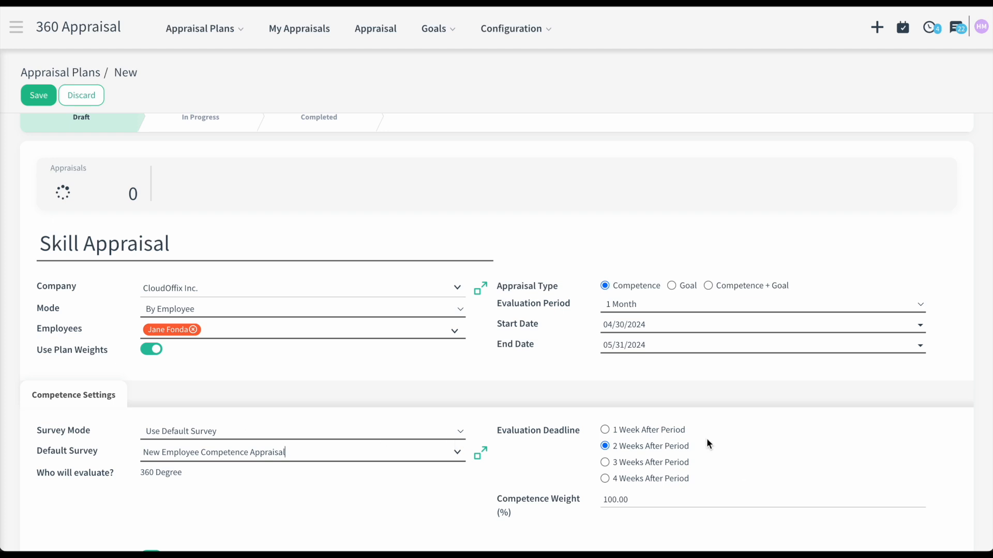
- Weight employee 10%, managers 60%, colleagues 30%, exclude sub employees and collaborators, and save
{"action": "scroll", "coordinate": [738, 462], "scroll_direction": "down", "scroll_amount": 5}
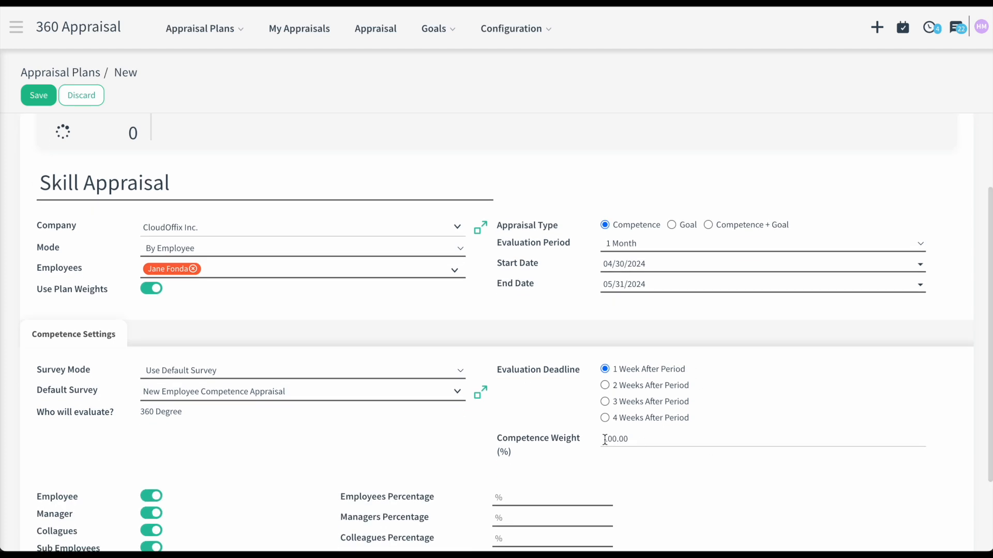
{"action": "left_click", "coordinate": [548, 399]}
{"action": "type", "text": "10"}
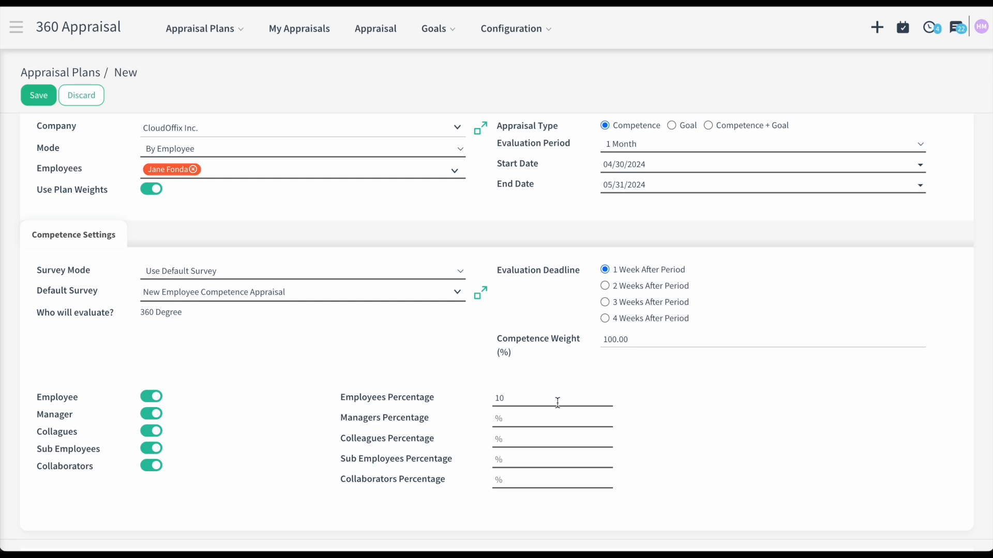
{"action": "left_click", "coordinate": [541, 416]}
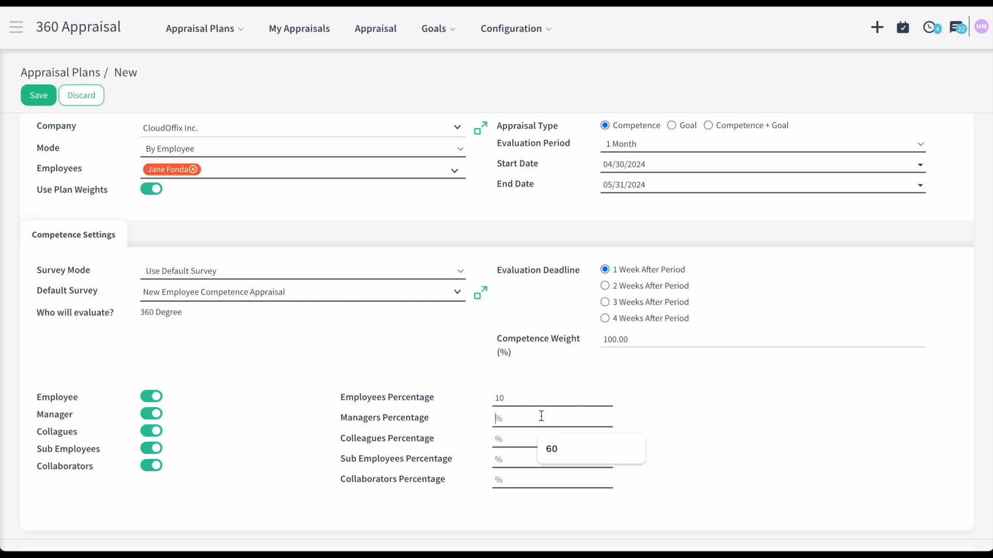
{"action": "type", "text": "60"}
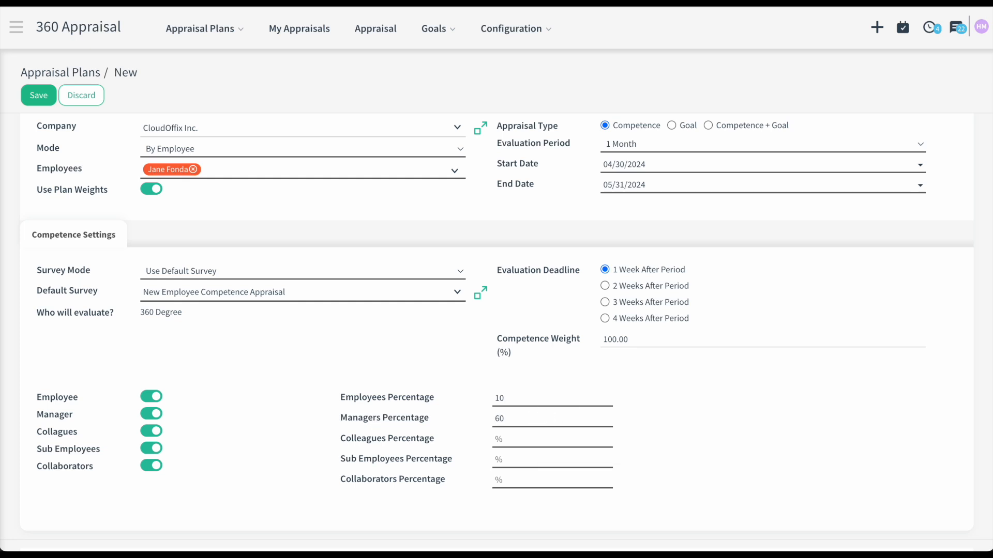
{"action": "left_click", "coordinate": [535, 437]}
{"action": "left_click", "coordinate": [586, 472]}
{"action": "left_click", "coordinate": [153, 453]}
{"action": "left_click", "coordinate": [155, 481]}
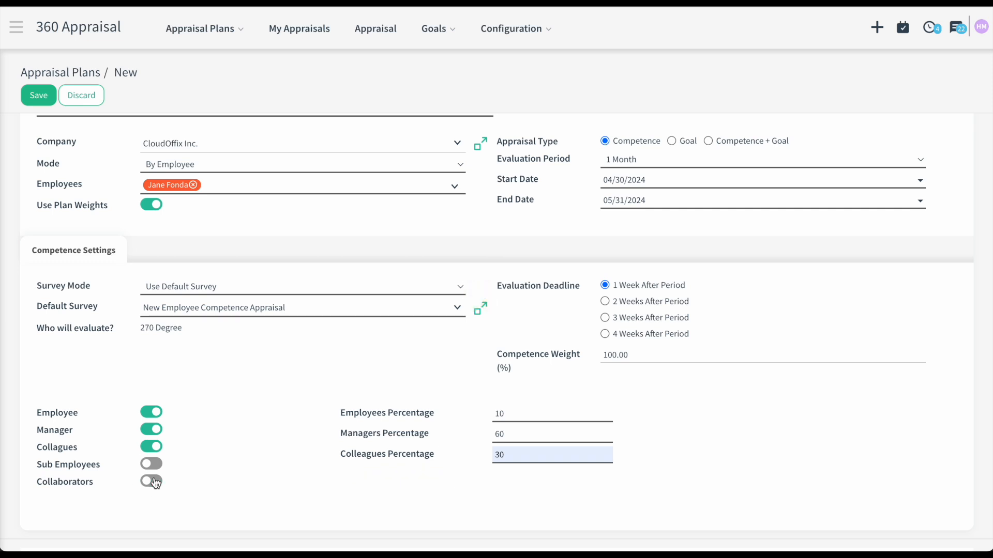
{"action": "scroll", "coordinate": [243, 456], "scroll_direction": "up", "scroll_amount": 3}
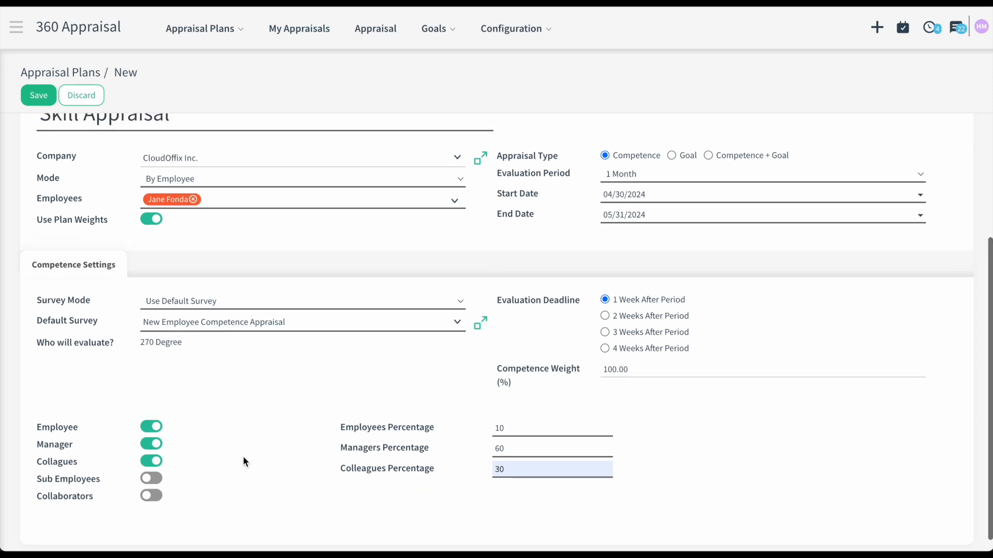
{"action": "scroll", "coordinate": [243, 456], "scroll_direction": "up", "scroll_amount": 2}
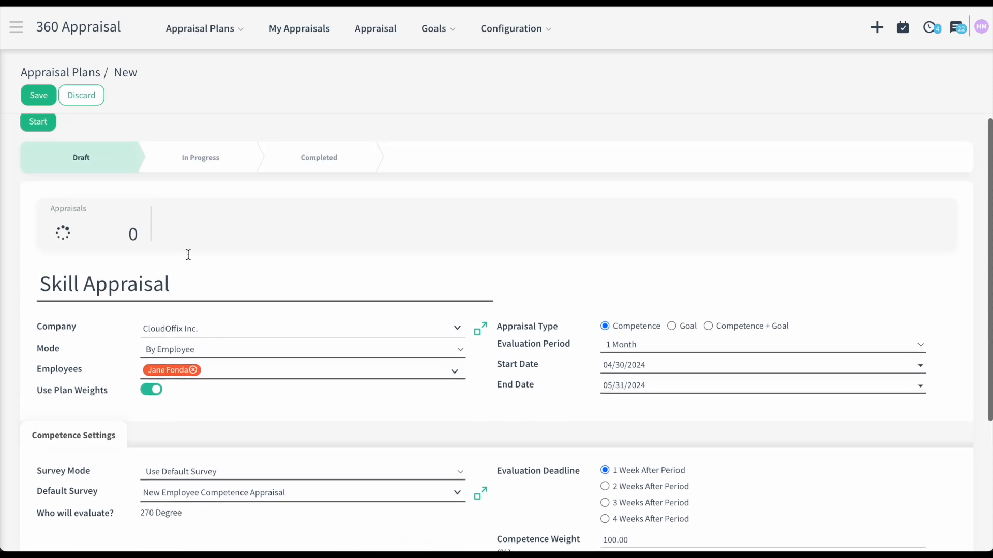
{"action": "left_click", "coordinate": [45, 95]}
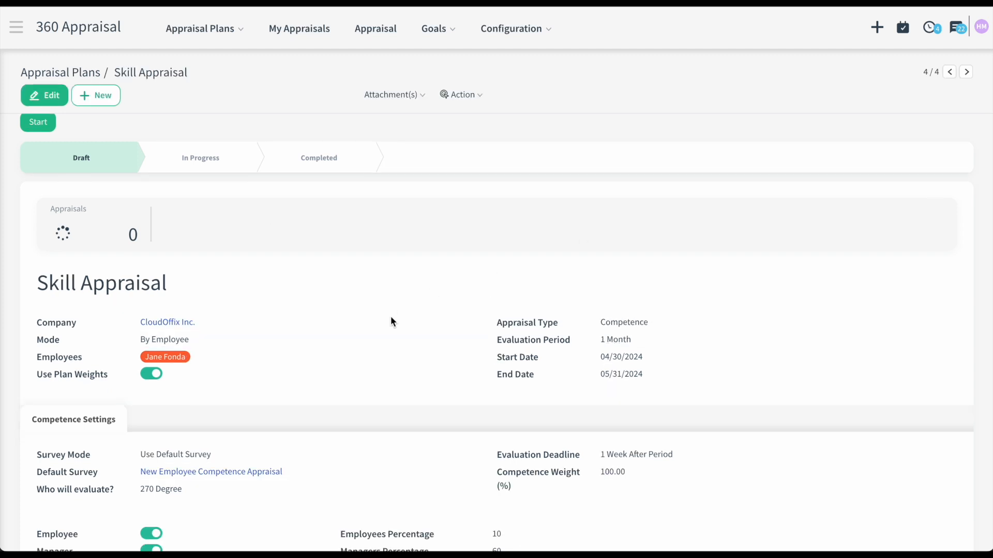
- Start the Skill Appraisal plan and open the employee's draft appraisal to review its evaluators
{"action": "left_click", "coordinate": [39, 123]}
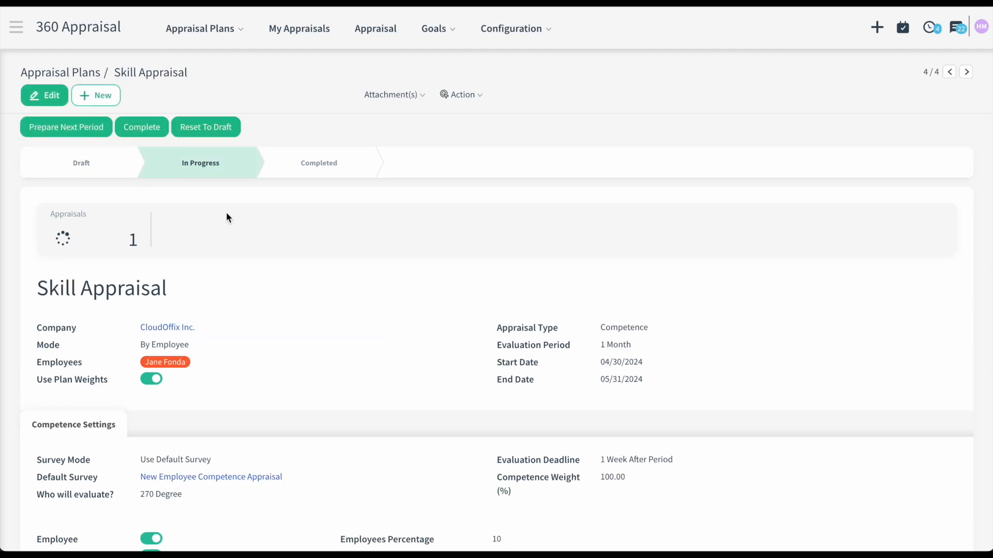
{"action": "left_click", "coordinate": [111, 240]}
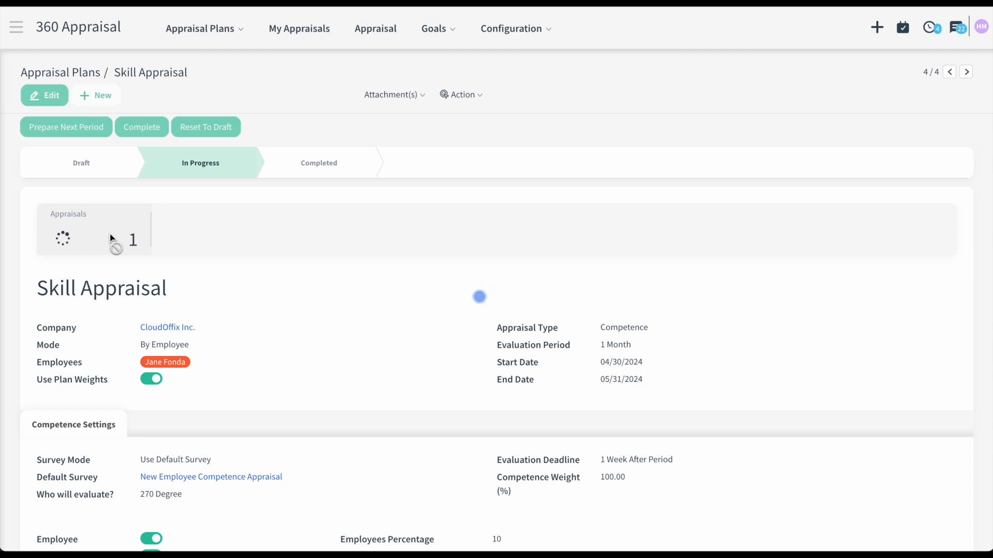
{"action": "left_click", "coordinate": [129, 166]}
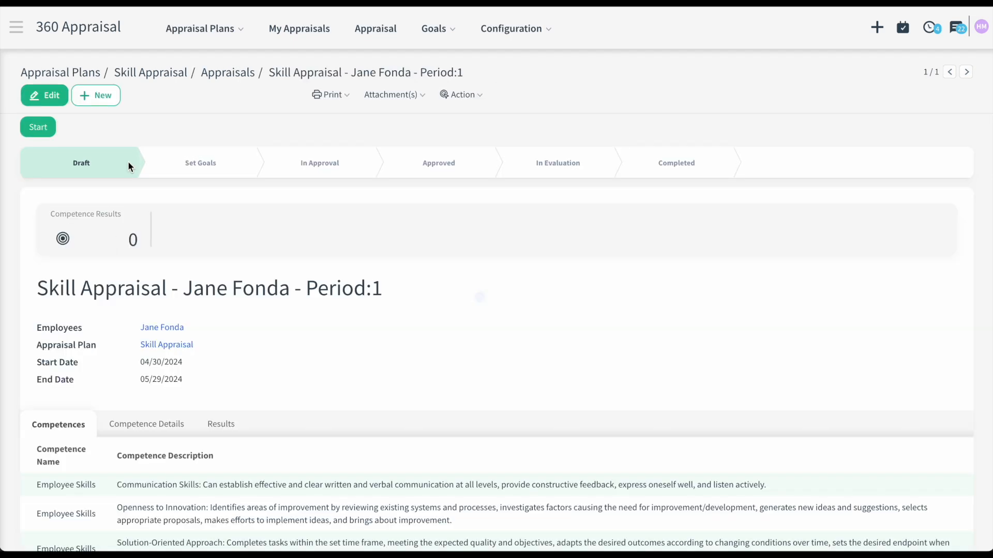
{"action": "scroll", "coordinate": [215, 251], "scroll_direction": "down", "scroll_amount": 2}
{"action": "scroll", "coordinate": [214, 251], "scroll_direction": "down", "scroll_amount": 4}
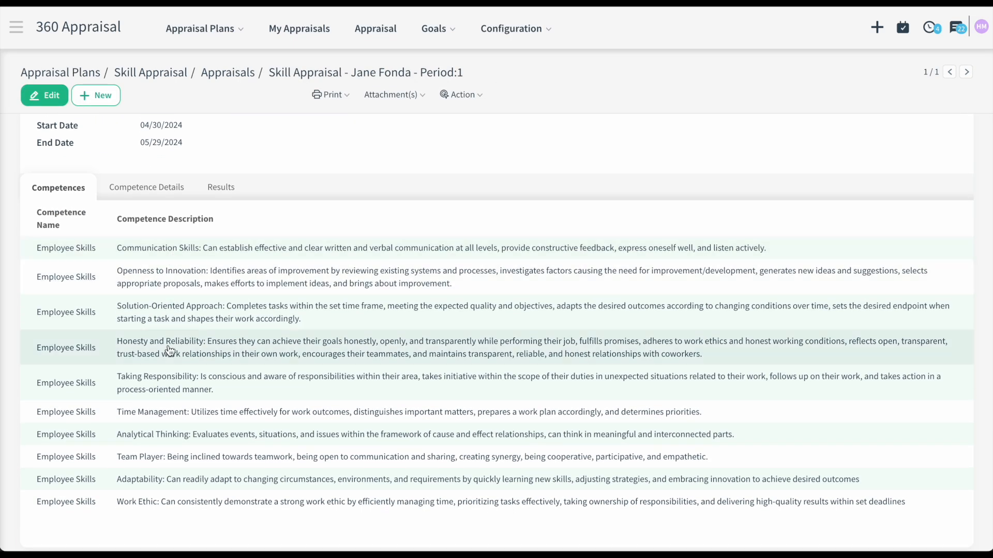
{"action": "scroll", "coordinate": [186, 289], "scroll_direction": "up", "scroll_amount": 2}
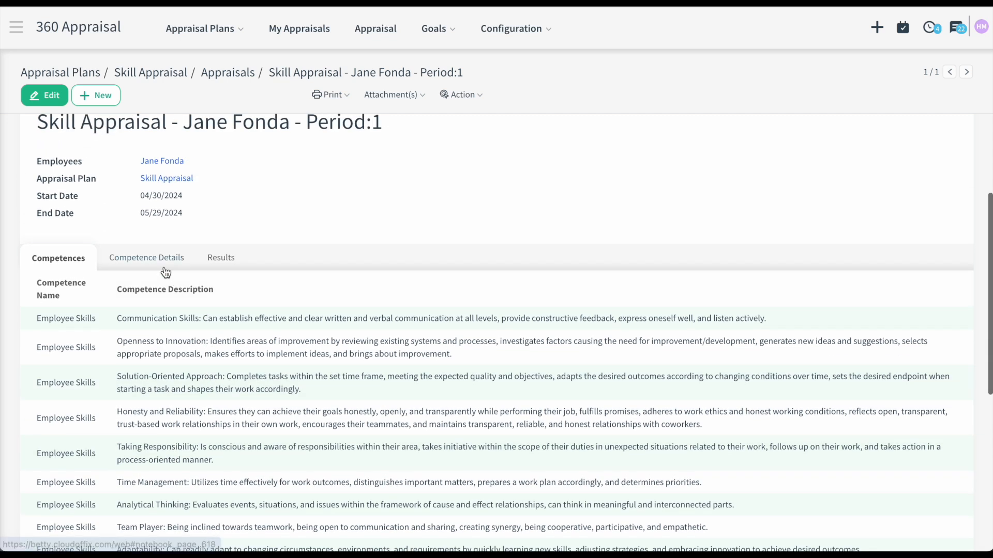
{"action": "left_click", "coordinate": [164, 266]}
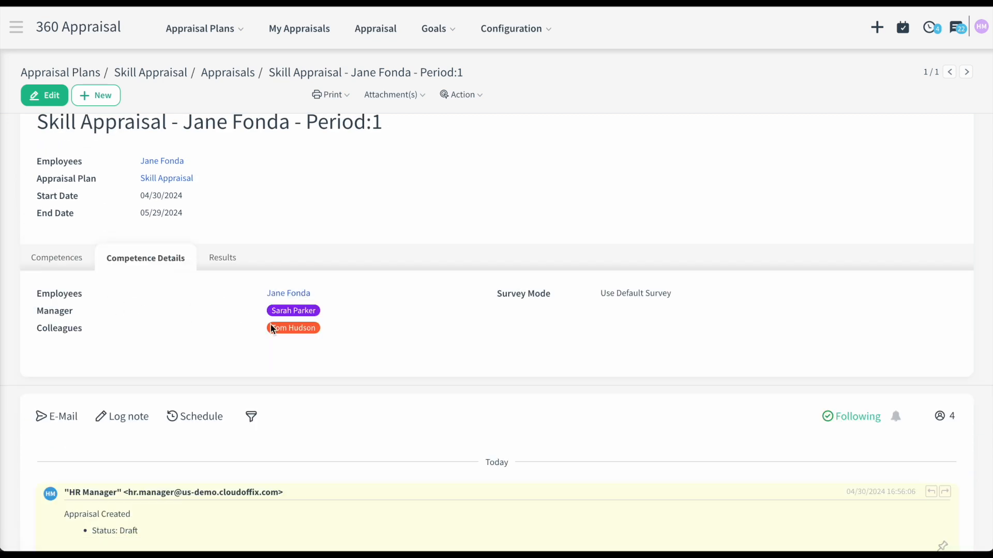
{"action": "scroll", "coordinate": [292, 336], "scroll_direction": "up", "scroll_amount": 4}
- Take the appraisal through start and approval into evaluation, then open its competence surveys
{"action": "left_click", "coordinate": [45, 132]}
{"action": "left_click", "coordinate": [46, 133]}
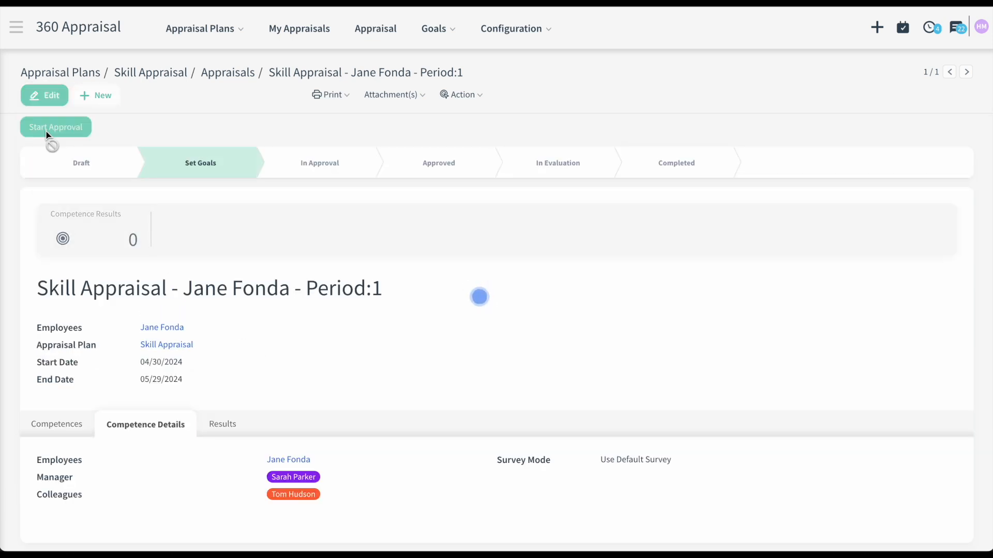
{"action": "left_click", "coordinate": [46, 134]}
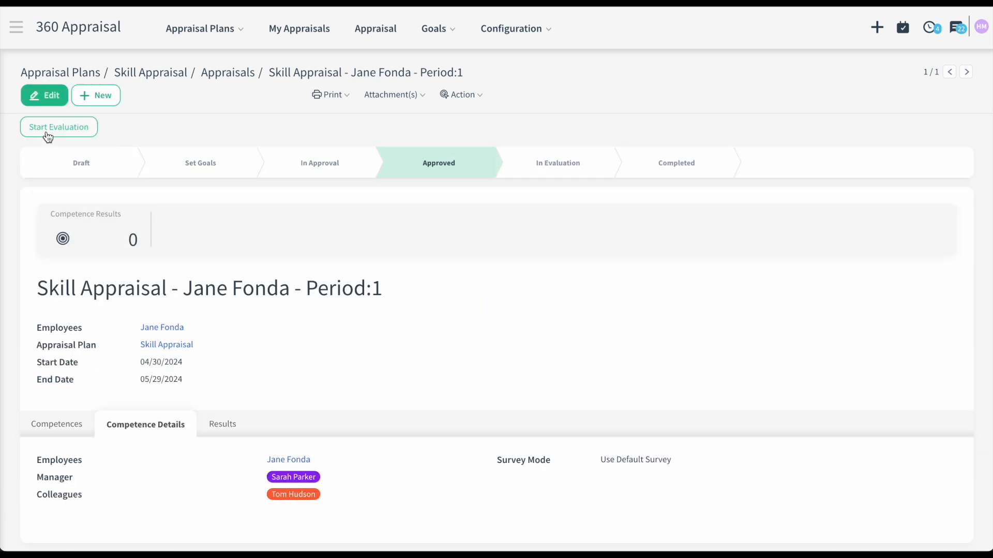
{"action": "left_click", "coordinate": [89, 247]}
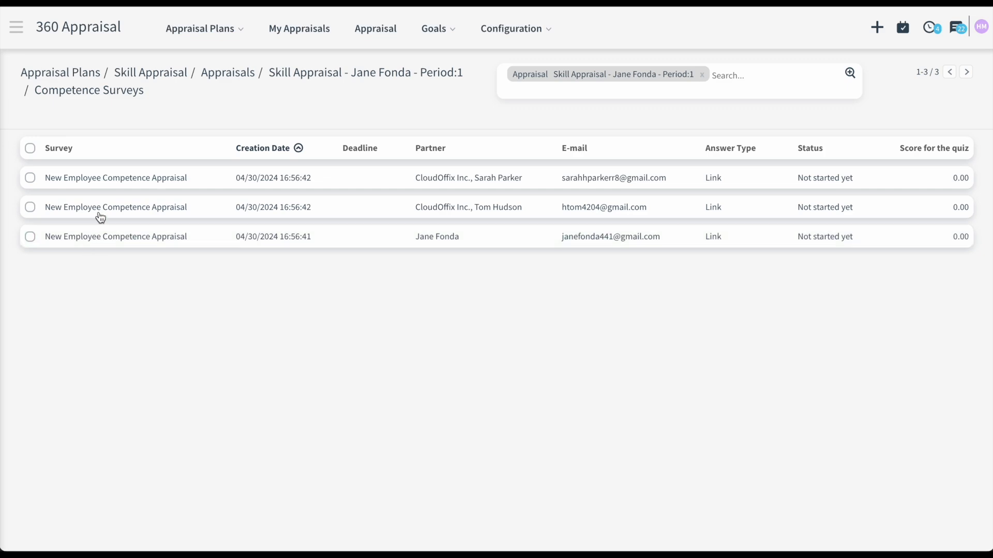
{"action": "key", "text": "ctrl+Right"}
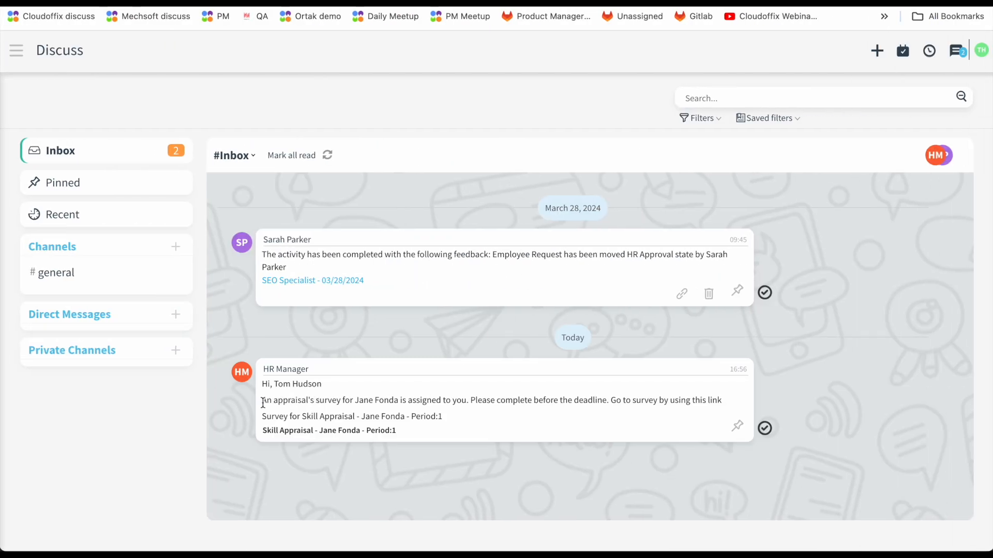
- In the manager's inbox, open the assigned New Employee Competence Appraisal survey and start it
{"action": "left_click_drag", "start_coordinate": [262, 404], "coordinate": [437, 428]}
{"action": "left_click", "coordinate": [513, 355]}
{"action": "key", "text": "ctrl+Right"}
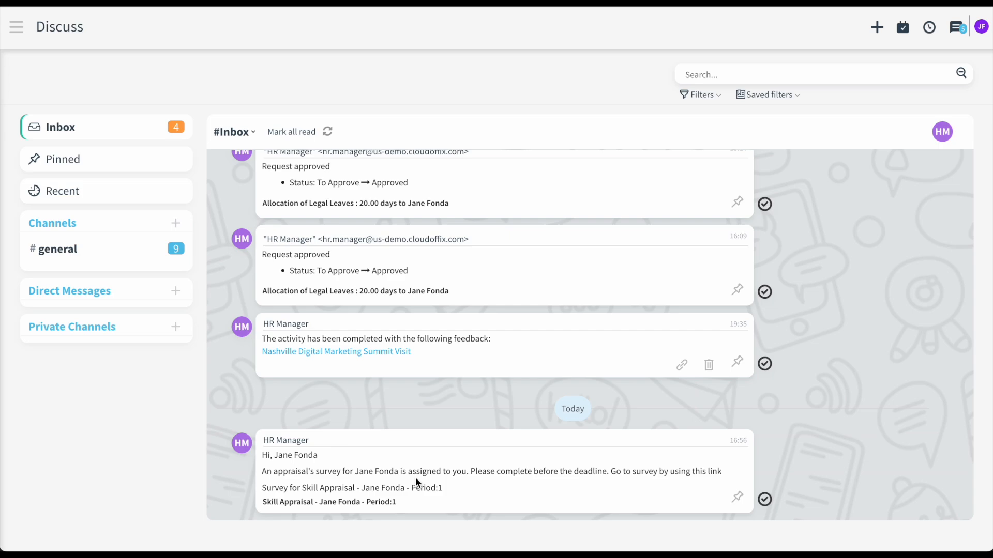
{"action": "key", "text": "ctrl+Right"}
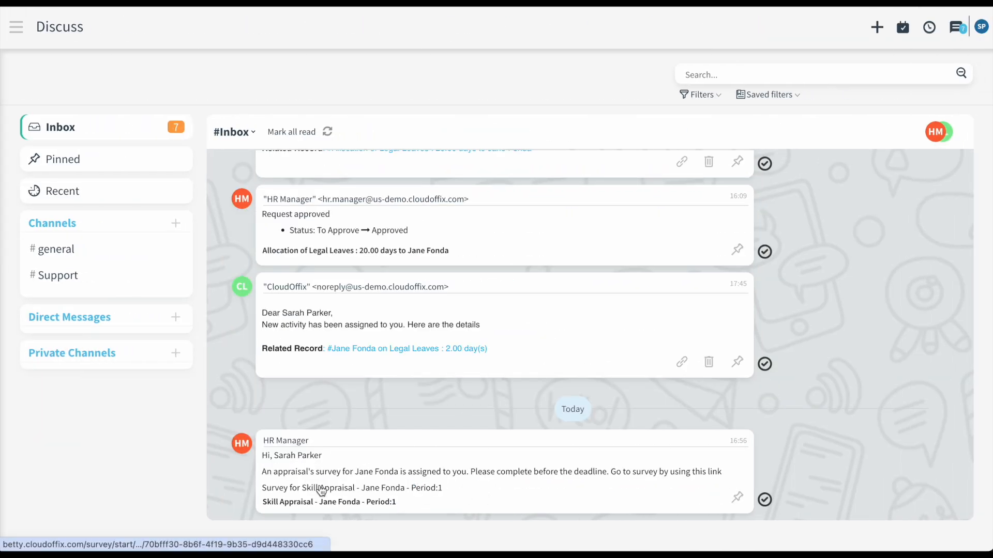
{"action": "left_click", "coordinate": [321, 488]}
{"action": "scroll", "coordinate": [321, 490], "scroll_direction": "down", "scroll_amount": 5}
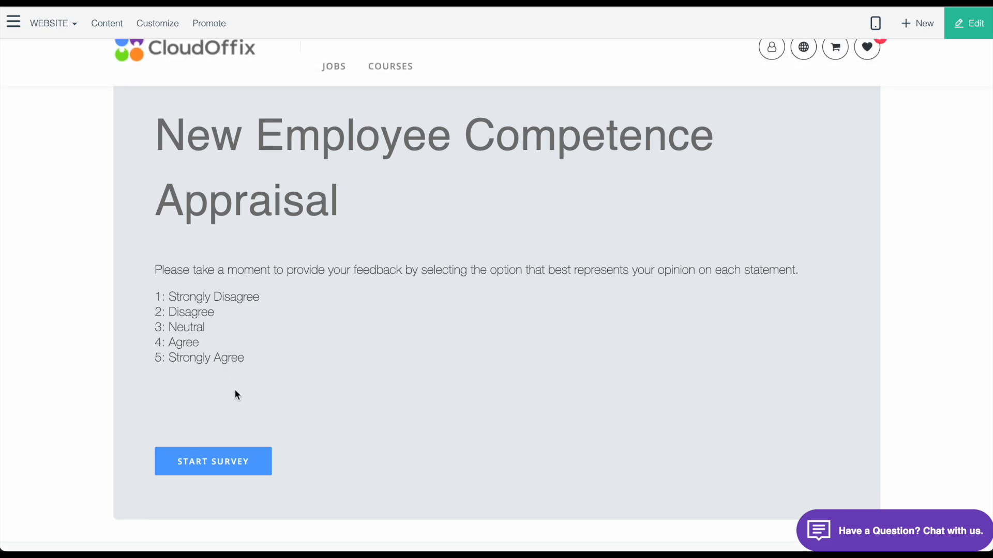
{"action": "left_click", "coordinate": [226, 464]}
- Rate Communication 4, Openness to Innovation 5, Solution-Oriented 3, Honesty 5, Taking Responsibility 4
{"action": "scroll", "coordinate": [226, 465], "scroll_direction": "down", "scroll_amount": 2}
{"action": "left_click", "coordinate": [217, 428]}
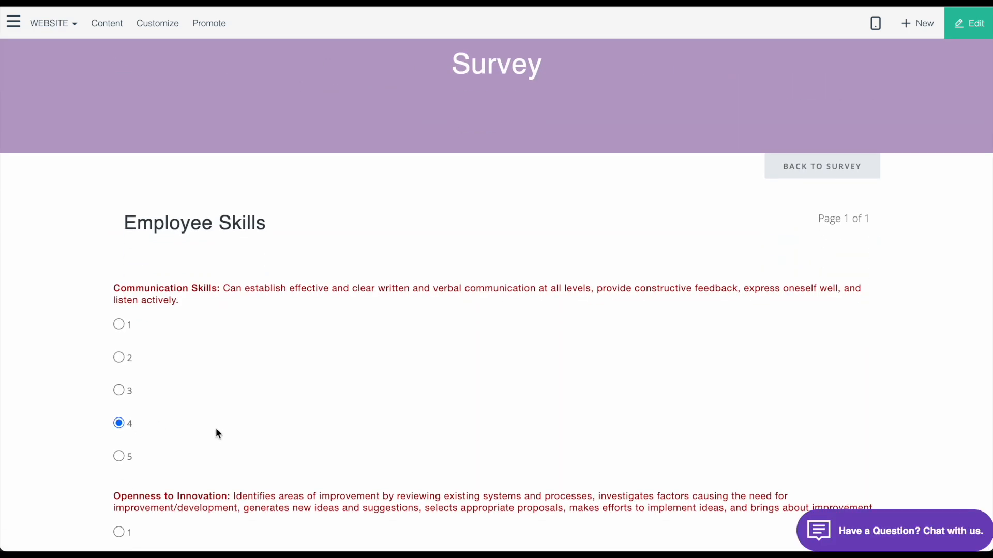
{"action": "scroll", "coordinate": [215, 427], "scroll_direction": "down", "scroll_amount": 5}
{"action": "left_click", "coordinate": [118, 429]}
{"action": "scroll", "coordinate": [118, 414], "scroll_direction": "down", "scroll_amount": 5}
{"action": "left_click", "coordinate": [118, 331]}
{"action": "scroll", "coordinate": [155, 362], "scroll_direction": "down", "scroll_amount": 1}
{"action": "scroll", "coordinate": [268, 413], "scroll_direction": "down", "scroll_amount": 4}
{"action": "left_click", "coordinate": [115, 403]}
{"action": "scroll", "coordinate": [119, 362], "scroll_direction": "down", "scroll_amount": 4}
{"action": "left_click", "coordinate": [124, 338]}
- Rate Time Management 4, Analytical Thinking 2, Team Player 4, Adaptability 5, Work Ethic 5, then submit
{"action": "scroll", "coordinate": [165, 362], "scroll_direction": "down", "scroll_amount": 4}
{"action": "left_click", "coordinate": [121, 335]}
{"action": "scroll", "coordinate": [150, 340], "scroll_direction": "down", "scroll_amount": 2}
{"action": "left_click", "coordinate": [120, 348]}
{"action": "scroll", "coordinate": [223, 385], "scroll_direction": "down", "scroll_amount": 5}
{"action": "left_click", "coordinate": [120, 333]}
{"action": "scroll", "coordinate": [178, 394], "scroll_direction": "down", "scroll_amount": 3}
{"action": "scroll", "coordinate": [178, 399], "scroll_direction": "down", "scroll_amount": 3}
{"action": "left_click", "coordinate": [118, 332]}
{"action": "scroll", "coordinate": [124, 362], "scroll_direction": "down", "scroll_amount": 3}
{"action": "left_click", "coordinate": [119, 396]}
{"action": "left_click", "coordinate": [165, 461]}
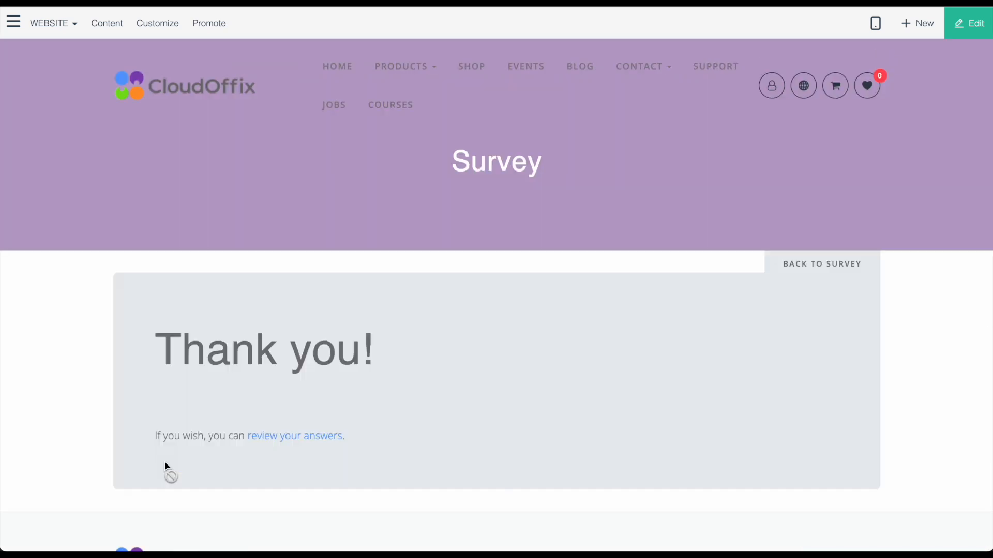
- Review the submitted survey answers
{"action": "left_click", "coordinate": [305, 437]}
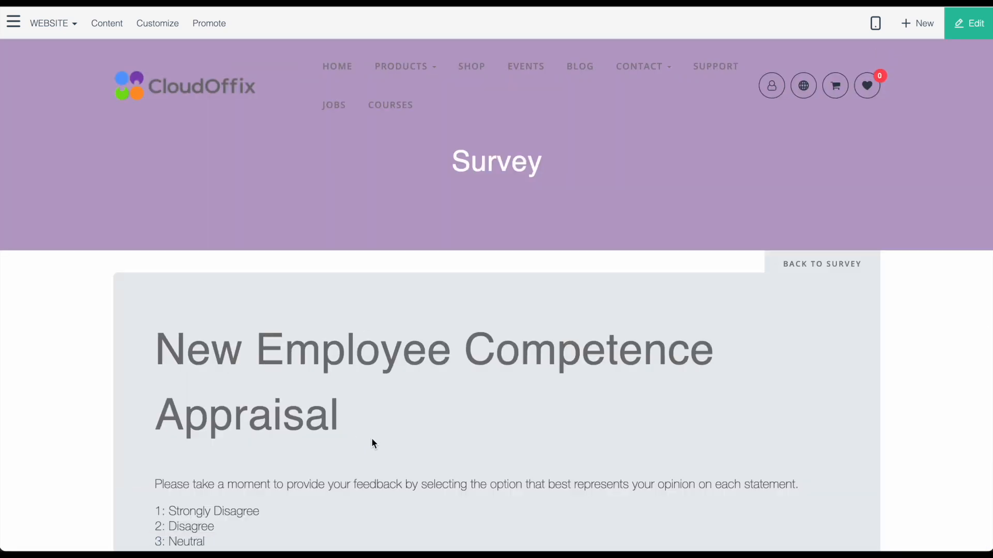
{"action": "scroll", "coordinate": [372, 441], "scroll_direction": "down", "scroll_amount": 5}
{"action": "scroll", "coordinate": [373, 444], "scroll_direction": "down", "scroll_amount": 15}
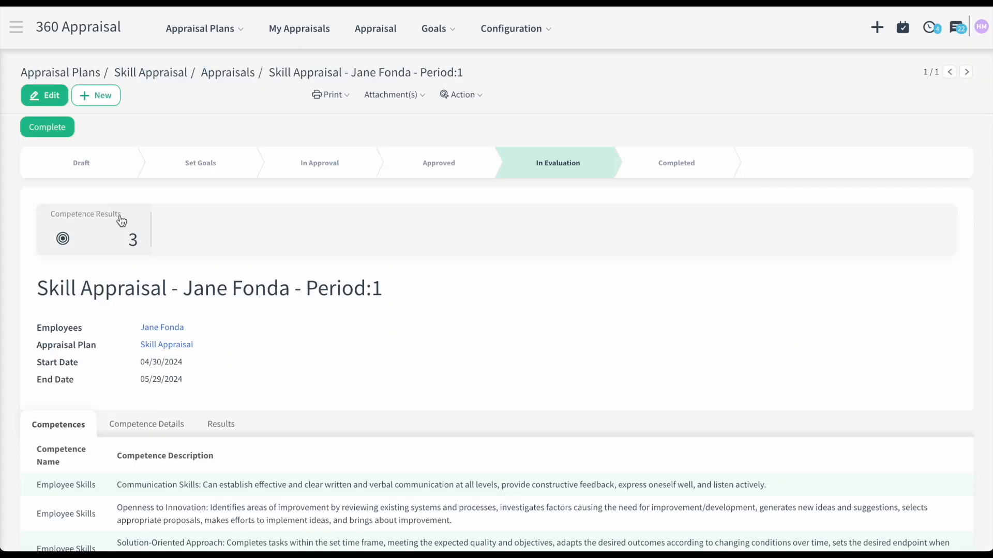
- Check the competence results and the appraisal list showing 33% completion and a 49.20 score
{"action": "left_click", "coordinate": [121, 221]}
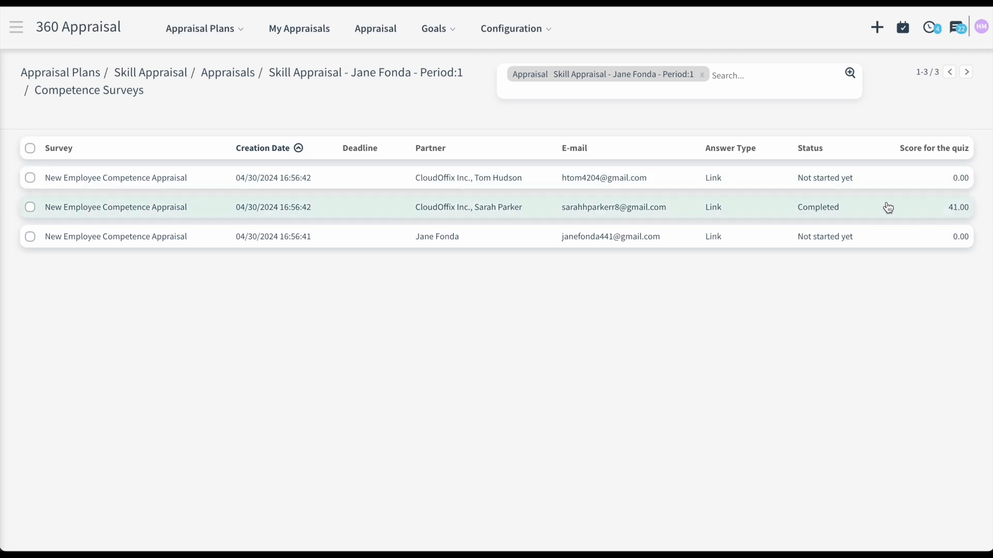
{"action": "left_click", "coordinate": [363, 75]}
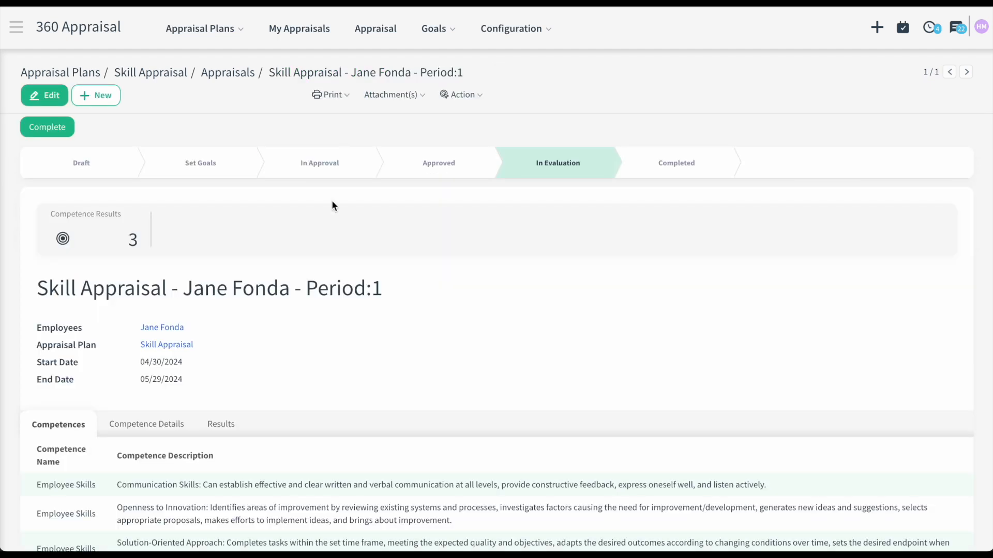
{"action": "left_click", "coordinate": [253, 75]}
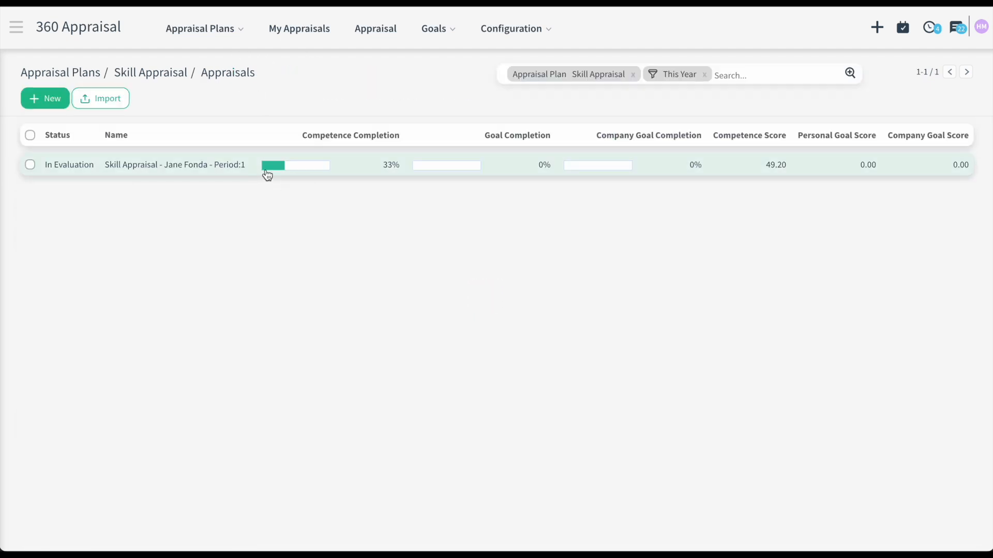
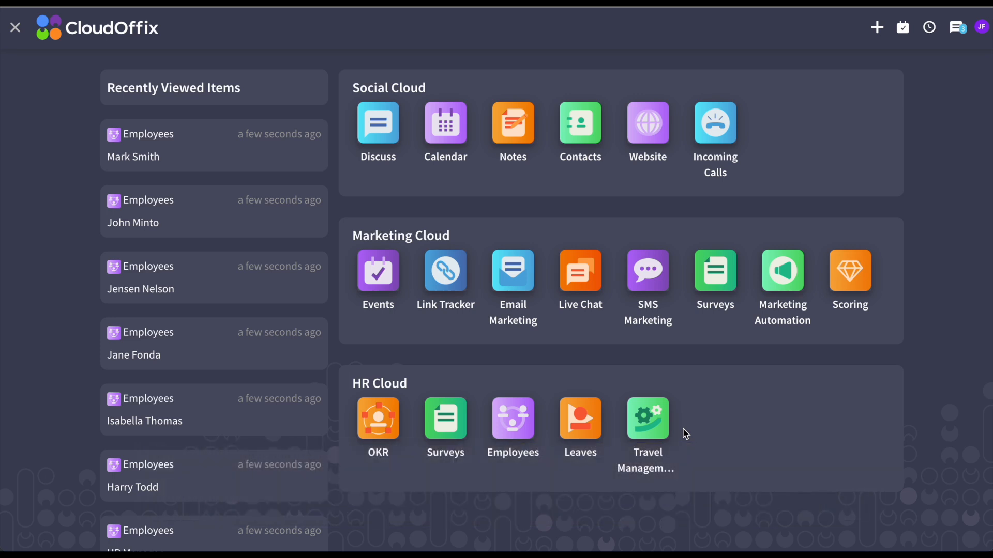
- Create a Legal Leaves request for April 9–10, 2024, described as 'Family visit'
{"action": "left_click", "coordinate": [585, 416]}
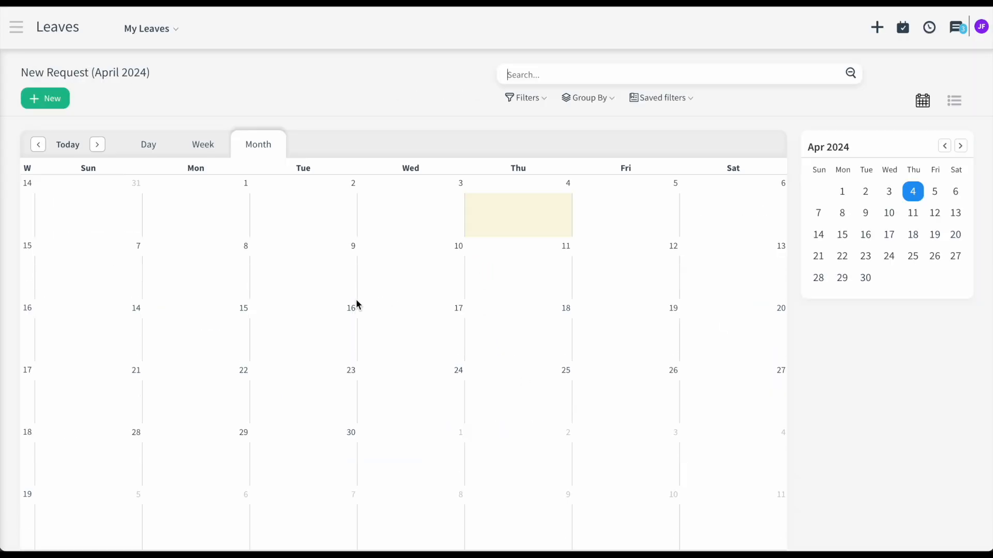
{"action": "left_click_drag", "start_coordinate": [324, 269], "coordinate": [450, 271]}
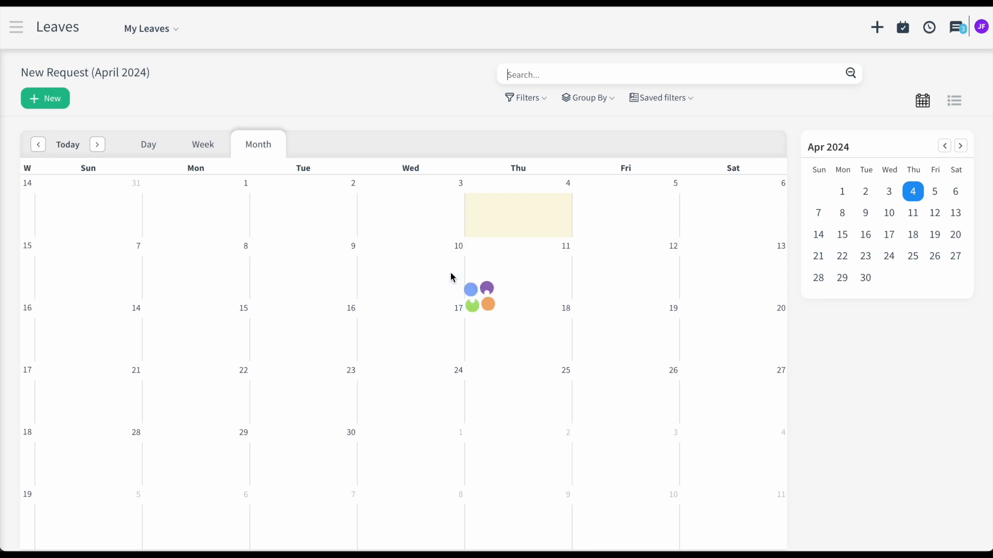
{"action": "left_click", "coordinate": [421, 231]}
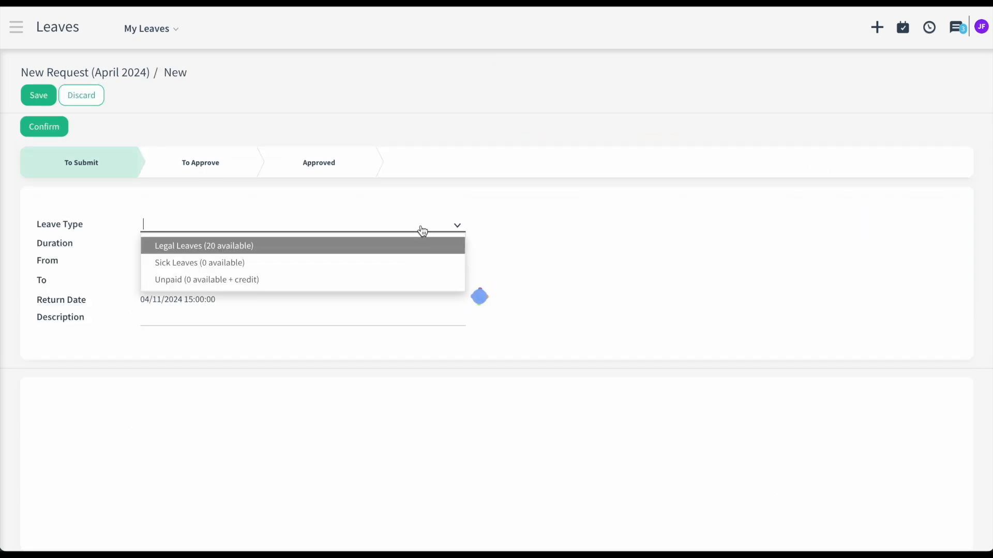
{"action": "left_click", "coordinate": [398, 245]}
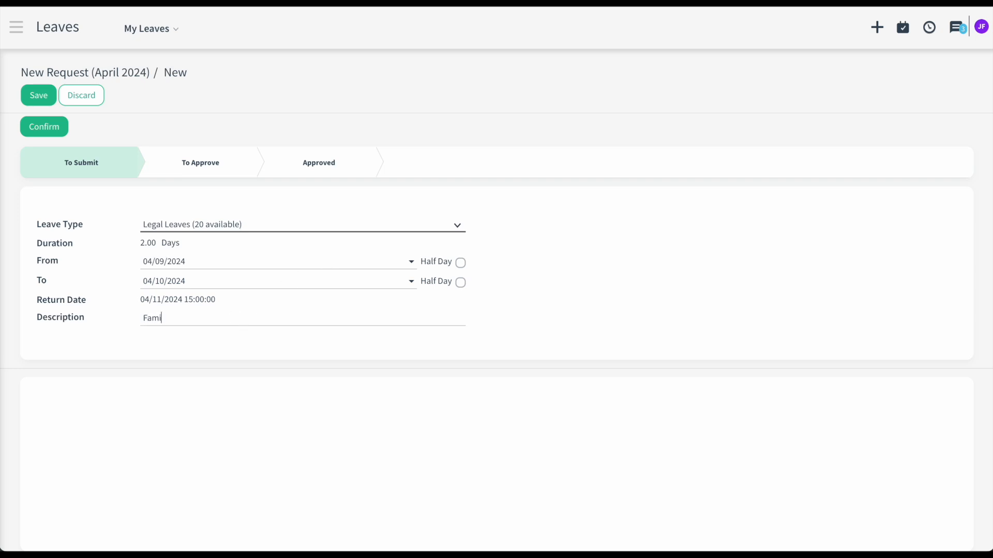
{"action": "key", "text": "ctrl+s"}
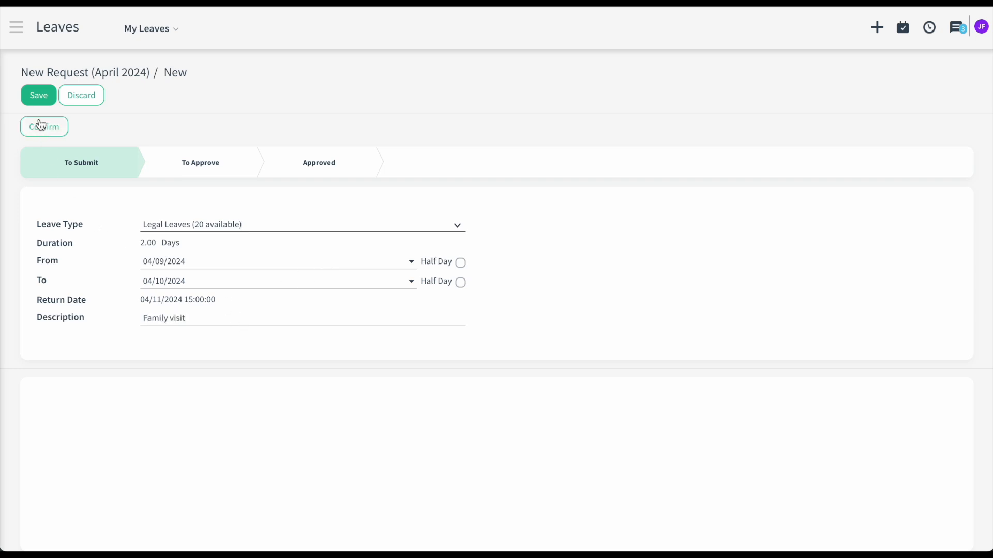
- Confirm the leave request and check its planned approval activity
{"action": "left_click", "coordinate": [49, 127]}
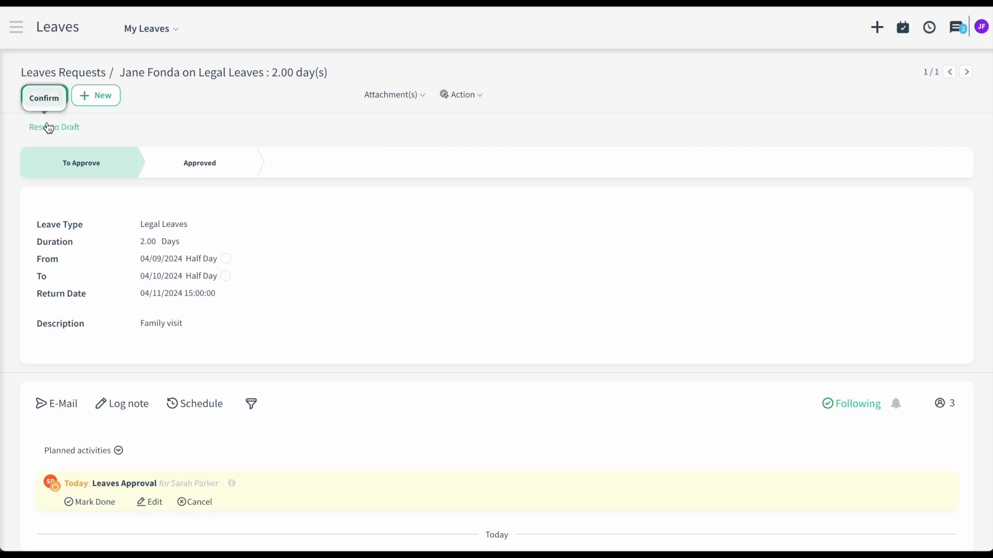
{"action": "left_click", "coordinate": [238, 487]}
{"action": "scroll", "coordinate": [237, 491], "scroll_direction": "down", "scroll_amount": 2}
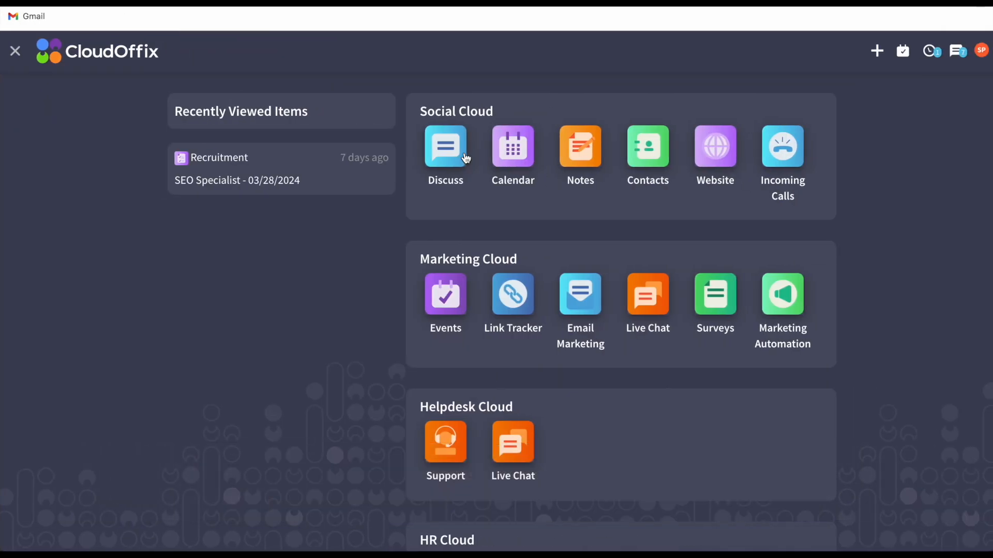
- As the manager, open the leave request from the Discuss inbox and approve it
{"action": "left_click", "coordinate": [467, 155]}
{"action": "left_click", "coordinate": [420, 487]}
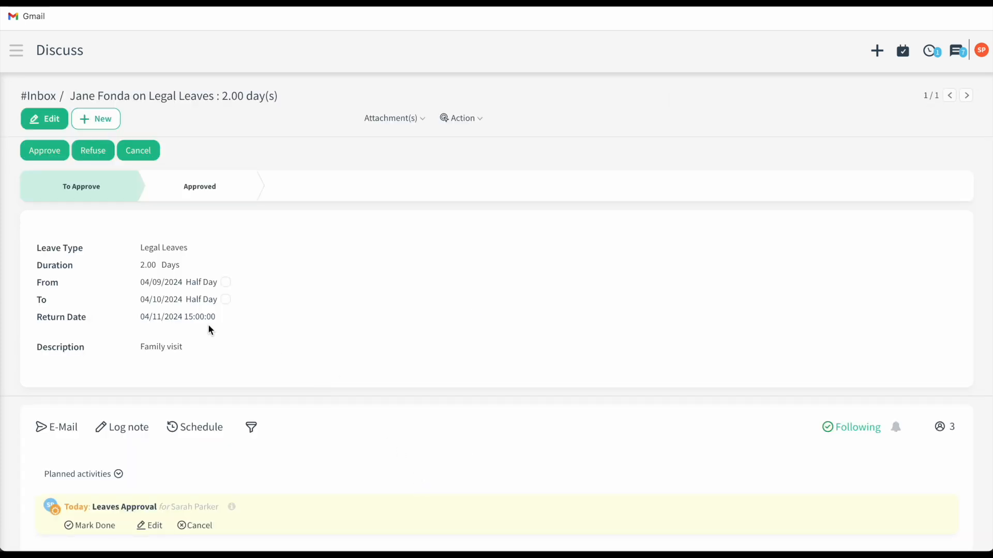
{"action": "left_click", "coordinate": [57, 144]}
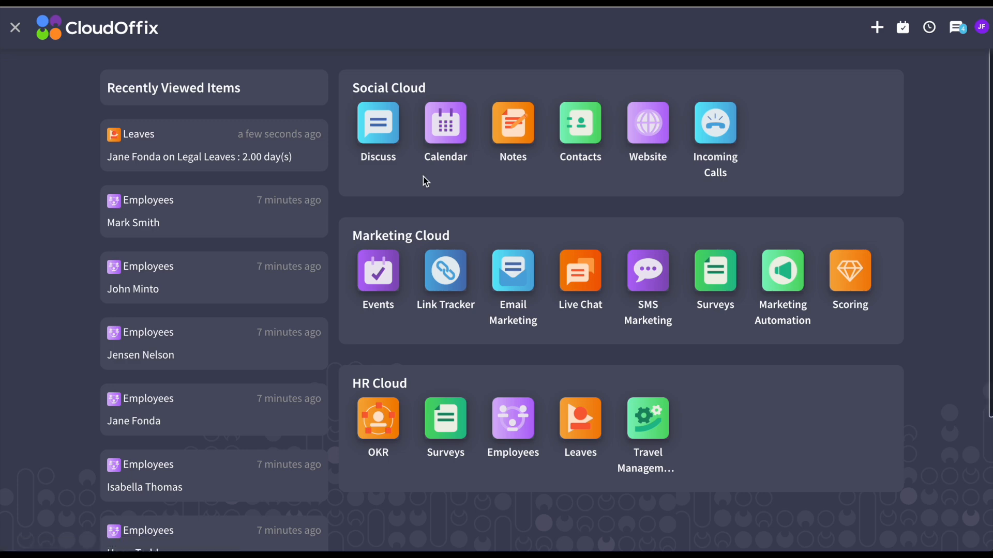
{"action": "left_click", "coordinate": [386, 134]}
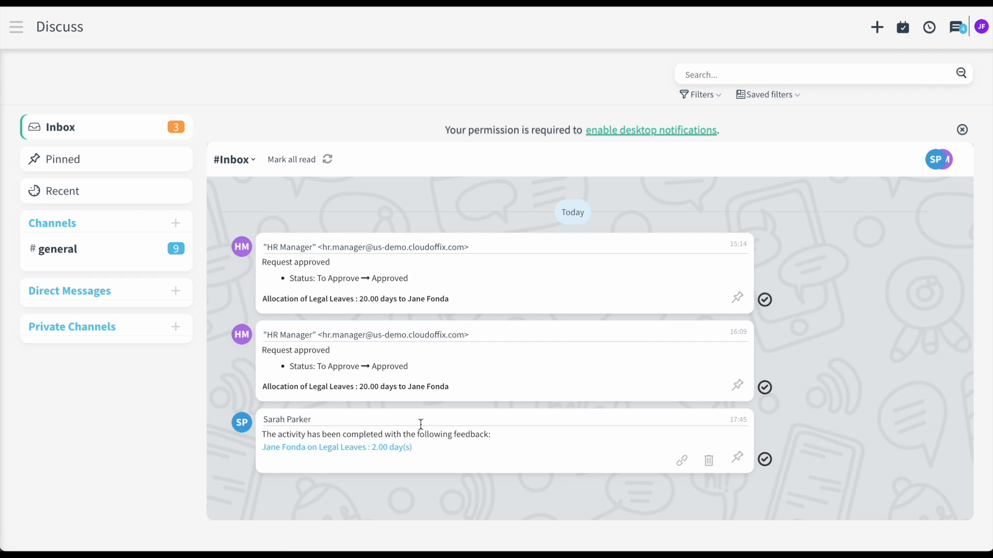
{"action": "left_click", "coordinate": [20, 28]}
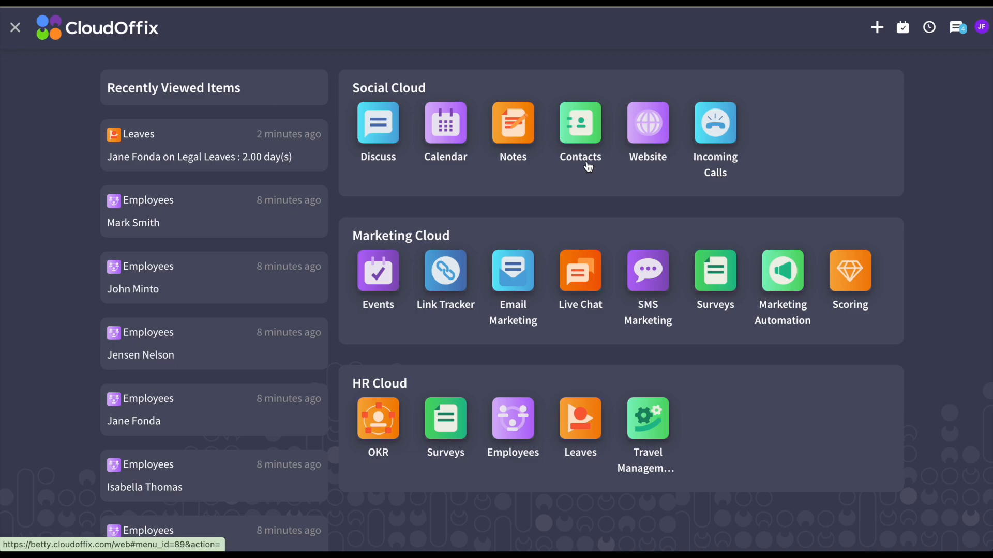
{"action": "left_click", "coordinate": [523, 417]}
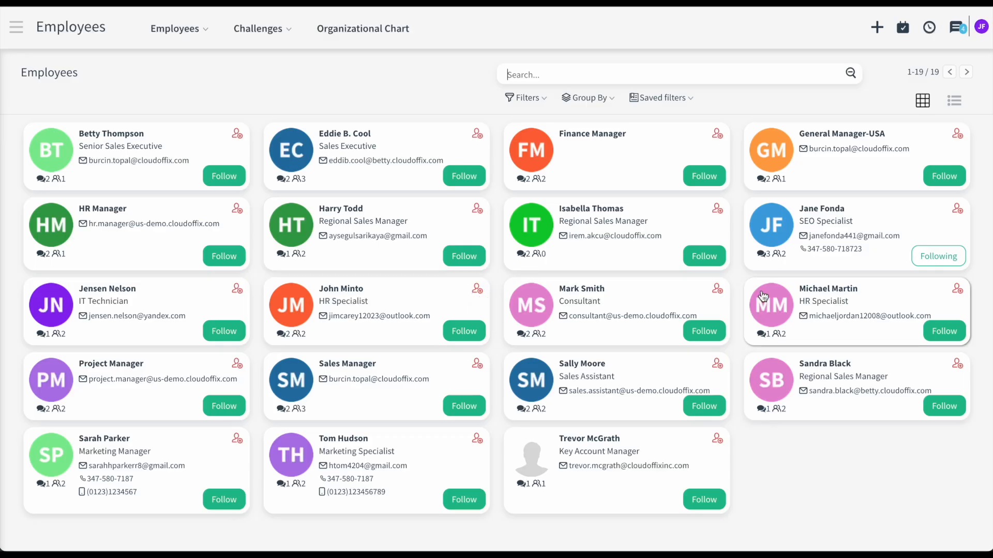
{"action": "left_click", "coordinate": [908, 218]}
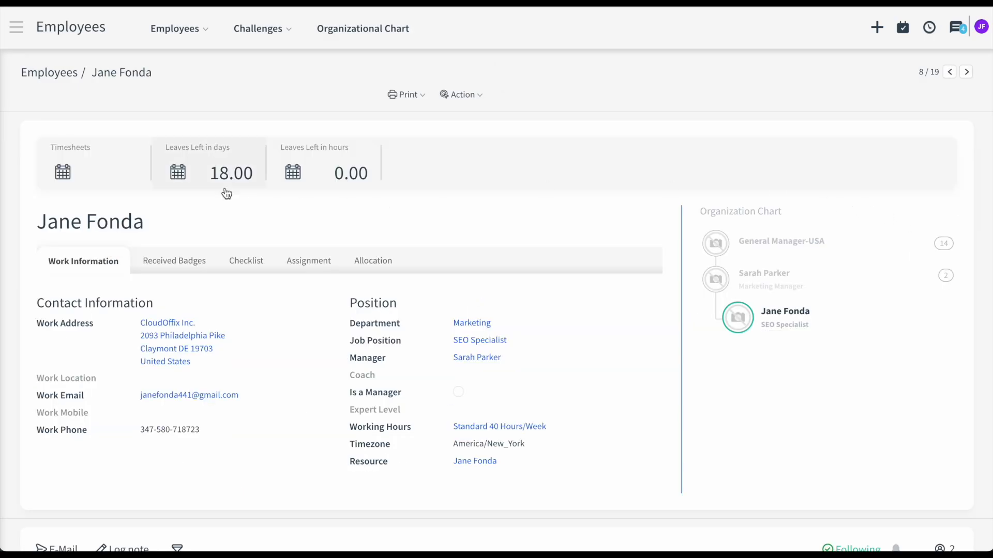
{"action": "left_click", "coordinate": [254, 182]}
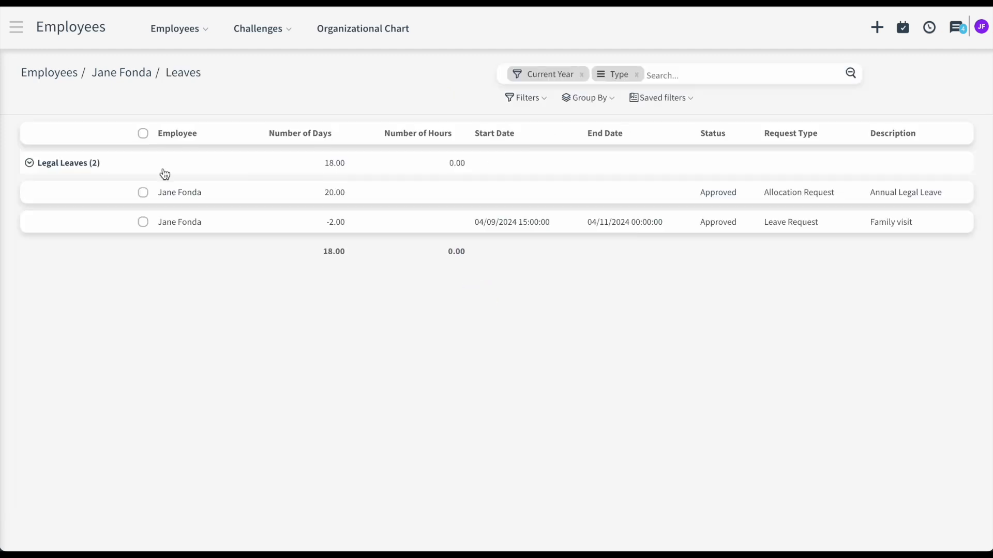
{"action": "left_click", "coordinate": [164, 172]}
{"action": "left_click", "coordinate": [45, 78]}
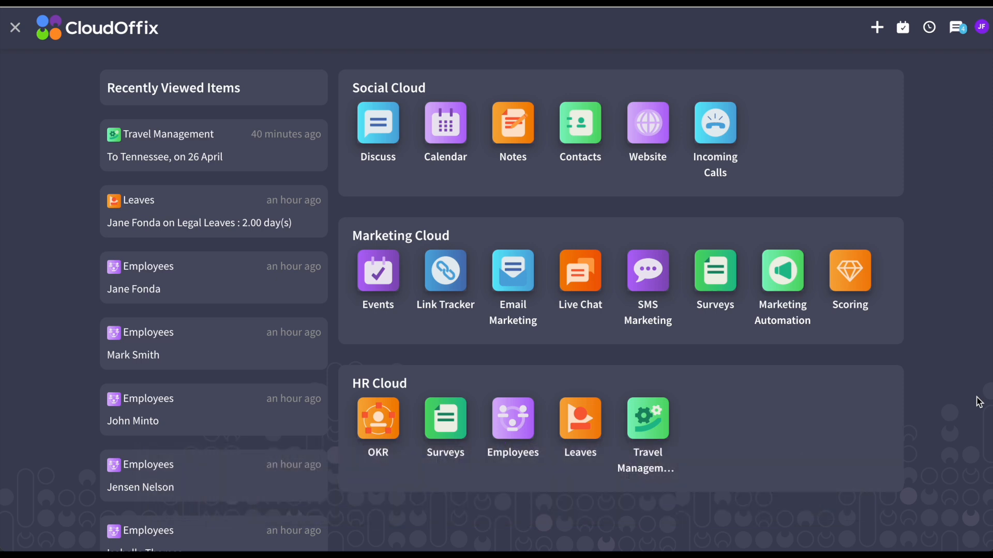
- Start a new Travel Management trip with HR Manager as responsible
{"action": "left_click", "coordinate": [663, 416]}
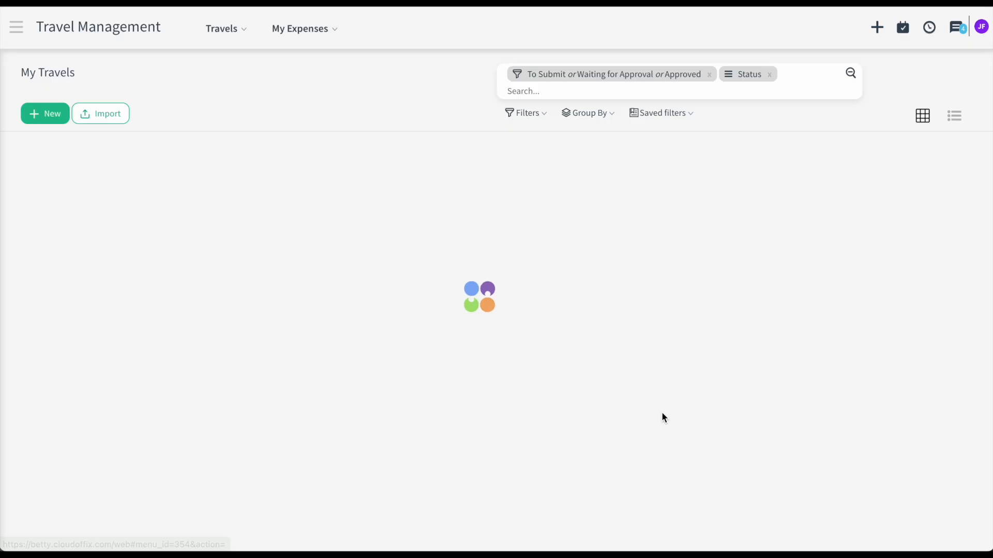
{"action": "left_click", "coordinate": [57, 118]}
{"action": "scroll", "coordinate": [362, 346], "scroll_direction": "down", "scroll_amount": 2}
{"action": "type", "text": "HR"}
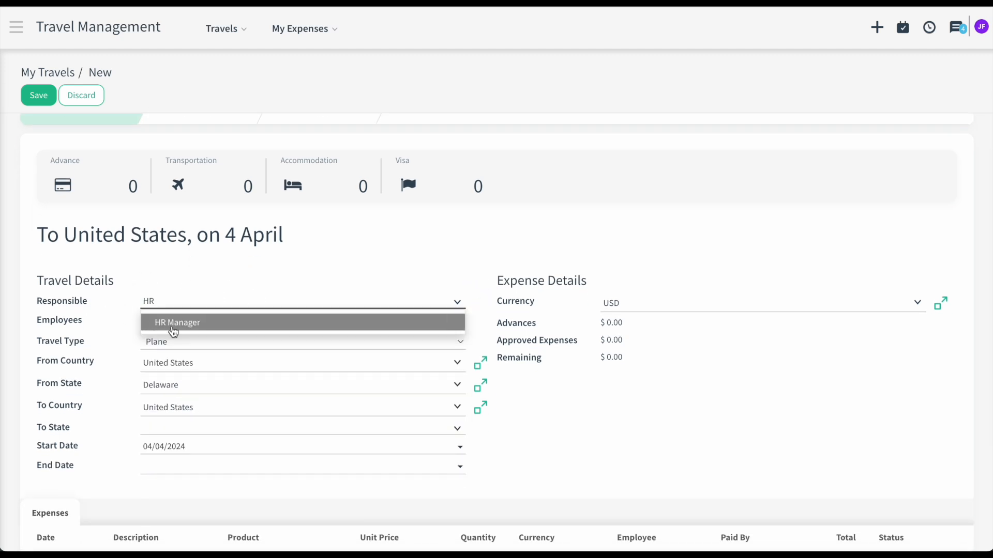
{"action": "left_click", "coordinate": [173, 323]}
- Set destination state Tennessee and dates 04/24–04/29/2024, then save the trip
{"action": "scroll", "coordinate": [210, 367], "scroll_direction": "down", "scroll_amount": 1}
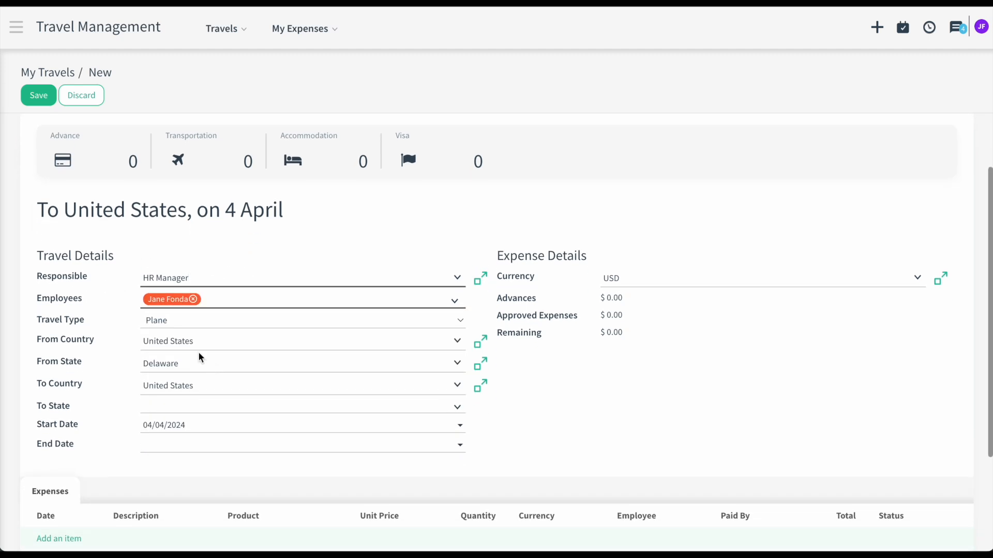
{"action": "left_click", "coordinate": [199, 407]}
{"action": "type", "text": "Te"}
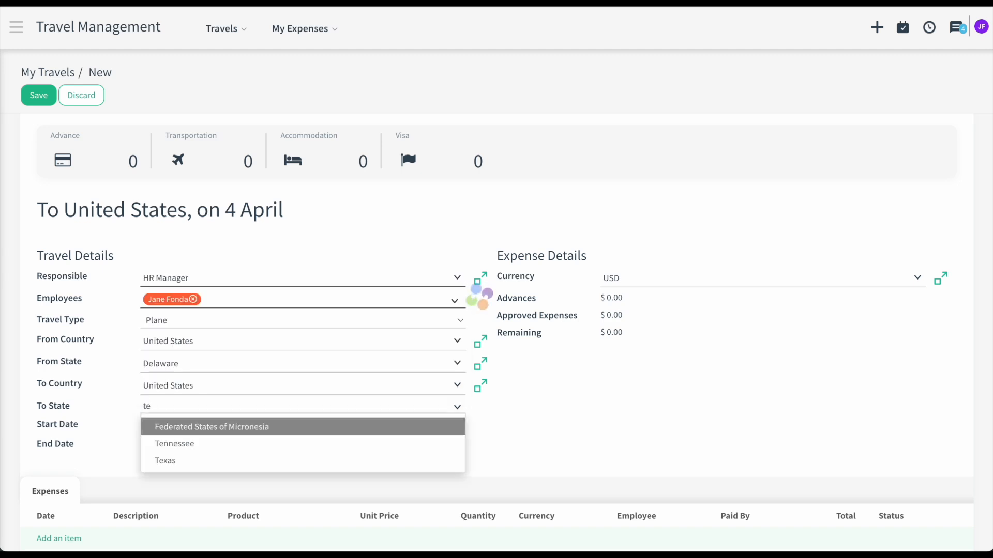
{"action": "left_click", "coordinate": [195, 445]}
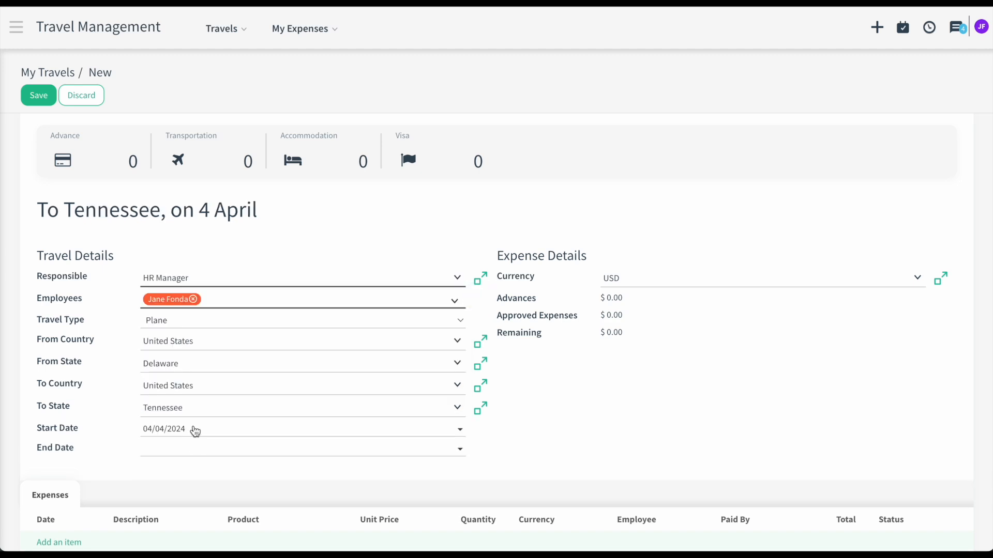
{"action": "left_click", "coordinate": [195, 432]}
{"action": "left_click", "coordinate": [238, 357]}
{"action": "left_click", "coordinate": [217, 454]}
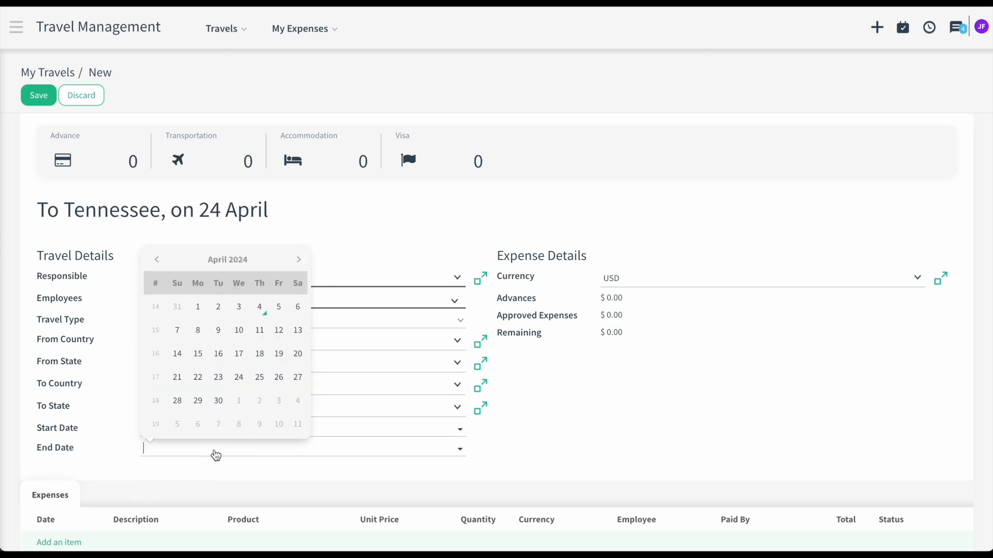
{"action": "left_click", "coordinate": [198, 402]}
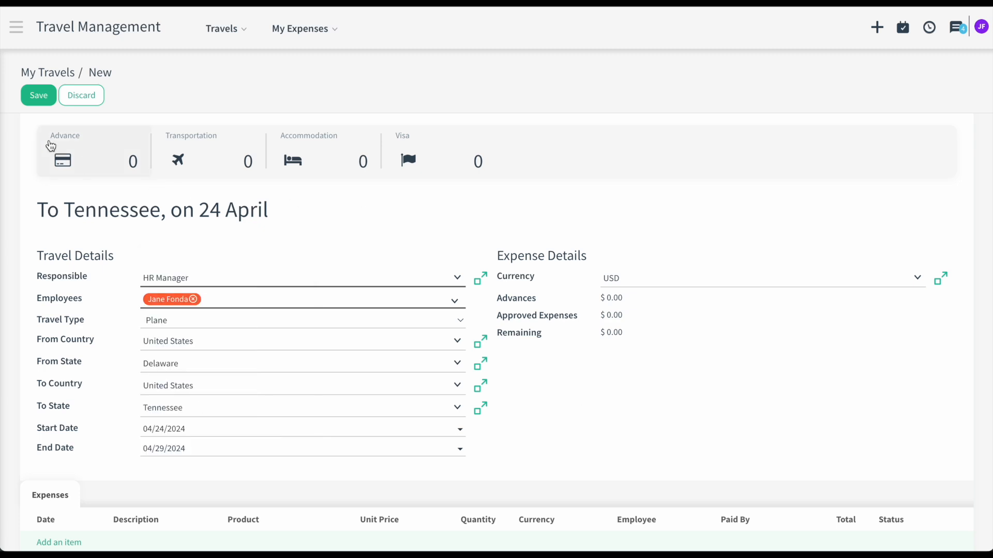
{"action": "left_click", "coordinate": [41, 102]}
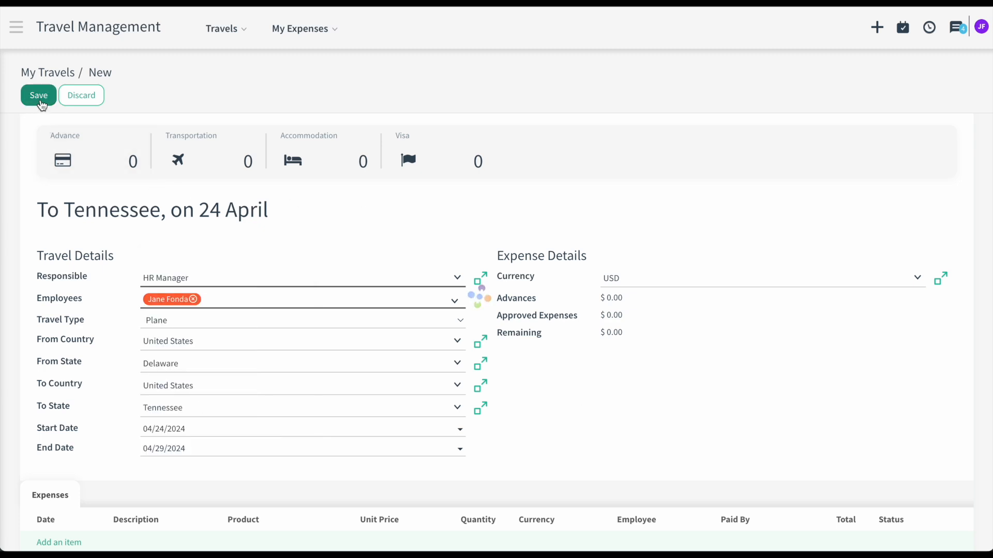
{"action": "scroll", "coordinate": [229, 301], "scroll_direction": "up", "scroll_amount": 2}
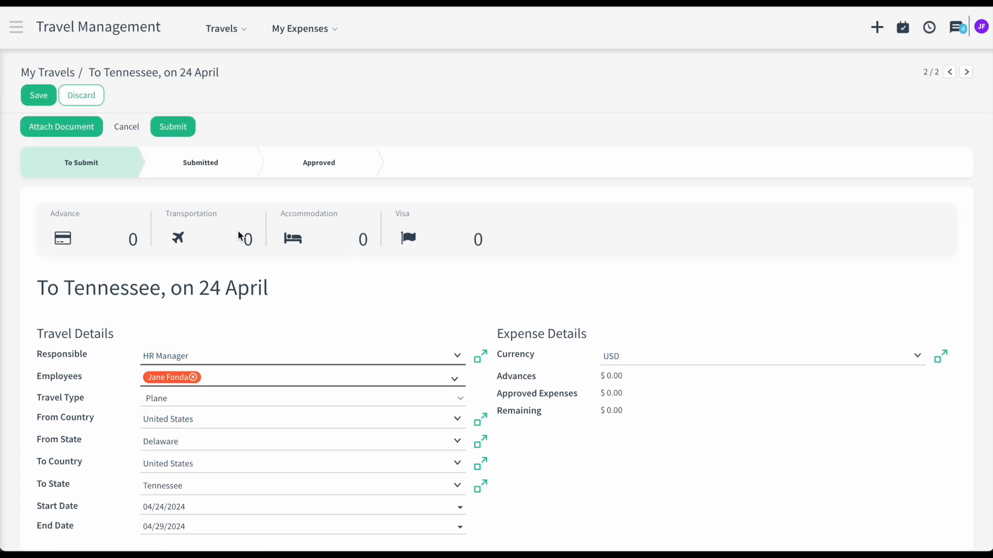
- Create and submit a transportation request for the trip, attaching Flight Booking.png
{"action": "left_click", "coordinate": [239, 236]}
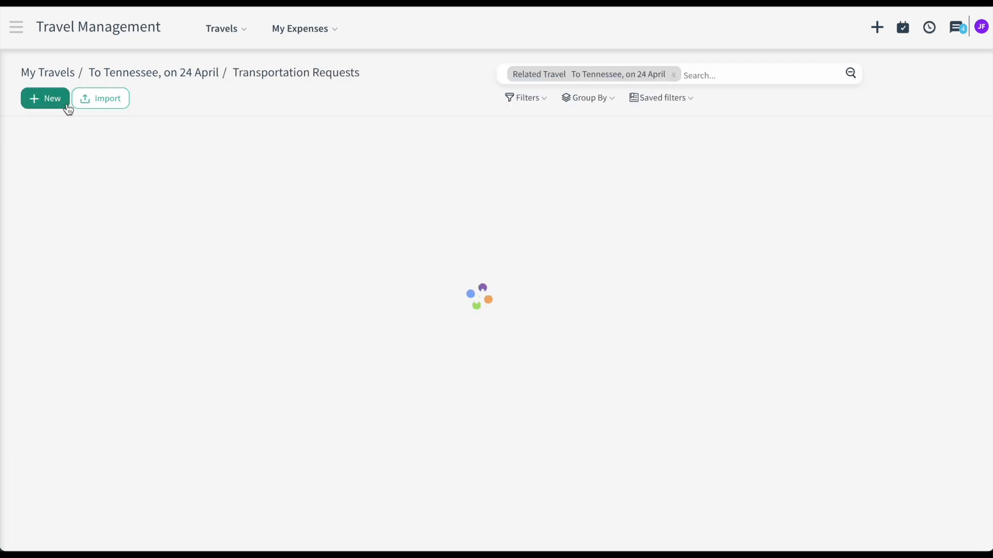
{"action": "left_click", "coordinate": [45, 99]}
{"action": "left_click", "coordinate": [58, 129]}
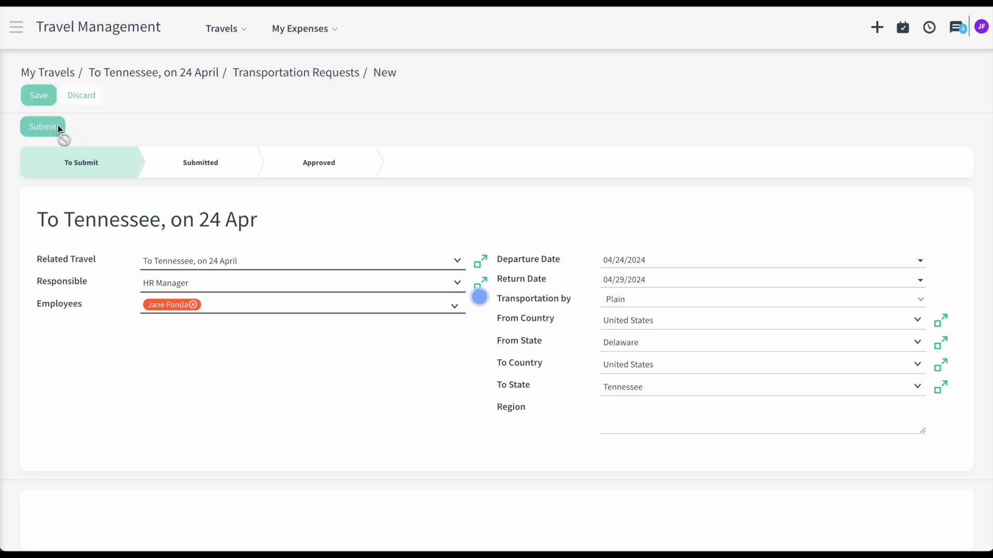
{"action": "left_click", "coordinate": [102, 132]}
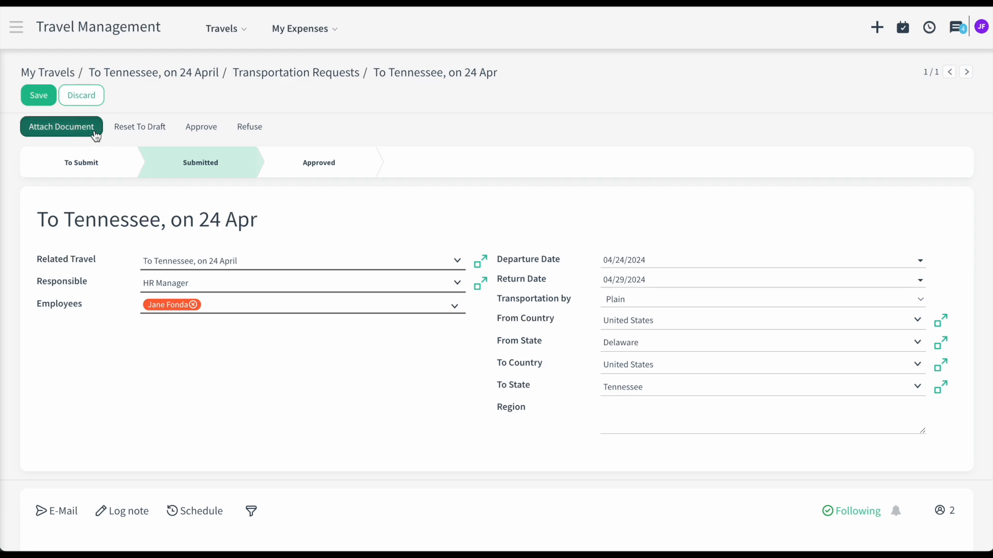
{"action": "left_click", "coordinate": [451, 192]}
{"action": "key", "text": "space"}
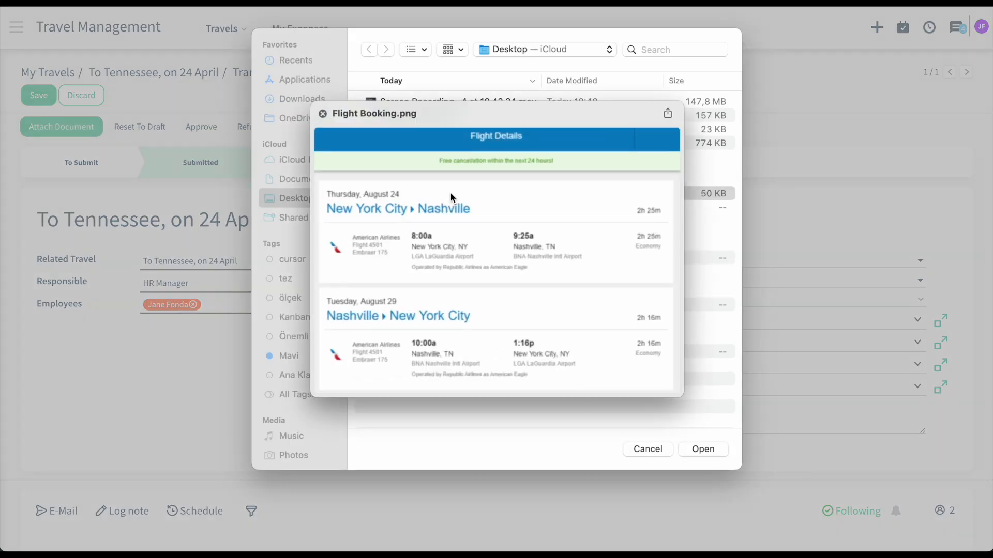
{"action": "key", "text": "space"}
{"action": "left_click", "coordinate": [702, 449]}
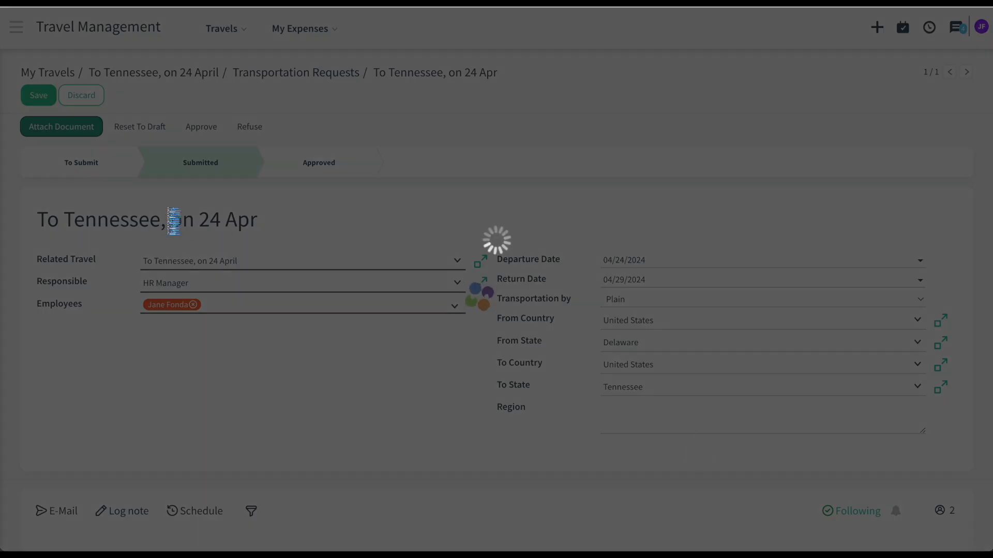
- Save the request, verify the Flight Booking.png attachment, and return to the To Tennessee, on 24 April travel
{"action": "scroll", "coordinate": [230, 215], "scroll_direction": "down", "scroll_amount": 5}
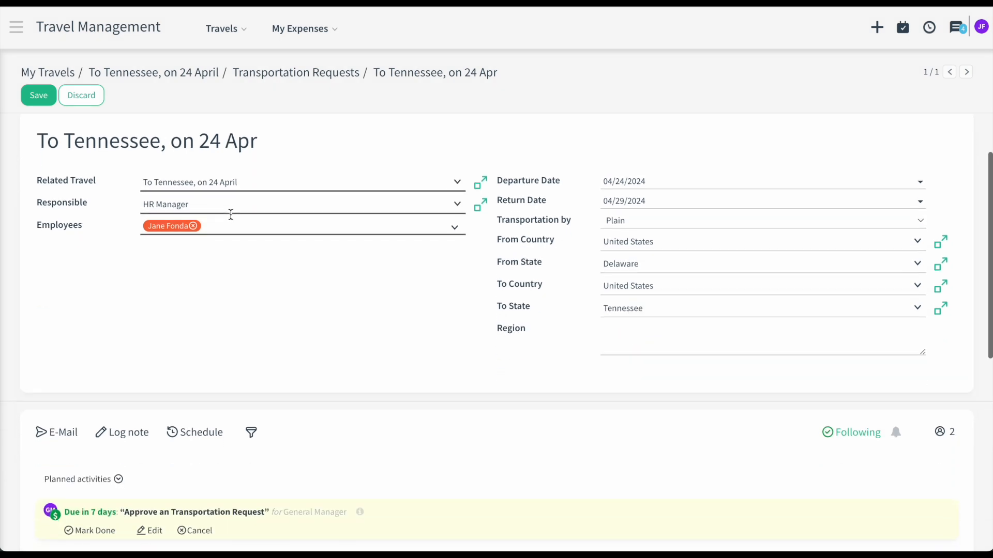
{"action": "scroll", "coordinate": [231, 217], "scroll_direction": "down", "scroll_amount": 2}
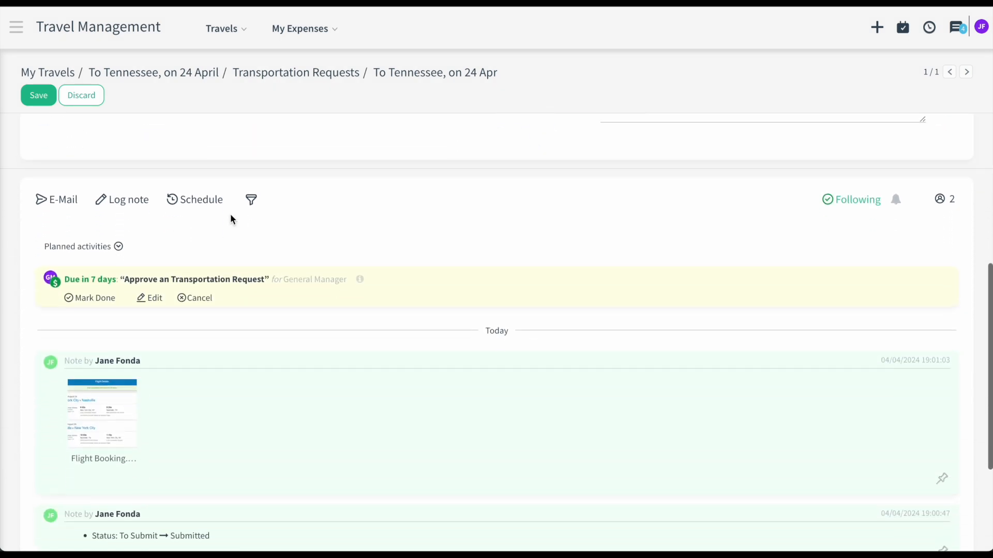
{"action": "scroll", "coordinate": [231, 217], "scroll_direction": "up", "scroll_amount": 6}
{"action": "left_click", "coordinate": [37, 101]}
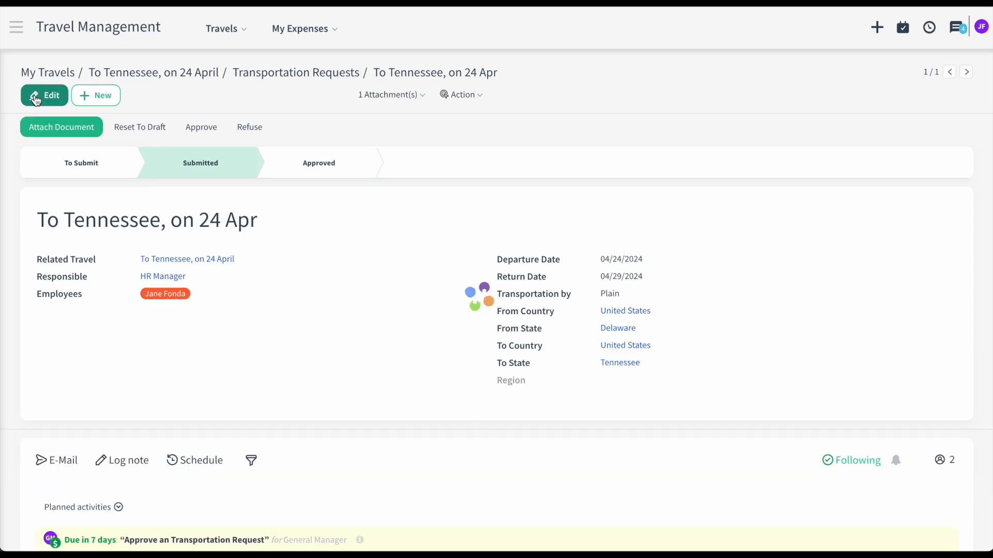
{"action": "left_click", "coordinate": [365, 95]}
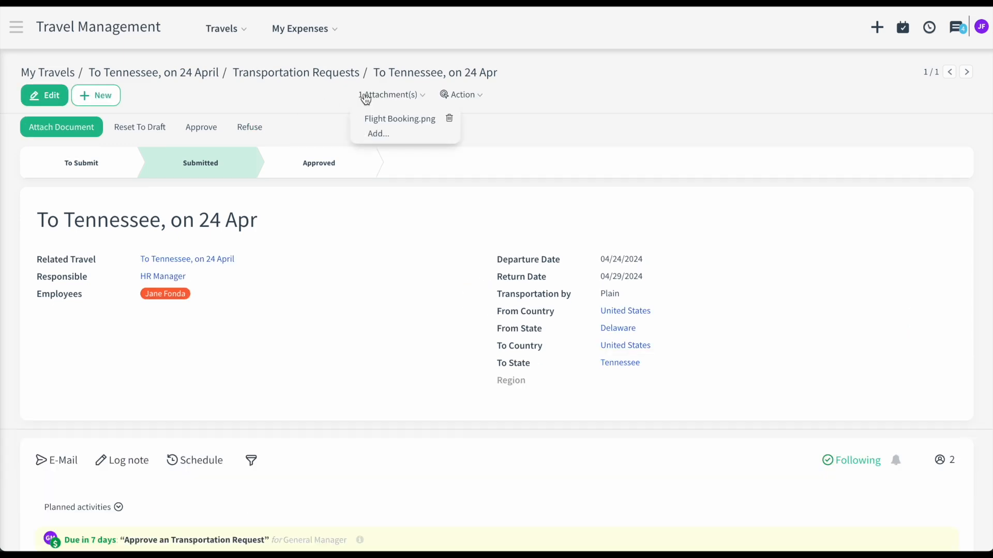
{"action": "left_click", "coordinate": [381, 120]}
{"action": "left_click", "coordinate": [299, 93]}
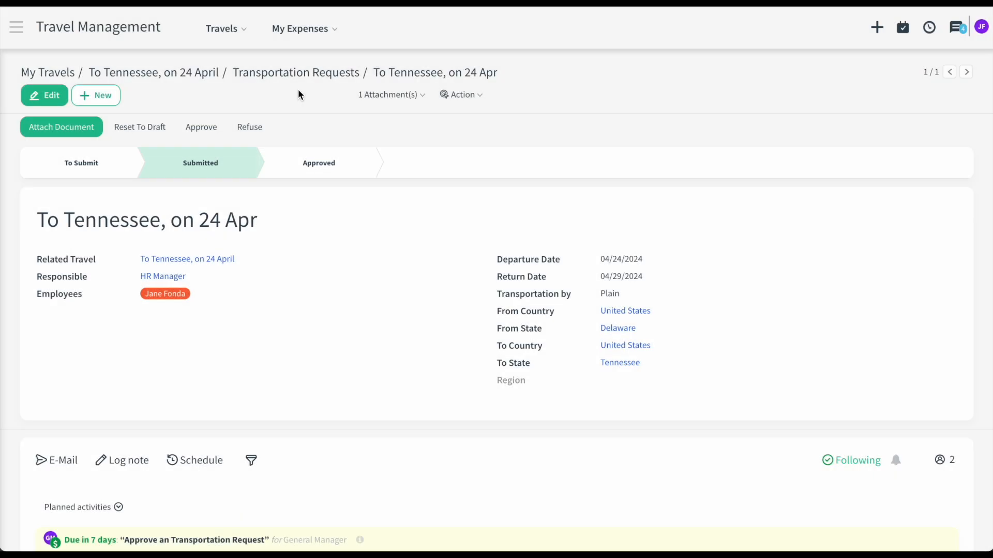
{"action": "left_click", "coordinate": [201, 75]}
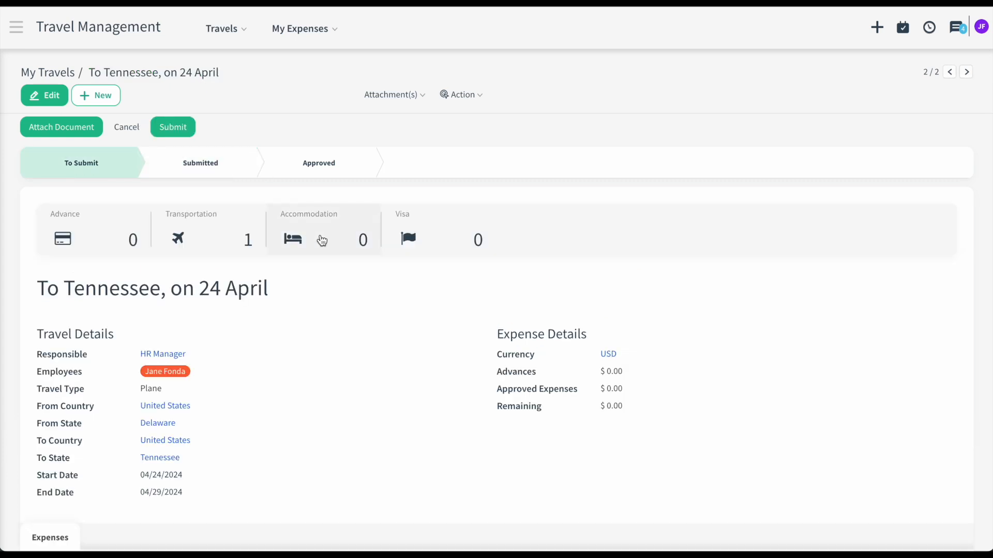
- Create and submit an accommodation request, attaching Hotel Reservation.png
{"action": "left_click", "coordinate": [345, 239]}
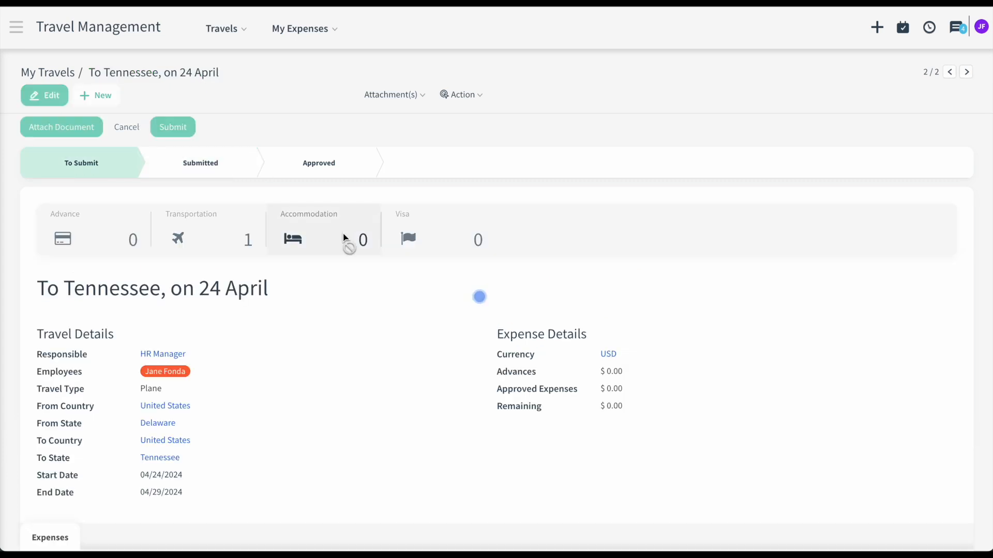
{"action": "left_click", "coordinate": [55, 99]}
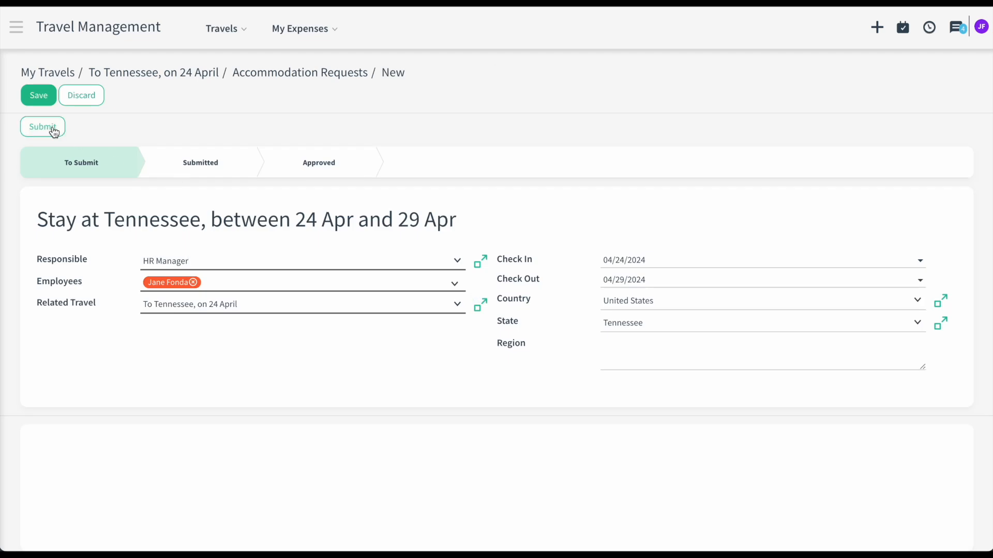
{"action": "left_click", "coordinate": [54, 131]}
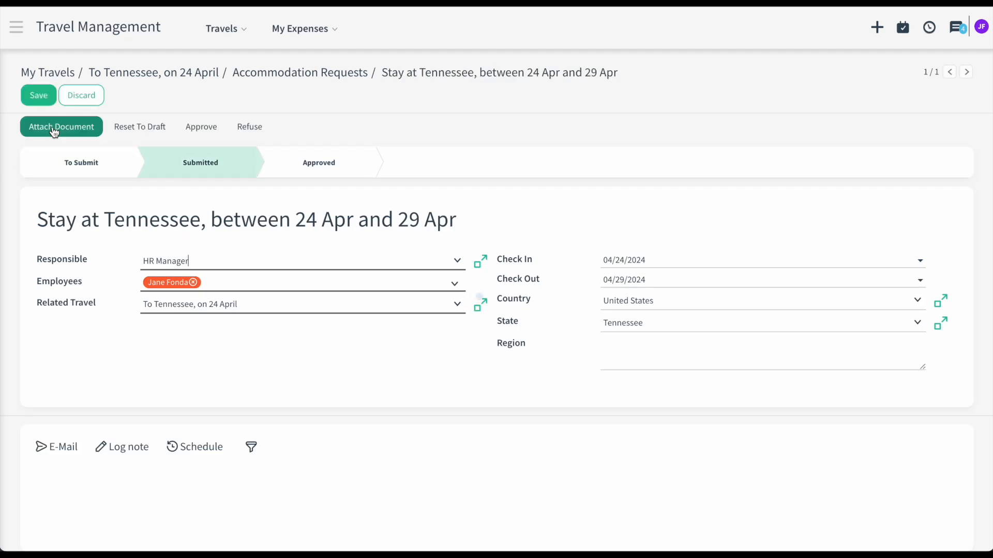
{"action": "left_click", "coordinate": [96, 124]}
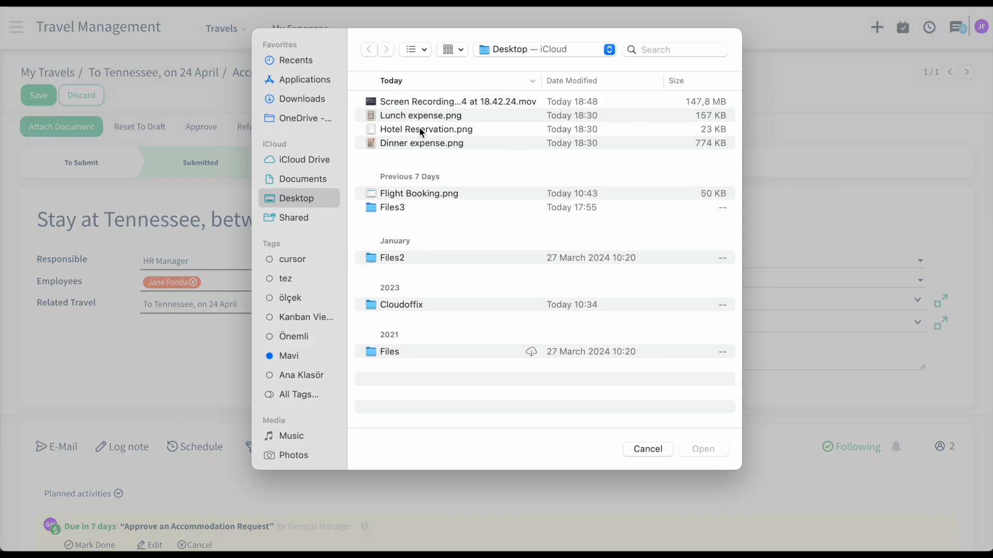
{"action": "left_click", "coordinate": [419, 127]}
{"action": "key", "text": "space"}
{"action": "key", "text": "space"}
{"action": "left_click", "coordinate": [720, 448]}
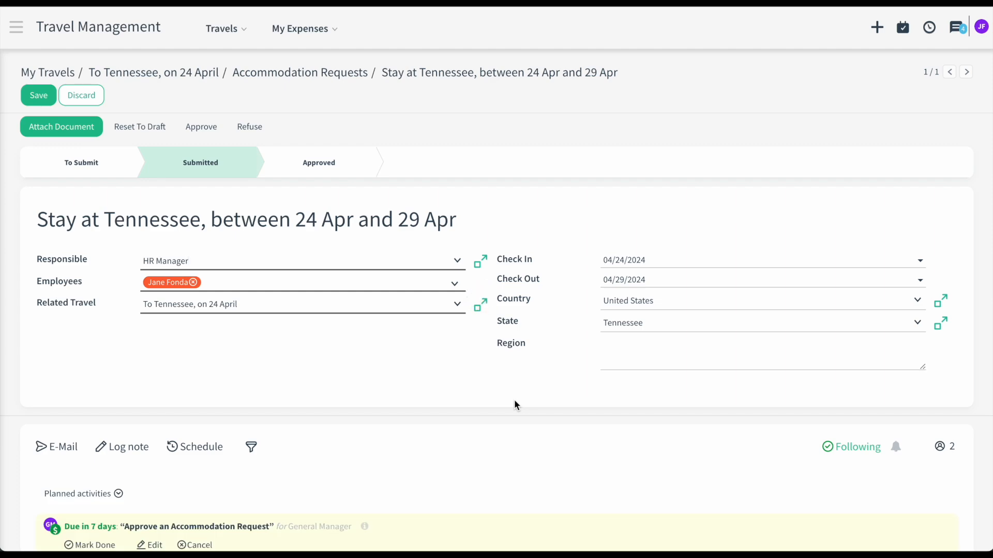
- Check the attached hotel reservation image and save the accommodation request
{"action": "scroll", "coordinate": [443, 414], "scroll_direction": "down", "scroll_amount": 4}
{"action": "scroll", "coordinate": [443, 410], "scroll_direction": "down", "scroll_amount": 3}
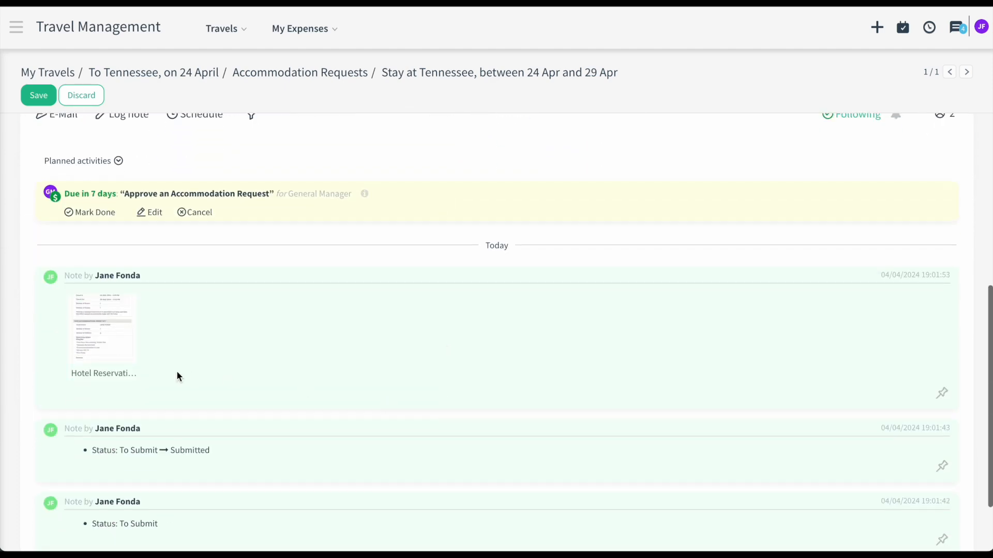
{"action": "left_click", "coordinate": [109, 338]}
{"action": "left_click", "coordinate": [212, 322]}
{"action": "scroll", "coordinate": [212, 326], "scroll_direction": "up", "scroll_amount": 6}
{"action": "left_click", "coordinate": [39, 95]}
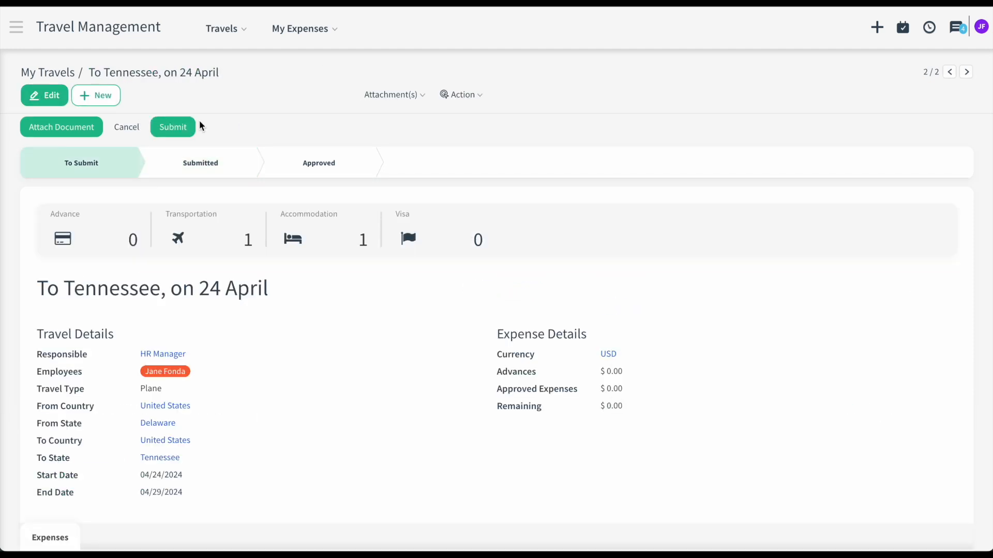
- Submit the travel for manager approval and review the pending approval activity
{"action": "left_click", "coordinate": [186, 127]}
{"action": "scroll", "coordinate": [300, 332], "scroll_direction": "down", "scroll_amount": 2}
{"action": "scroll", "coordinate": [300, 333], "scroll_direction": "down", "scroll_amount": 6}
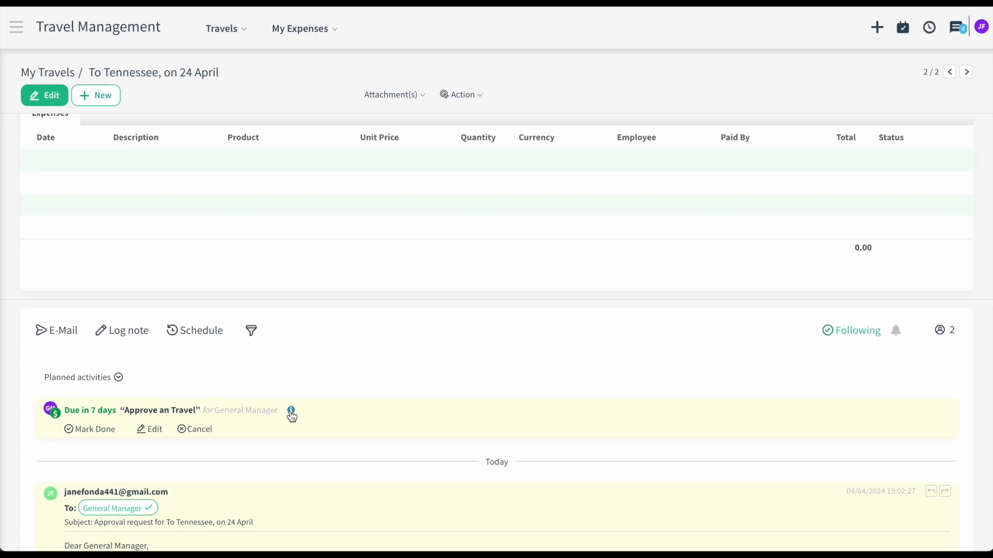
{"action": "left_click", "coordinate": [291, 414]}
{"action": "scroll", "coordinate": [290, 413], "scroll_direction": "down", "scroll_amount": 1}
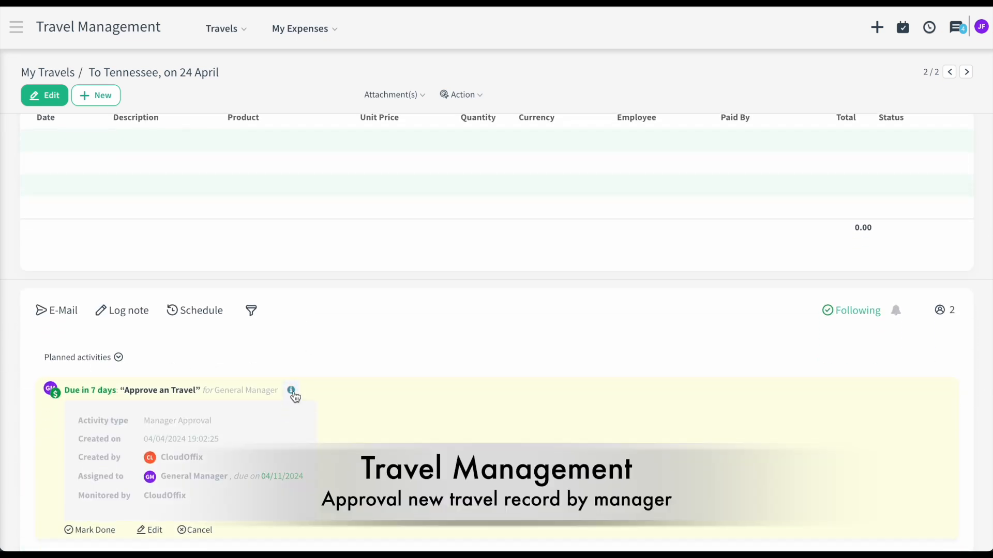
{"action": "left_click", "coordinate": [292, 391]}
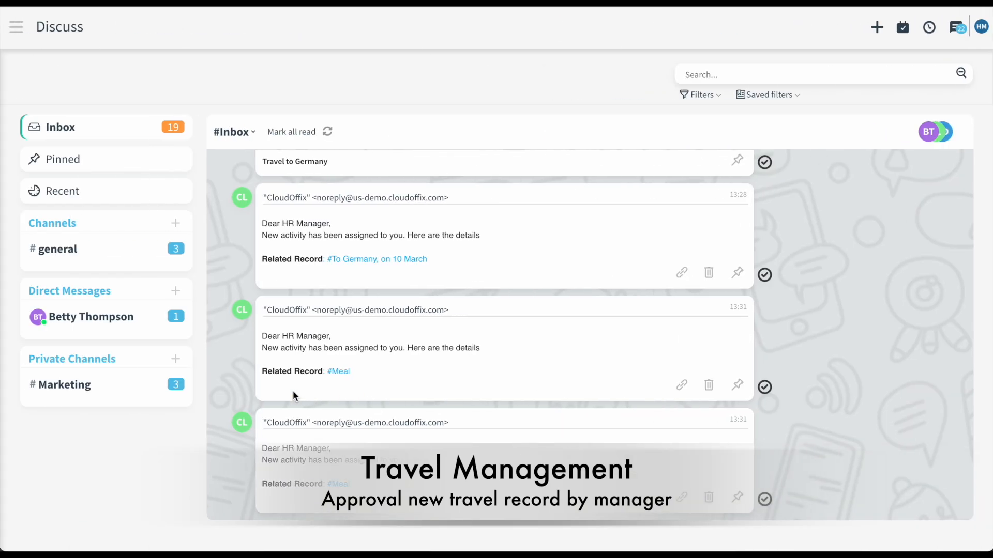
- As the manager, open the To Tennessee, on 24 April travel, review its history, and approve it
{"action": "left_click", "coordinate": [21, 30]}
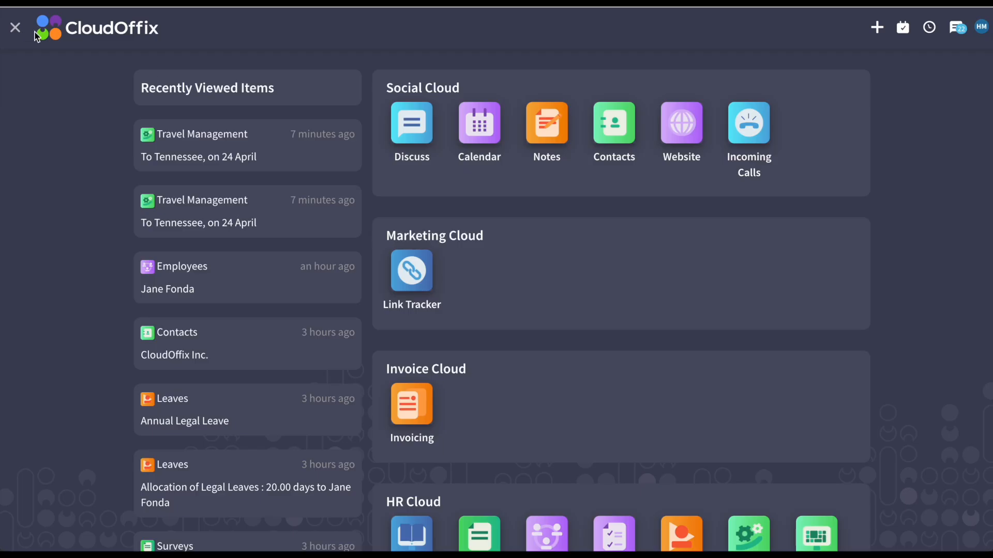
{"action": "scroll", "coordinate": [524, 403], "scroll_direction": "down", "scroll_amount": 2}
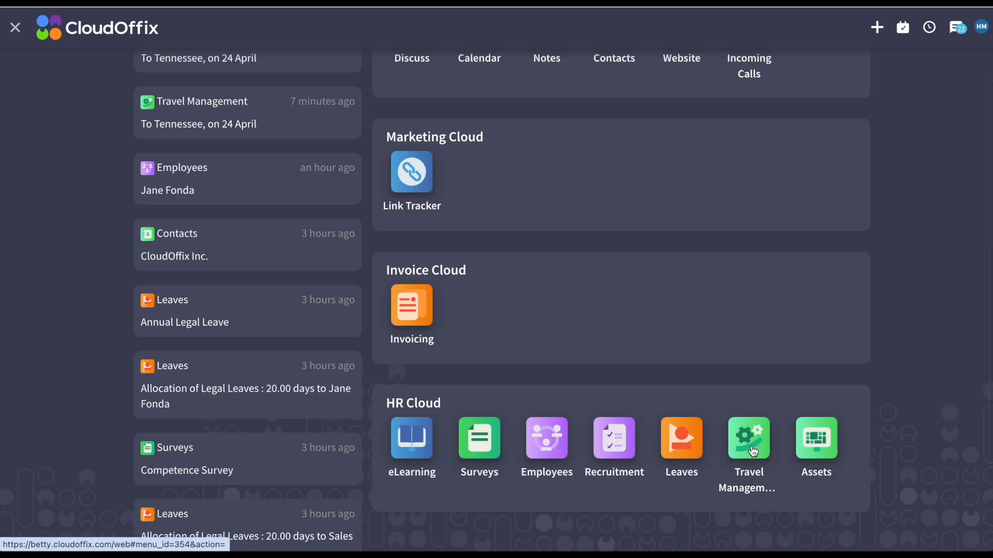
{"action": "left_click", "coordinate": [753, 451]}
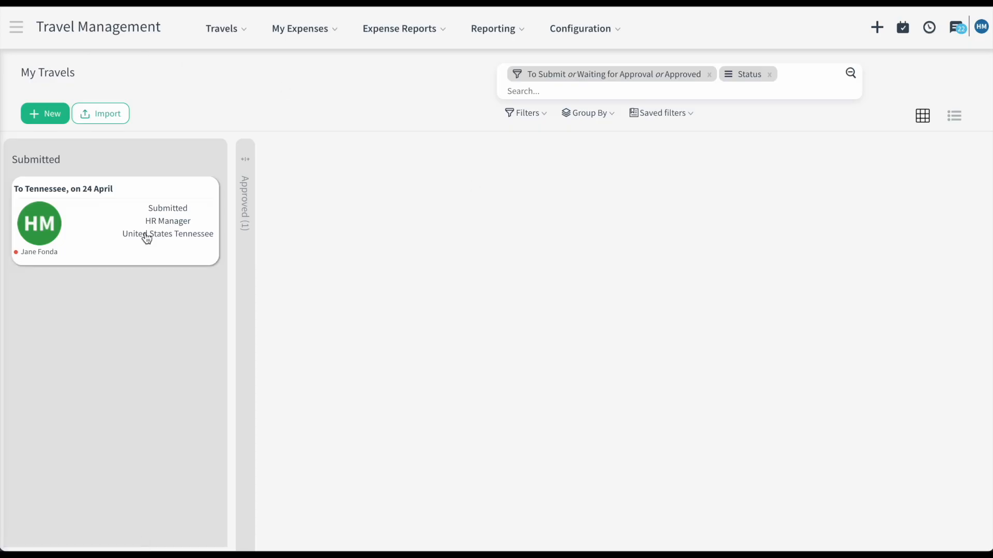
{"action": "left_click", "coordinate": [101, 231]}
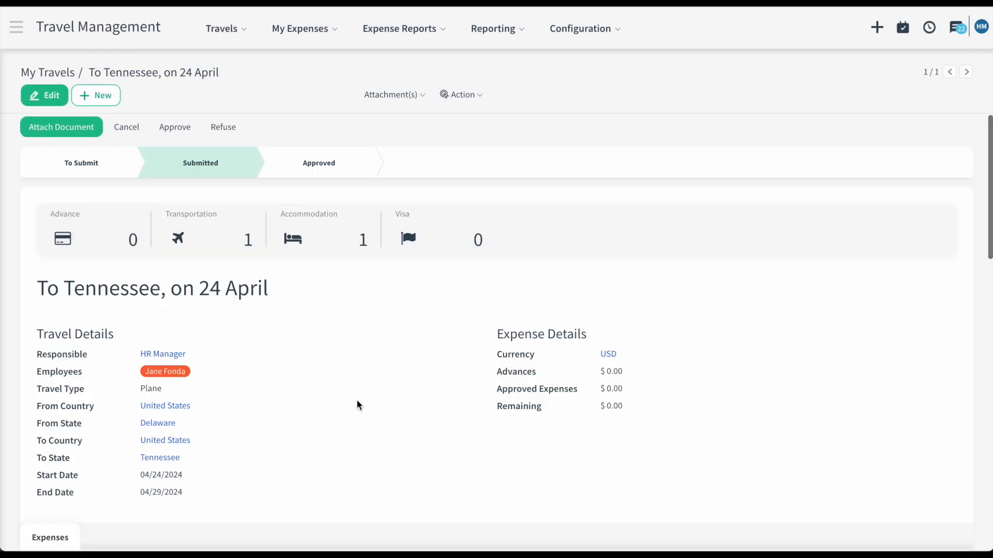
{"action": "scroll", "coordinate": [358, 404], "scroll_direction": "down", "scroll_amount": 3}
{"action": "scroll", "coordinate": [358, 405], "scroll_direction": "down", "scroll_amount": 10}
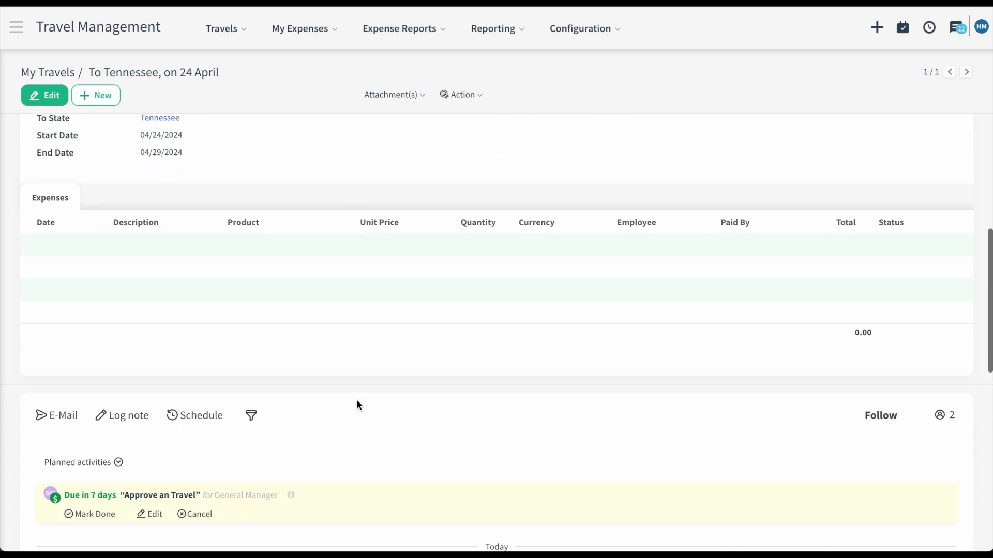
{"action": "scroll", "coordinate": [357, 405], "scroll_direction": "down", "scroll_amount": 2}
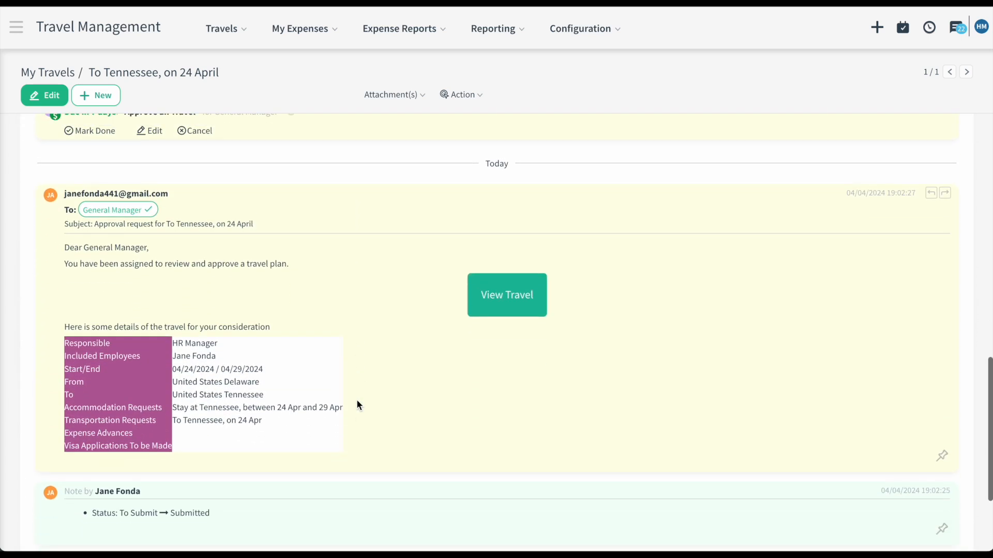
{"action": "scroll", "coordinate": [357, 405], "scroll_direction": "down", "scroll_amount": 1}
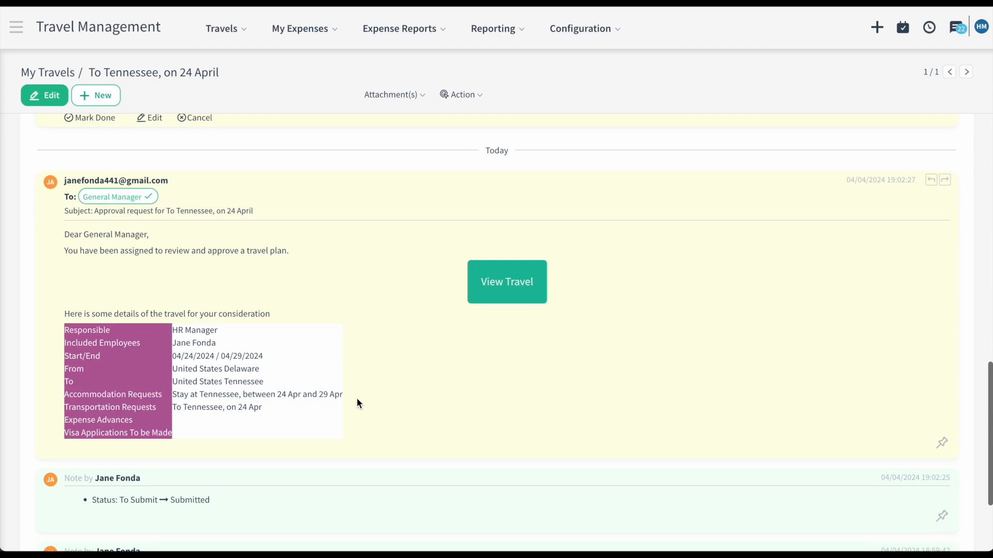
{"action": "scroll", "coordinate": [357, 404], "scroll_direction": "up", "scroll_amount": 2}
{"action": "scroll", "coordinate": [357, 402], "scroll_direction": "up", "scroll_amount": 10}
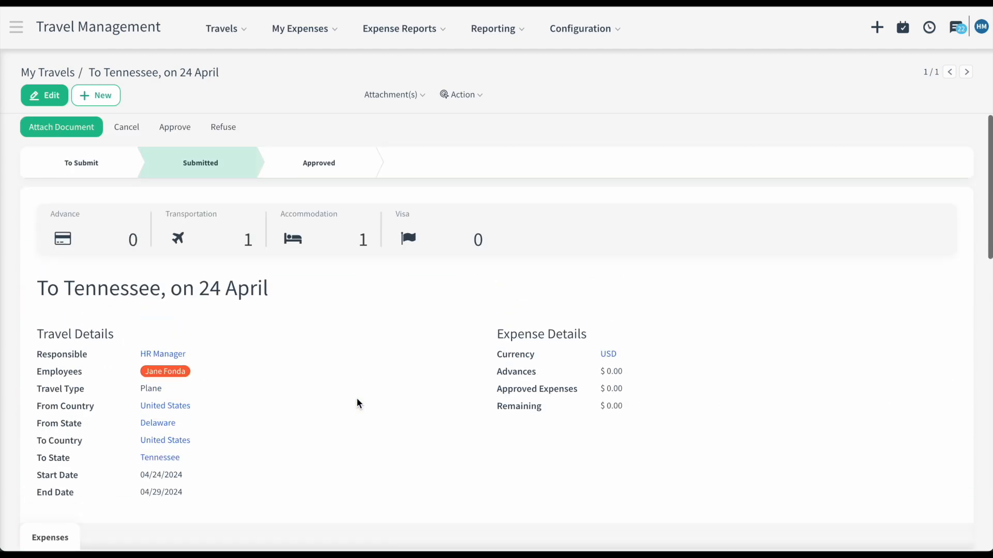
{"action": "left_click", "coordinate": [180, 131]}
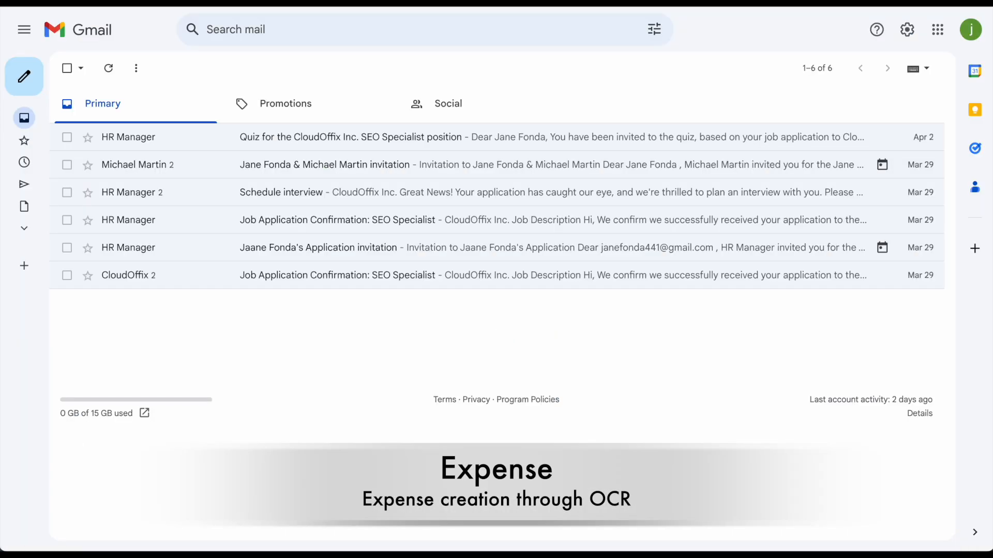
- Email Dinner expense.png and Lunch expense.png to the CloudOffix expense mailbox address
{"action": "left_click", "coordinate": [29, 77]}
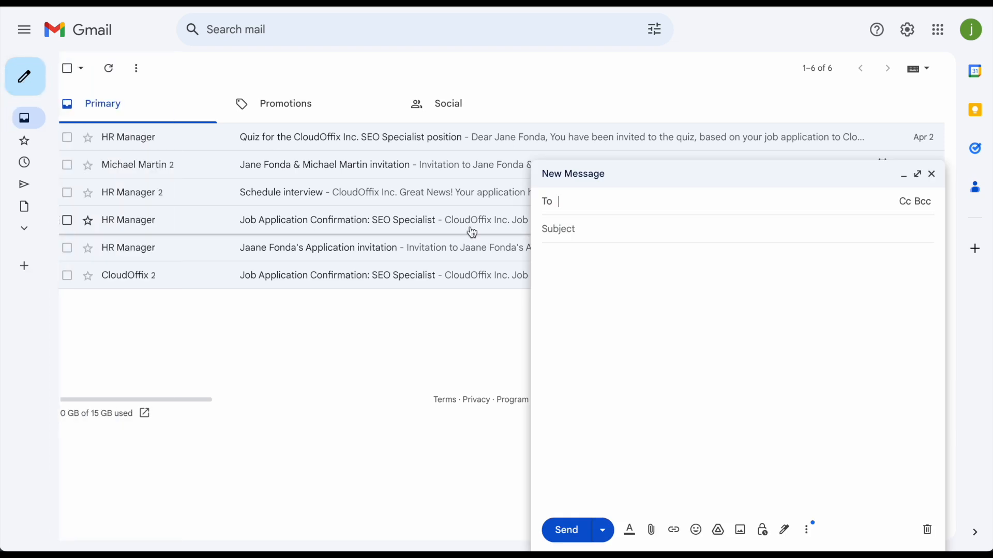
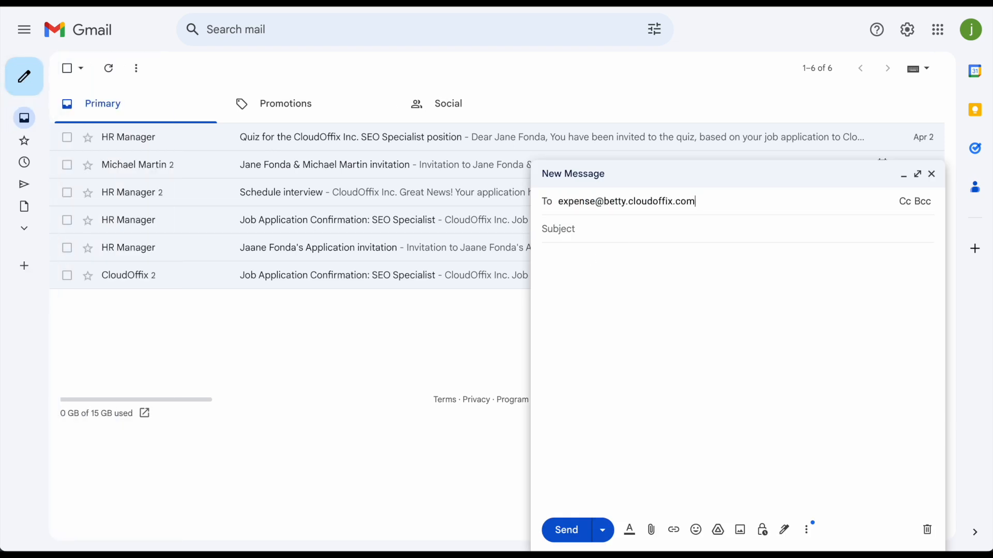
{"action": "left_click", "coordinate": [713, 248]}
{"action": "left_click", "coordinate": [635, 280]}
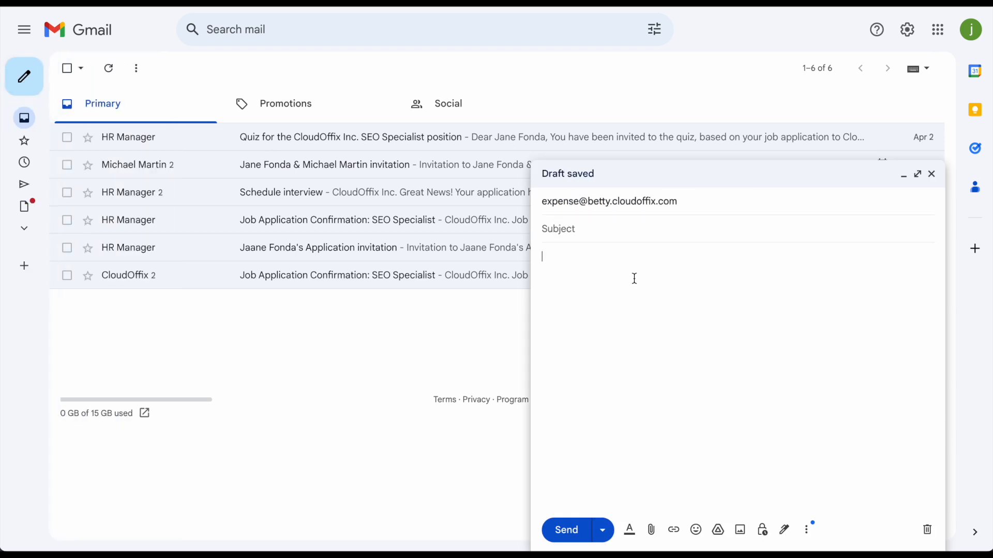
{"action": "left_click", "coordinate": [651, 532]}
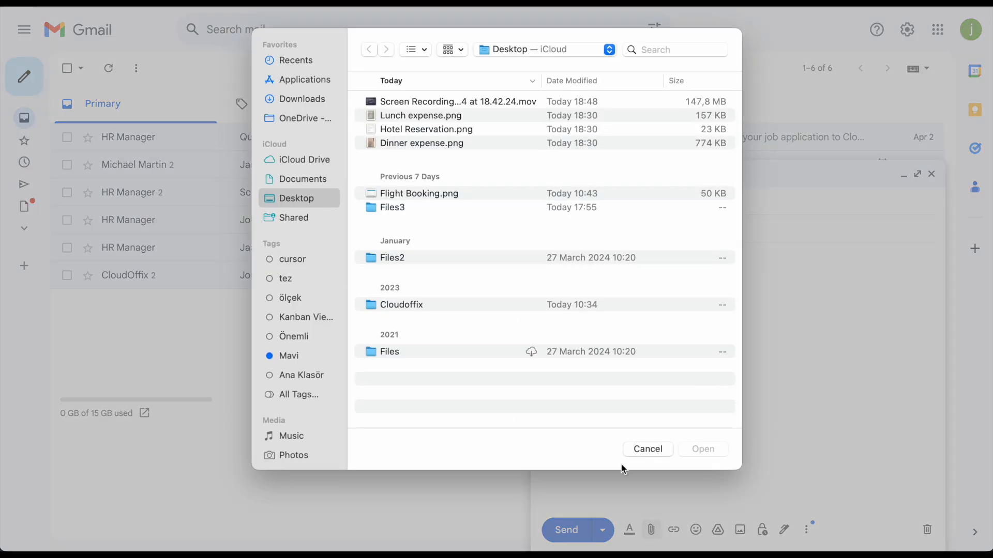
{"action": "left_click", "coordinate": [447, 145]}
{"action": "left_click", "coordinate": [441, 116], "text": "super"}
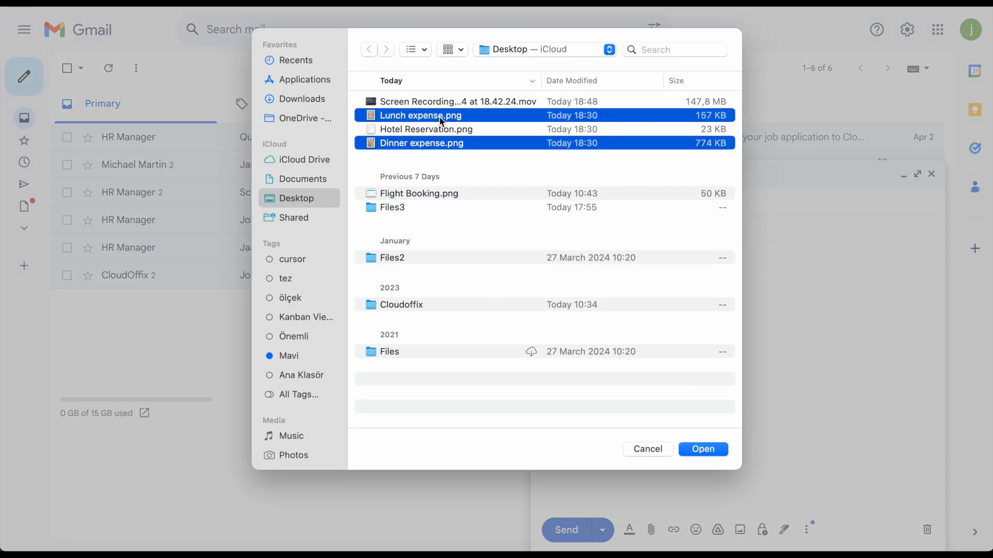
{"action": "left_click", "coordinate": [709, 453]}
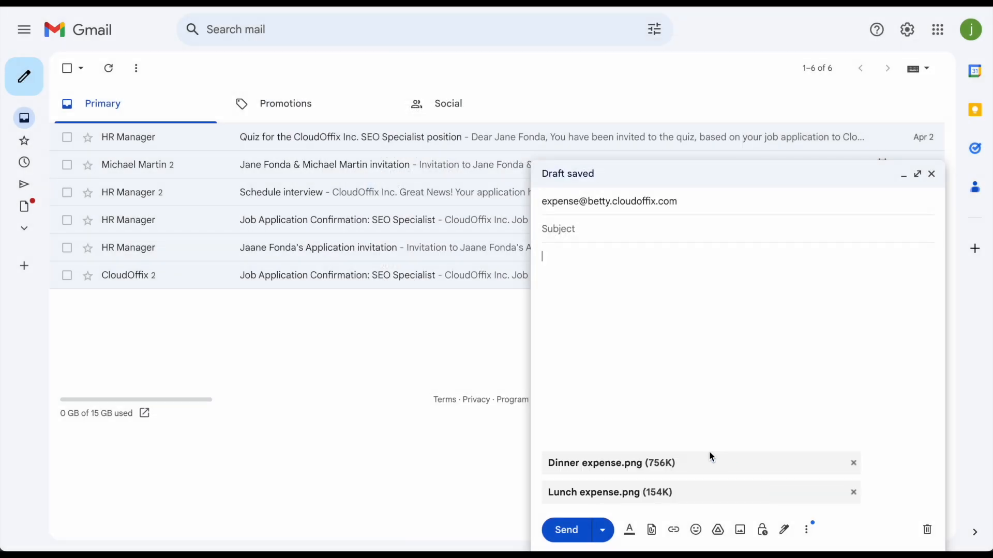
{"action": "left_click", "coordinate": [570, 532]}
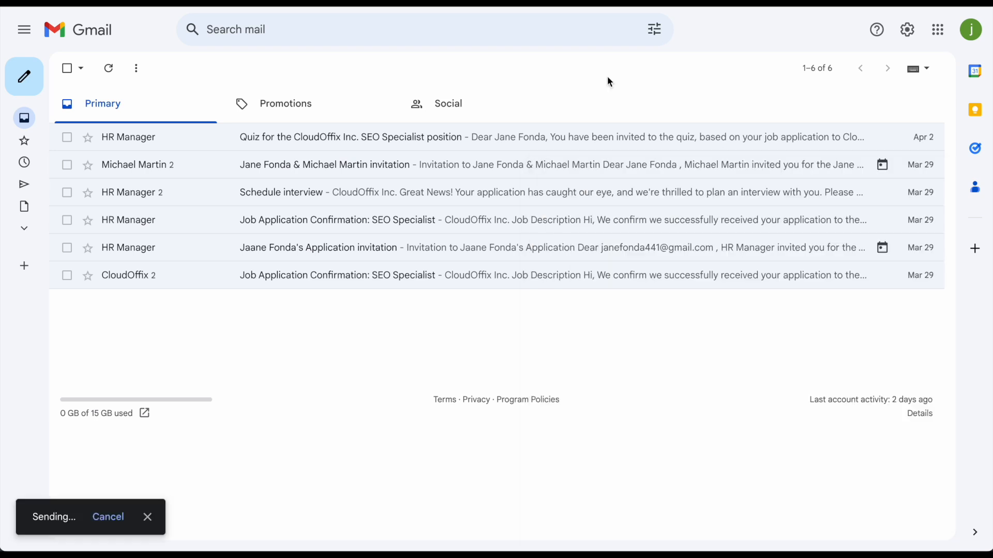
- View the sent message with both receipts, then return to CloudOffix Travel Management
{"action": "left_click", "coordinate": [23, 183]}
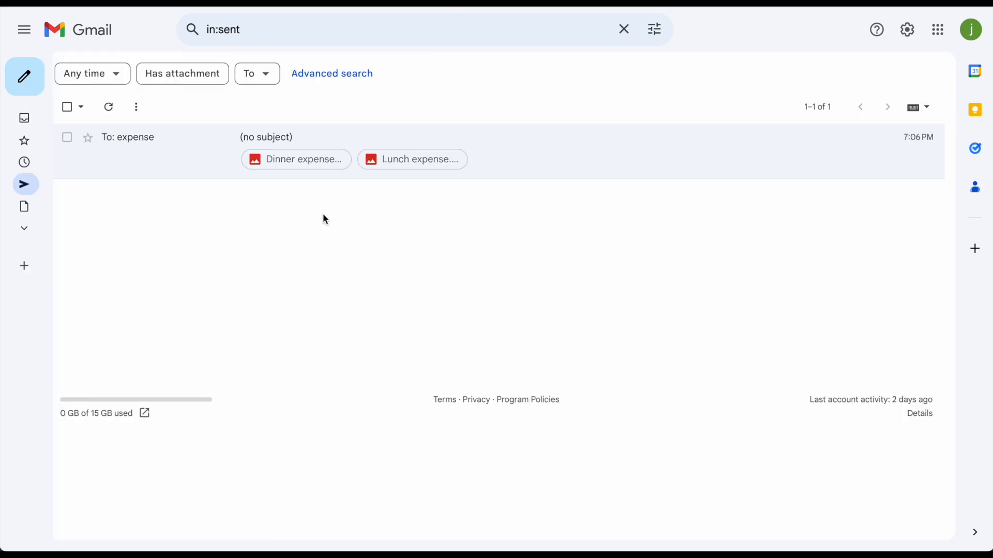
{"action": "left_click", "coordinate": [208, 160]}
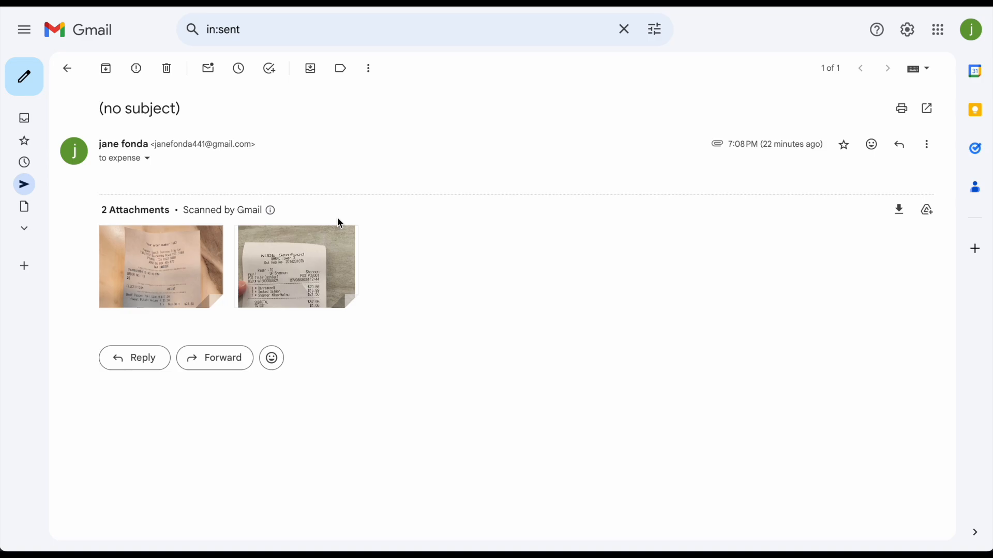
{"action": "left_click", "coordinate": [299, 3]}
{"action": "left_click", "coordinate": [644, 418]}
- Review the LUNCH CLAYTON PEPPER M CITY and Seafood NUDE expenses in My Expenses
{"action": "mouse_move", "coordinate": [296, 44]}
{"action": "left_click", "coordinate": [307, 88]}
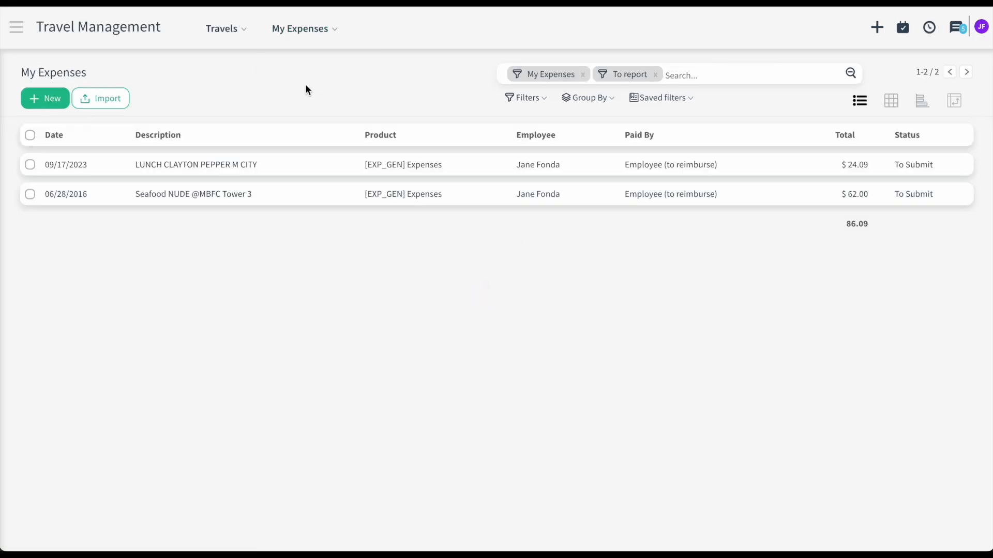
{"action": "left_click", "coordinate": [212, 163]}
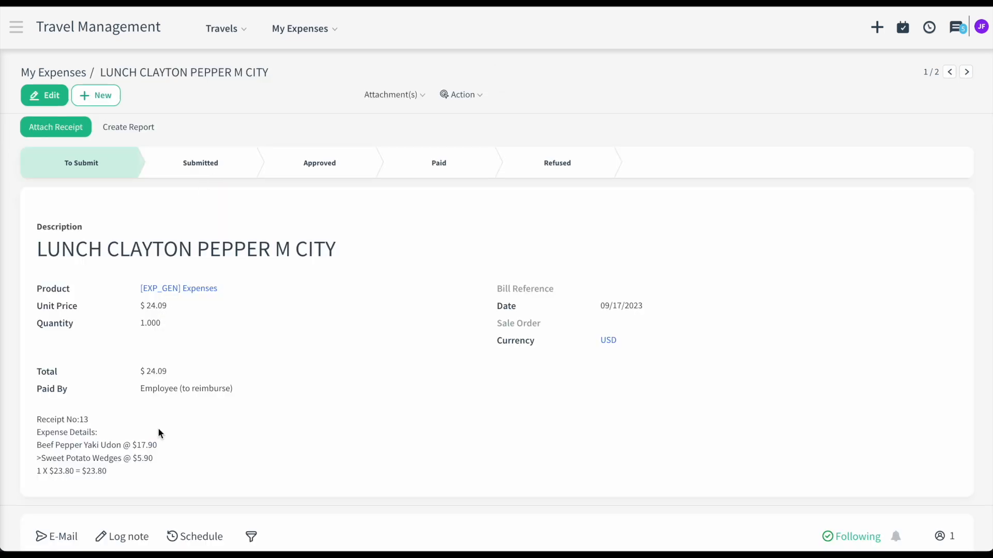
{"action": "scroll", "coordinate": [157, 427], "scroll_direction": "down", "scroll_amount": 1}
{"action": "left_click_drag", "start_coordinate": [133, 446], "coordinate": [32, 401]}
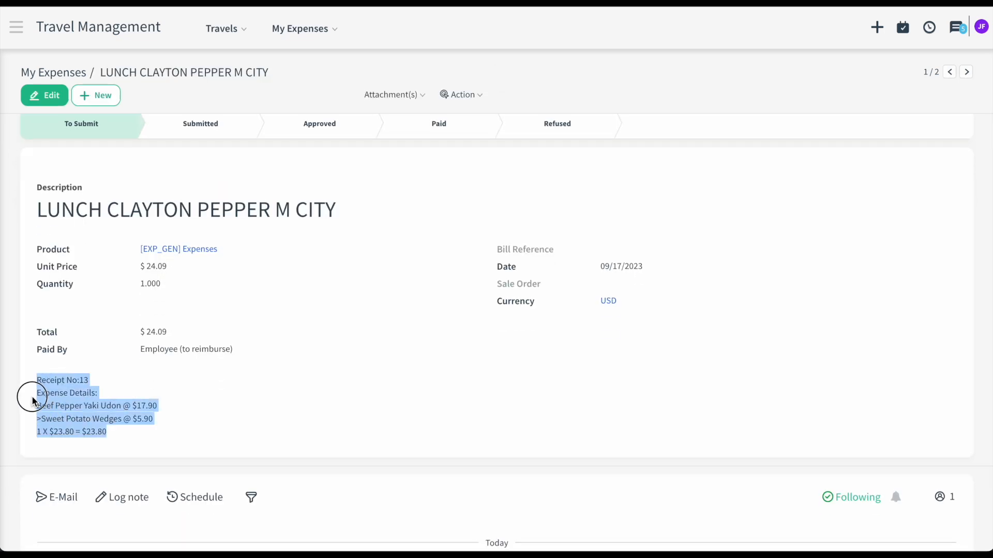
{"action": "left_click", "coordinate": [187, 407]}
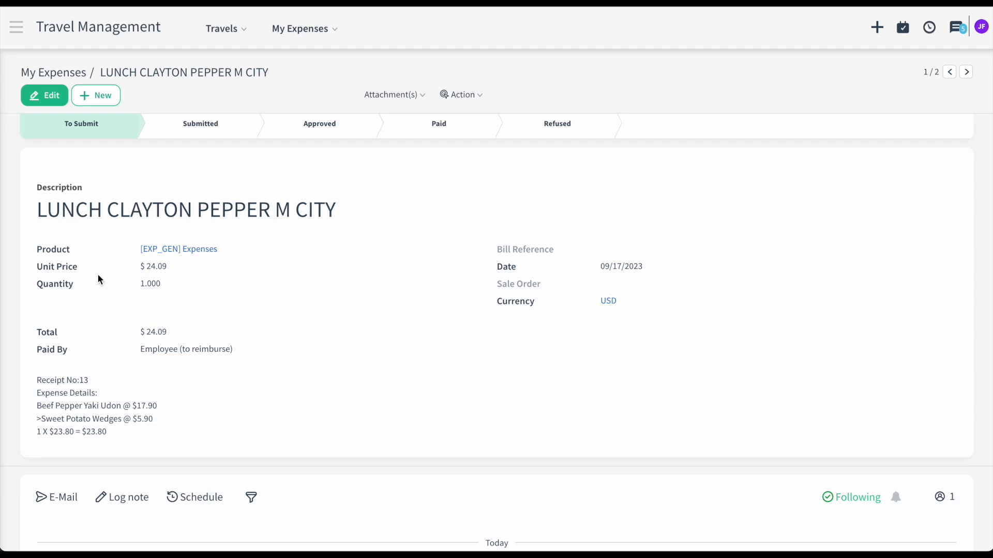
{"action": "scroll", "coordinate": [100, 279], "scroll_direction": "up", "scroll_amount": 1}
{"action": "left_click", "coordinate": [963, 75]}
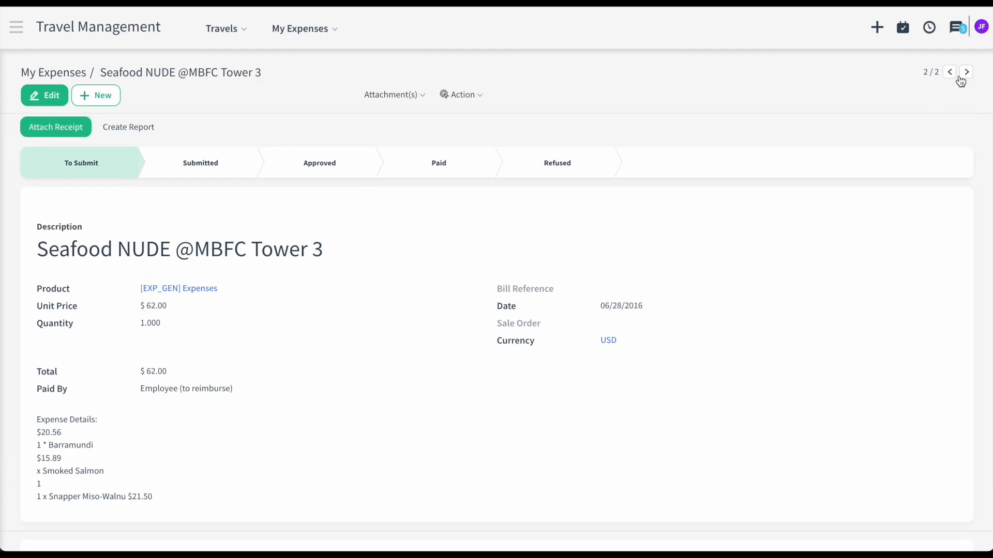
- Preview both receipt images under My Receipts, then go back to My Expenses
{"action": "left_click", "coordinate": [305, 29]}
{"action": "left_click", "coordinate": [312, 63]}
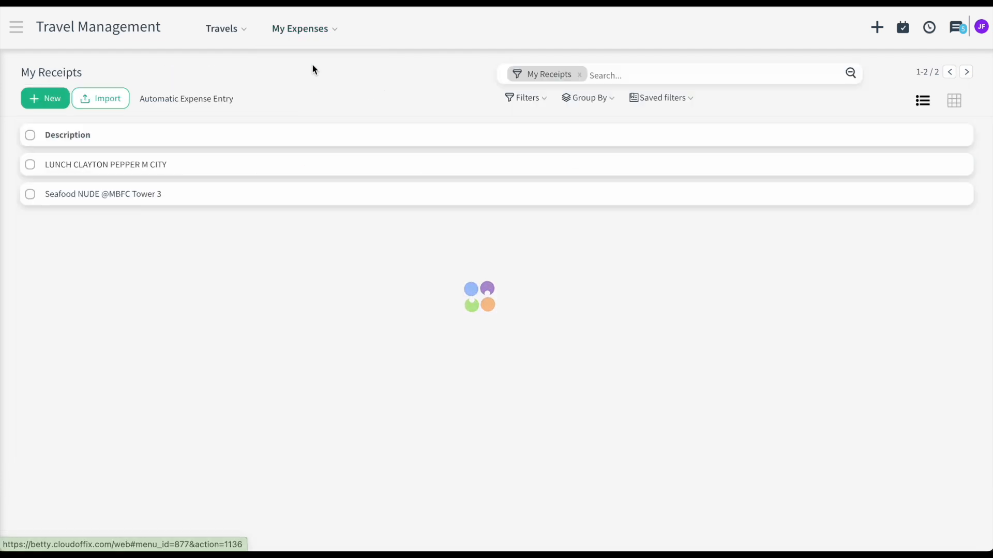
{"action": "left_click", "coordinate": [203, 163]}
{"action": "left_click", "coordinate": [101, 157]}
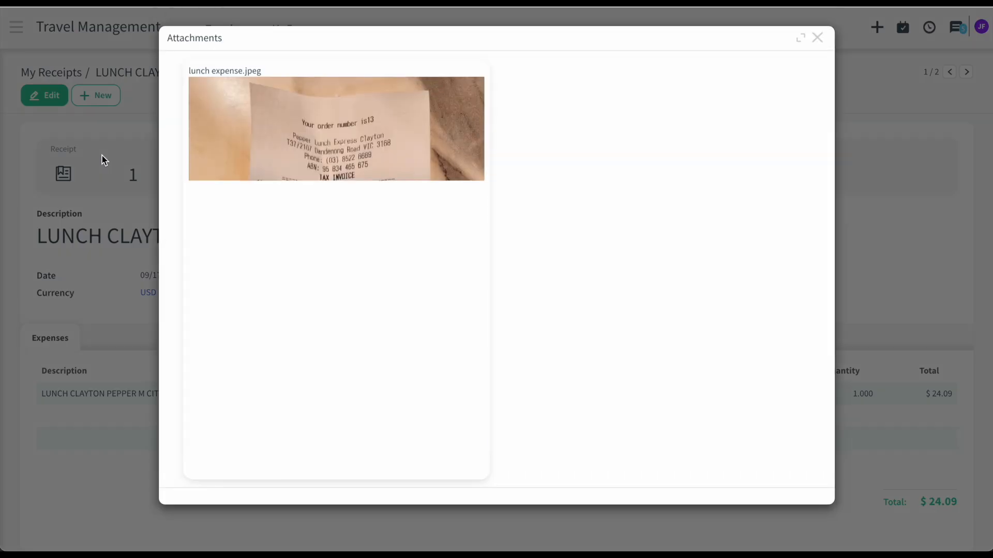
{"action": "left_click", "coordinate": [817, 41]}
{"action": "left_click", "coordinate": [967, 71]}
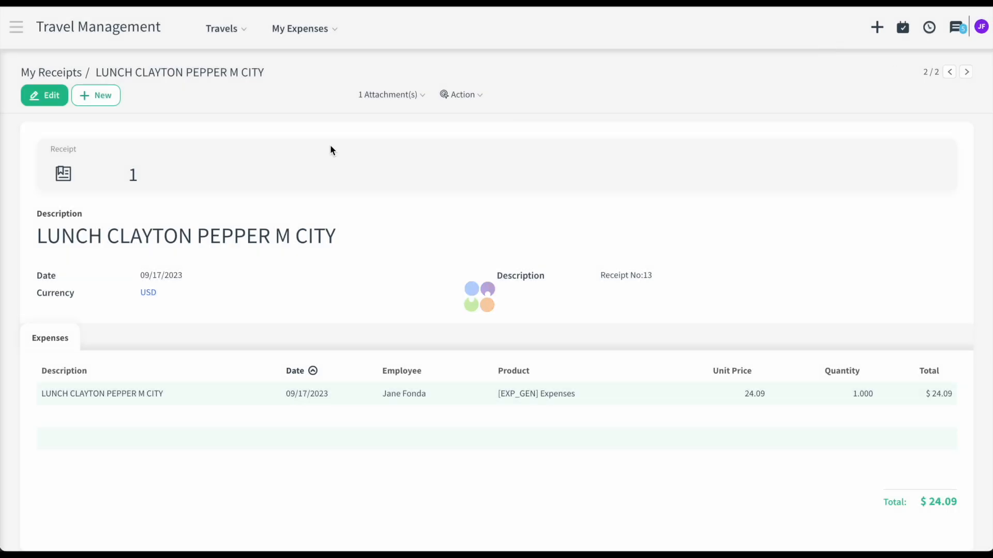
{"action": "left_click", "coordinate": [110, 160]}
{"action": "left_click", "coordinate": [817, 38]}
{"action": "left_click", "coordinate": [309, 32]}
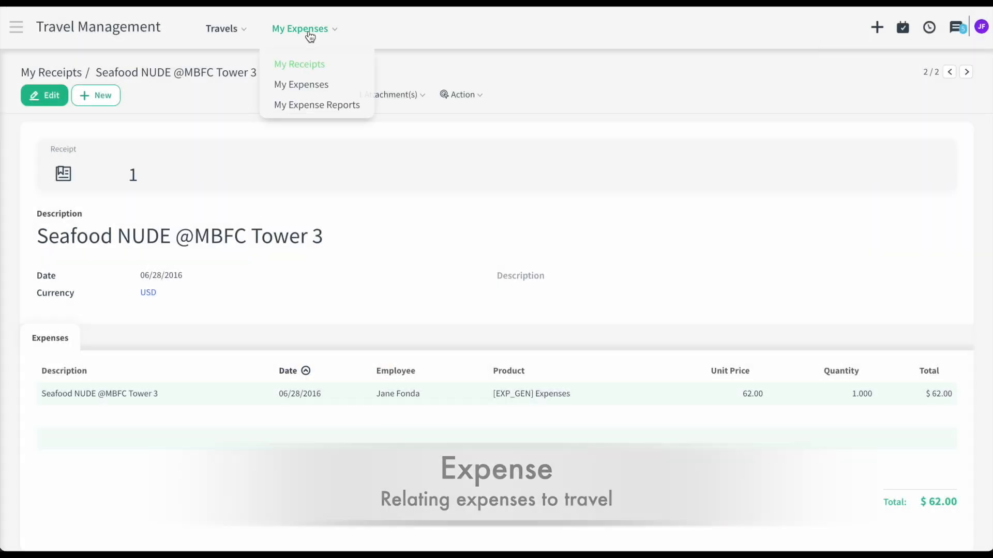
{"action": "left_click", "coordinate": [302, 86]}
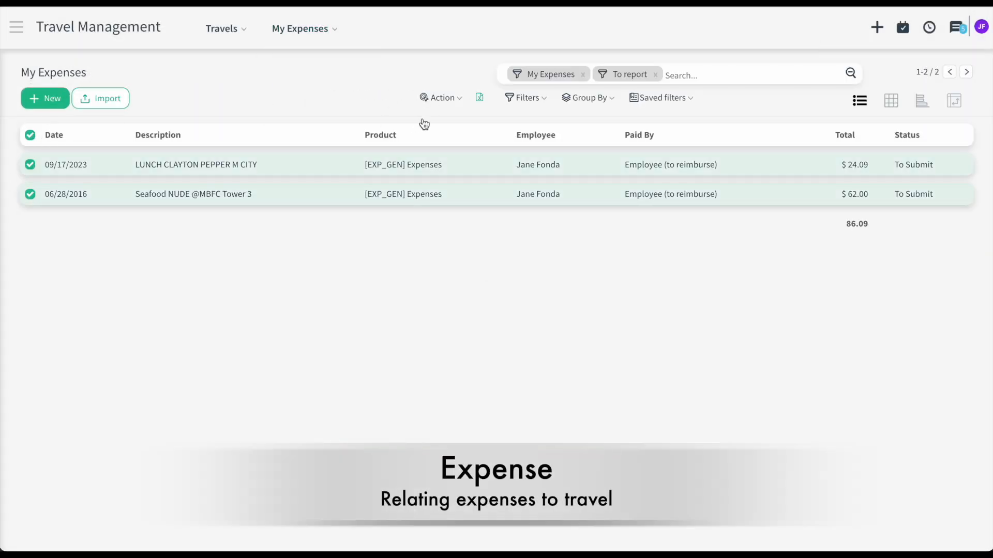
- Attach the selected expenses to the To Tennessee, on 24 April travel via Action > Attach to Travel
{"action": "left_click", "coordinate": [455, 100]}
{"action": "left_click", "coordinate": [484, 159]}
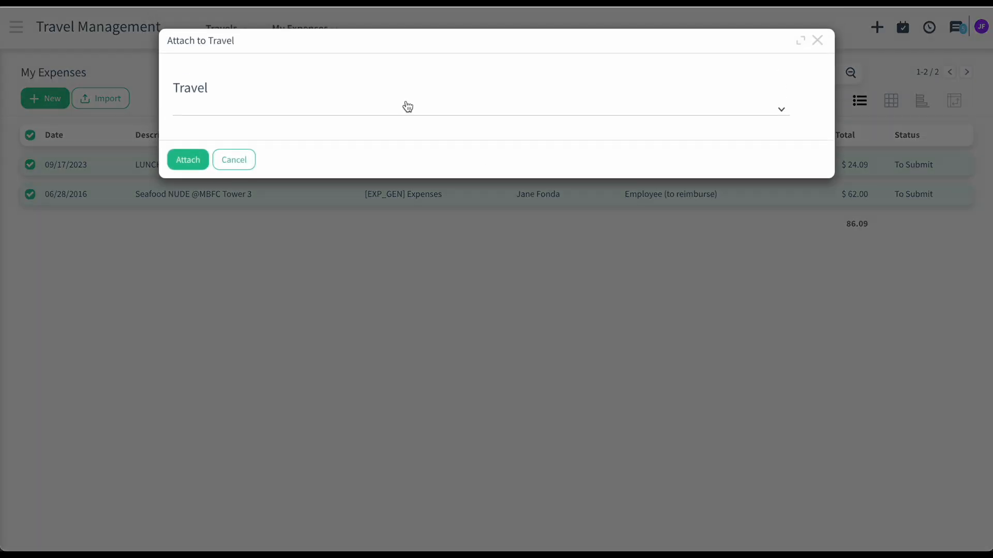
{"action": "left_click", "coordinate": [405, 106]}
{"action": "left_click", "coordinate": [341, 213]}
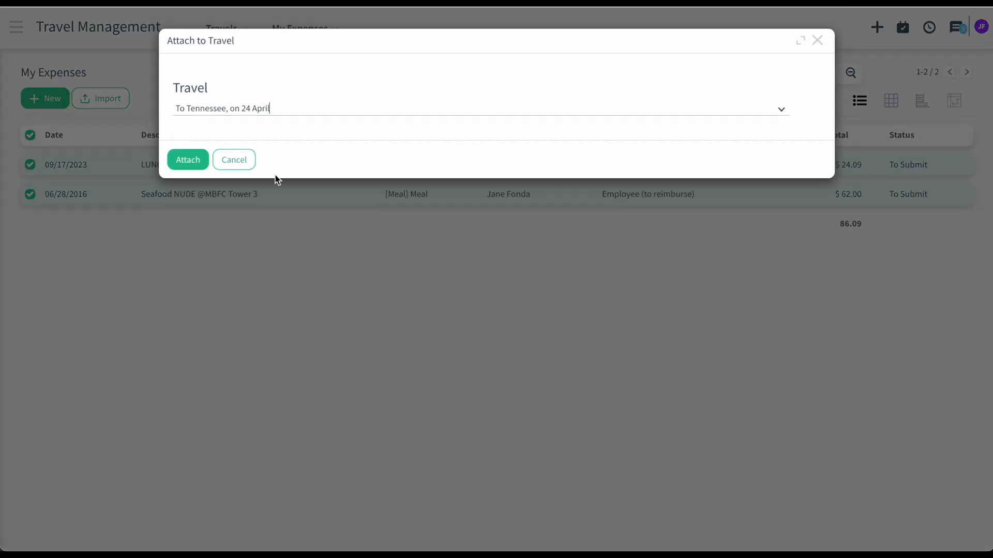
{"action": "left_click", "coordinate": [198, 160]}
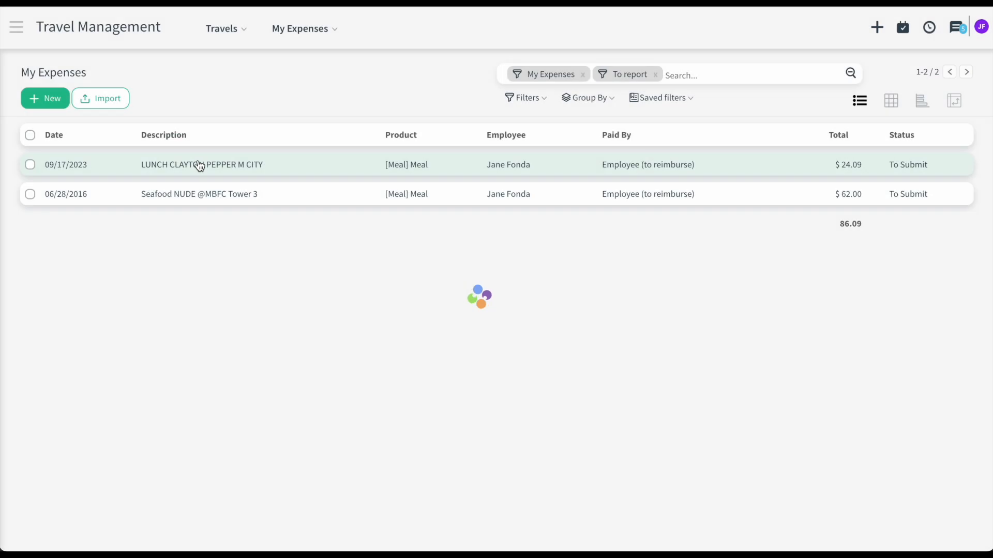
{"action": "scroll", "coordinate": [328, 215], "scroll_direction": "down", "scroll_amount": 2}
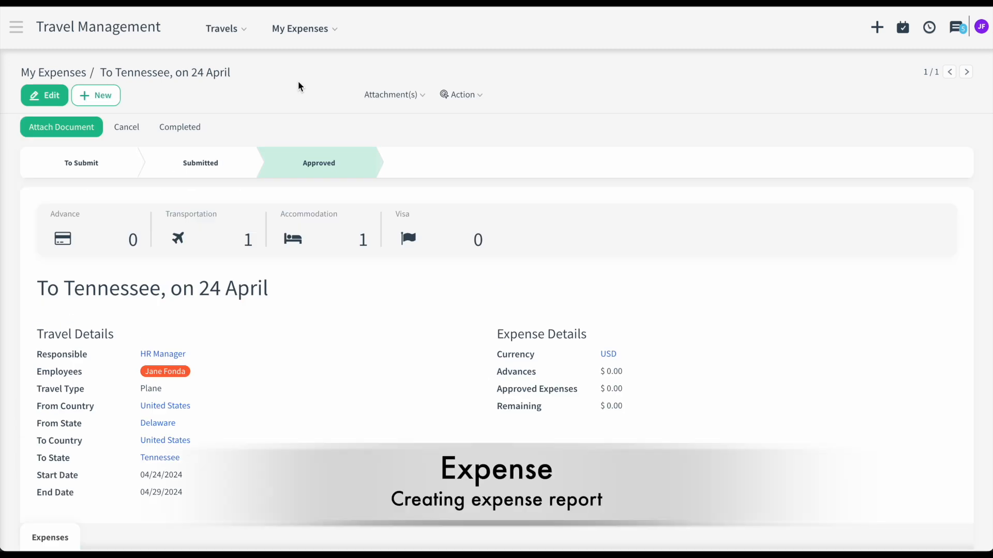
- Select the LUNCH CLAYTON PEPPER M CITY and Seafood NUDE expenses in My Expenses
{"action": "left_click", "coordinate": [304, 29]}
{"action": "left_click", "coordinate": [310, 83]}
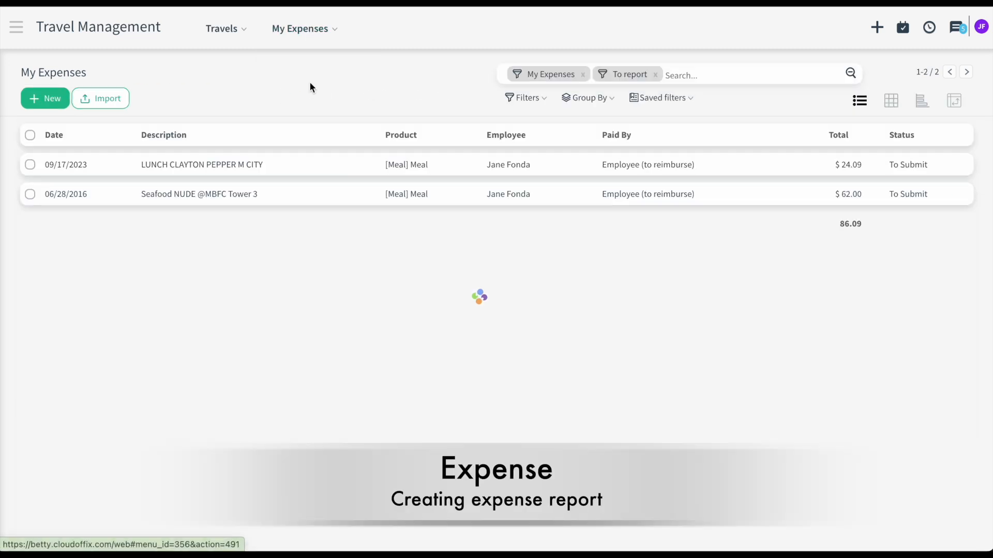
{"action": "left_click", "coordinate": [30, 164]}
{"action": "left_click", "coordinate": [30, 194]}
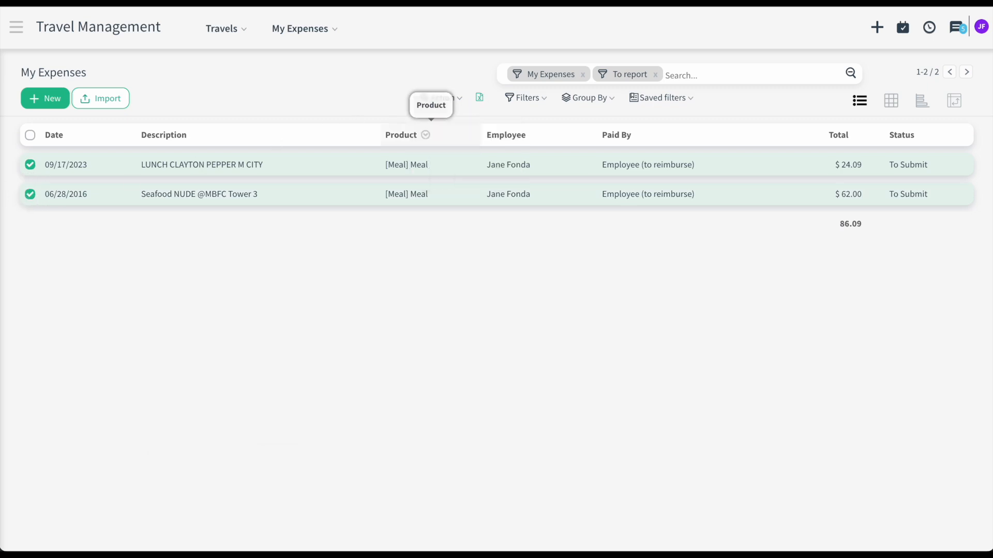
- Create a Nashville Digital Marketing Summit Visit report from them, save it, and submit to the manager
{"action": "type", "text": "Nas"}
{"action": "left_click", "coordinate": [144, 292]}
{"action": "left_click", "coordinate": [38, 98]}
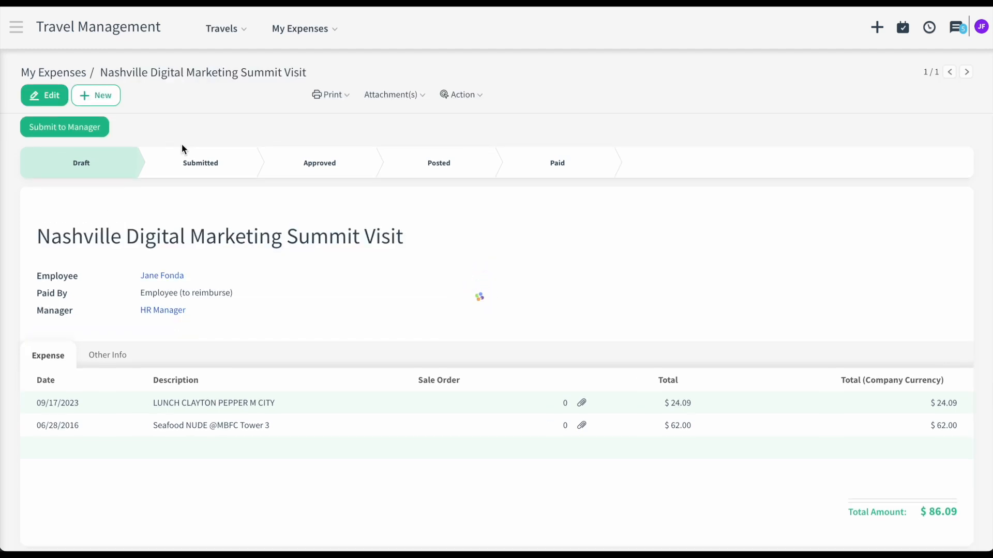
{"action": "left_click", "coordinate": [100, 133]}
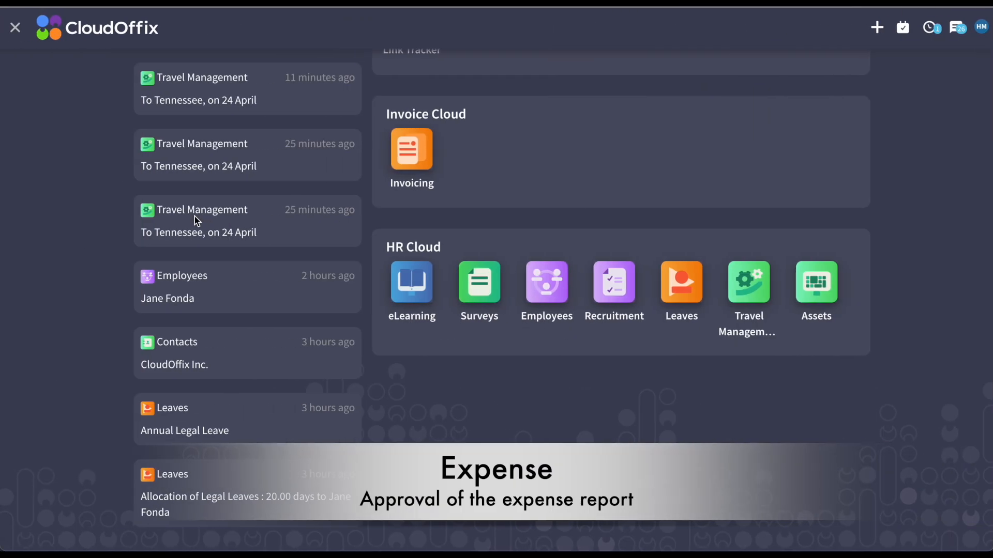
- Open the Nashville Digital Marketing Summit Visit report from the Discuss inbox
{"action": "scroll", "coordinate": [437, 229], "scroll_direction": "up", "scroll_amount": 2}
{"action": "scroll", "coordinate": [437, 229], "scroll_direction": "up", "scroll_amount": 3}
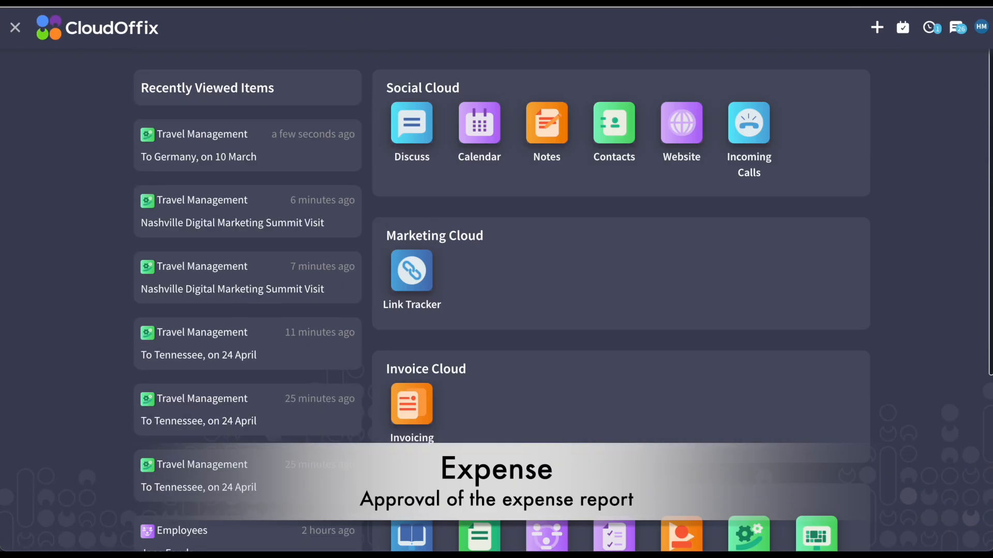
{"action": "left_click", "coordinate": [423, 134]}
{"action": "scroll", "coordinate": [376, 293], "scroll_direction": "down", "scroll_amount": 2}
{"action": "left_click", "coordinate": [395, 489]}
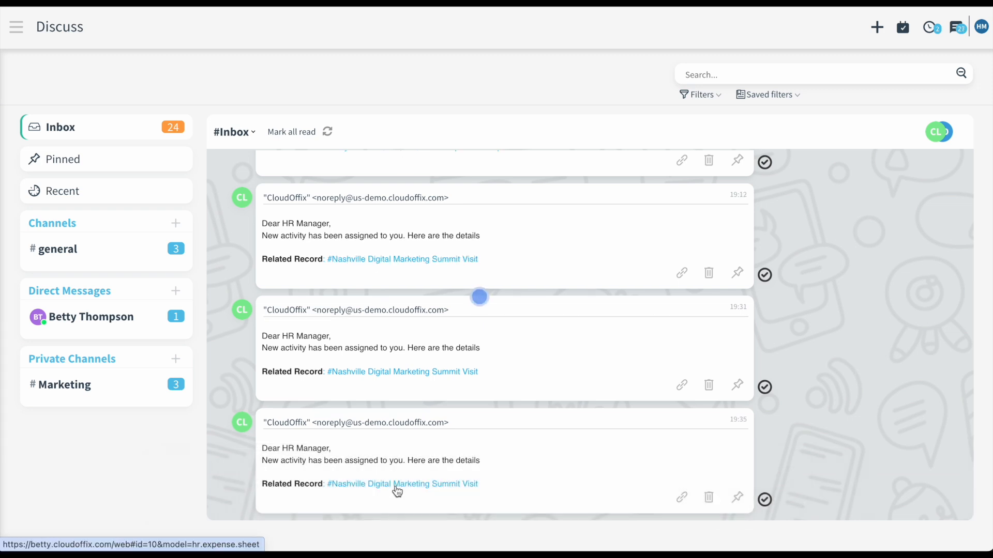
- Check the lunch expense's receipt image, then approve the expense report
{"action": "scroll", "coordinate": [562, 352], "scroll_direction": "down", "scroll_amount": 2}
{"action": "left_click", "coordinate": [612, 400]}
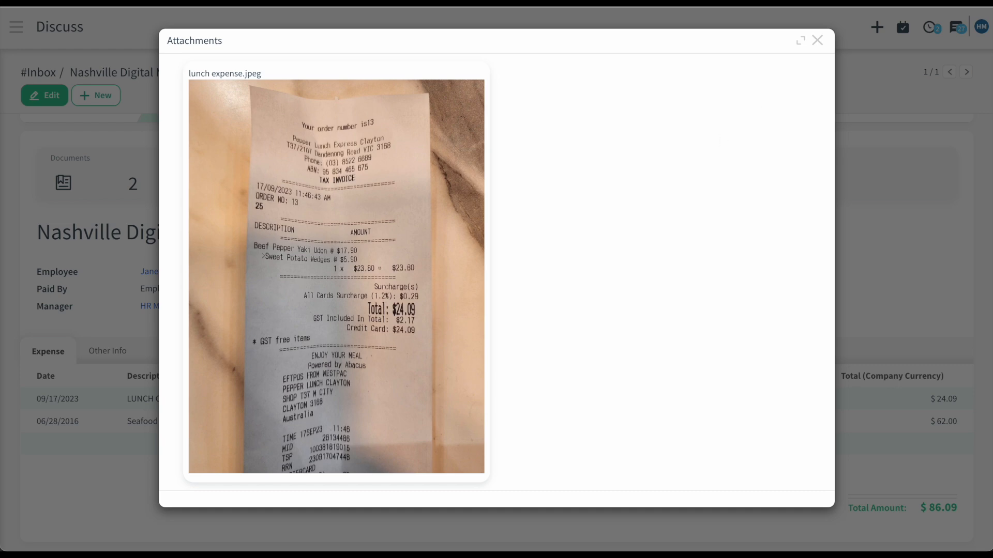
{"action": "left_click", "coordinate": [817, 41]}
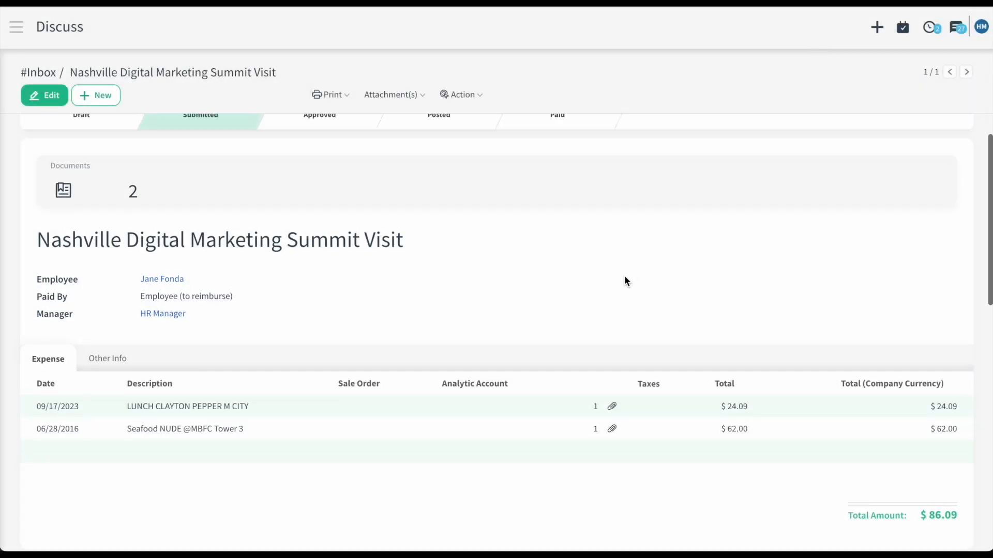
{"action": "scroll", "coordinate": [625, 278], "scroll_direction": "up", "scroll_amount": 2}
{"action": "left_click", "coordinate": [53, 126]}
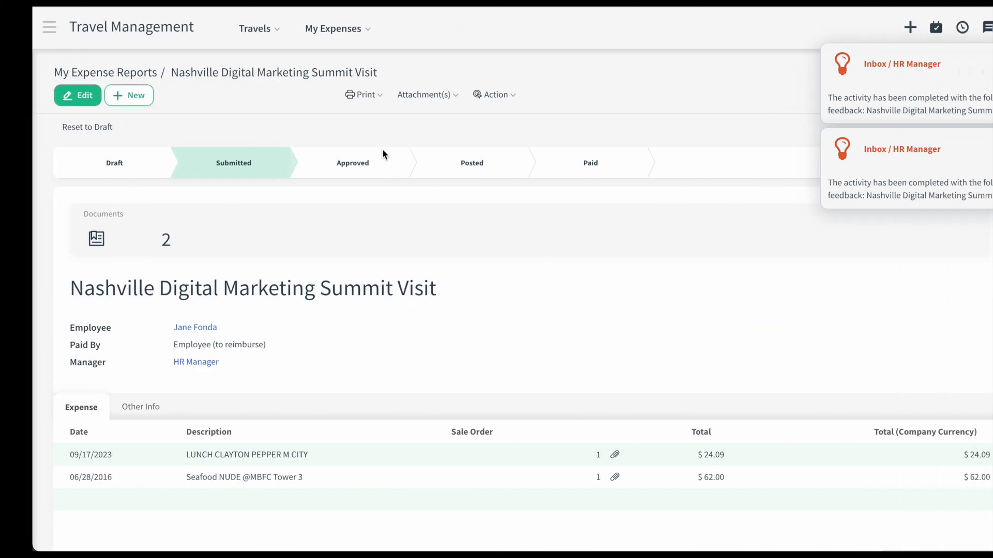
{"action": "left_click", "coordinate": [19, 28]}
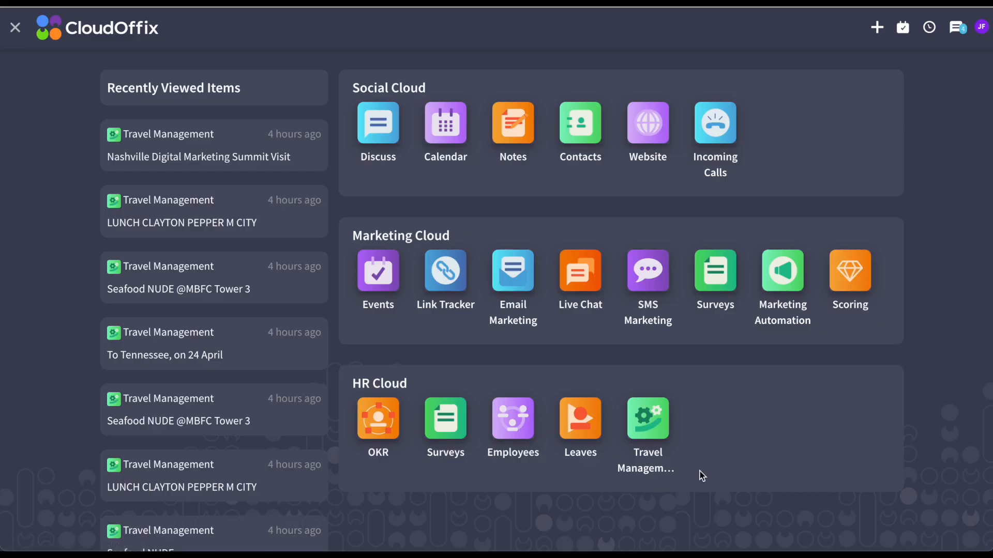
- Revisit the Nashville report via Discuss, then mark the 'To Tennessee, on 24 April' travel as Done
{"action": "left_click", "coordinate": [387, 124]}
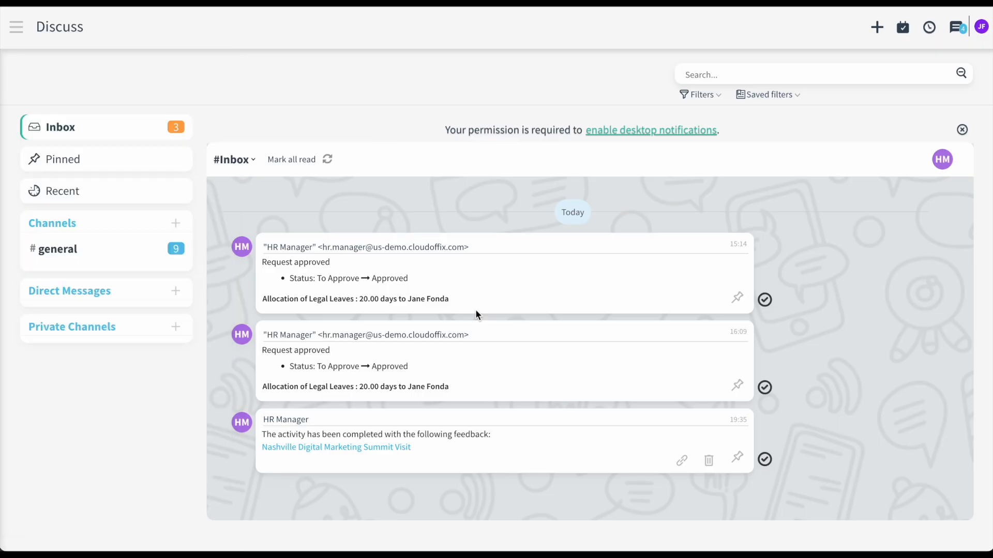
{"action": "left_click", "coordinate": [389, 448]}
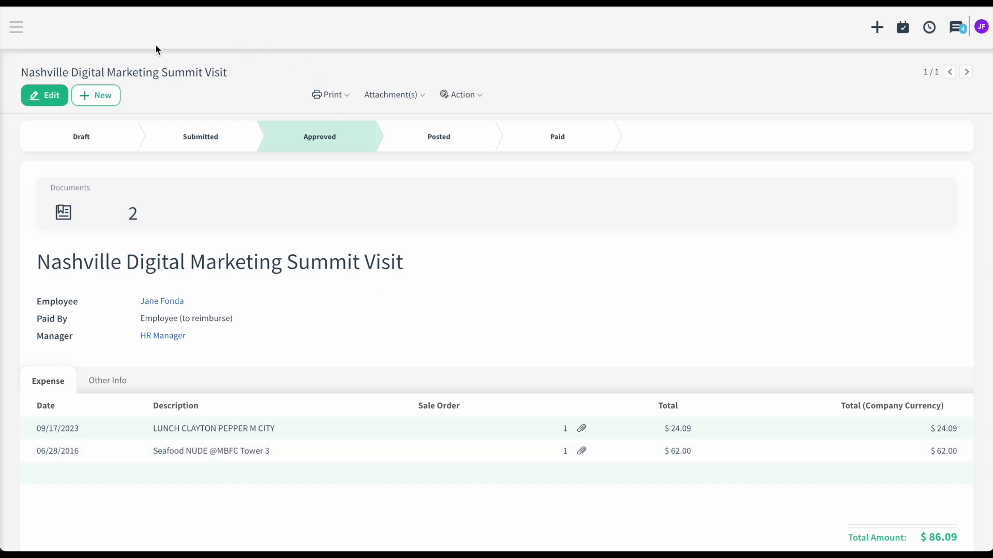
{"action": "left_click", "coordinate": [23, 25]}
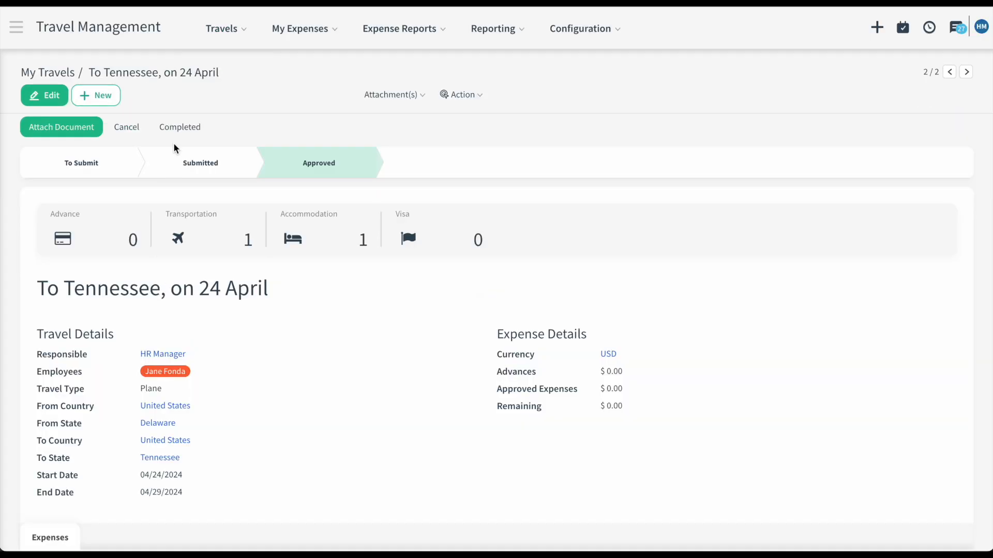
{"action": "left_click", "coordinate": [179, 130]}
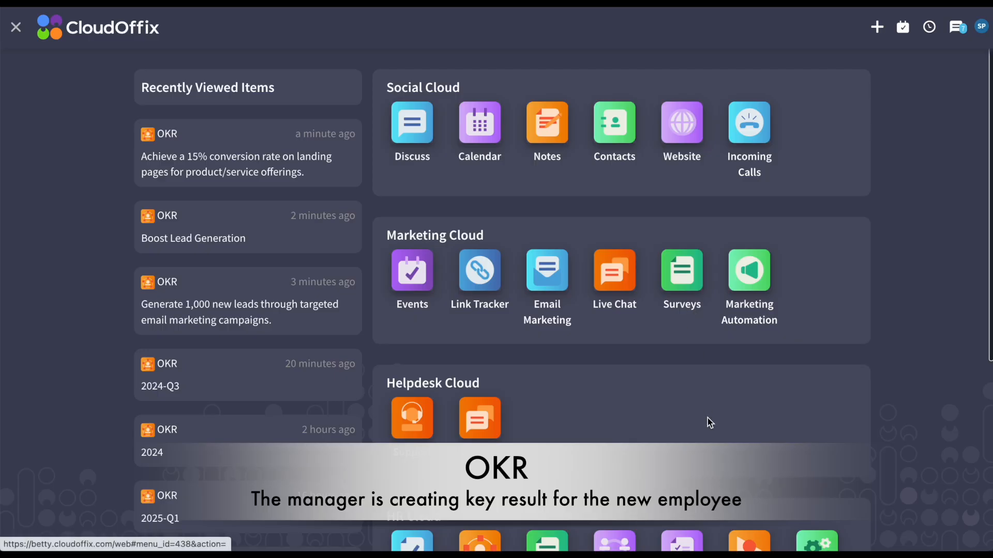
- In OKR, list all objectives of the 2024-Q3 session, not only my own
{"action": "scroll", "coordinate": [708, 418], "scroll_direction": "down", "scroll_amount": 4}
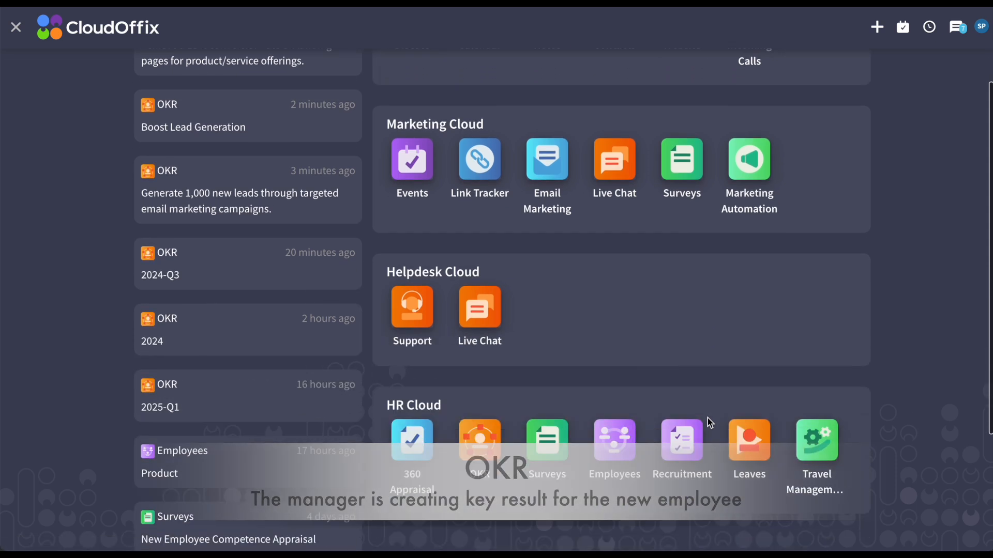
{"action": "left_click", "coordinate": [480, 356]}
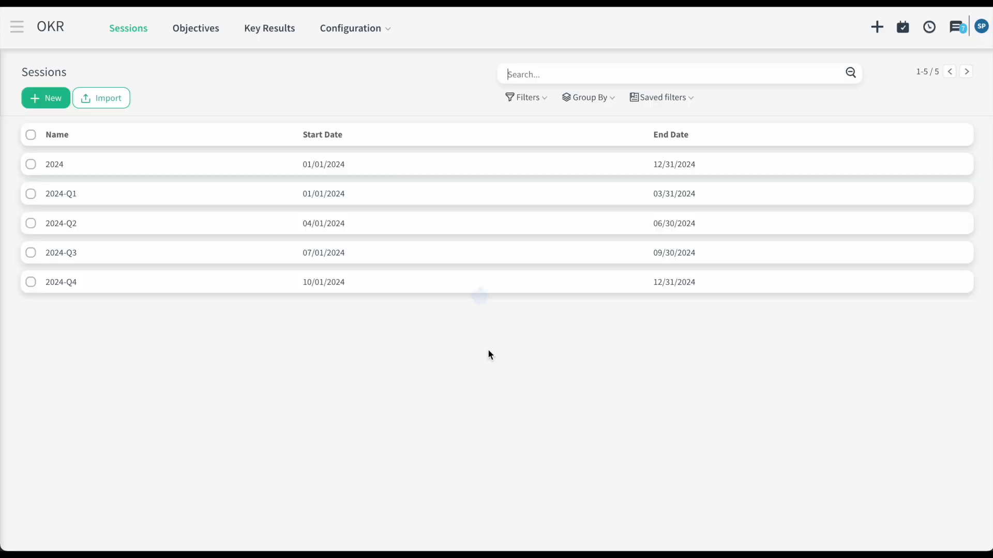
{"action": "left_click", "coordinate": [95, 258]}
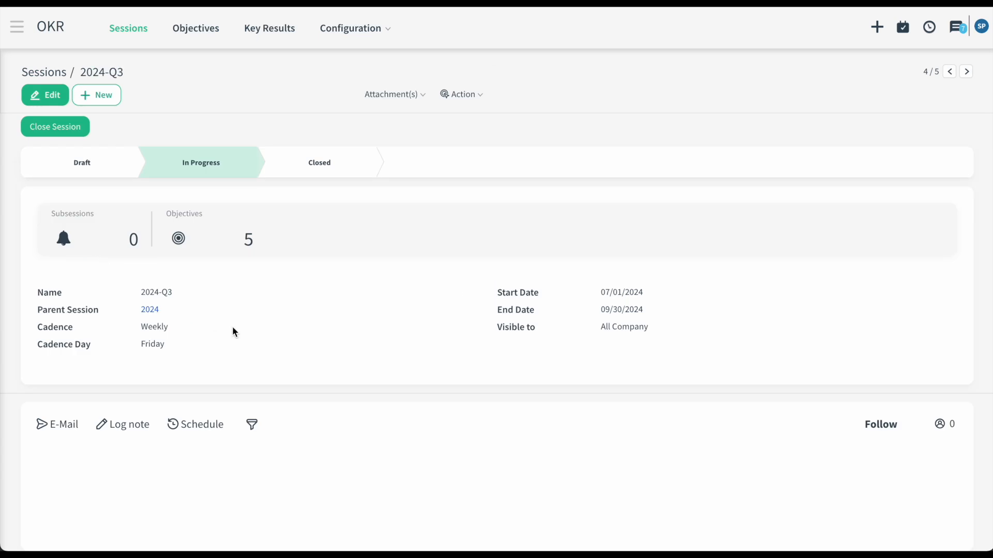
{"action": "left_click", "coordinate": [202, 218]}
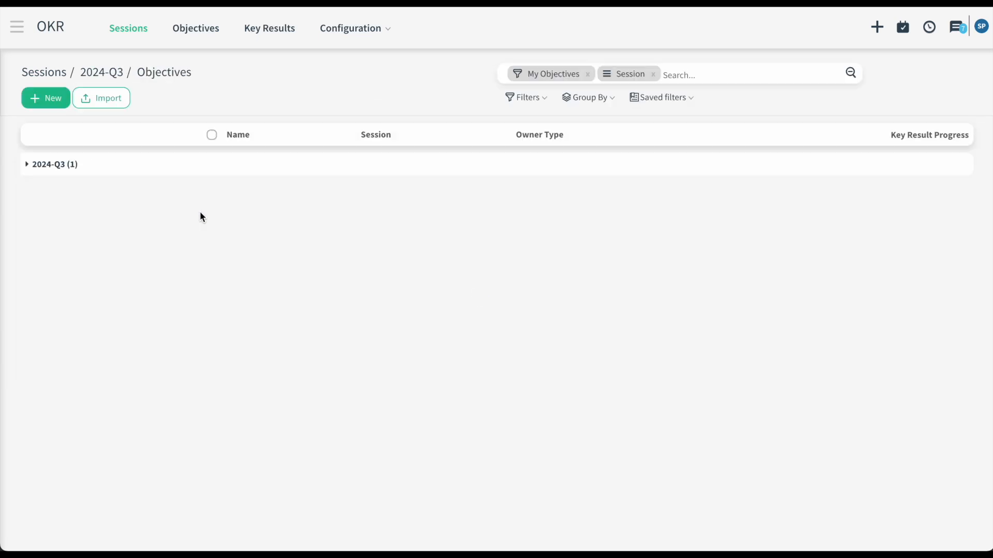
{"action": "left_click", "coordinate": [177, 172]}
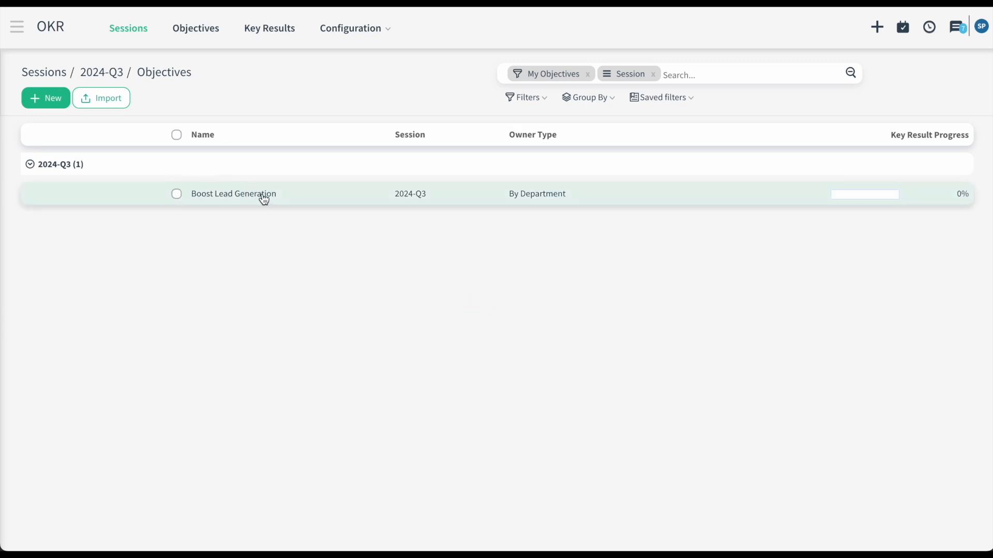
{"action": "left_click", "coordinate": [588, 74]}
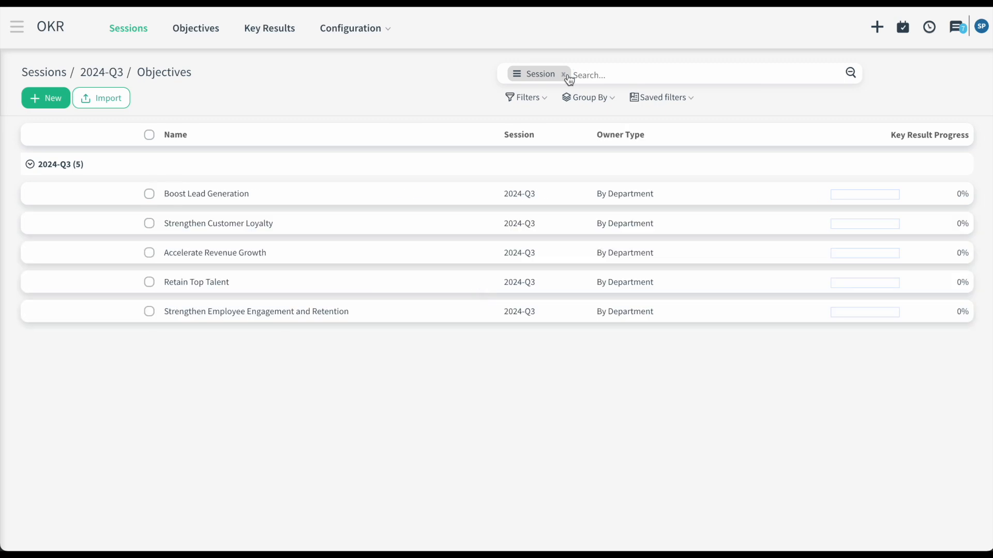
- Open Boost Lead Generation and show all of its key results, not only my own
{"action": "left_click", "coordinate": [269, 198]}
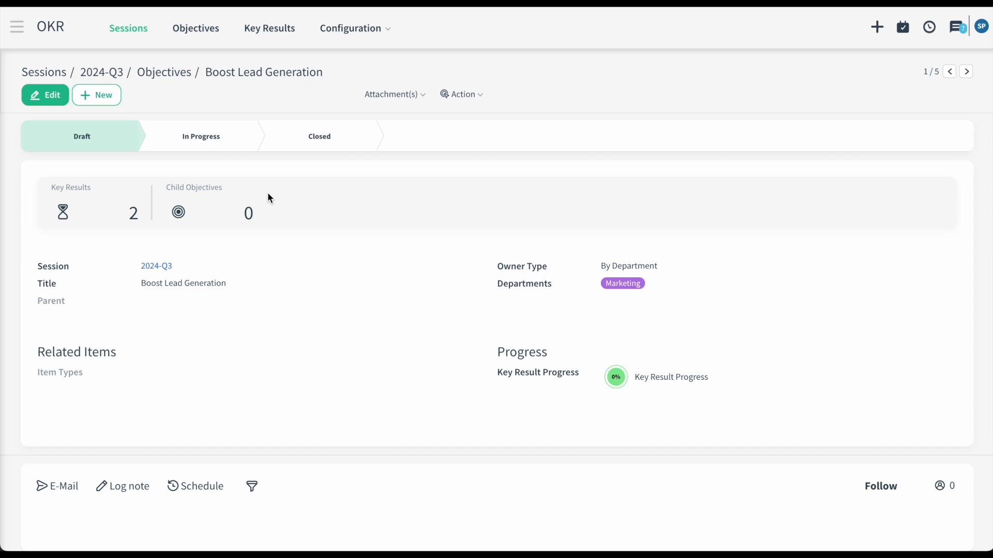
{"action": "left_click", "coordinate": [114, 196]}
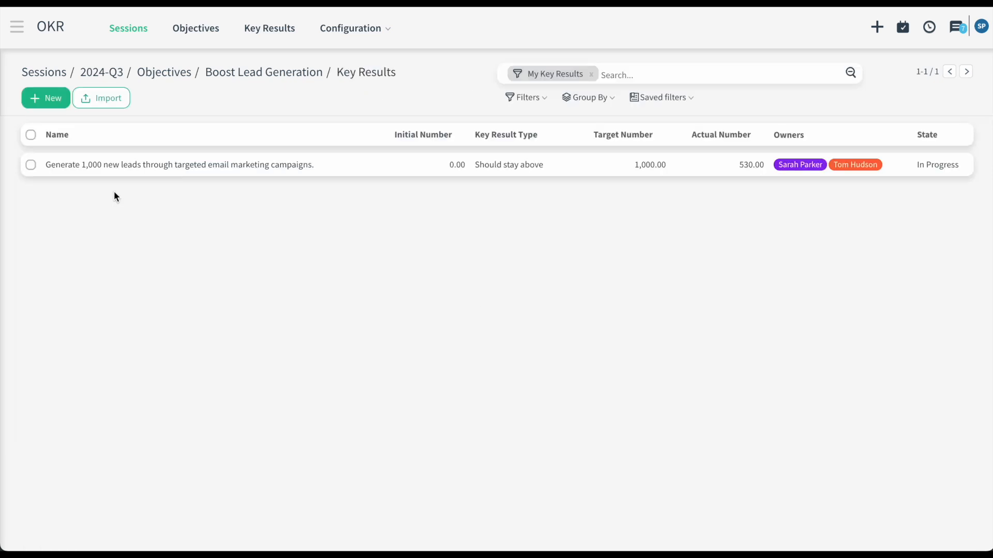
{"action": "left_click", "coordinate": [590, 75]}
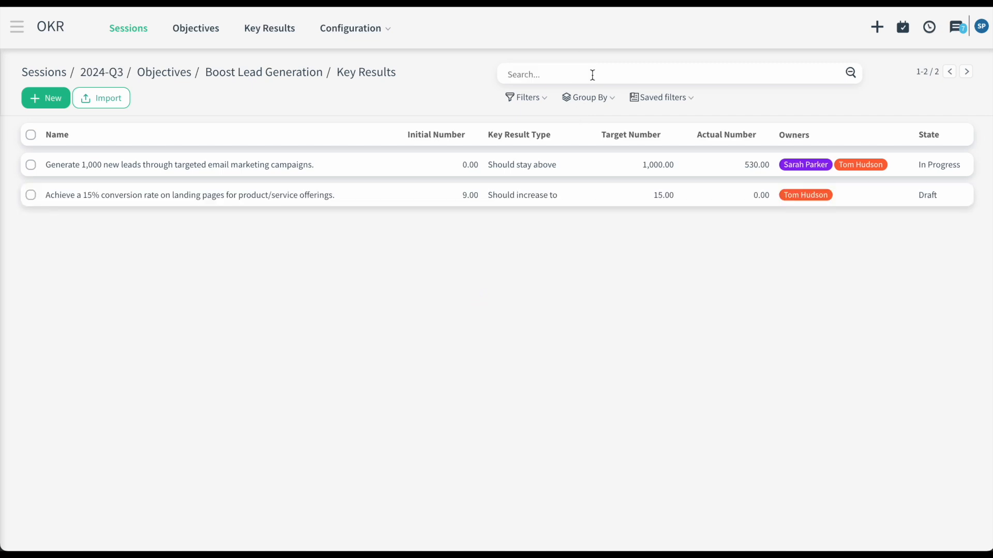
{"action": "left_click", "coordinate": [56, 99]}
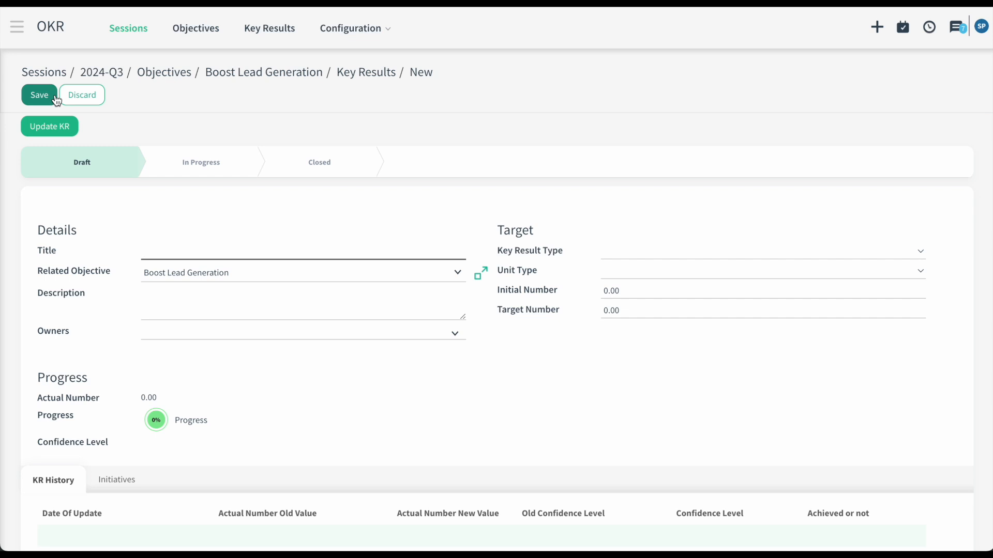
- Paste the key result's title and description, with type 'Should increase to' and unit Percentage (%)
{"action": "type", "text": "Increase website traffic by 30% through content marketing and SEO efforts."}
{"action": "left_click", "coordinate": [213, 308]}
{"action": "type", "text": "Develop and execute a content marketing strategy, emphasizing SEO optimization, to drive a 30% increase in website traffic, including blog posts, downloadable resources, and video content."}
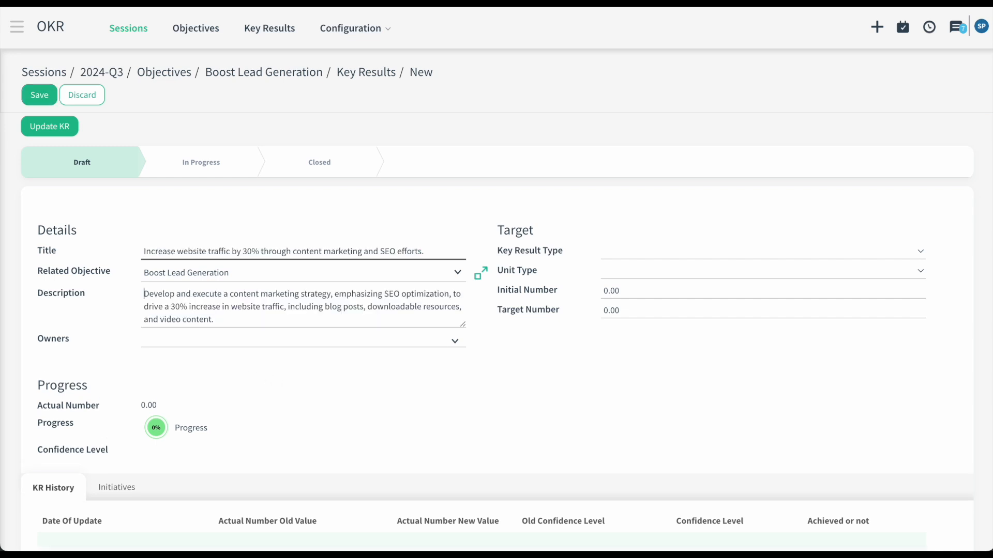
{"action": "left_click", "coordinate": [654, 254]}
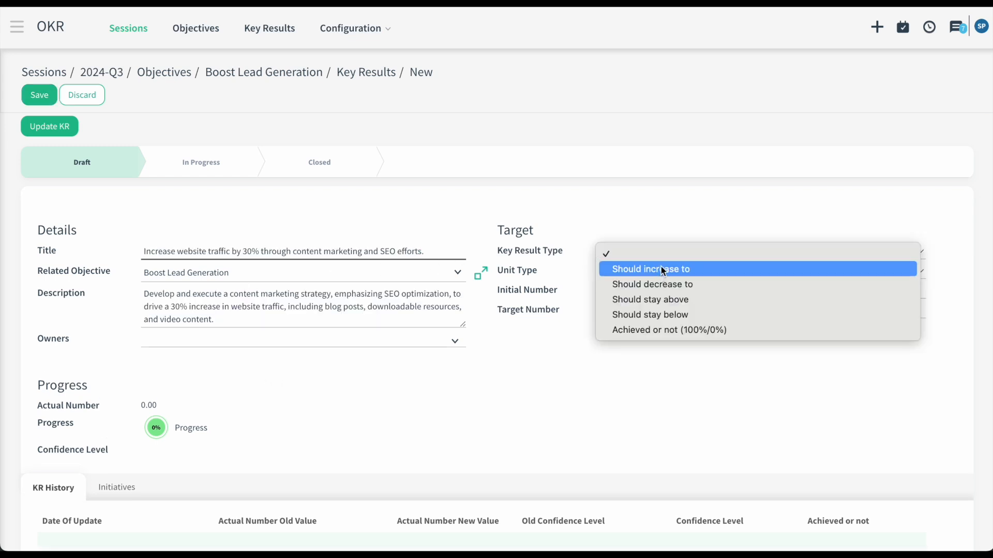
{"action": "left_click", "coordinate": [660, 266]}
{"action": "left_click", "coordinate": [660, 270]}
{"action": "left_click", "coordinate": [657, 303]}
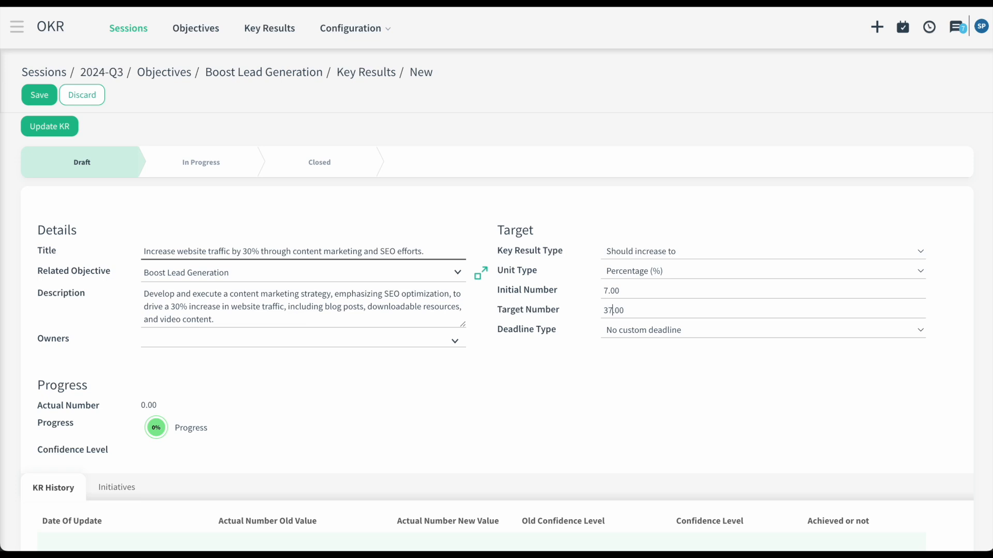
- Make the new employee the key result's owner and save it
{"action": "left_click", "coordinate": [173, 343]}
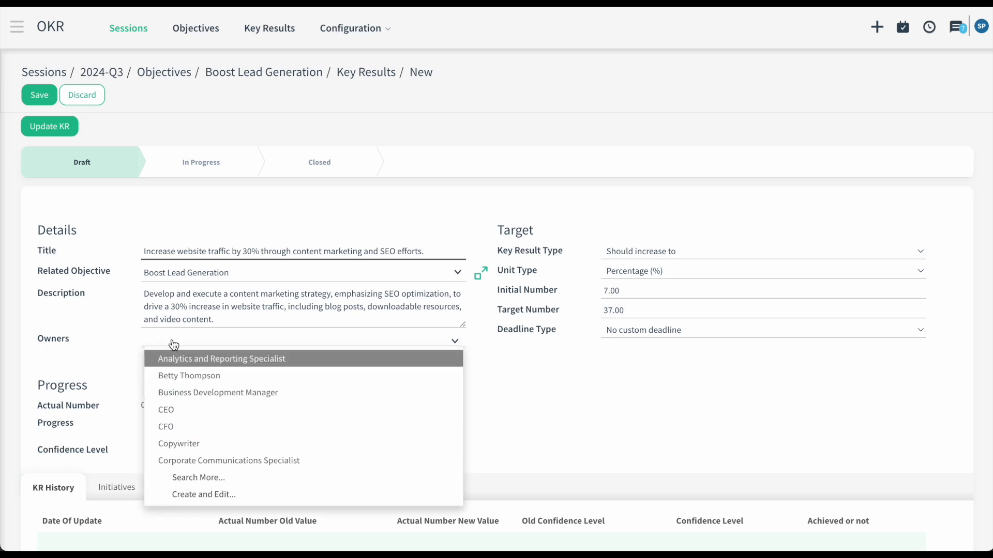
{"action": "type", "text": "jane"}
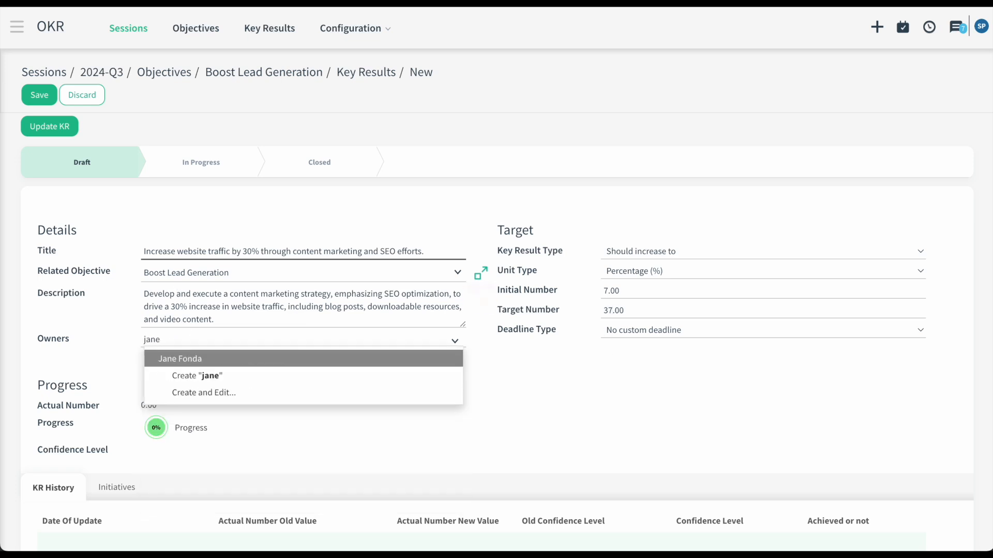
{"action": "key", "text": "Return"}
{"action": "left_click", "coordinate": [61, 103]}
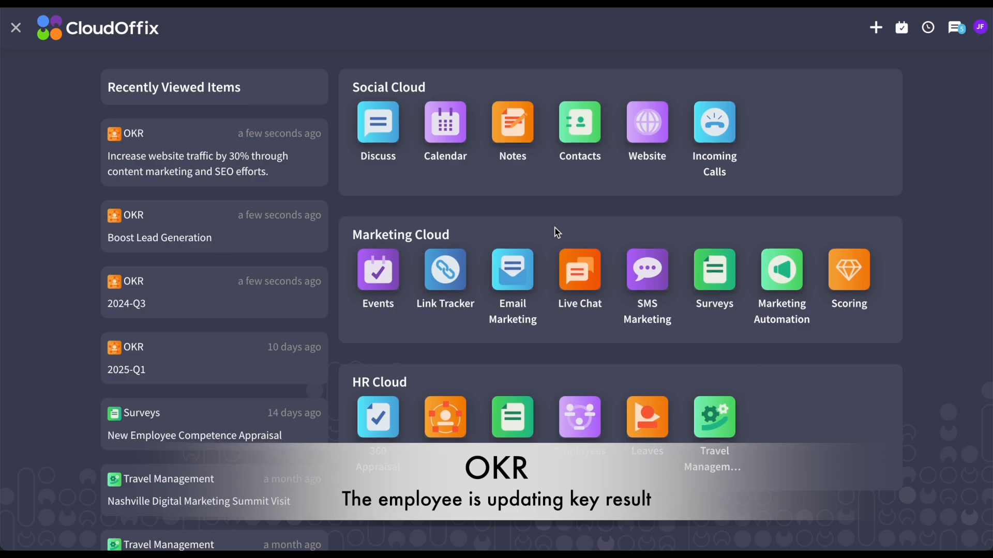
{"action": "scroll", "coordinate": [555, 235], "scroll_direction": "down", "scroll_amount": 1}
{"action": "left_click", "coordinate": [462, 368]}
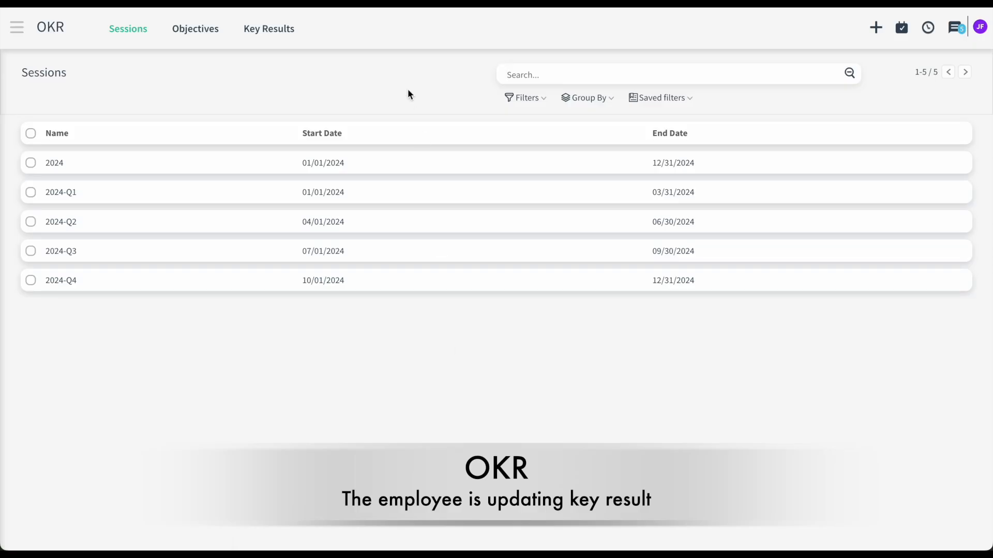
- Submit an update on the website-traffic key result: pasted note, new value 25, Medium confidence
{"action": "left_click", "coordinate": [287, 38]}
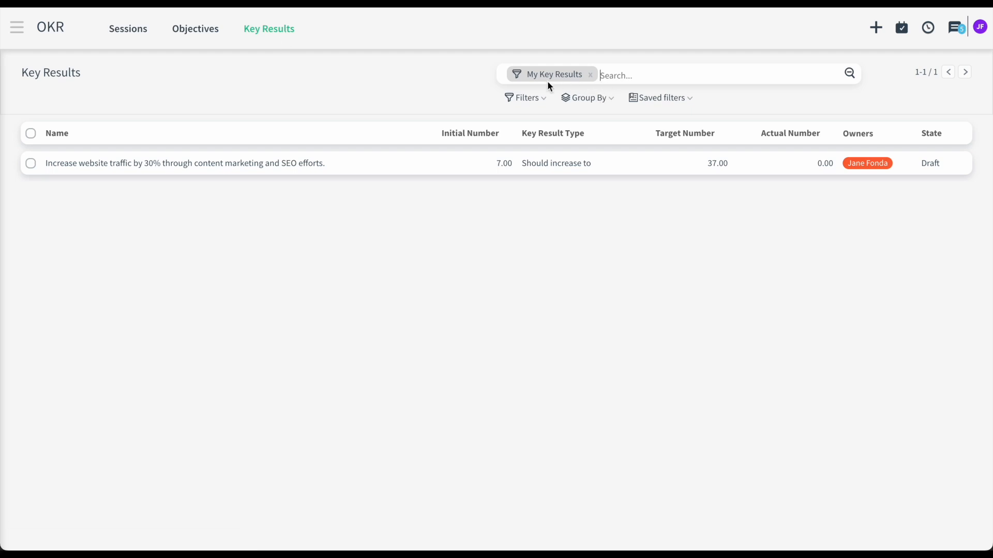
{"action": "left_click", "coordinate": [339, 163]}
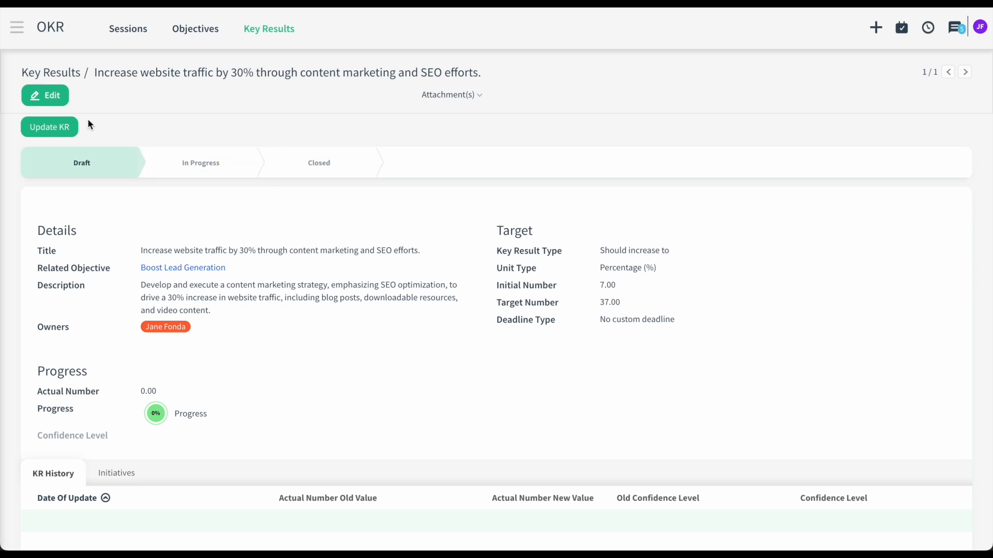
{"action": "left_click", "coordinate": [59, 129]}
{"action": "left_click", "coordinate": [326, 151]}
{"action": "type", "text": "Blog posts were prepared referencing the products. We gave backlinks to some sites for these blog posts. Our website traffic increased."}
{"action": "left_click", "coordinate": [608, 153]}
{"action": "key", "text": "BackSpace"}
{"action": "type", "text": "2"}
{"action": "left_click", "coordinate": [604, 188]}
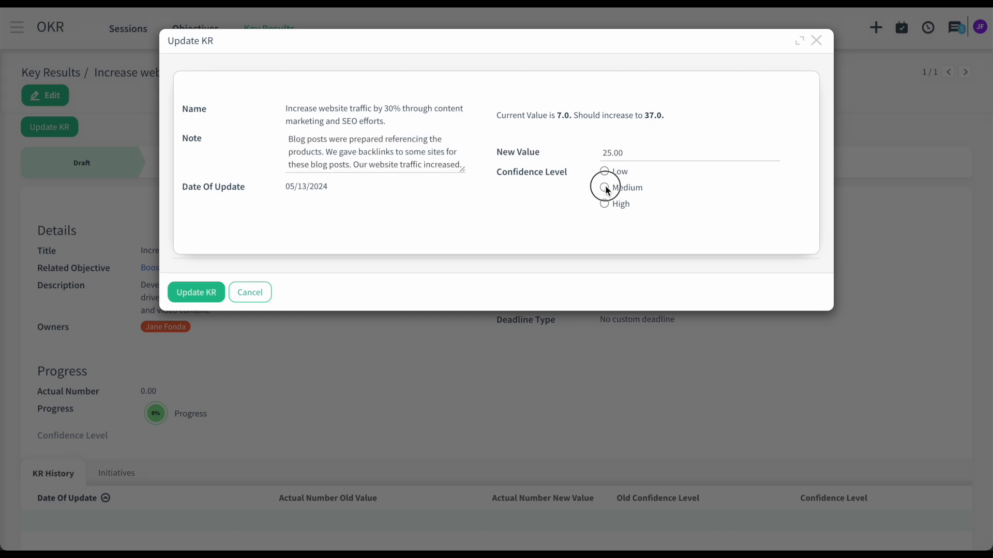
{"action": "left_click", "coordinate": [203, 291]}
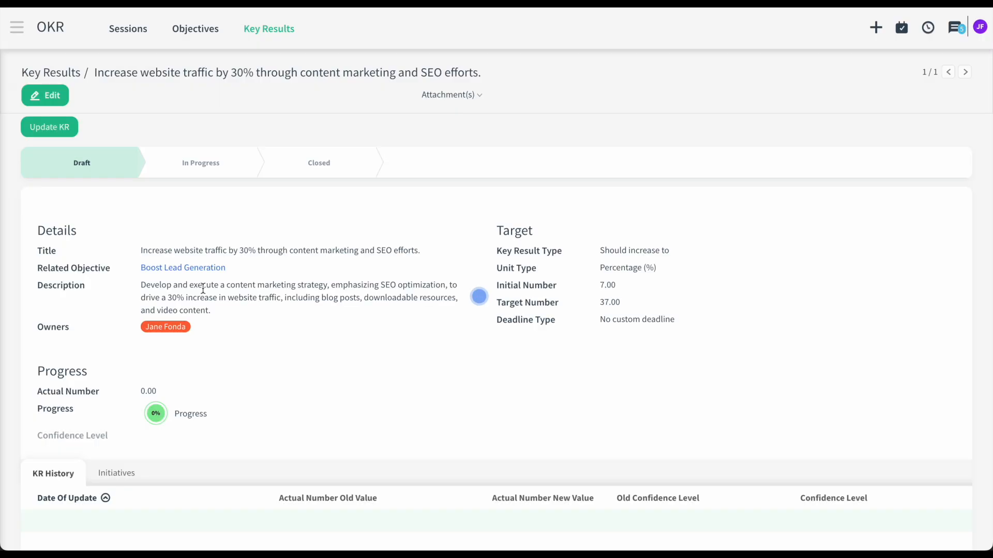
- Submit a second update noting downloadable reports raised traffic, new value 40, High confidence
{"action": "scroll", "coordinate": [336, 375], "scroll_direction": "down", "scroll_amount": 2}
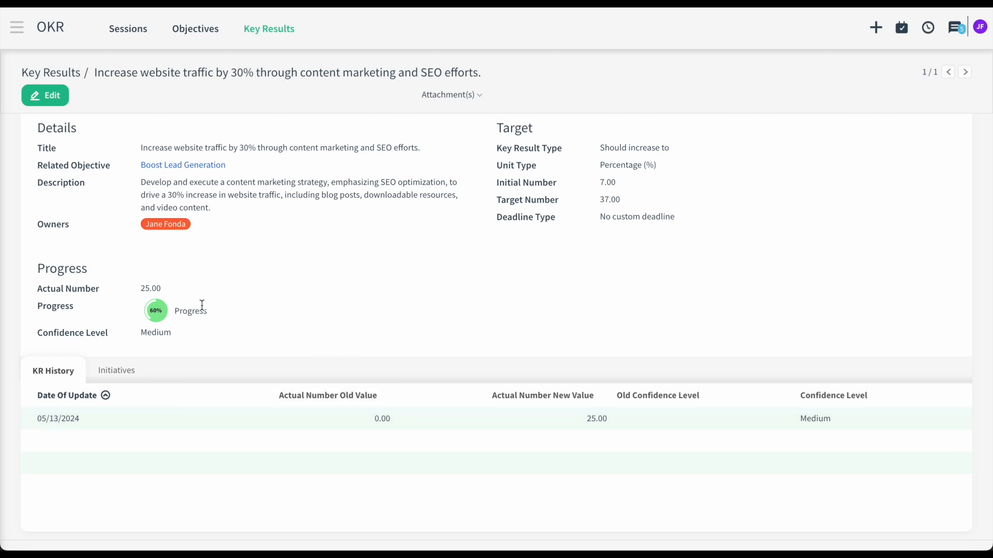
{"action": "scroll", "coordinate": [157, 327], "scroll_direction": "up", "scroll_amount": 2}
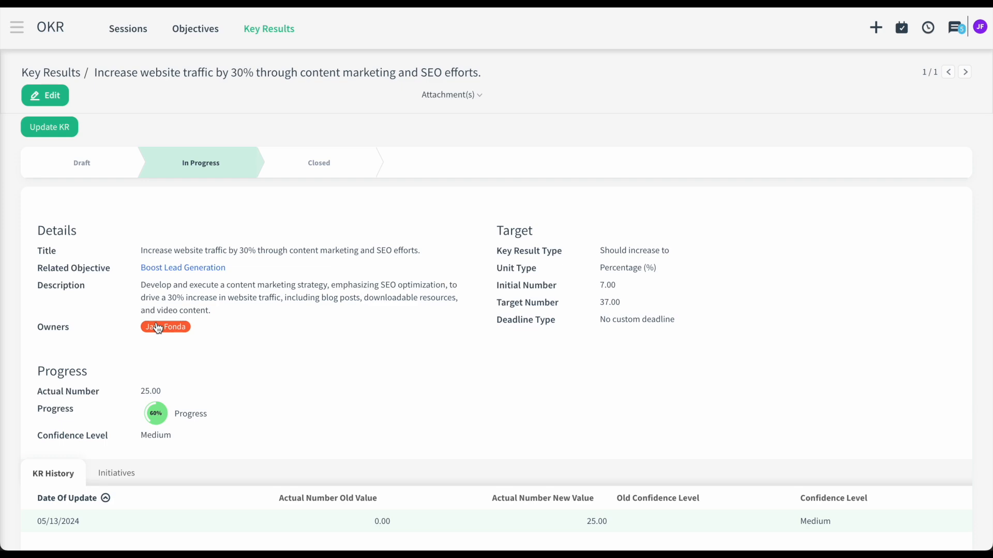
{"action": "left_click", "coordinate": [73, 132]}
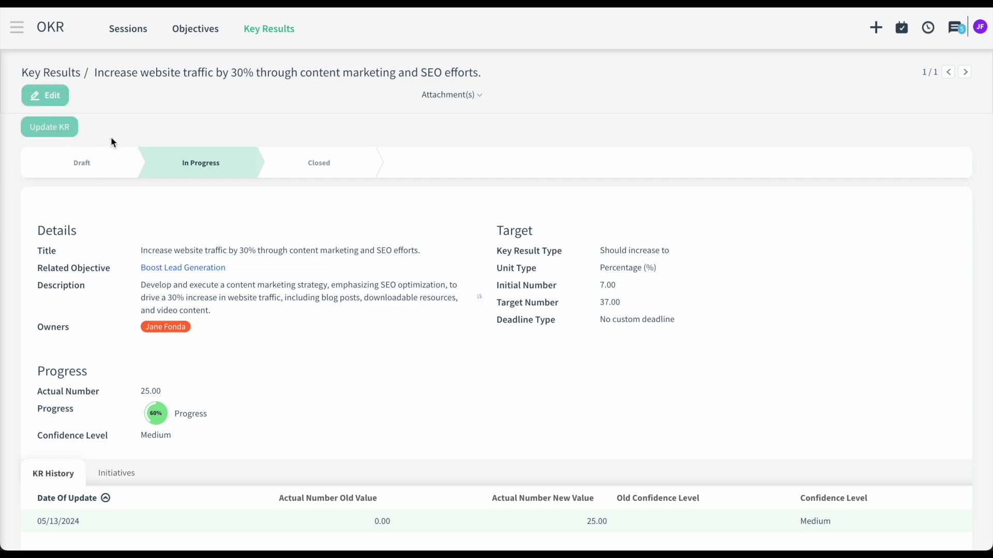
{"action": "left_click", "coordinate": [390, 148]}
{"action": "type", "text": "We added downloadable reports to the website and traffic increased."}
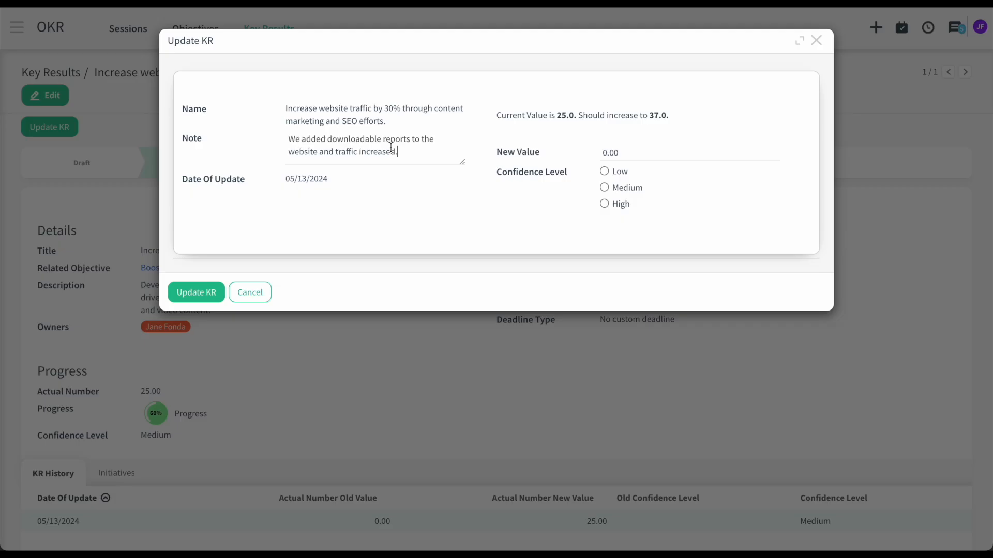
{"action": "left_click", "coordinate": [608, 151]}
{"action": "left_click", "coordinate": [192, 290]}
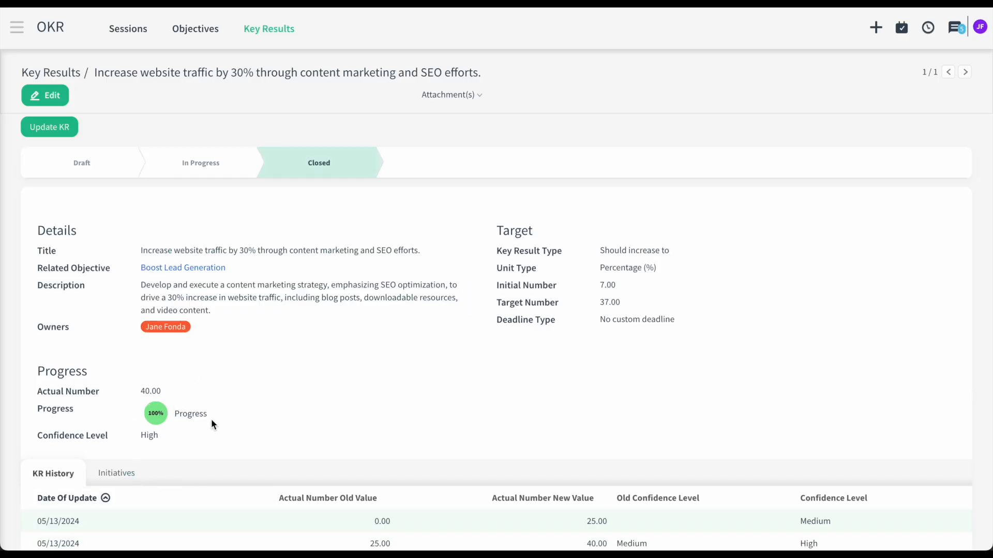
{"action": "left_click", "coordinate": [177, 41]}
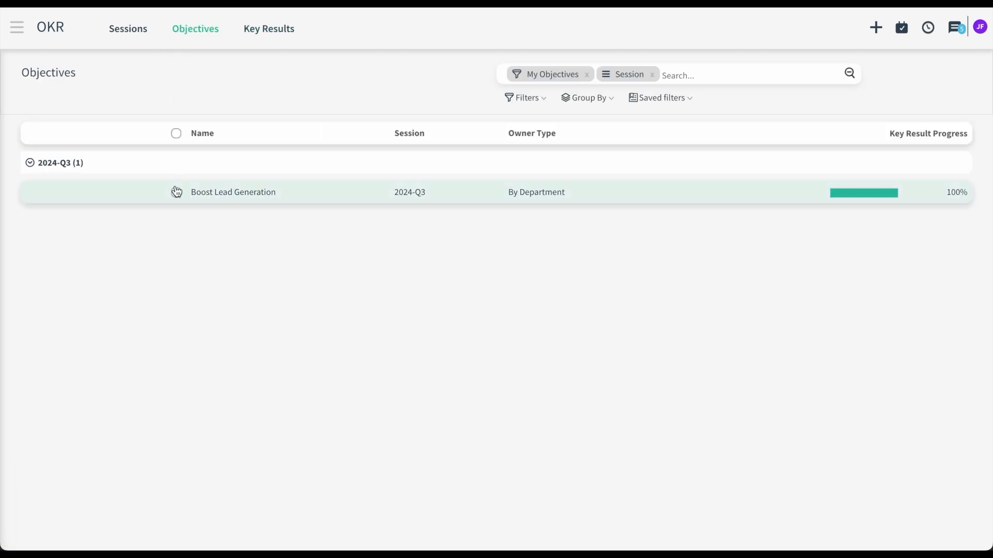